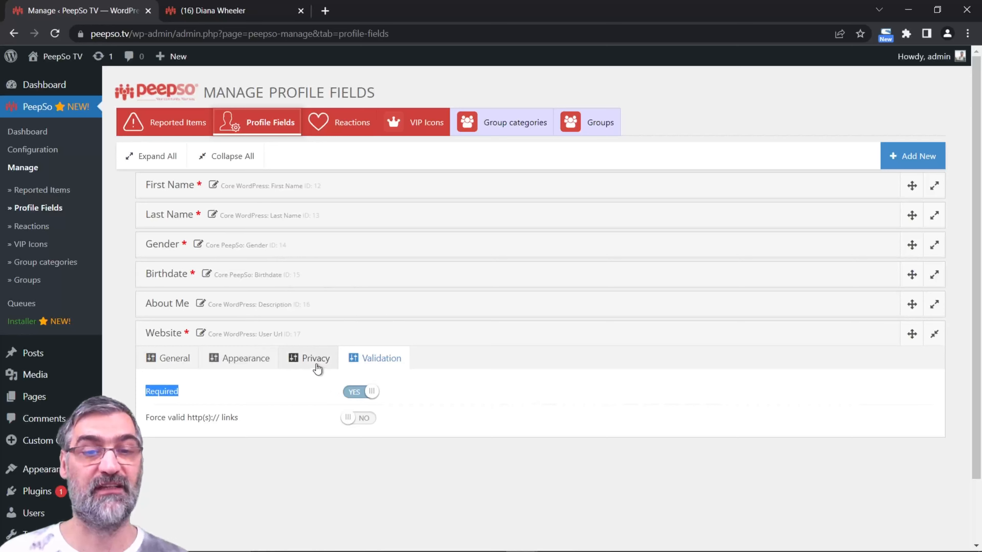
Enable the Show in registration option in the general settings of the Website profile field.
{"action": "left_click", "coordinate": [314, 364]}
{"action": "left_click", "coordinate": [236, 361]}
{"action": "left_click", "coordinate": [184, 365]}
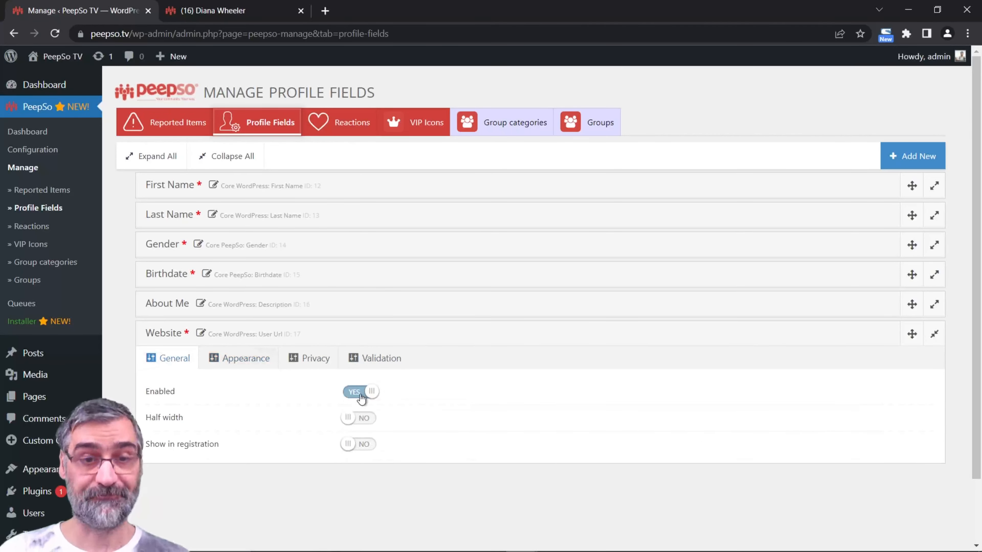
{"action": "left_click", "coordinate": [357, 447]}
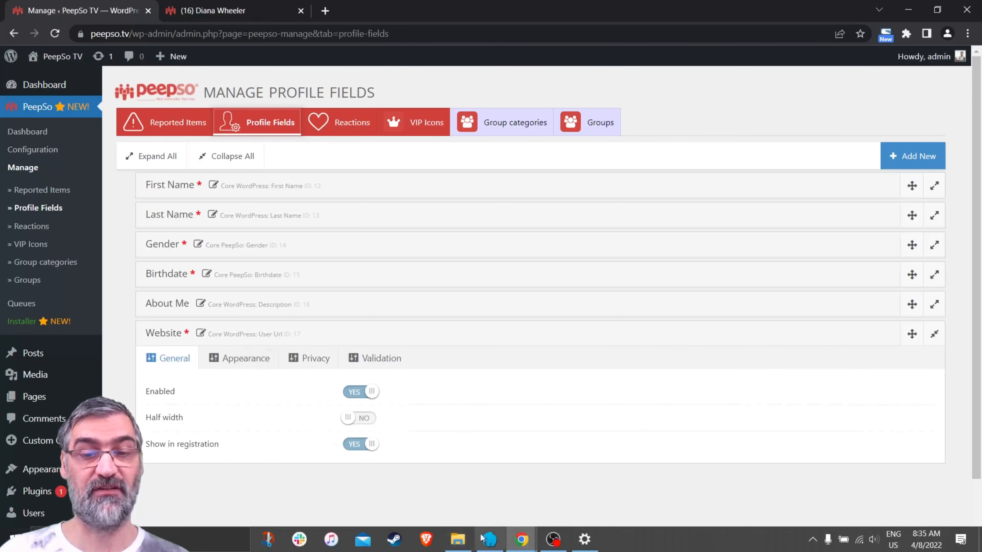
Reload the site registration page in the incognito window to check for the Website field, and return to the admin window.
{"action": "mouse_move", "coordinate": [520, 541]}
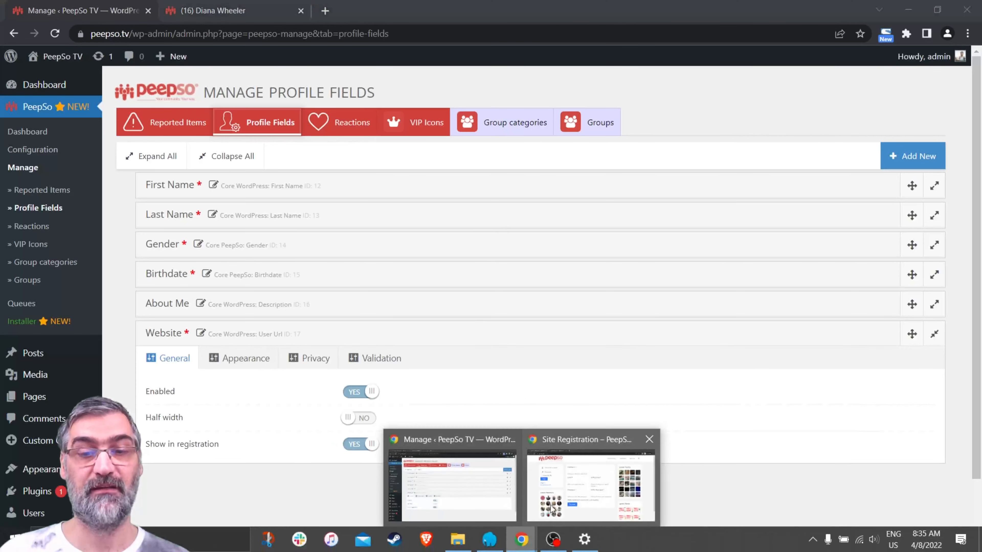
{"action": "left_click", "coordinate": [549, 511]}
{"action": "left_click", "coordinate": [55, 33]}
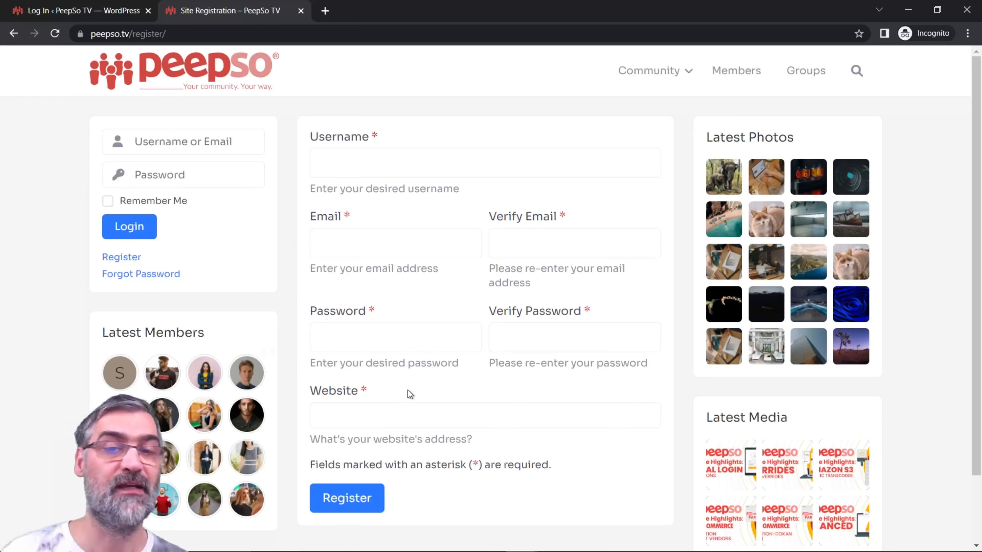
{"action": "left_click", "coordinate": [81, 11]}
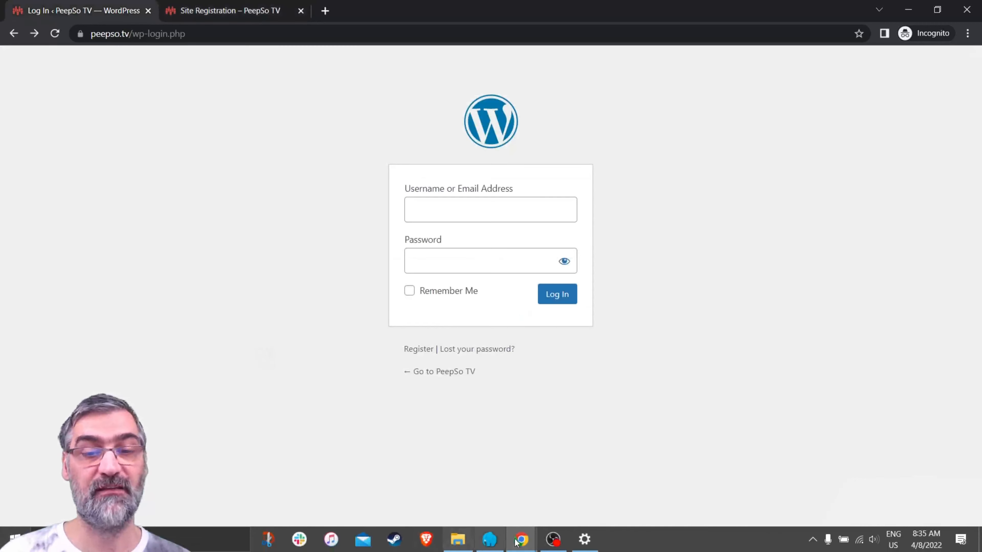
{"action": "mouse_move", "coordinate": [520, 540]}
{"action": "left_click", "coordinate": [452, 488]}
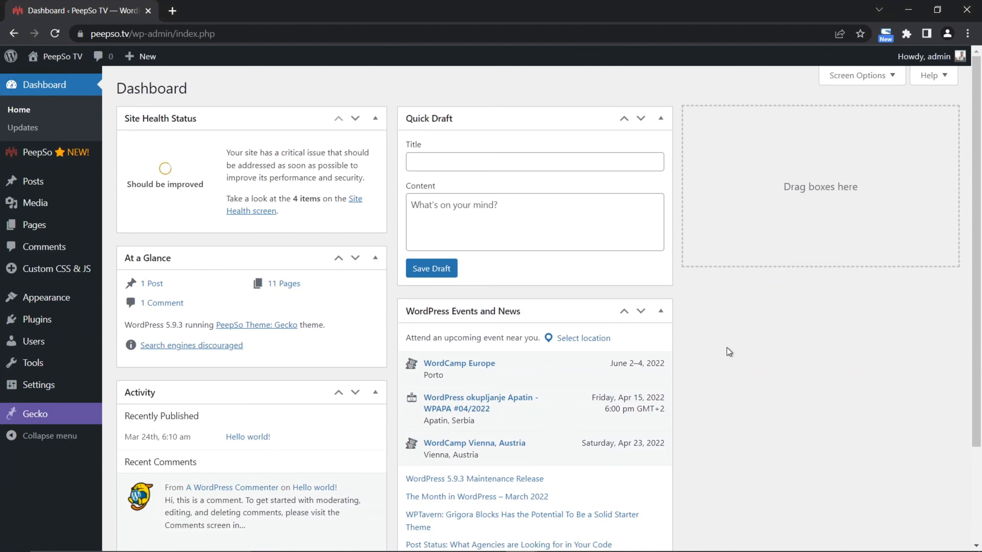
Open the PeepSo management page for Profile Fields from the WordPress dashboard.
{"action": "mouse_move", "coordinate": [35, 152]}
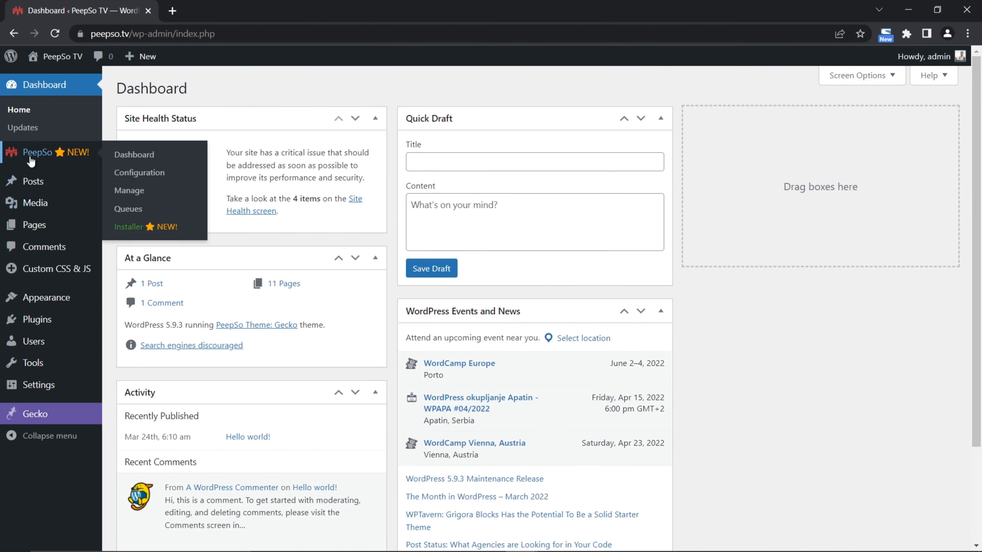
{"action": "left_click", "coordinate": [150, 197]}
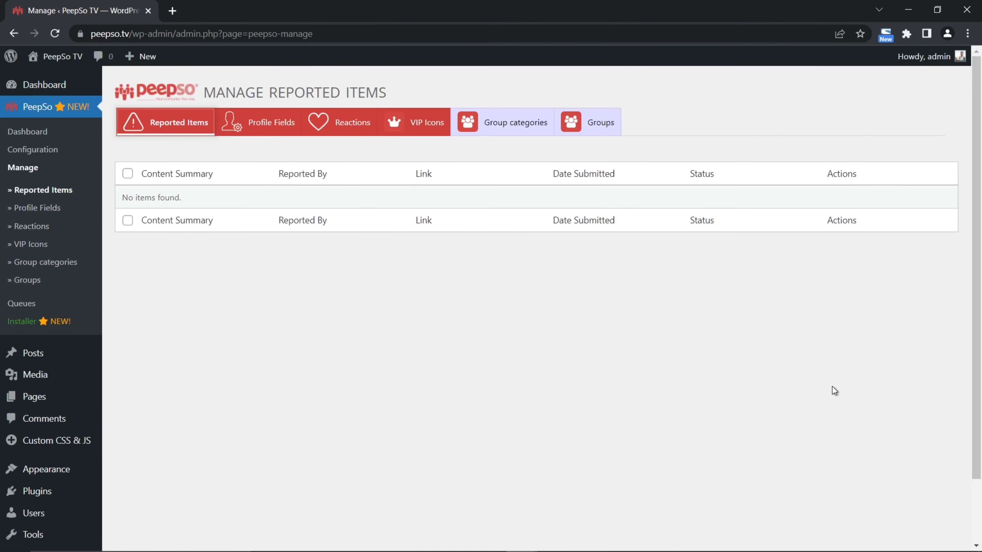
{"action": "left_click", "coordinate": [296, 134]}
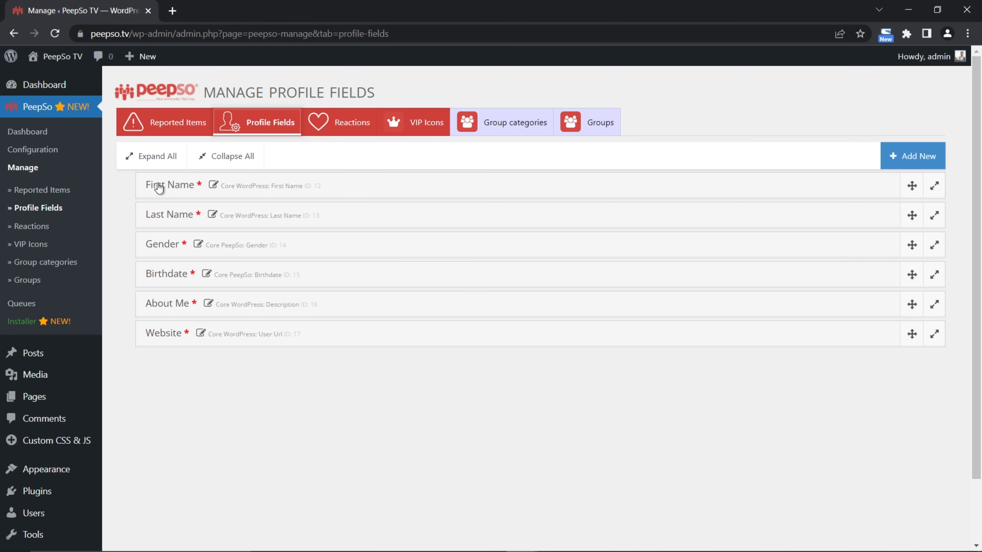
Expand and collapse all profile fields at once, and also the First Name and Last Name fields individually.
{"action": "left_click", "coordinate": [157, 156]}
{"action": "left_click", "coordinate": [230, 157]}
{"action": "left_click", "coordinate": [934, 186]}
{"action": "left_click", "coordinate": [935, 331]}
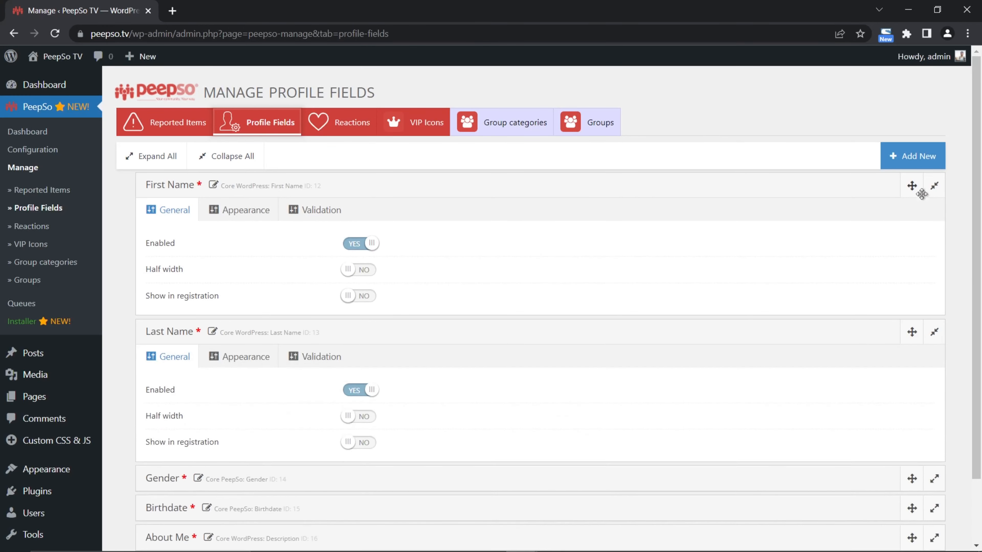
{"action": "left_click", "coordinate": [934, 186]}
{"action": "left_click", "coordinate": [934, 215]}
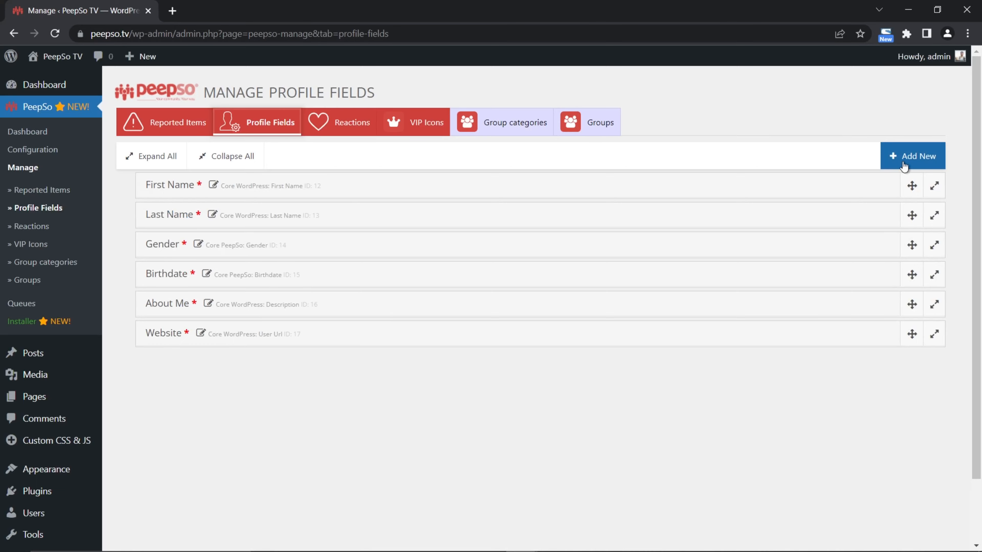
Add a custom Text profile field and delete it again.
{"action": "left_click", "coordinate": [903, 159]}
{"action": "left_click", "coordinate": [860, 189]}
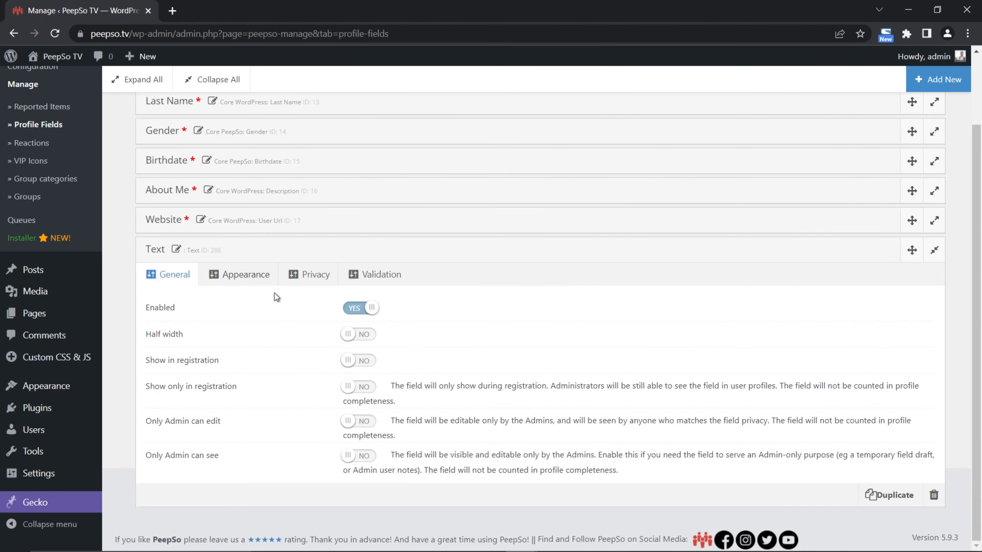
{"action": "left_click", "coordinate": [933, 495]}
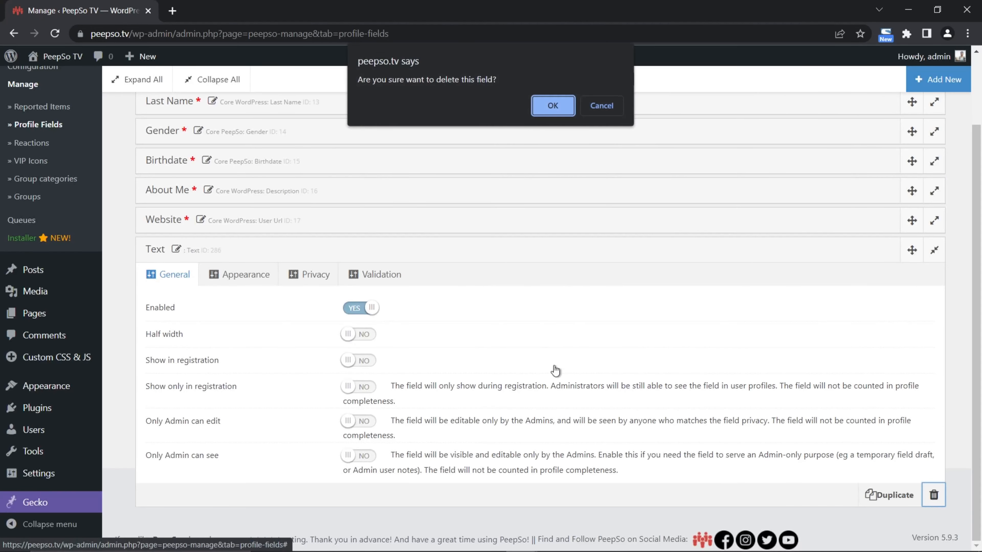
{"action": "left_click", "coordinate": [555, 105]}
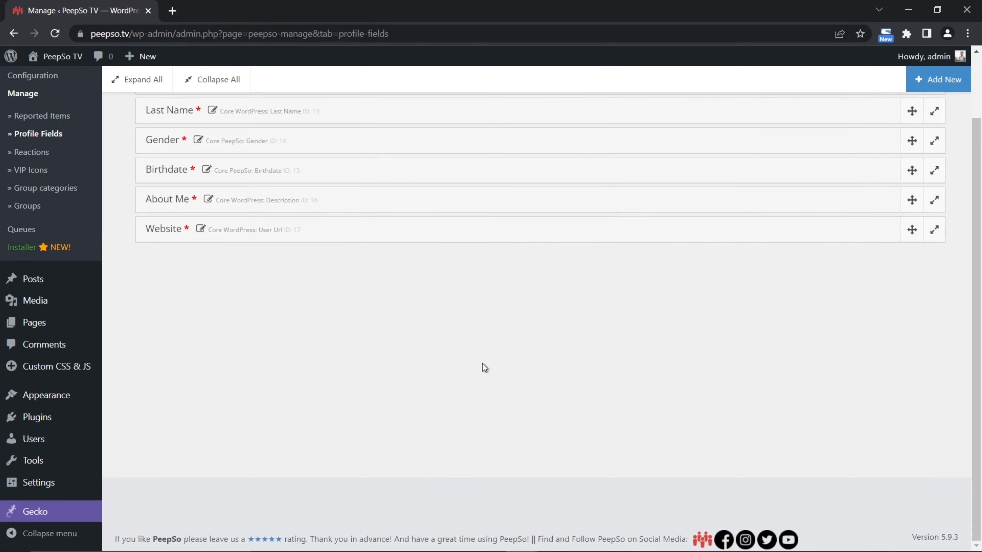
{"action": "scroll", "coordinate": [454, 386], "scroll_direction": "up", "scroll_amount": 3}
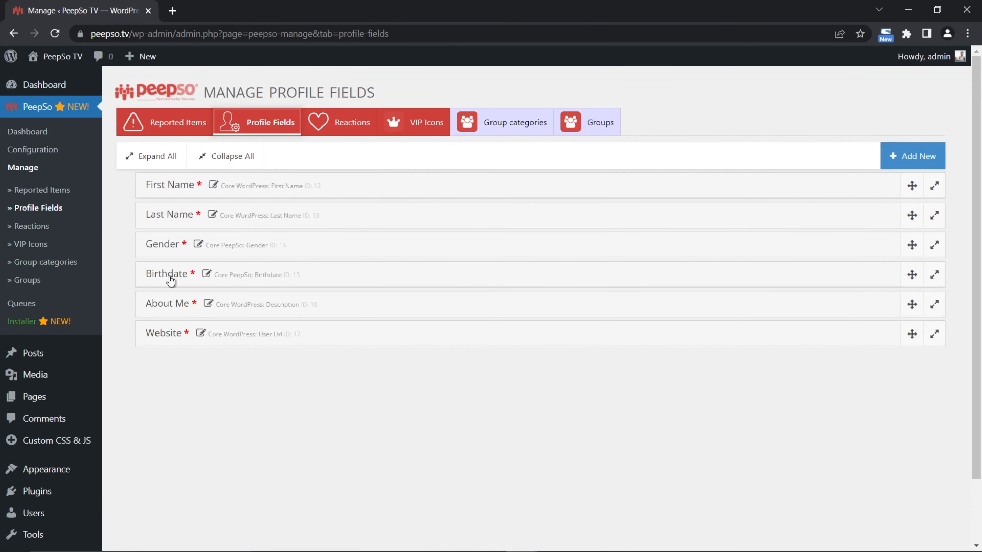
Expand the First Name, Last Name, Gender and Birthdate fields and review their general settings.
{"action": "left_click", "coordinate": [400, 187]}
{"action": "left_click", "coordinate": [400, 342]}
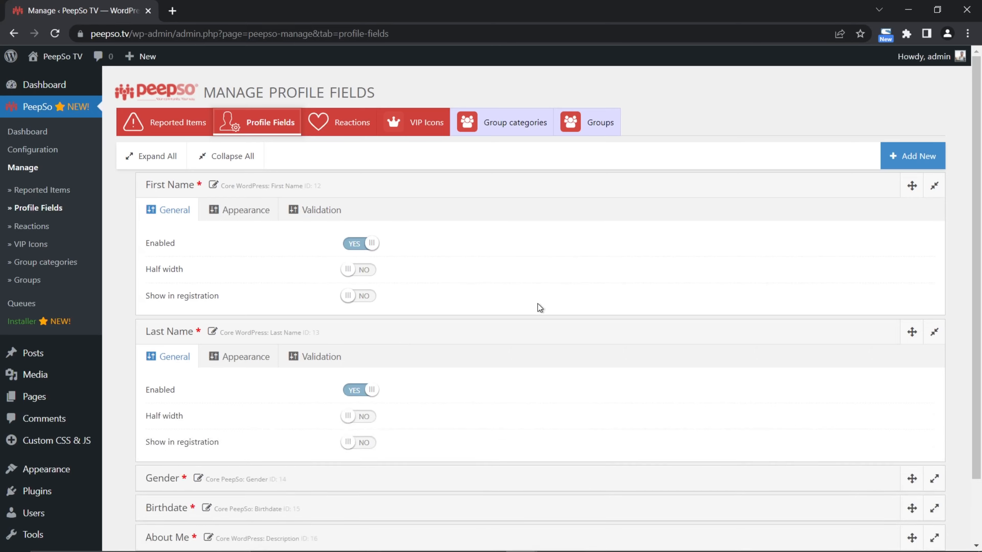
{"action": "scroll", "coordinate": [445, 364], "scroll_direction": "down", "scroll_amount": 3}
{"action": "left_click", "coordinate": [458, 371]}
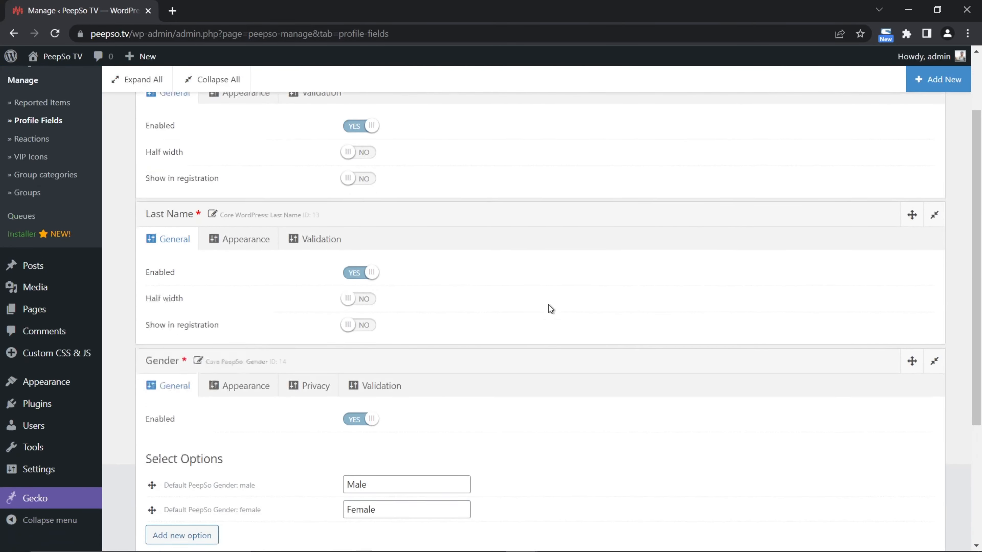
{"action": "scroll", "coordinate": [537, 305], "scroll_direction": "down", "scroll_amount": 5}
{"action": "left_click", "coordinate": [431, 426]}
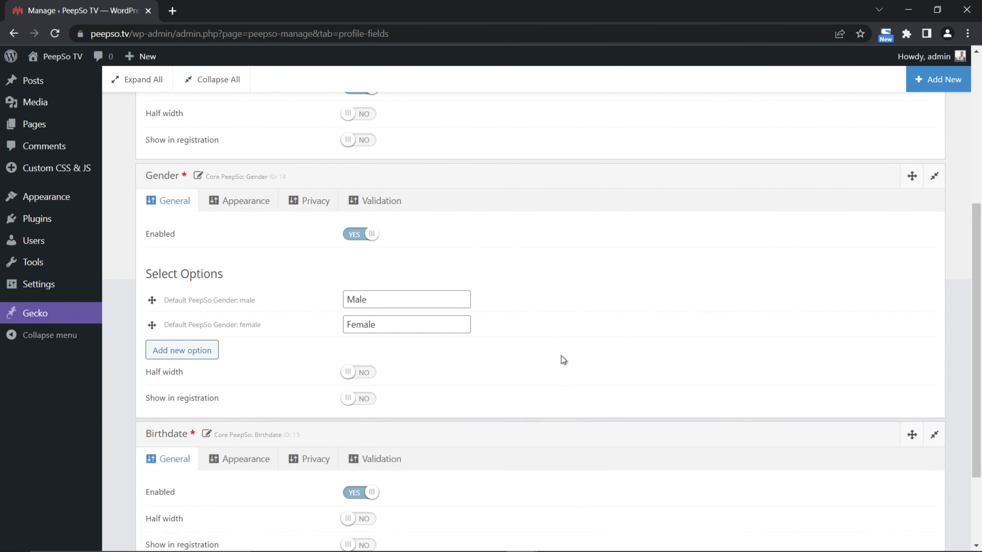
{"action": "scroll", "coordinate": [554, 364], "scroll_direction": "down", "scroll_amount": 3}
{"action": "scroll", "coordinate": [580, 394], "scroll_direction": "up", "scroll_amount": 2}
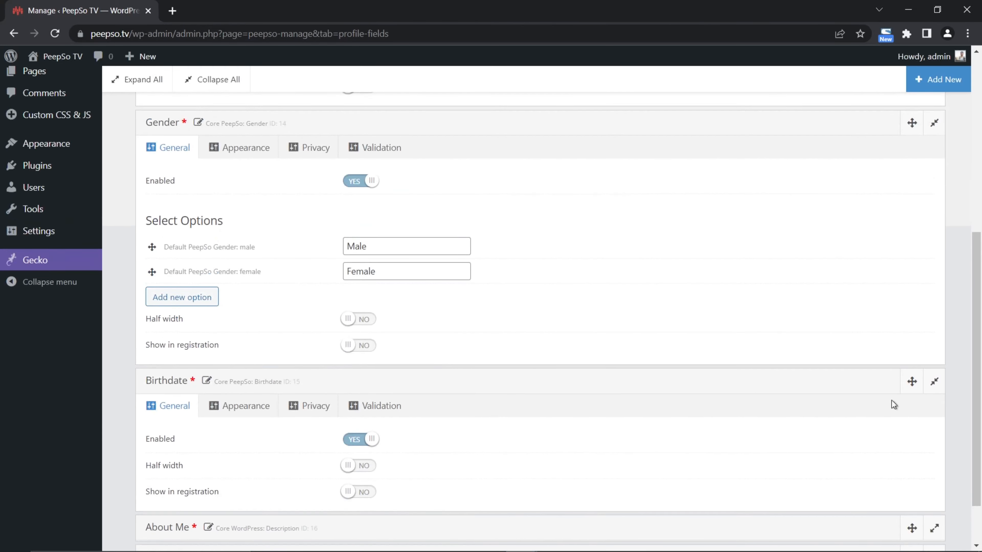
Collapse the Birthdate, Gender and Last Name fields, keeping only the First Name field expanded.
{"action": "left_click", "coordinate": [935, 384]}
{"action": "scroll", "coordinate": [850, 382], "scroll_direction": "up", "scroll_amount": 5}
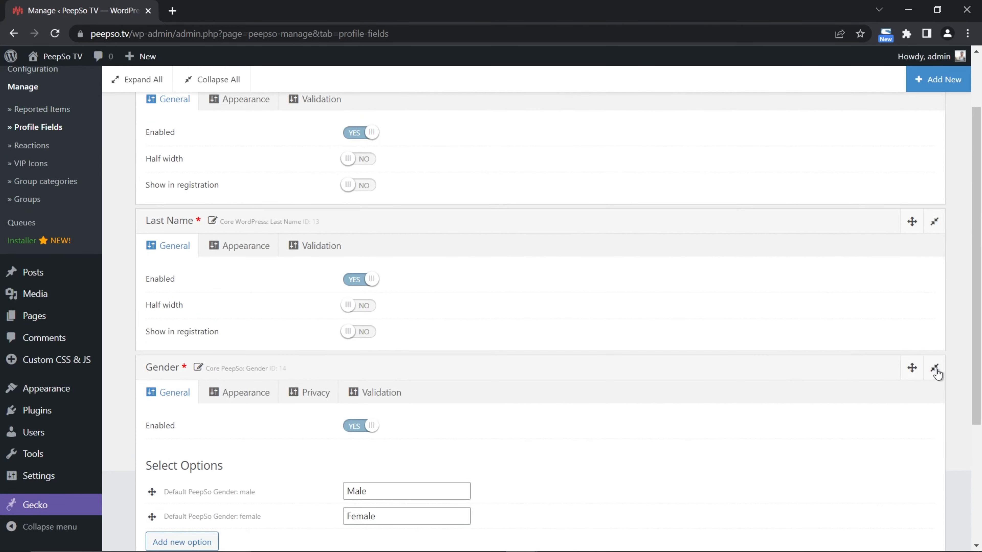
{"action": "left_click", "coordinate": [935, 367]}
{"action": "left_click", "coordinate": [934, 223]}
{"action": "scroll", "coordinate": [891, 230], "scroll_direction": "up", "scroll_amount": 3}
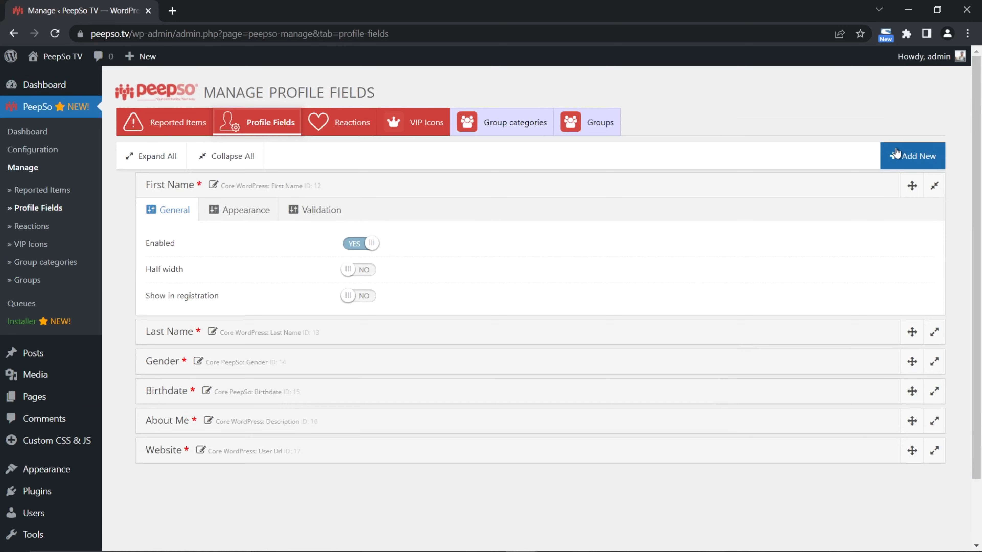
{"action": "left_click", "coordinate": [937, 189]}
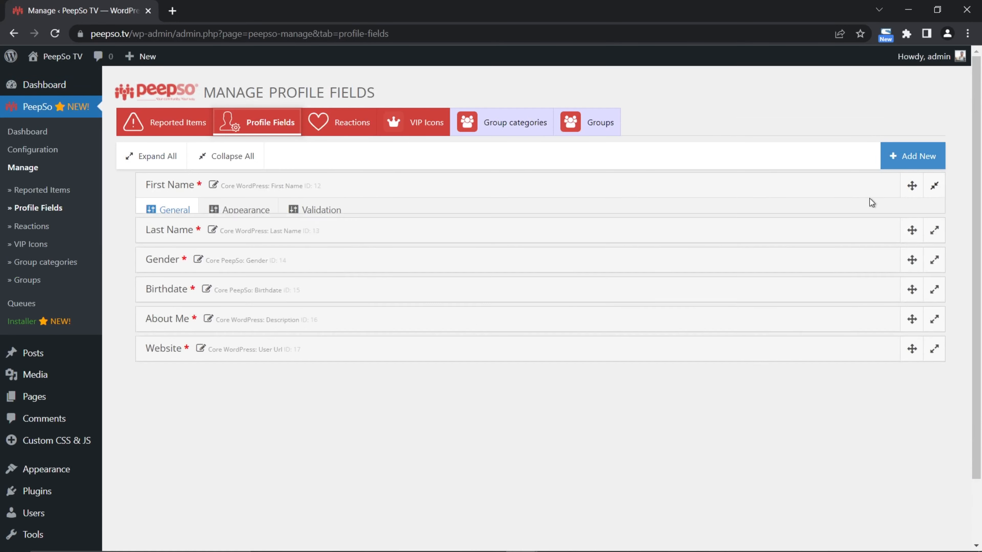
{"action": "left_click", "coordinate": [934, 188]}
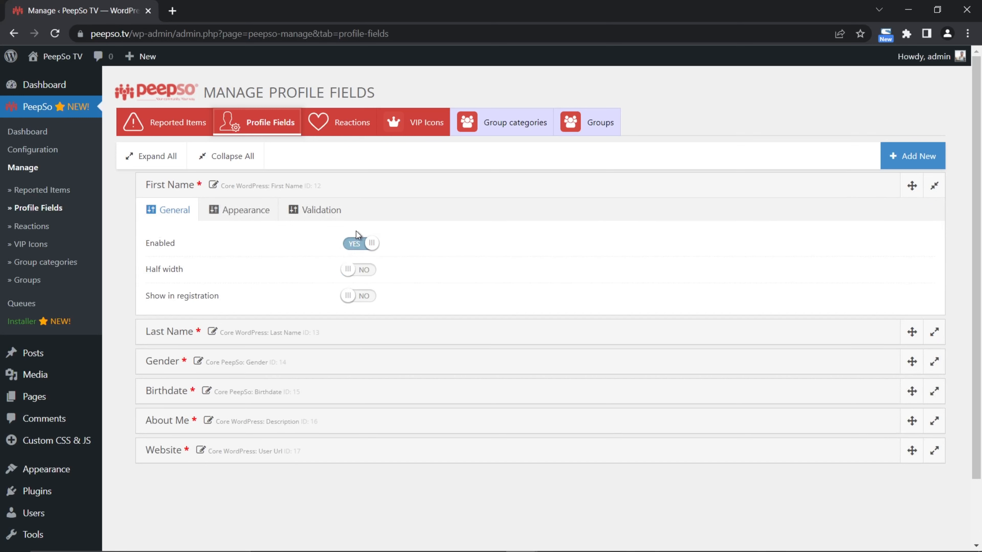
Open the community in a new tab and view the profile fields in the About section of the admin's own profile.
{"action": "mouse_move", "coordinate": [58, 56]}
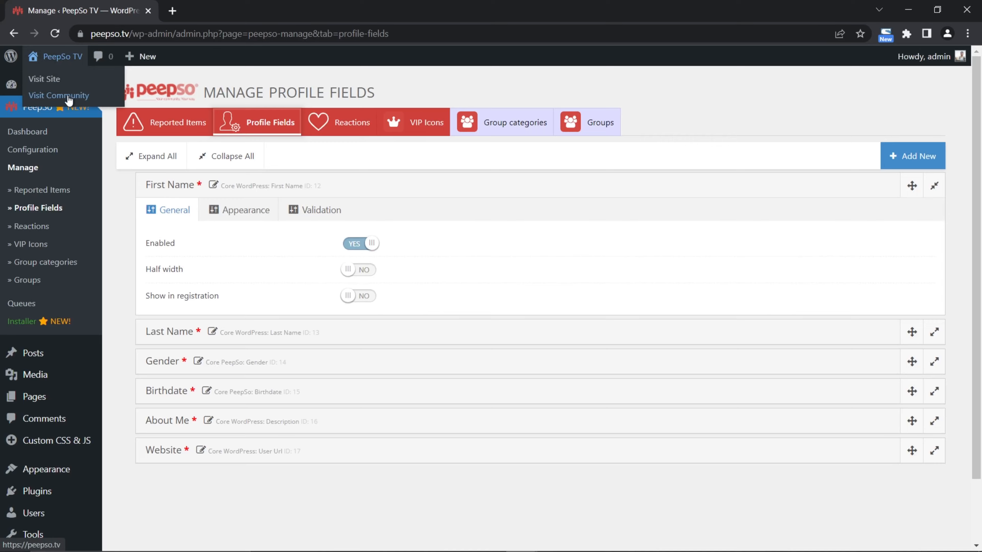
{"action": "right_click", "coordinate": [87, 96]}
{"action": "left_click", "coordinate": [87, 106]}
{"action": "left_click", "coordinate": [210, 13]}
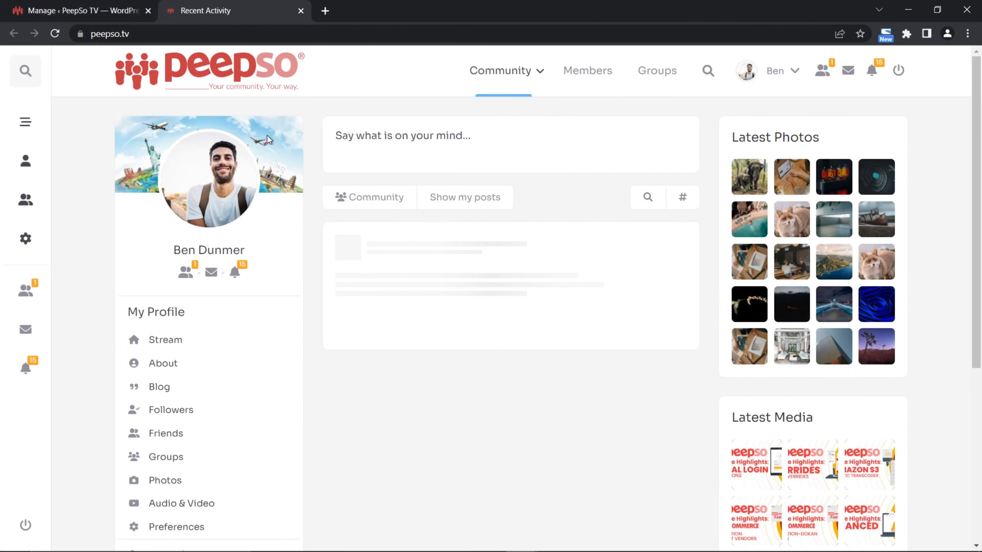
{"action": "left_click", "coordinate": [254, 166]}
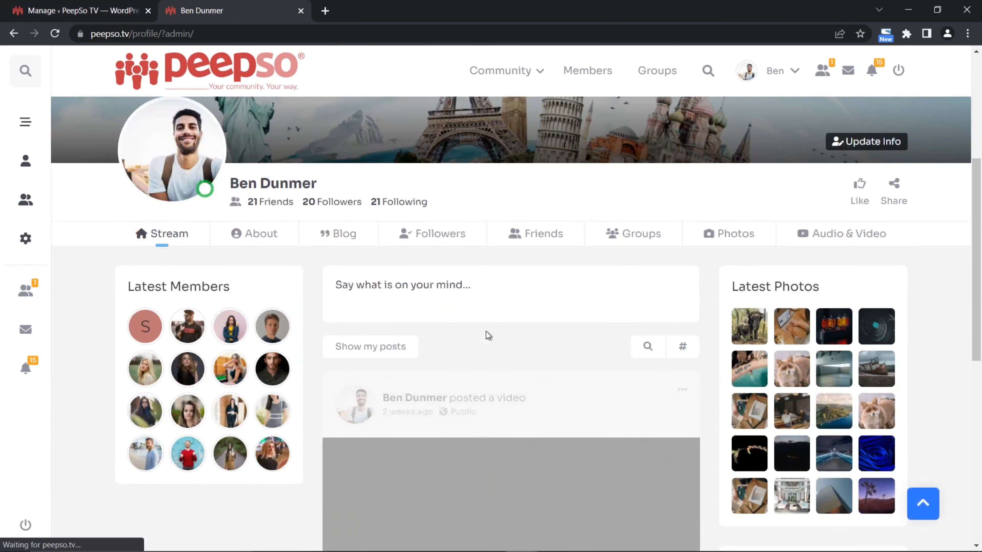
{"action": "left_click", "coordinate": [267, 234]}
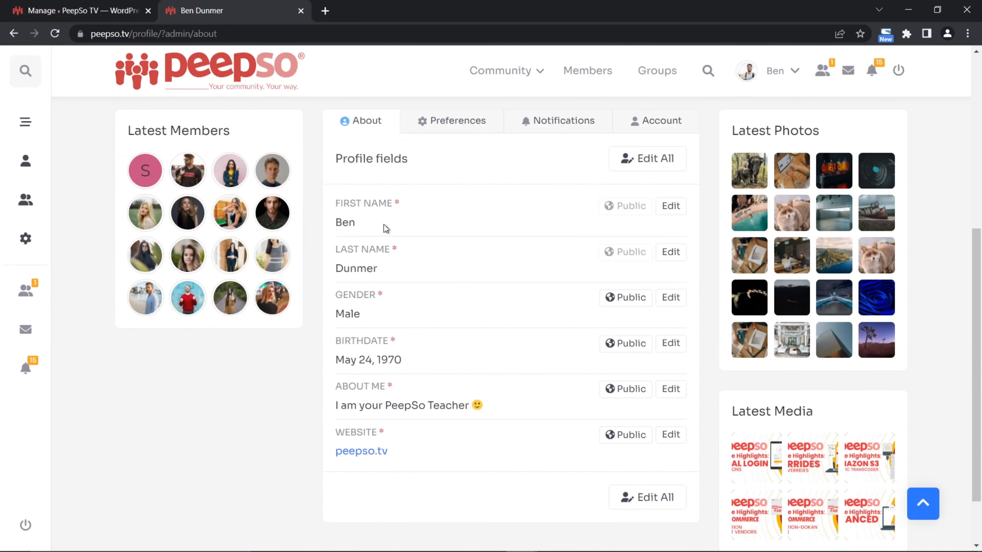
Disable the First Name and Last Name profile fields in the admin area.
{"action": "left_click", "coordinate": [92, 11]}
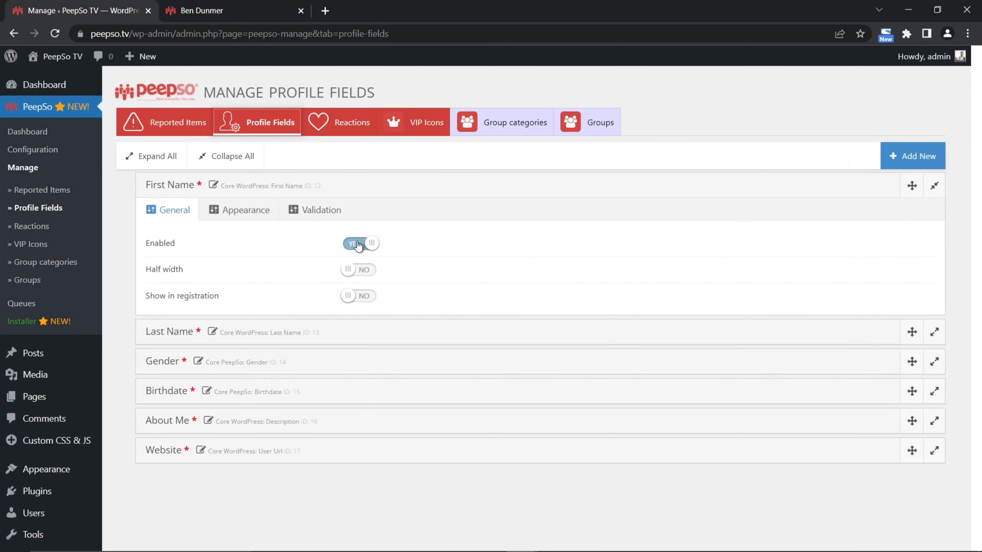
{"action": "left_click", "coordinate": [364, 244]}
{"action": "left_click", "coordinate": [379, 330]}
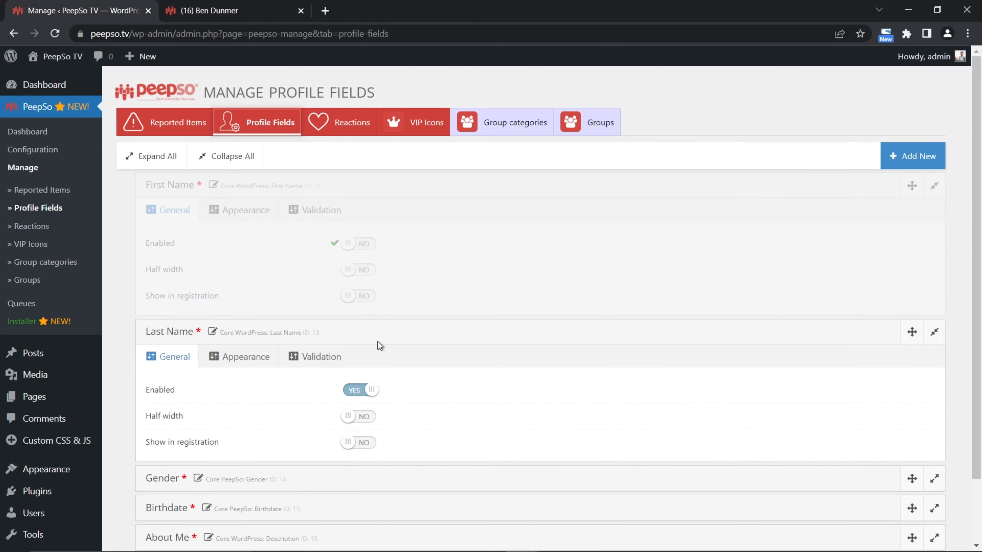
{"action": "left_click", "coordinate": [356, 390]}
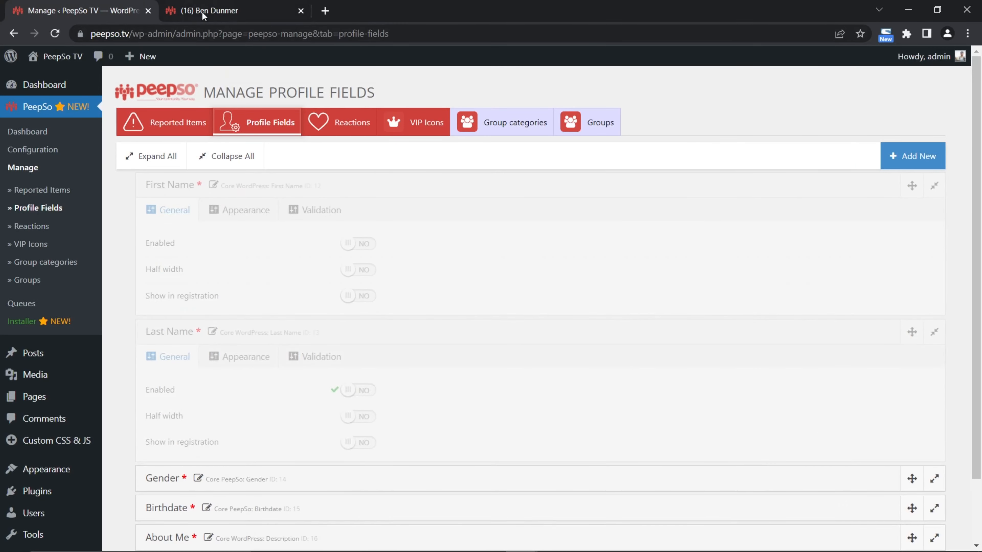
Reload the profile's About page and check its listed profile fields and the name displayed under the cover photo.
{"action": "key", "text": "ctrl+Tab"}
{"action": "left_click", "coordinate": [55, 34]}
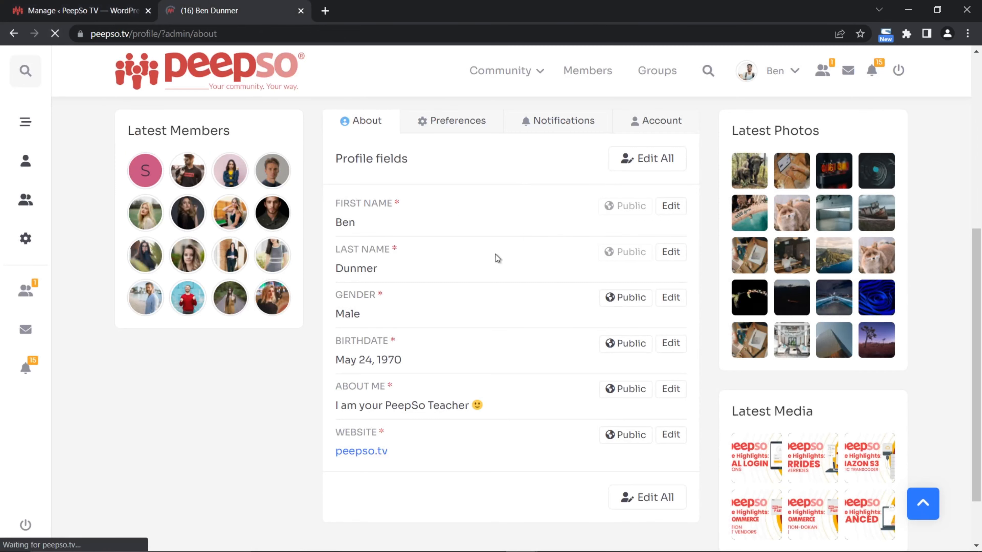
{"action": "scroll", "coordinate": [391, 263], "scroll_direction": "up", "scroll_amount": 2}
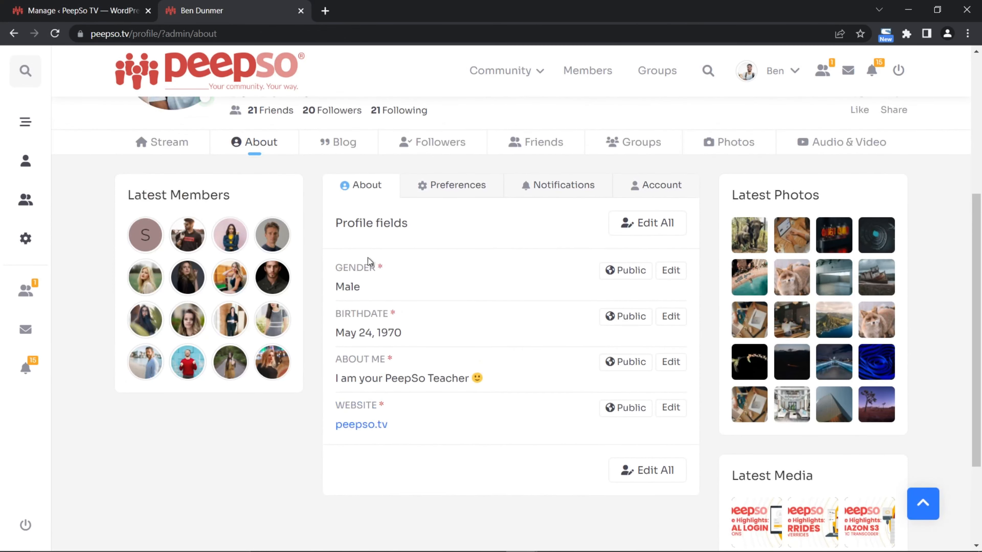
{"action": "scroll", "coordinate": [438, 326], "scroll_direction": "up", "scroll_amount": 3}
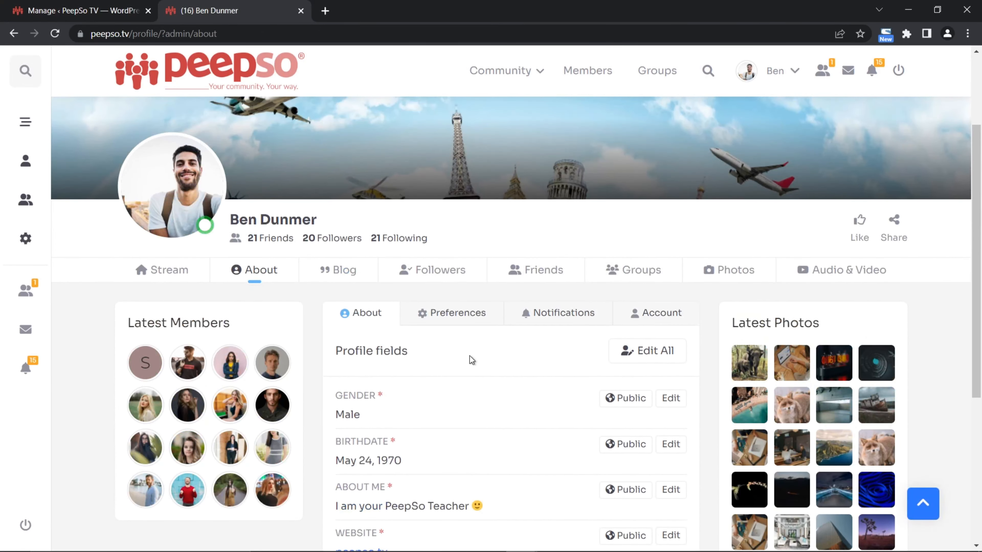
{"action": "triple_click", "coordinate": [296, 219]}
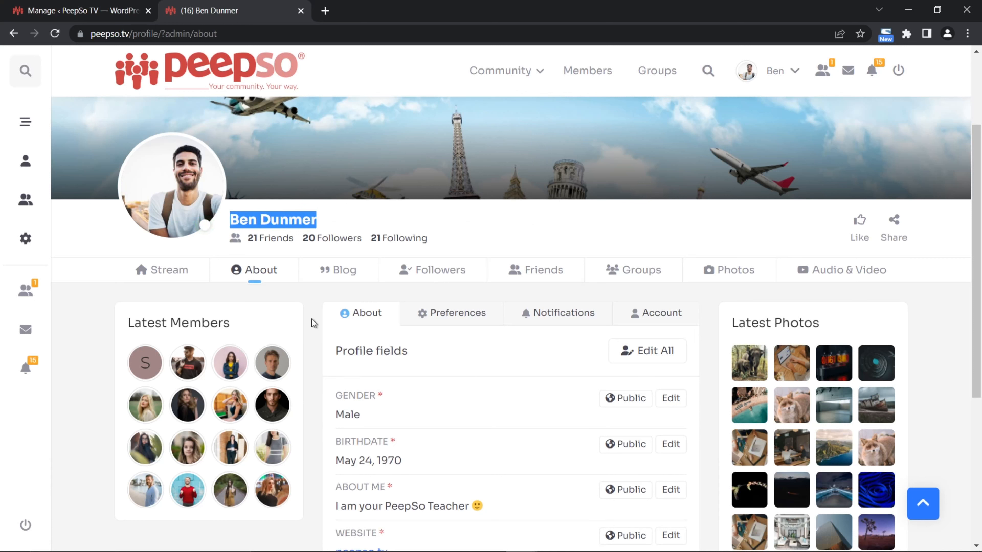
{"action": "mouse_move", "coordinate": [285, 219]}
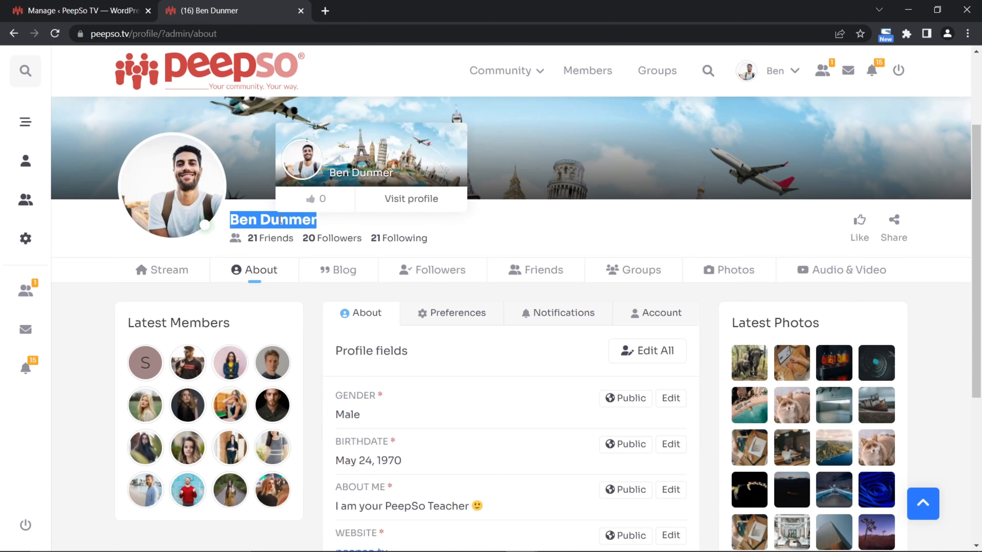
Set the display name style to Username in PeepSo's appearance configuration and save the settings.
{"action": "left_click", "coordinate": [360, 228]}
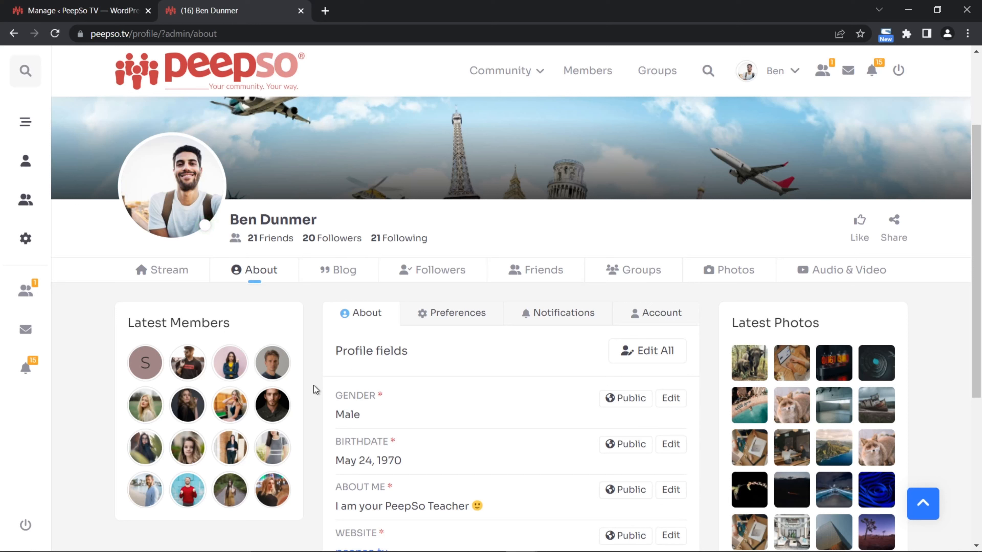
{"action": "left_click", "coordinate": [55, 10]}
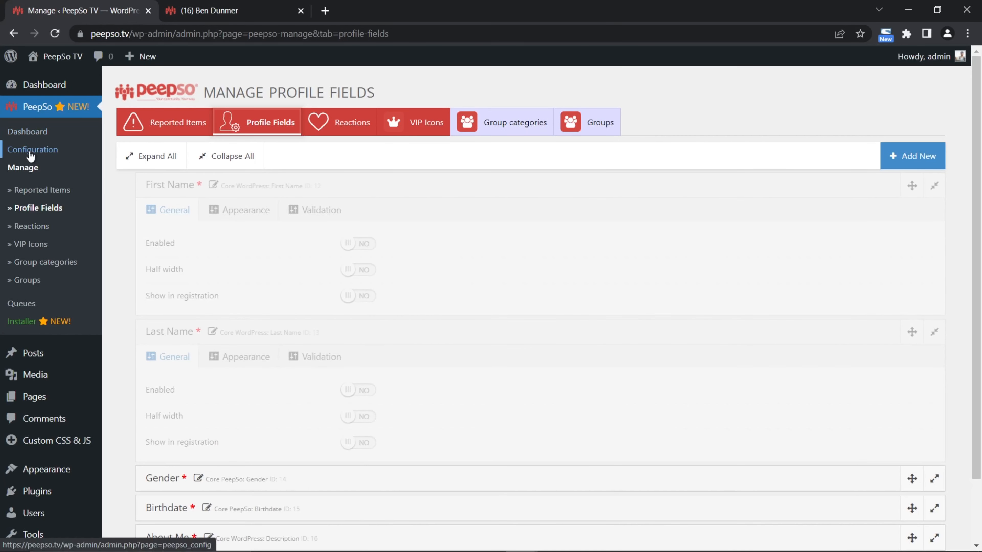
{"action": "left_click", "coordinate": [50, 151]}
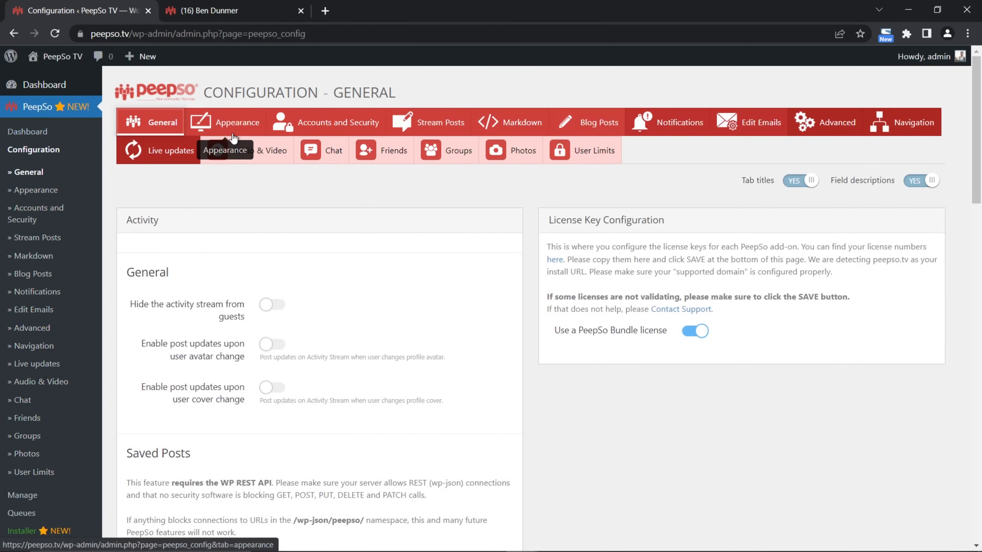
{"action": "left_click", "coordinate": [227, 127]}
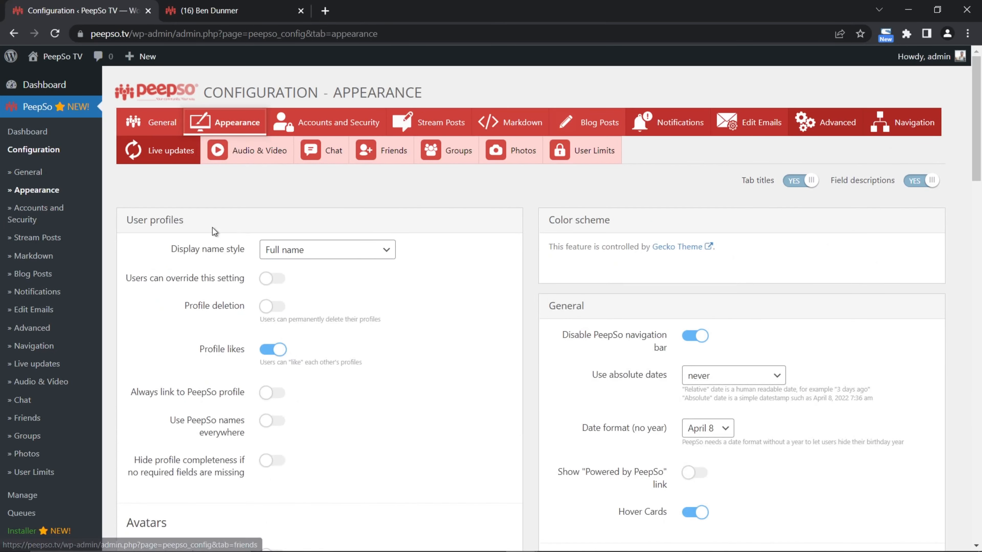
{"action": "left_click", "coordinate": [381, 256]}
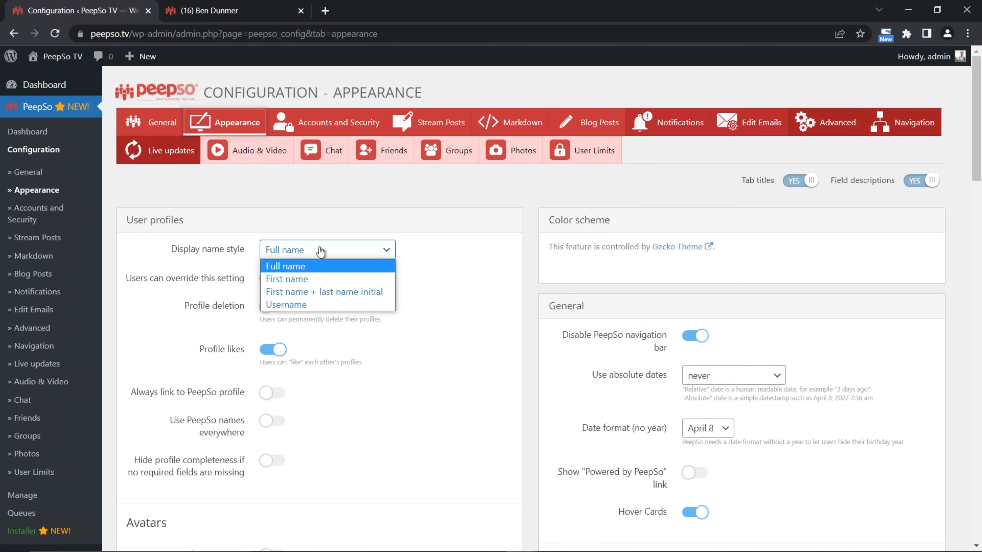
{"action": "left_click", "coordinate": [279, 304]}
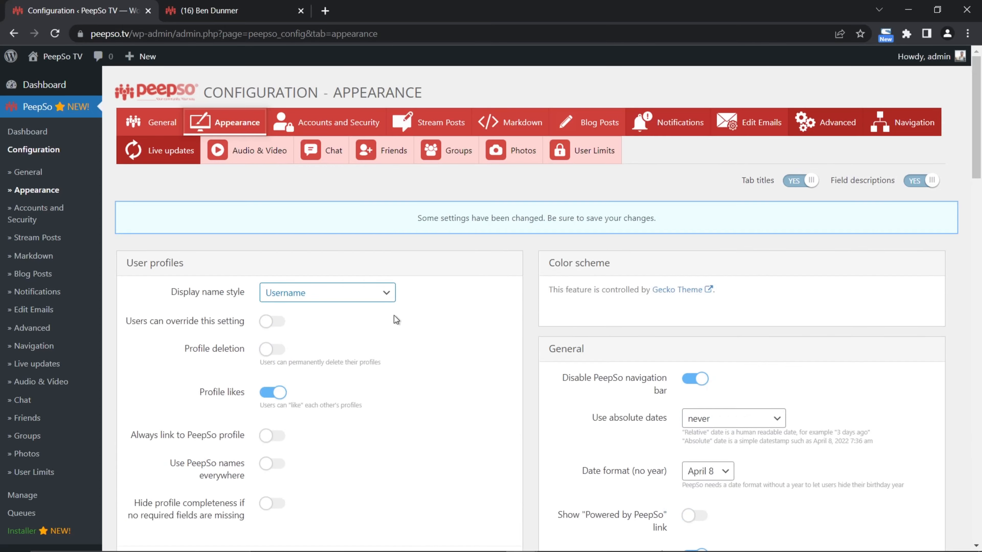
{"action": "scroll", "coordinate": [448, 349], "scroll_direction": "down", "scroll_amount": 20}
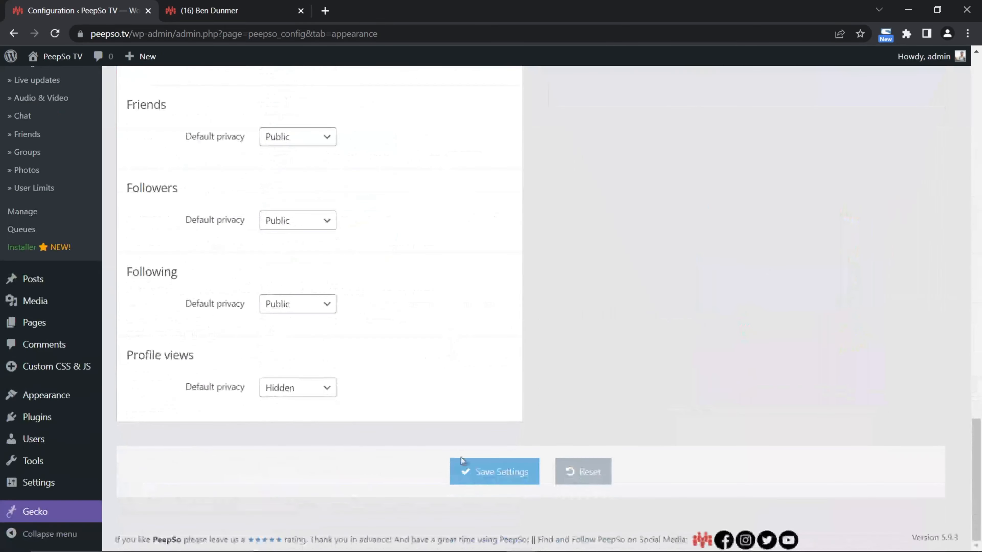
{"action": "left_click", "coordinate": [498, 468]}
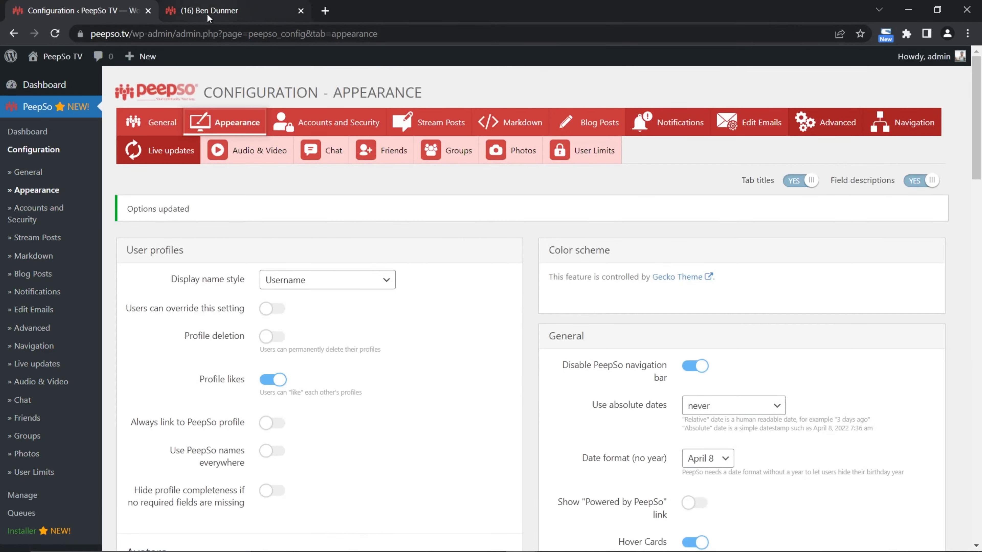
Reload the profile's About page and check which name is displayed under the cover photo with the Username style.
{"action": "left_click", "coordinate": [209, 10]}
{"action": "left_click", "coordinate": [55, 34]}
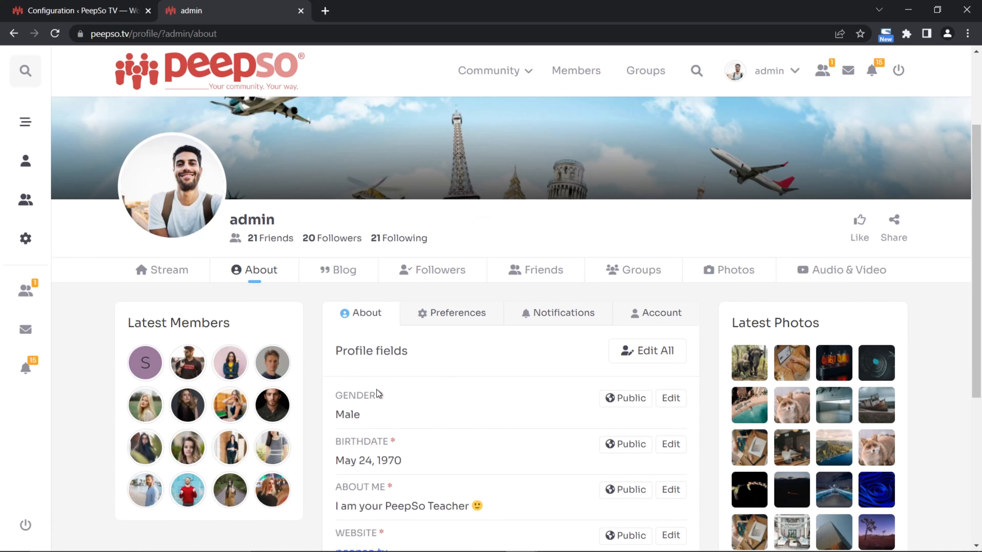
{"action": "scroll", "coordinate": [427, 406], "scroll_direction": "up", "scroll_amount": 2}
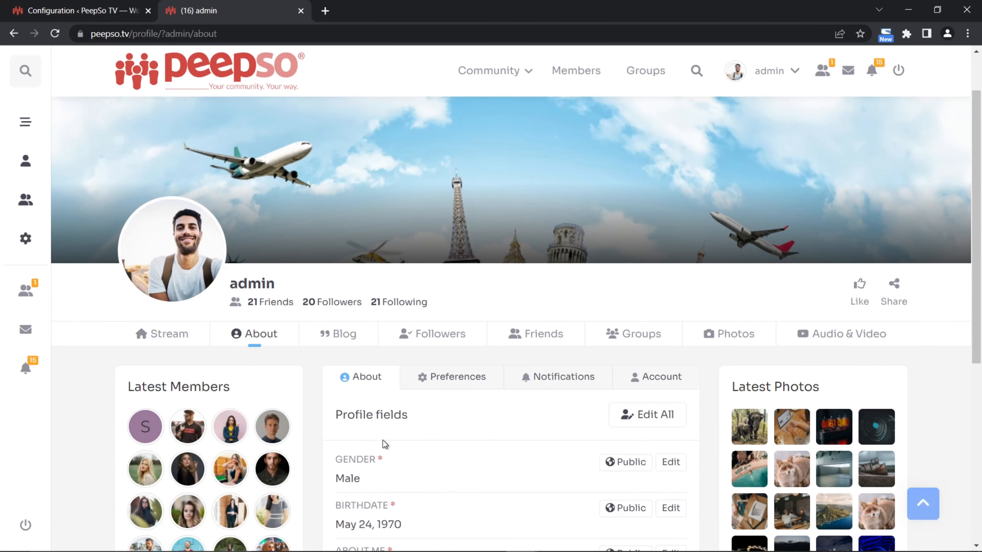
{"action": "scroll", "coordinate": [479, 445], "scroll_direction": "down", "scroll_amount": 3}
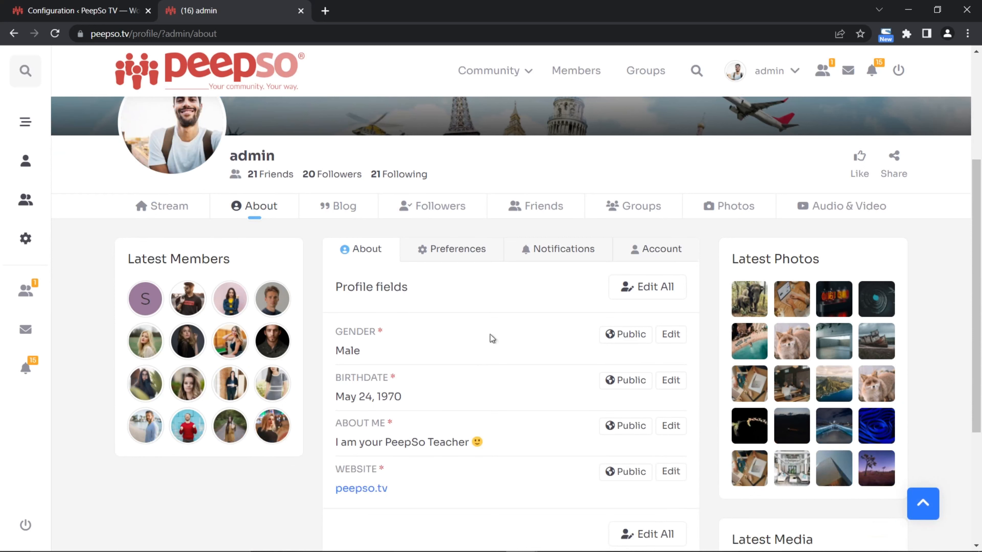
{"action": "scroll", "coordinate": [217, 171], "scroll_direction": "up", "scroll_amount": 1}
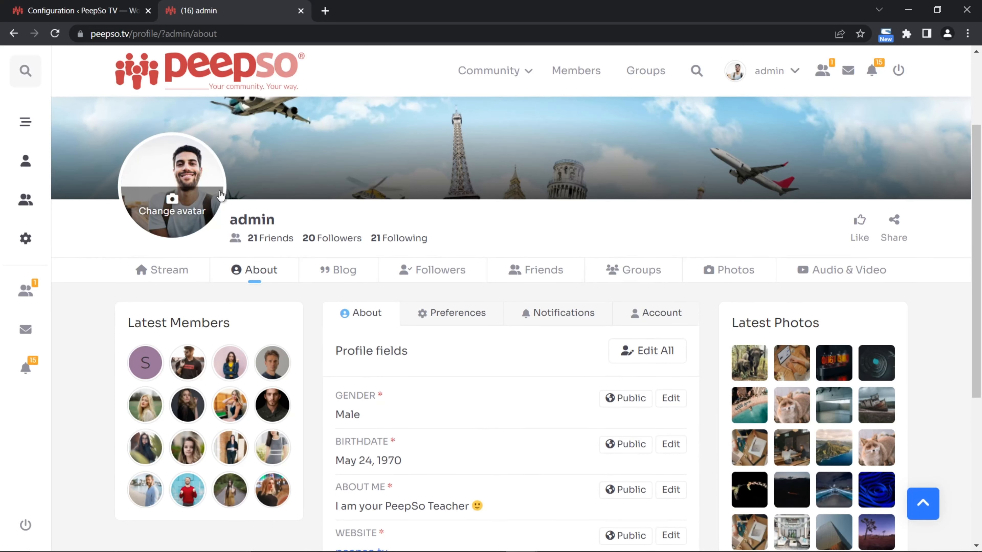
{"action": "mouse_move", "coordinate": [279, 221]}
Set the display name style back to Full name in the appearance configuration and save the settings.
{"action": "left_click", "coordinate": [61, 12]}
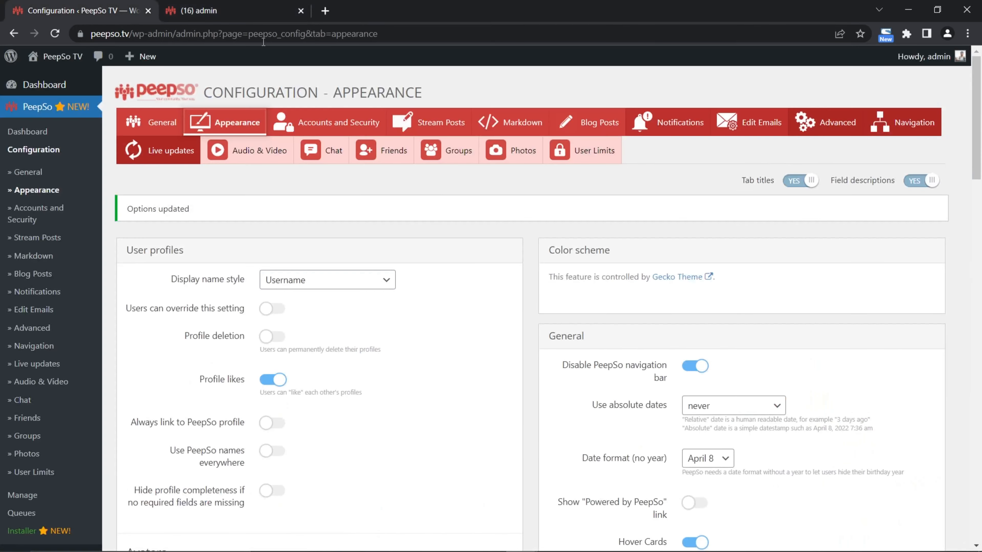
{"action": "left_click", "coordinate": [367, 286]}
{"action": "left_click", "coordinate": [311, 293]}
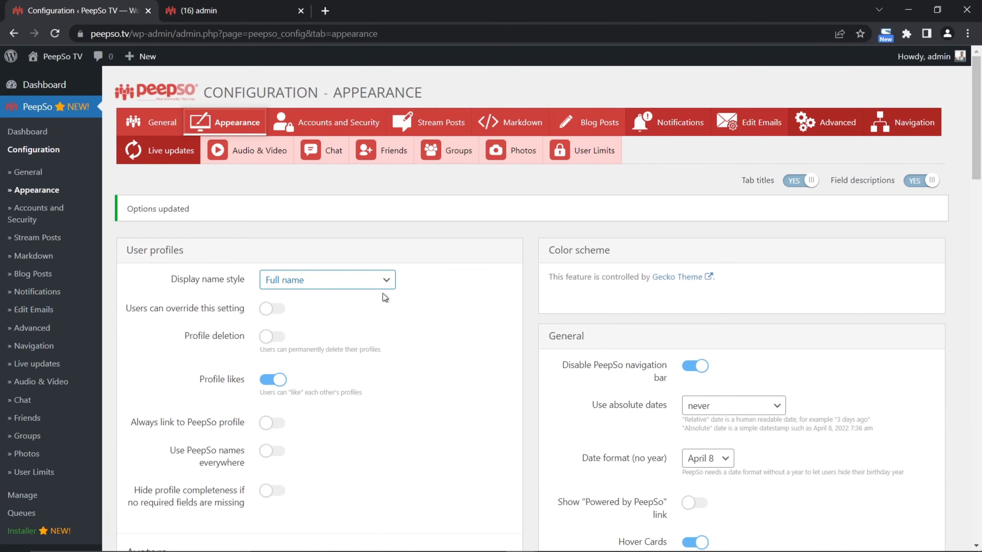
{"action": "scroll", "coordinate": [466, 319], "scroll_direction": "down", "scroll_amount": 5}
{"action": "scroll", "coordinate": [466, 319], "scroll_direction": "down", "scroll_amount": 15}
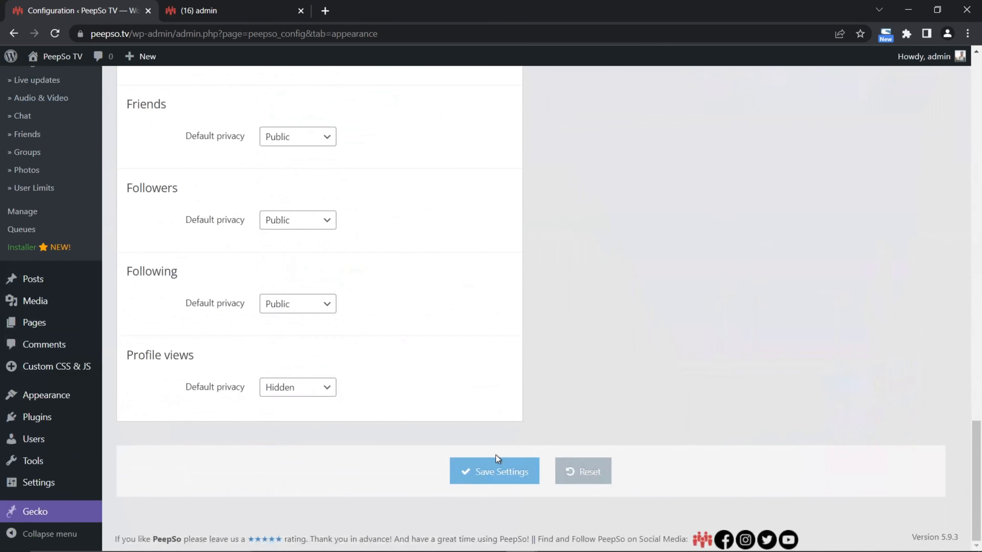
{"action": "left_click", "coordinate": [493, 471]}
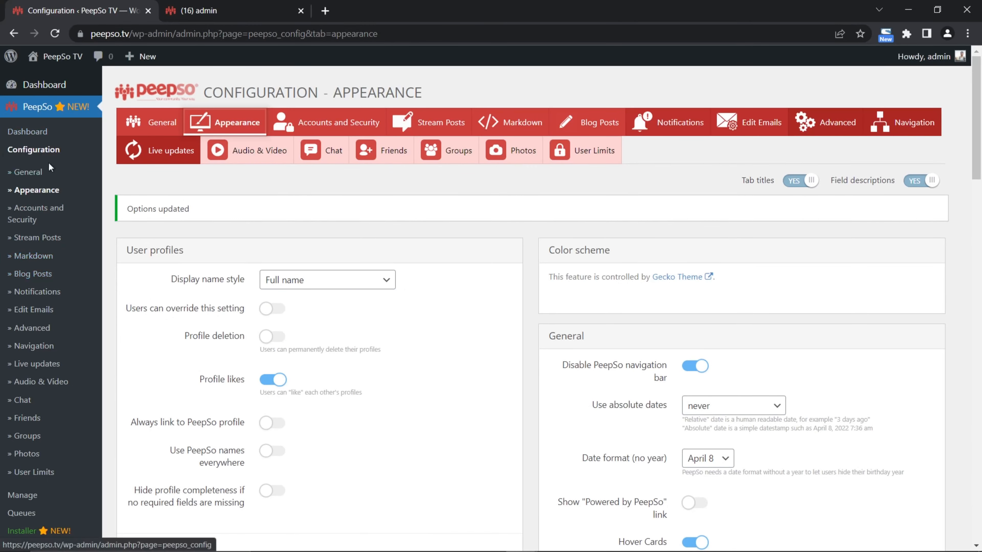
Return to the PeepSo profile fields management page and enable the First Name and Last Name fields.
{"action": "scroll", "coordinate": [6, 247], "scroll_direction": "down", "scroll_amount": 3}
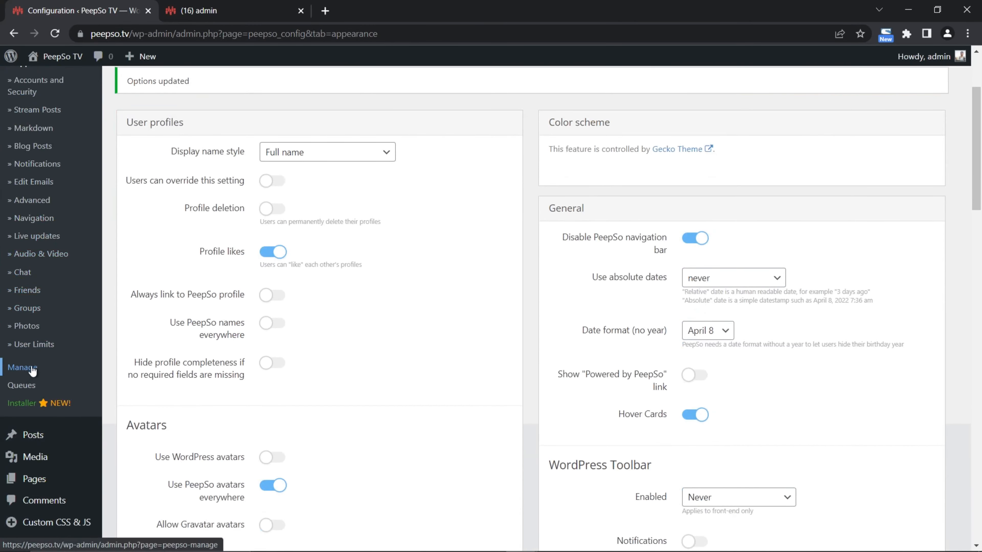
{"action": "left_click", "coordinate": [27, 369]}
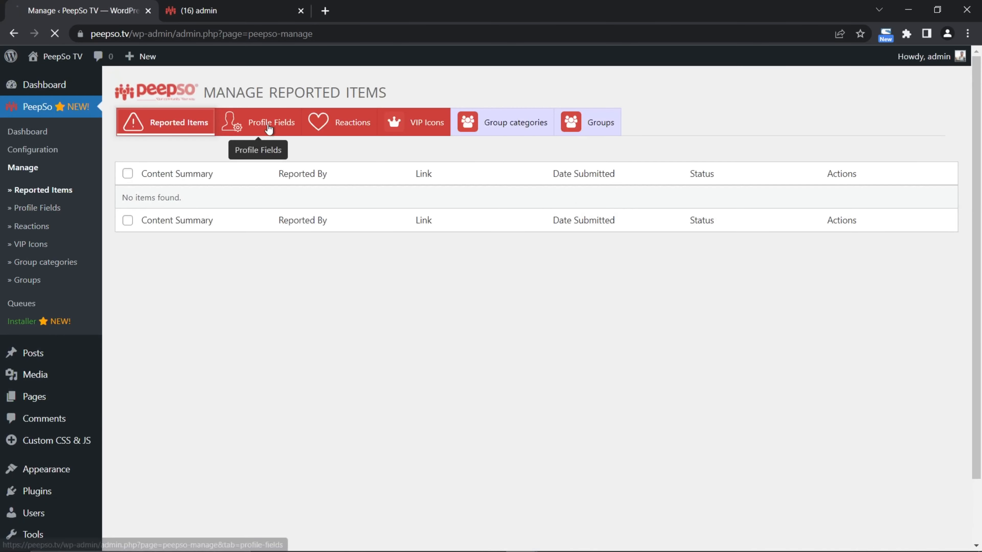
{"action": "left_click", "coordinate": [266, 126]}
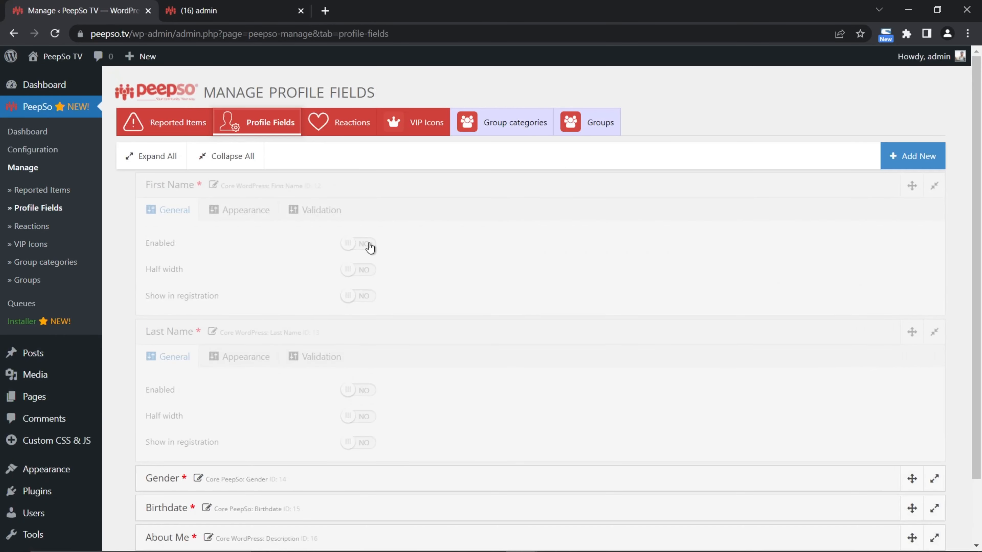
{"action": "left_click", "coordinate": [363, 244]}
{"action": "left_click", "coordinate": [362, 391]}
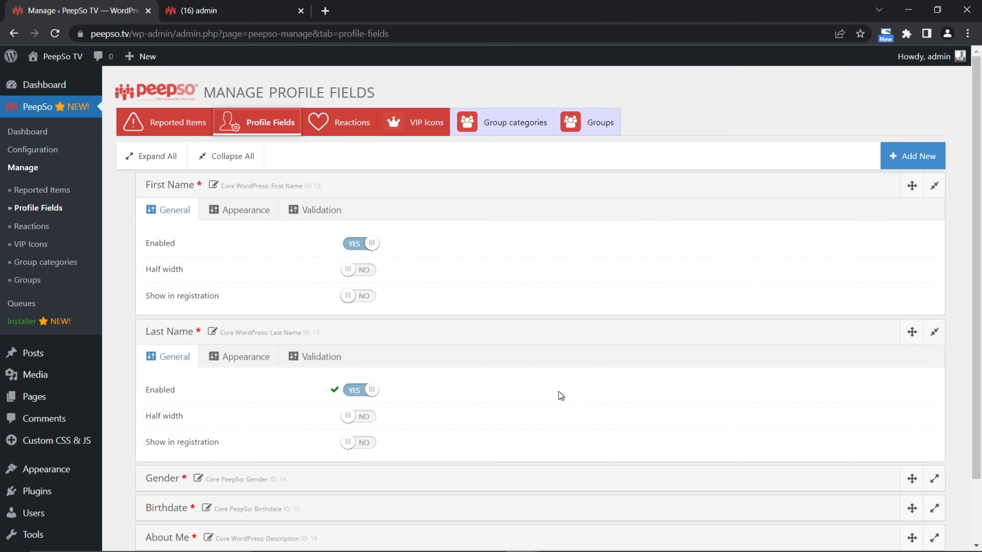
Collapse all profile fields and move First Name and Last Name to the end of the list, below Website.
{"action": "scroll", "coordinate": [612, 382], "scroll_direction": "down", "scroll_amount": 3}
{"action": "scroll", "coordinate": [622, 346], "scroll_direction": "up", "scroll_amount": 3}
{"action": "left_click", "coordinate": [154, 156]}
{"action": "left_click", "coordinate": [219, 162]}
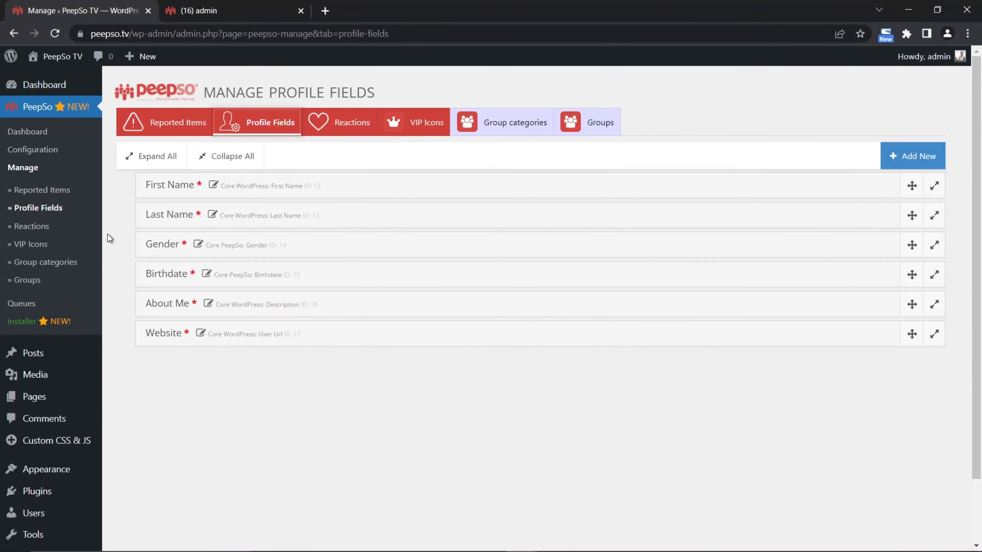
{"action": "left_click_drag", "start_coordinate": [471, 191], "coordinate": [445, 306]}
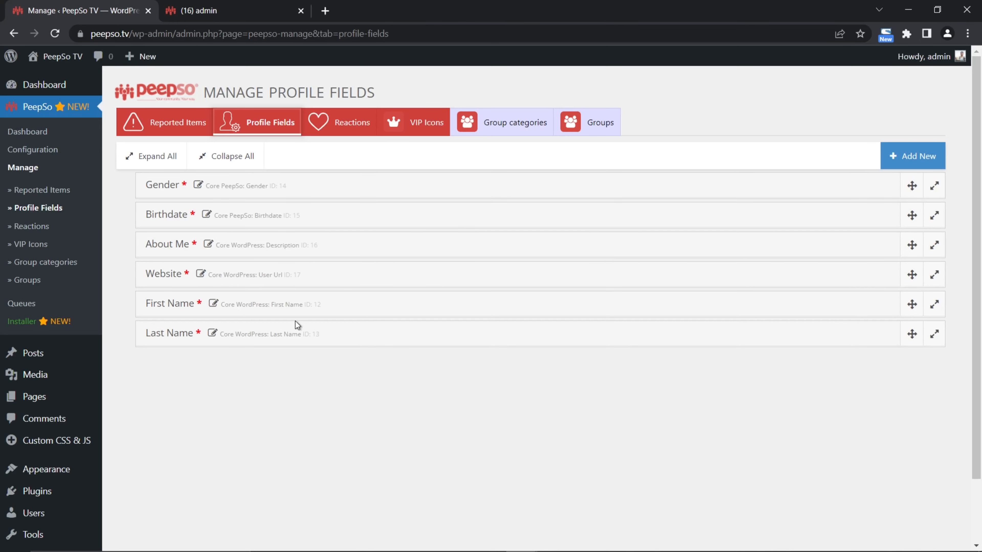
Reload the profile's About page and check the order of its profile fields down to the end of the list.
{"action": "left_click", "coordinate": [215, 18]}
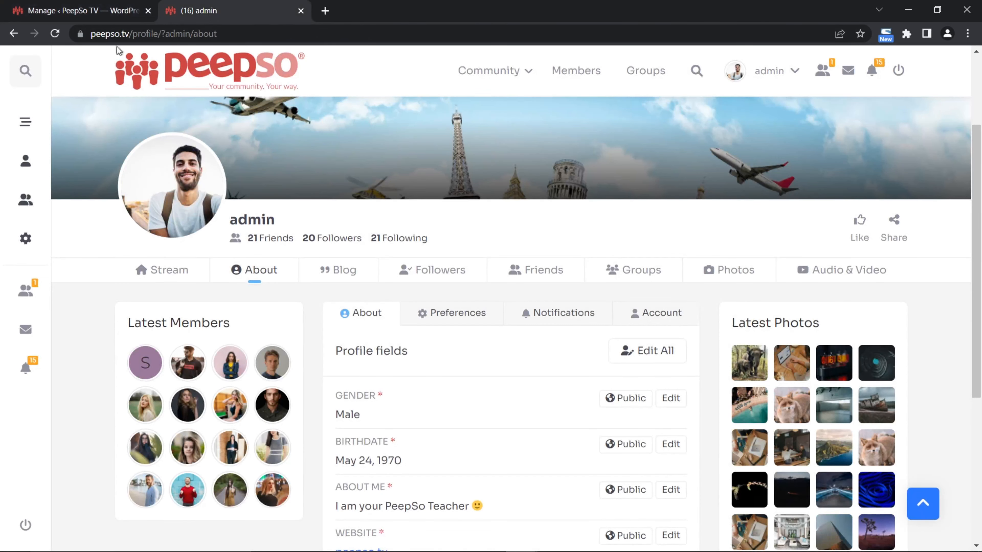
{"action": "left_click", "coordinate": [55, 33]}
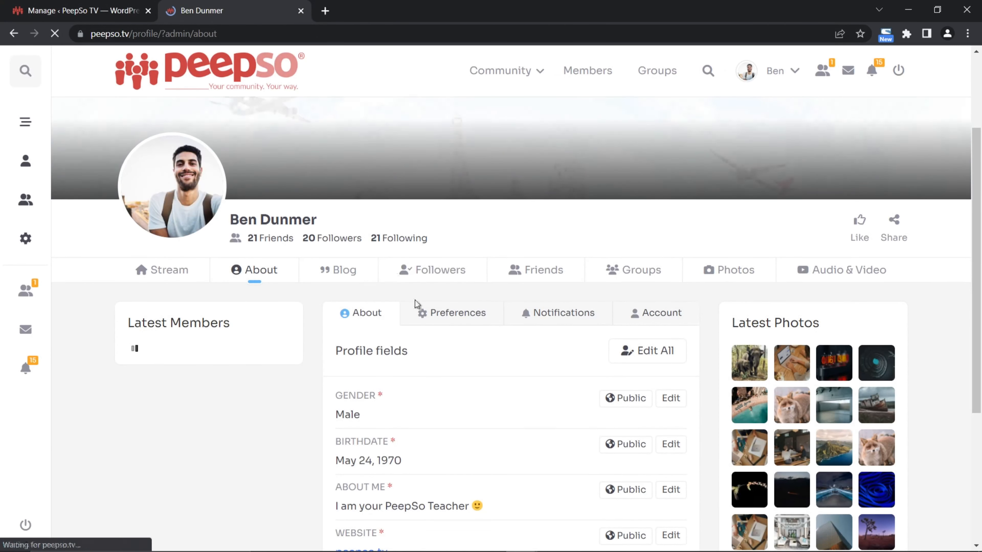
{"action": "scroll", "coordinate": [567, 367], "scroll_direction": "down", "scroll_amount": 3}
{"action": "scroll", "coordinate": [529, 331], "scroll_direction": "down", "scroll_amount": 3}
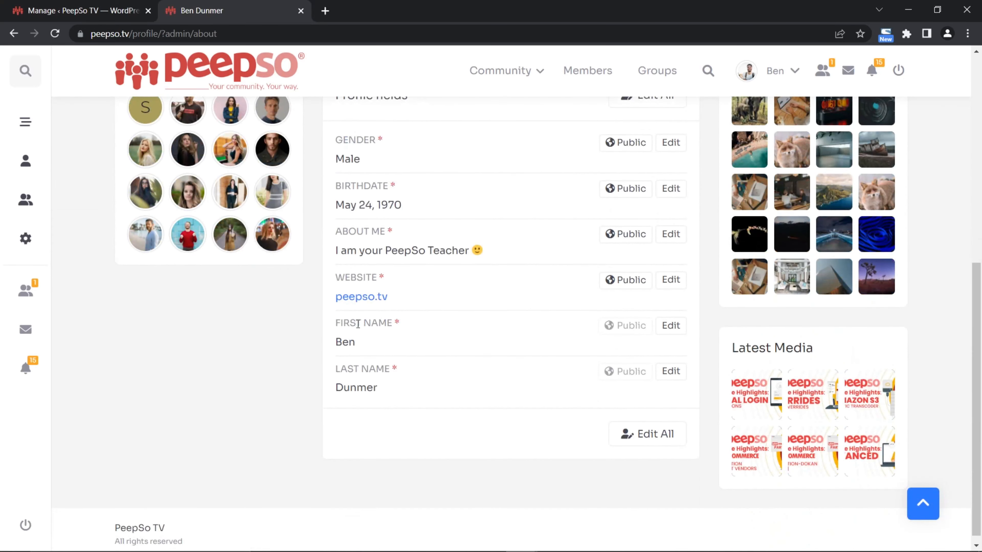
{"action": "scroll", "coordinate": [487, 369], "scroll_direction": "up", "scroll_amount": 6}
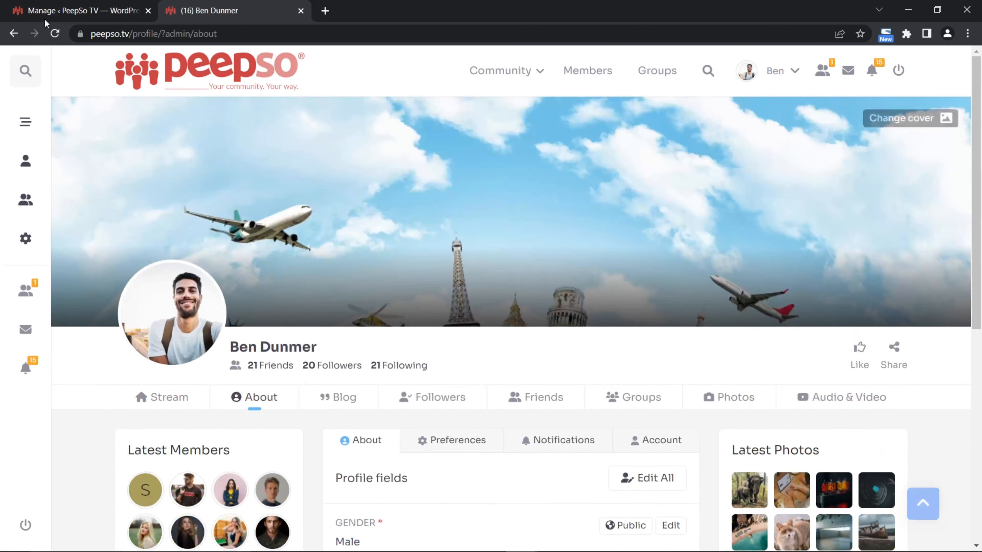
Move First Name and Last Name back to the start of the admin field list, above Gender.
{"action": "left_click", "coordinate": [81, 11]}
{"action": "left_click_drag", "start_coordinate": [171, 305], "coordinate": [180, 187]}
{"action": "left_click_drag", "start_coordinate": [166, 332], "coordinate": [168, 211]}
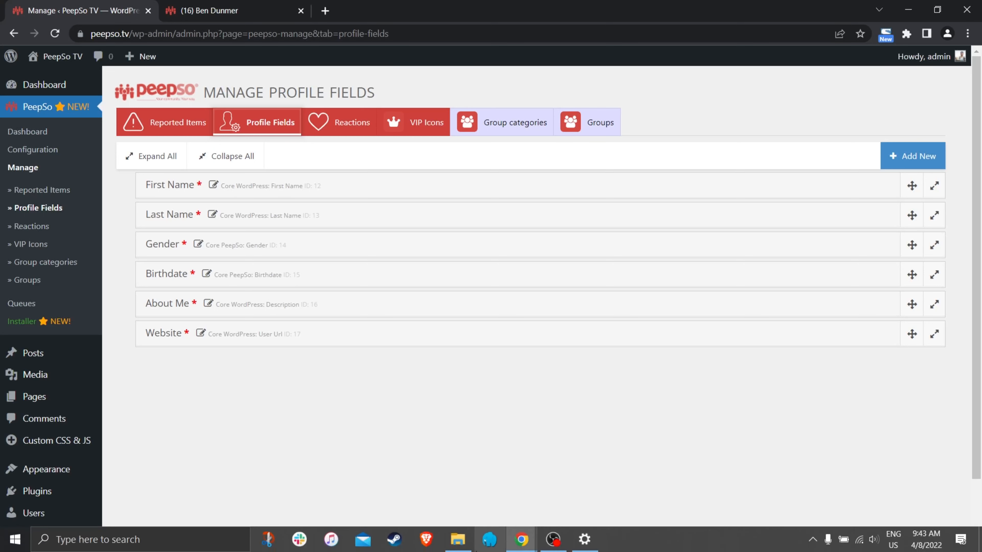
Switch to the incognito window, open the logged-in member's About page from the profile completeness indicator, and examine its missing required fields.
{"action": "mouse_move", "coordinate": [521, 546]}
{"action": "left_click", "coordinate": [585, 486]}
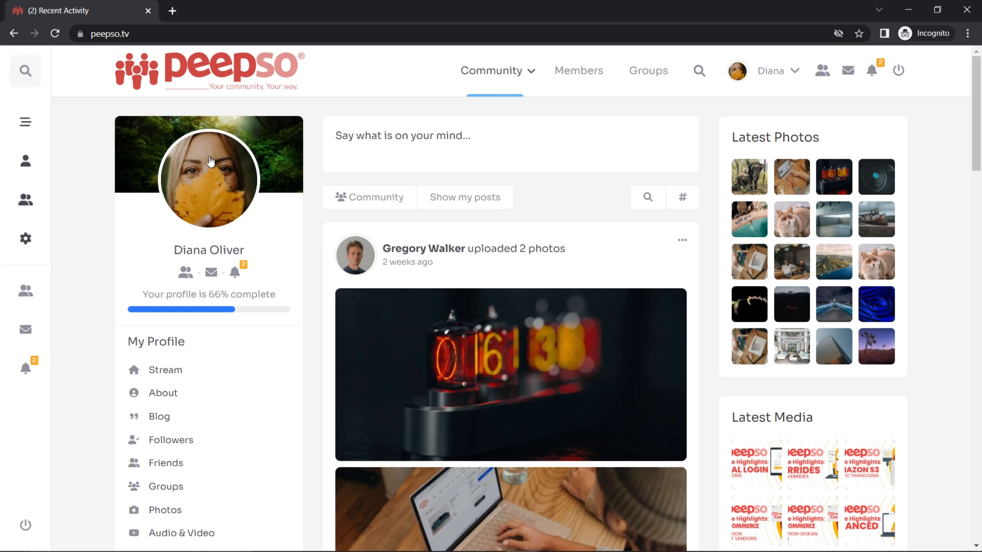
{"action": "left_click", "coordinate": [204, 293]}
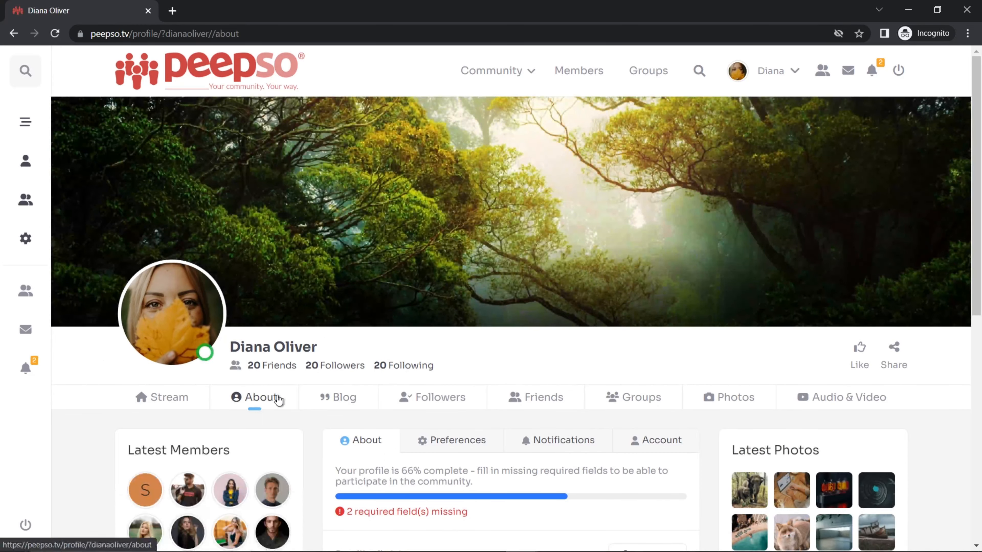
{"action": "scroll", "coordinate": [618, 325], "scroll_direction": "down", "scroll_amount": 5}
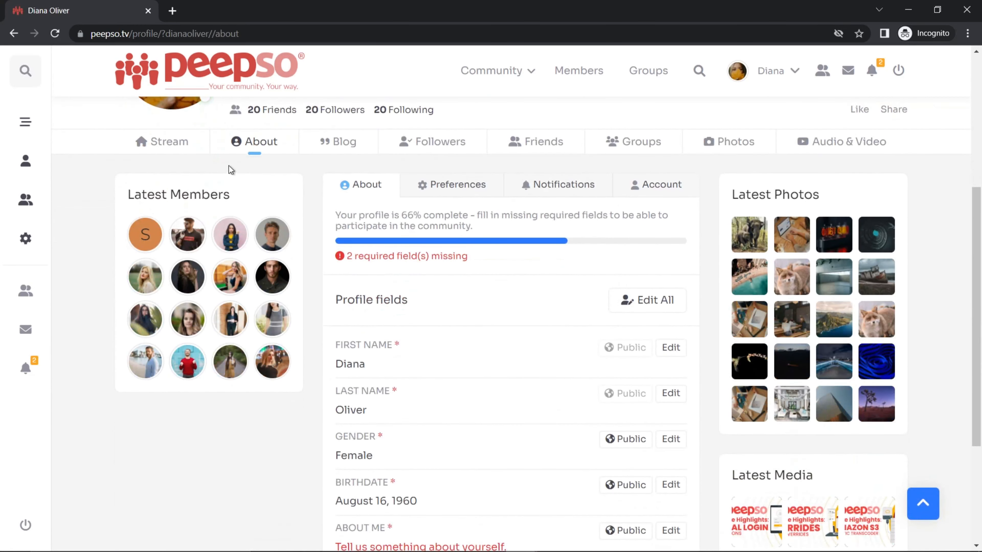
{"action": "scroll", "coordinate": [503, 293], "scroll_direction": "down", "scroll_amount": 5}
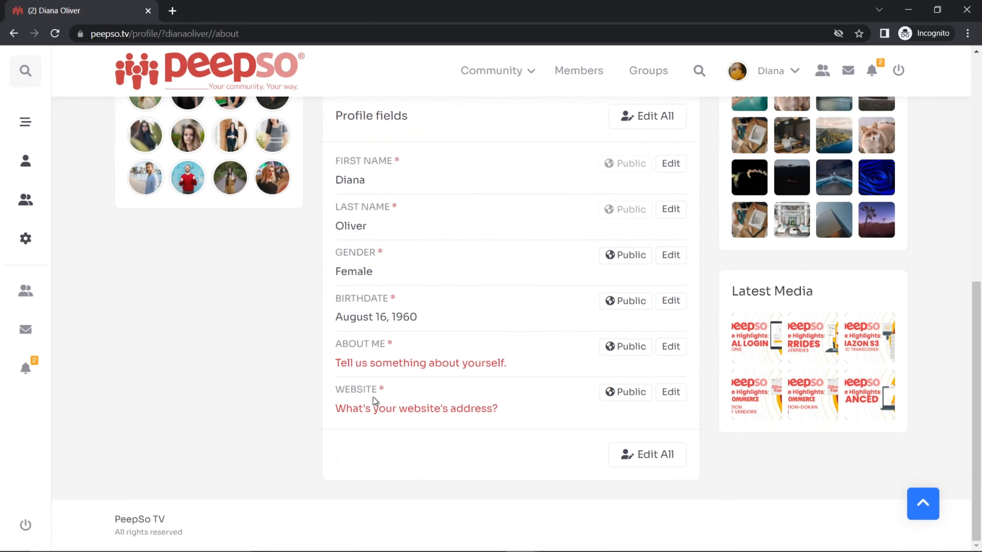
{"action": "scroll", "coordinate": [546, 386], "scroll_direction": "up", "scroll_amount": 7}
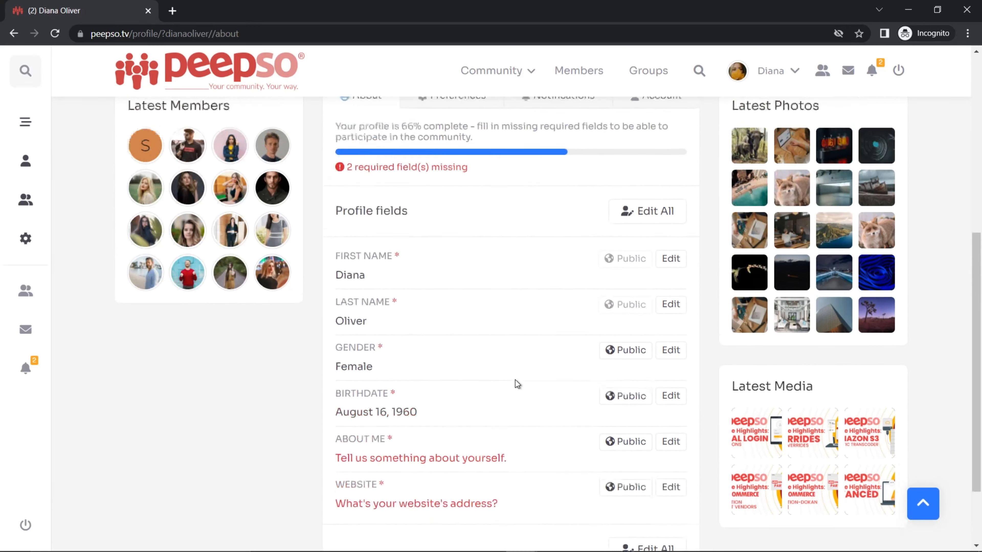
{"action": "scroll", "coordinate": [518, 368], "scroll_direction": "up", "scroll_amount": 5}
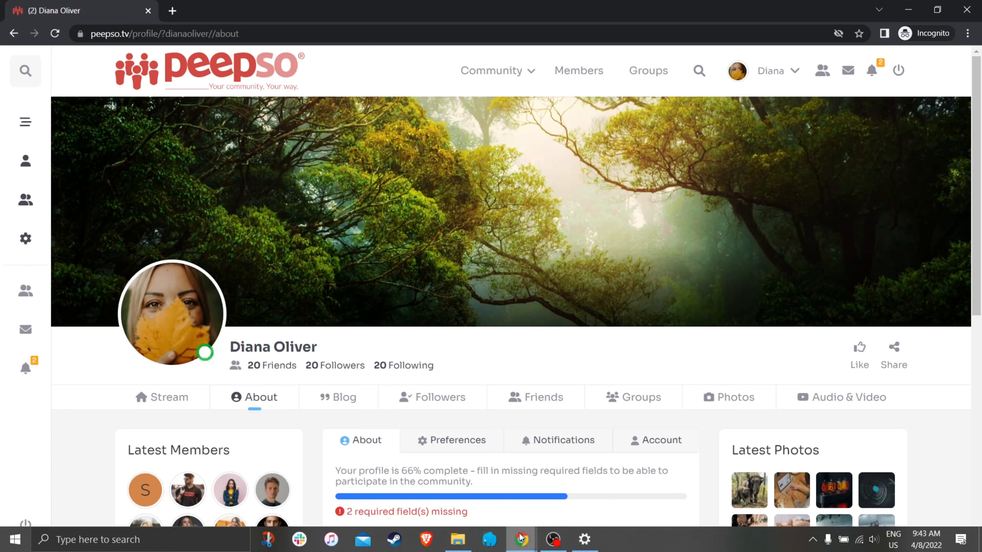
Switch to the admin window, open PeepSo's Accounts and Security configuration, and save it with Force profile completion enabled.
{"action": "mouse_move", "coordinate": [519, 538]}
{"action": "left_click", "coordinate": [511, 477]}
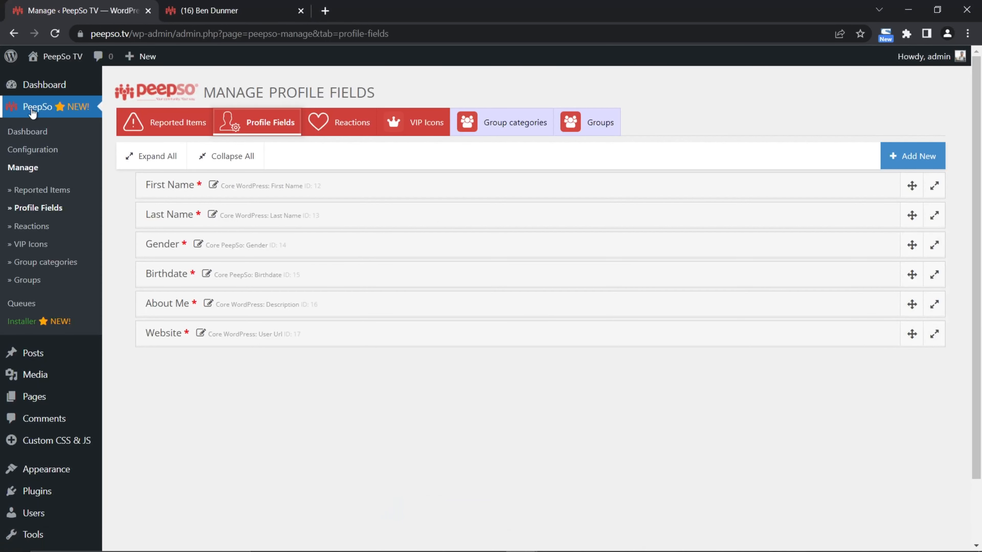
{"action": "left_click", "coordinate": [27, 150]}
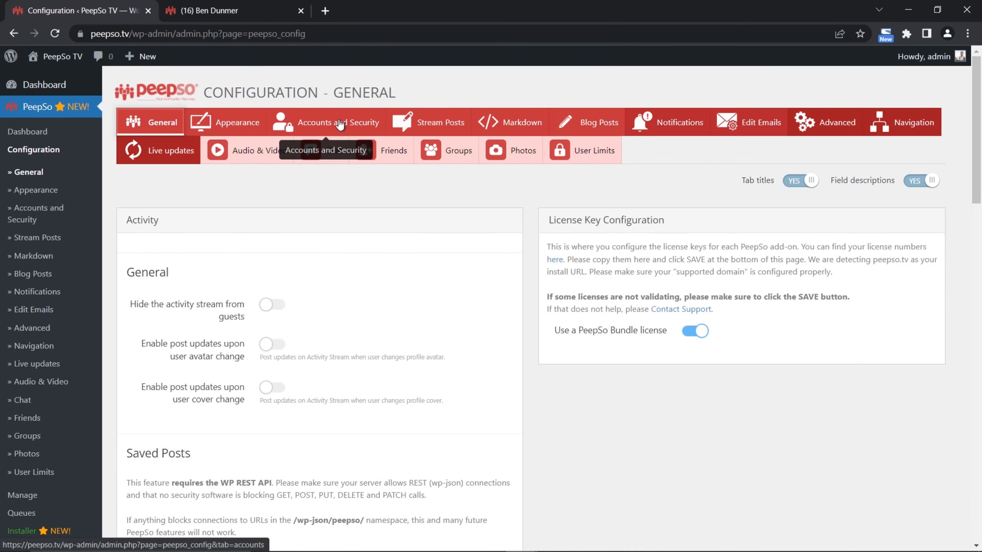
{"action": "left_click", "coordinate": [339, 123]}
{"action": "scroll", "coordinate": [793, 270], "scroll_direction": "down", "scroll_amount": 5}
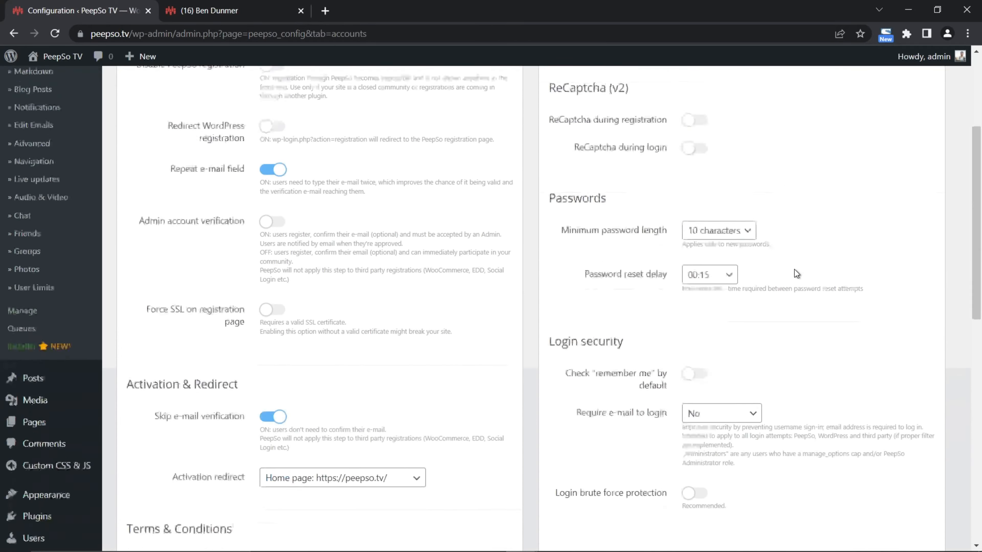
{"action": "scroll", "coordinate": [793, 269], "scroll_direction": "down", "scroll_amount": 11}
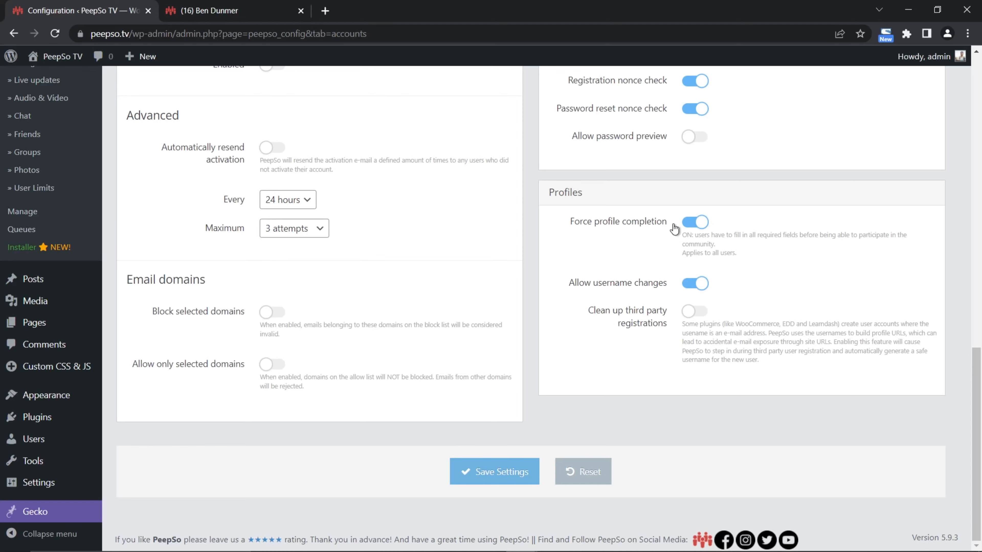
{"action": "left_click", "coordinate": [694, 224]}
{"action": "left_click", "coordinate": [703, 226]}
{"action": "left_click", "coordinate": [494, 472]}
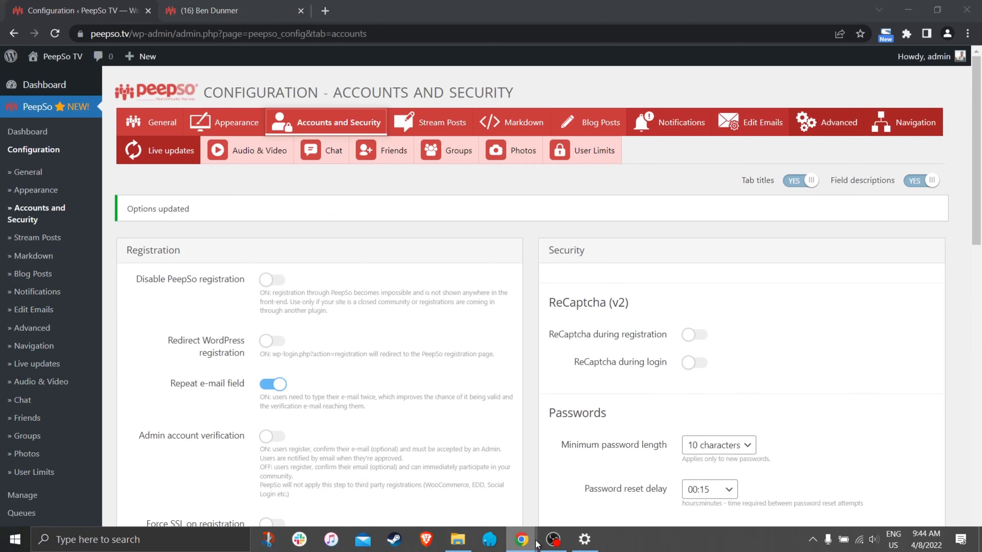
Switch to the incognito window and try to open the Community page while the member's required profile fields are missing.
{"action": "mouse_move", "coordinate": [521, 546]}
{"action": "left_click", "coordinate": [587, 445]}
{"action": "scroll", "coordinate": [584, 371], "scroll_direction": "down", "scroll_amount": 3}
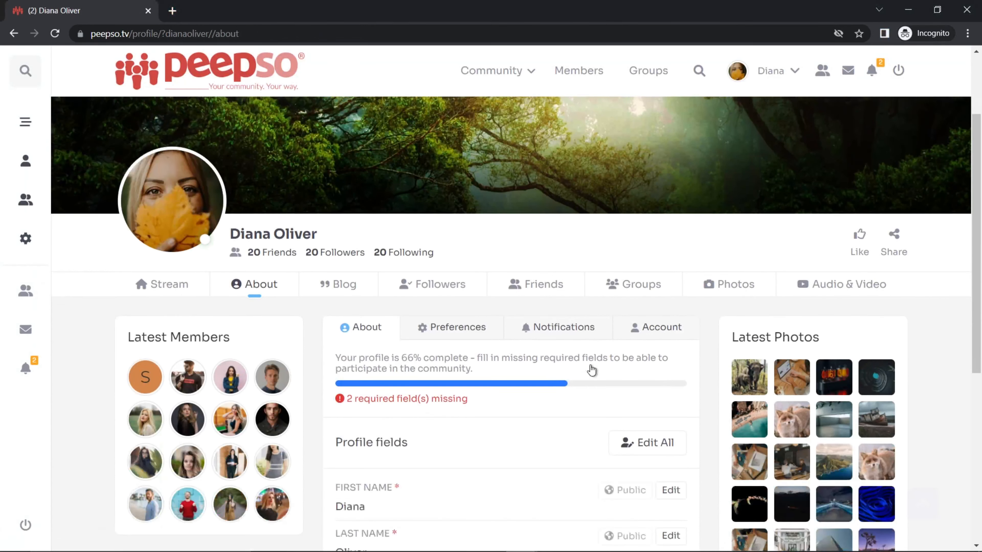
{"action": "scroll", "coordinate": [535, 416], "scroll_direction": "up", "scroll_amount": 2}
{"action": "scroll", "coordinate": [535, 416], "scroll_direction": "up", "scroll_amount": 1}
{"action": "left_click", "coordinate": [483, 72]}
{"action": "scroll", "coordinate": [443, 379], "scroll_direction": "down", "scroll_amount": 3}
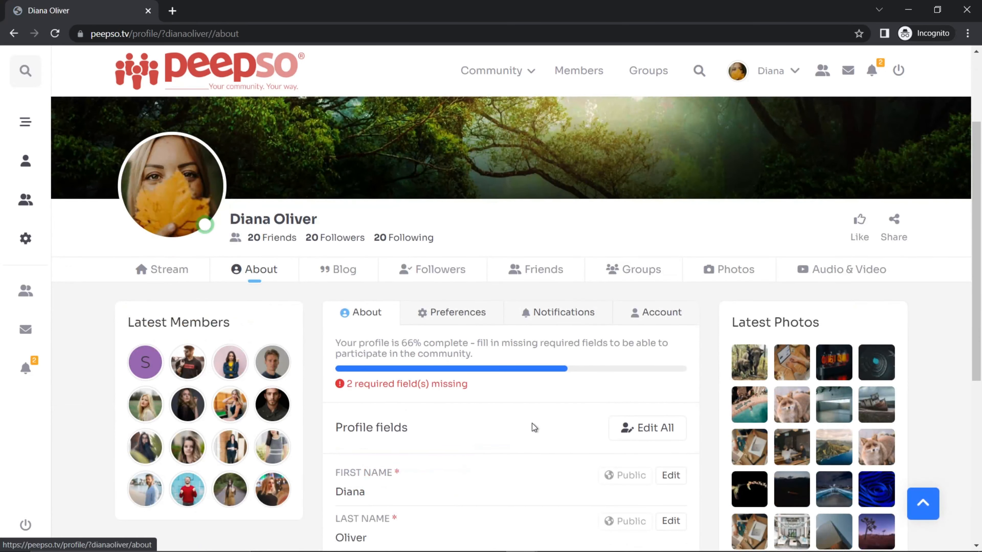
Switch to the admin window, disable Force profile completion in the Profiles settings, and save the configuration.
{"action": "mouse_move", "coordinate": [531, 540]}
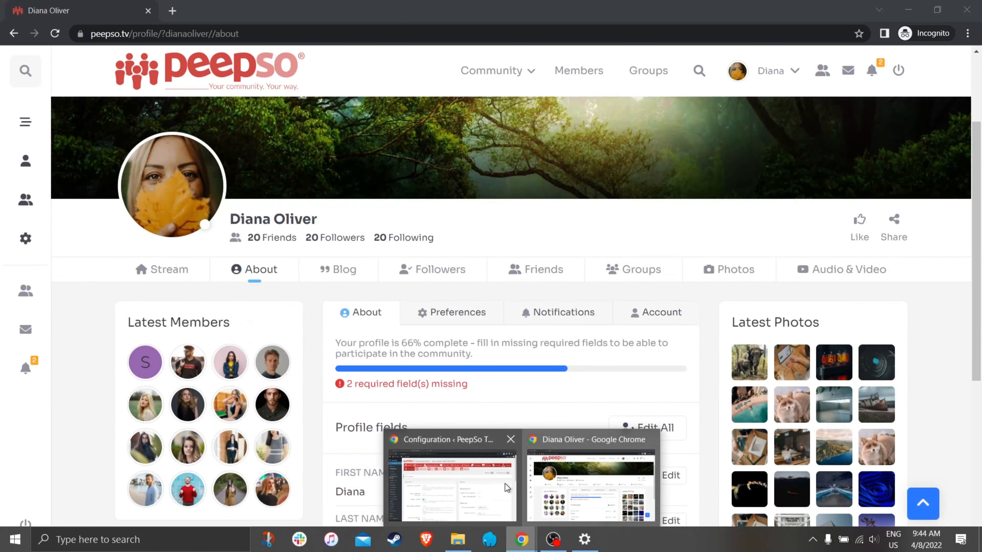
{"action": "left_click", "coordinate": [483, 479]}
{"action": "scroll", "coordinate": [685, 350], "scroll_direction": "down", "scroll_amount": 15}
{"action": "left_click", "coordinate": [696, 379]}
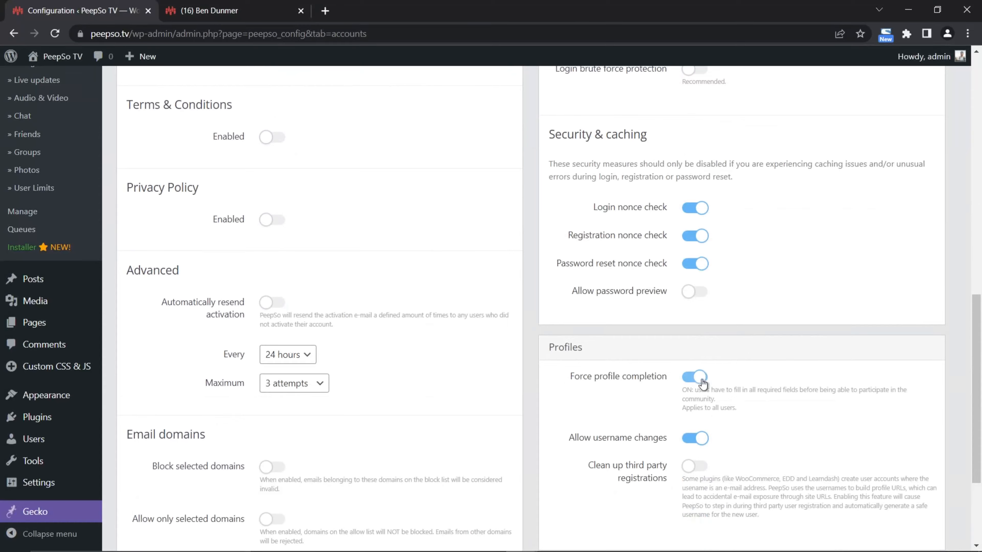
{"action": "scroll", "coordinate": [759, 386], "scroll_direction": "down", "scroll_amount": 2}
{"action": "scroll", "coordinate": [759, 385], "scroll_direction": "down", "scroll_amount": 1}
{"action": "left_click", "coordinate": [517, 470]}
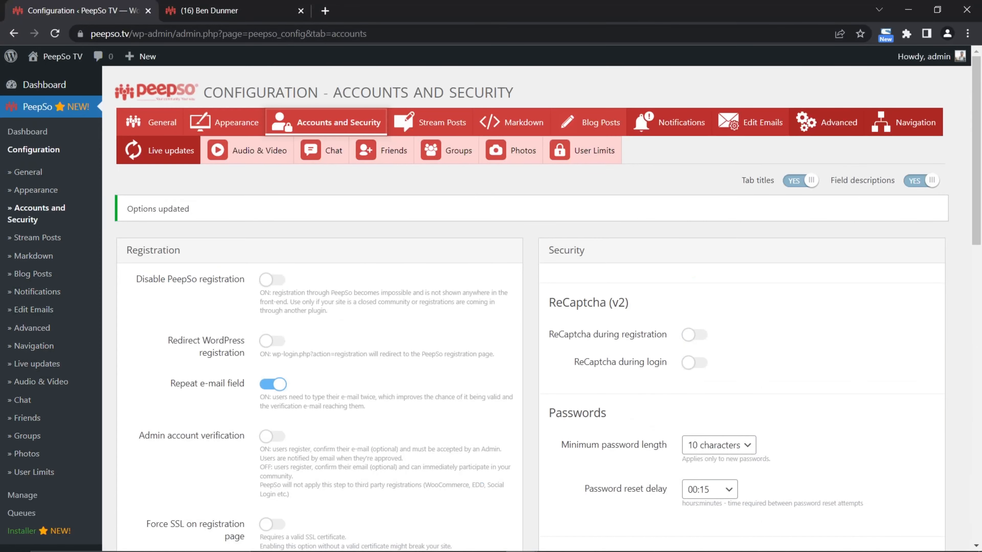
In the incognito window, open the Community page and the member's profile About page, and examine the profile completeness notice.
{"action": "mouse_move", "coordinate": [531, 539]}
{"action": "left_click", "coordinate": [591, 483]}
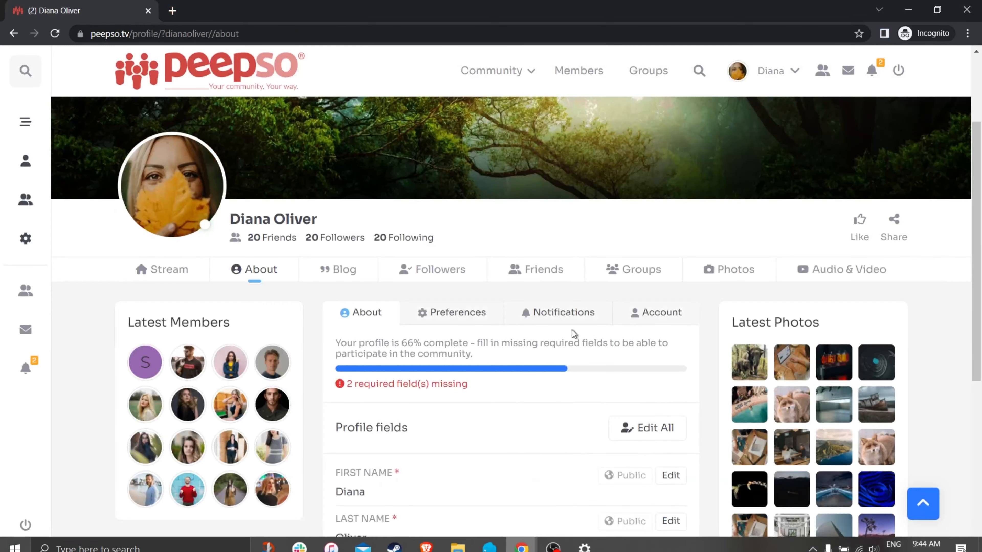
{"action": "left_click", "coordinate": [496, 73]}
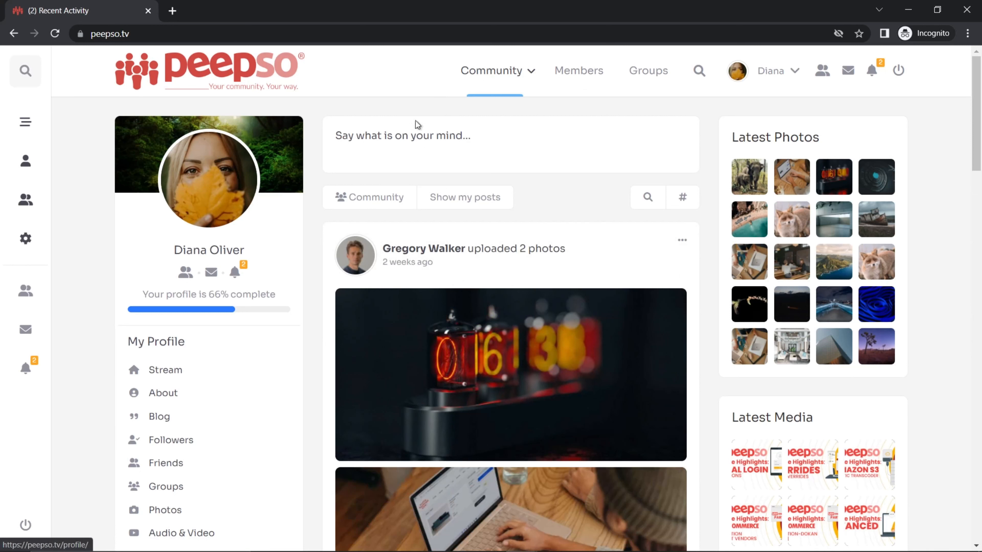
{"action": "left_click", "coordinate": [186, 250]}
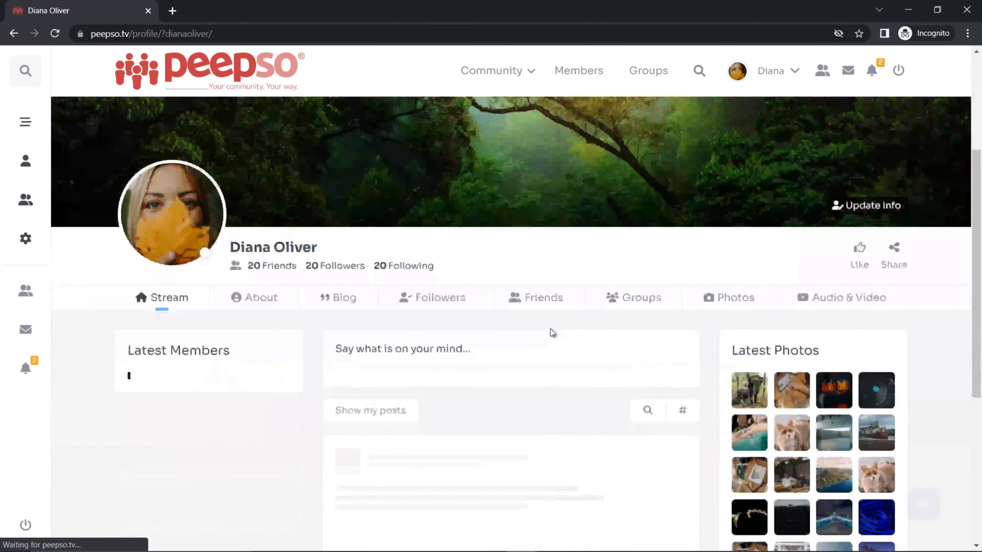
{"action": "left_click", "coordinate": [261, 300]}
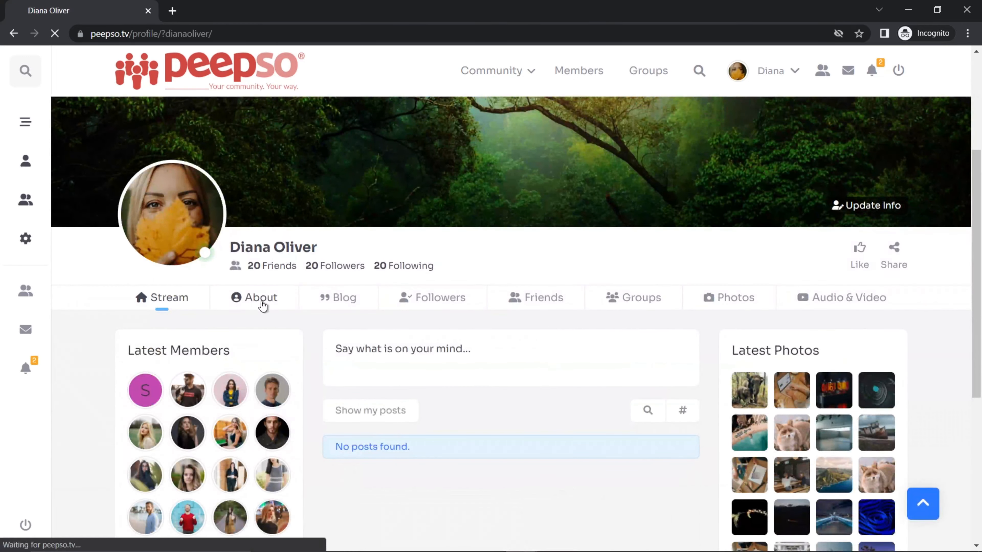
{"action": "scroll", "coordinate": [569, 354], "scroll_direction": "down", "scroll_amount": 4}
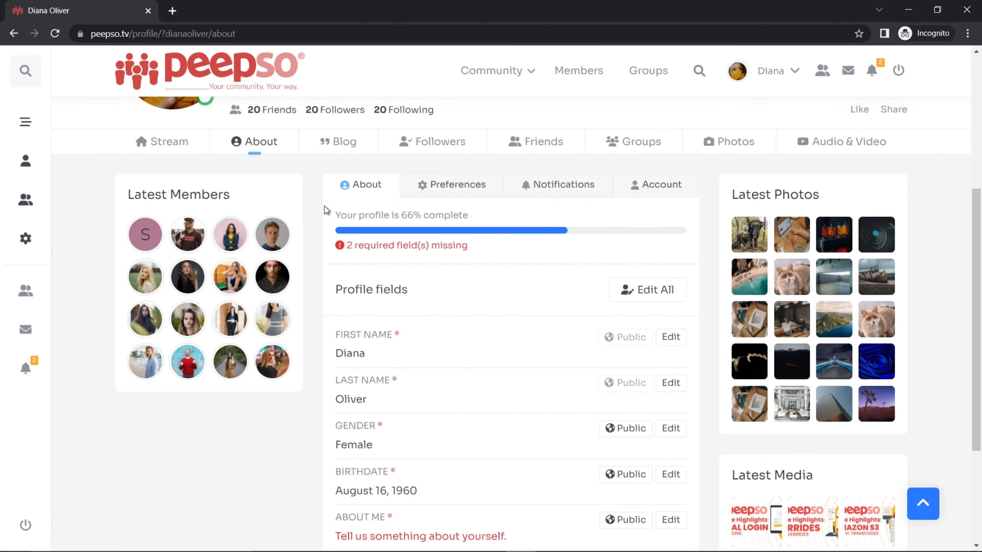
Return to the admin window, enable Force profile completion again in the Profiles settings, and save the configuration.
{"action": "mouse_move", "coordinate": [467, 547]}
{"action": "mouse_move", "coordinate": [521, 539]}
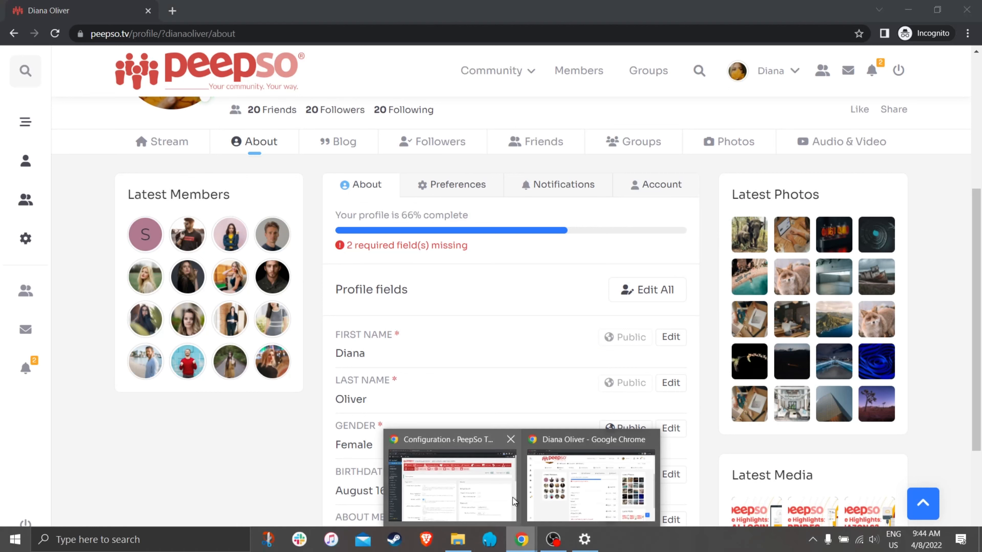
{"action": "left_click", "coordinate": [478, 483]}
{"action": "scroll", "coordinate": [744, 363], "scroll_direction": "down", "scroll_amount": 15}
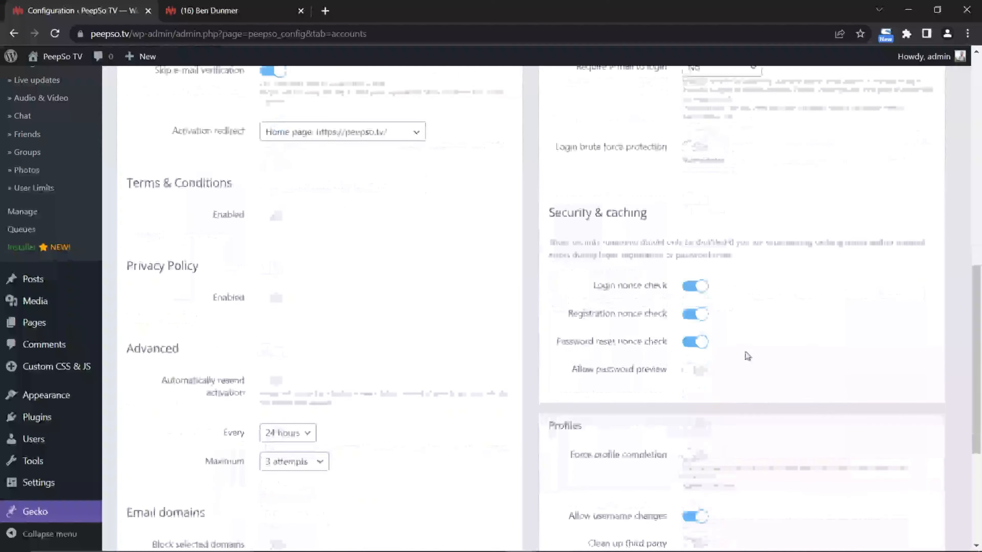
{"action": "left_click", "coordinate": [695, 248]}
{"action": "left_click", "coordinate": [530, 495]}
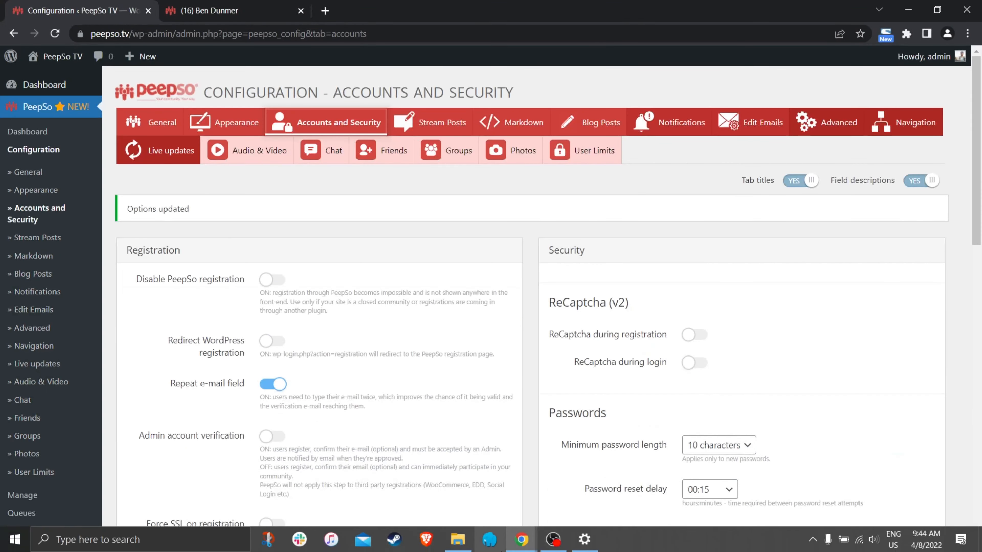
Switch to the incognito window and try to open the Members page with the required fields still empty.
{"action": "mouse_move", "coordinate": [521, 540]}
{"action": "left_click", "coordinate": [585, 487]}
{"action": "left_click", "coordinate": [578, 71]}
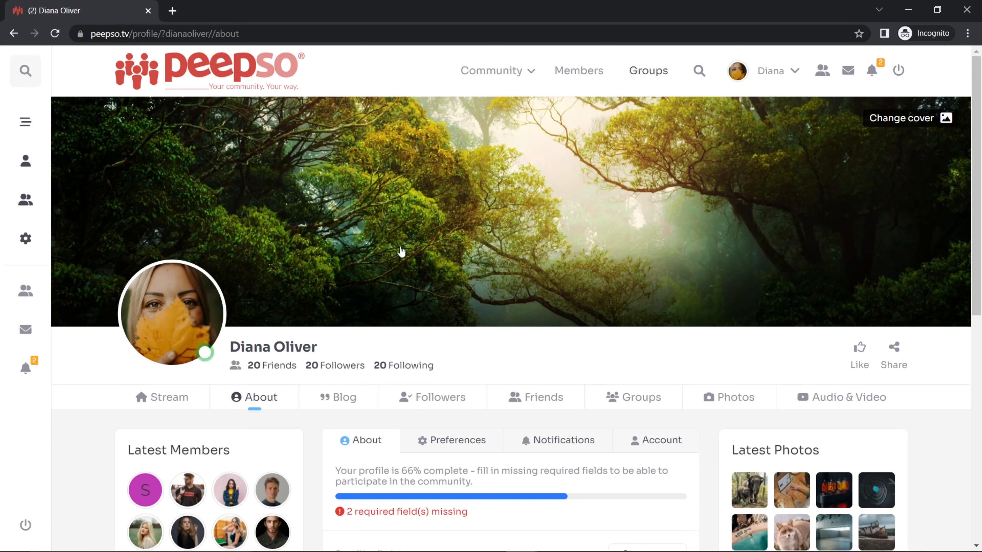
{"action": "scroll", "coordinate": [364, 414], "scroll_direction": "down", "scroll_amount": 3}
{"action": "scroll", "coordinate": [558, 408], "scroll_direction": "down", "scroll_amount": 7}
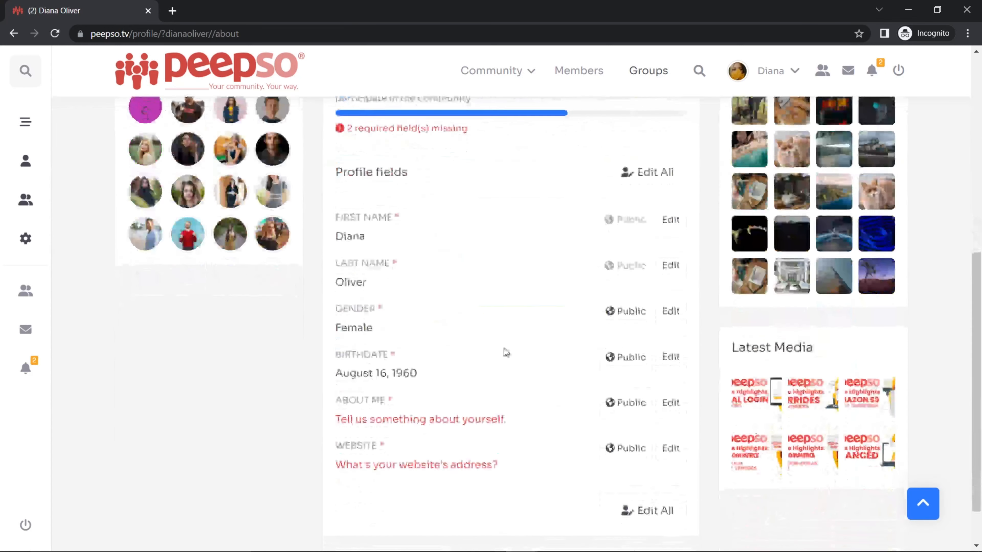
{"action": "left_click", "coordinate": [670, 347]}
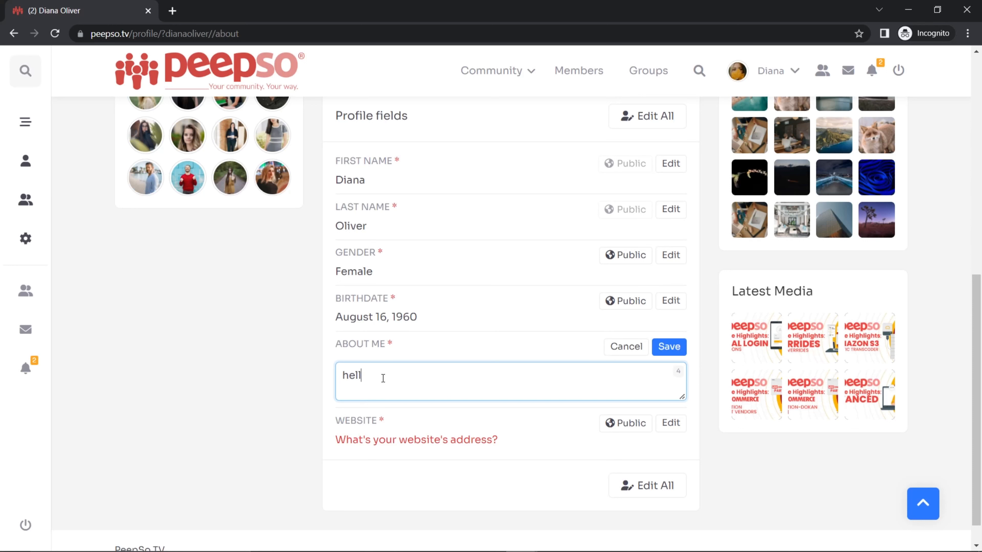
{"action": "left_click", "coordinate": [670, 422]}
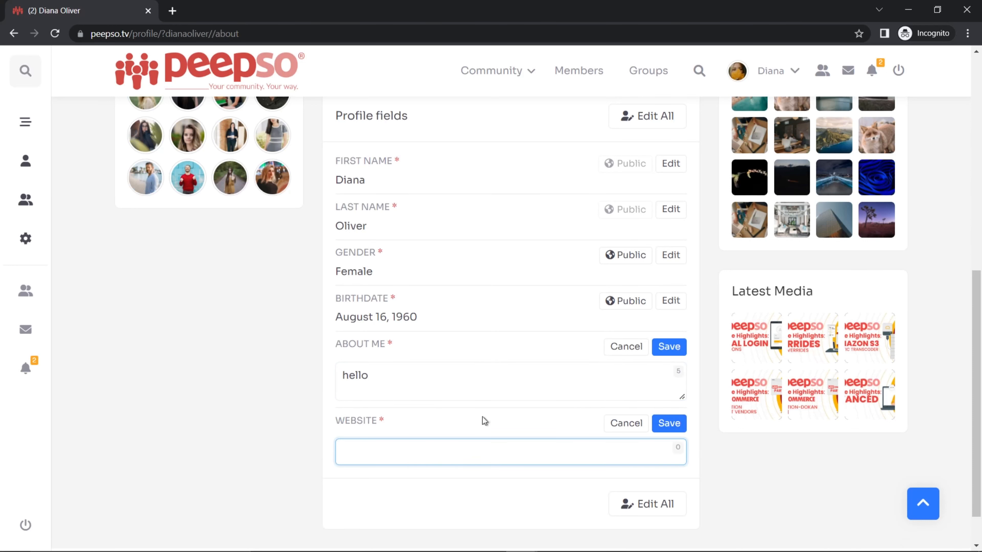
{"action": "left_click", "coordinate": [669, 347]}
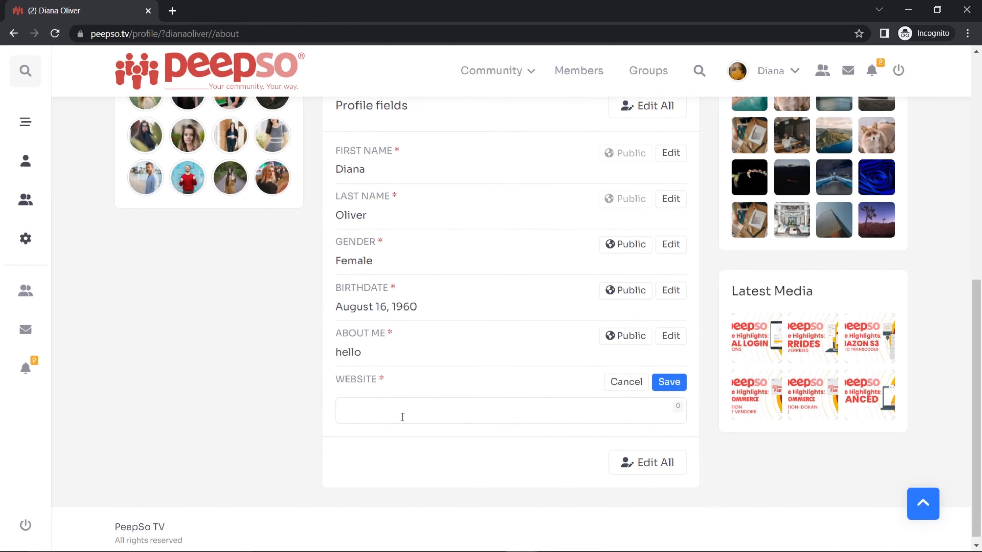
{"action": "left_click", "coordinate": [408, 406]}
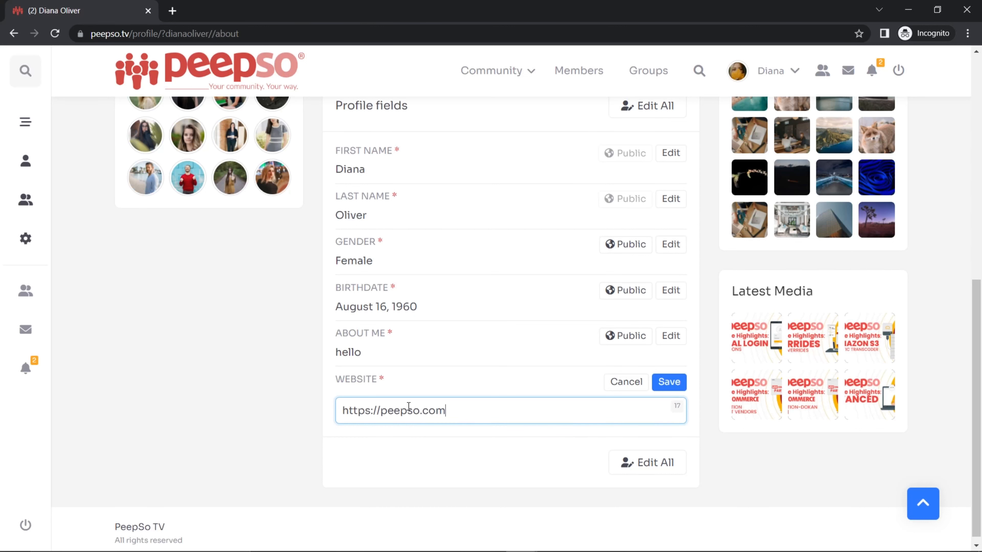
{"action": "left_click", "coordinate": [660, 379]}
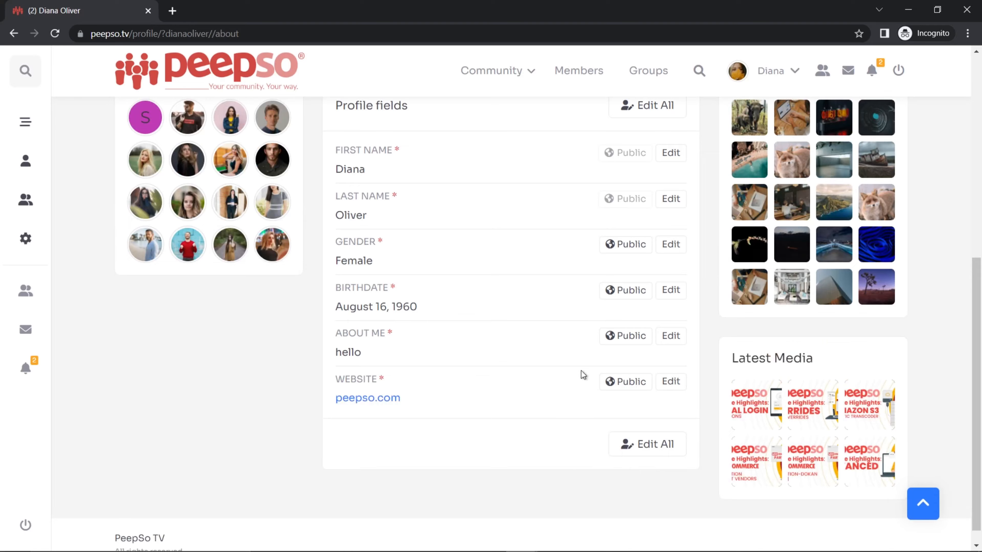
Open the Members page and the Community page to check the member's access with the profile completed.
{"action": "scroll", "coordinate": [520, 397], "scroll_direction": "up", "scroll_amount": 5}
{"action": "scroll", "coordinate": [521, 398], "scroll_direction": "up", "scroll_amount": 1}
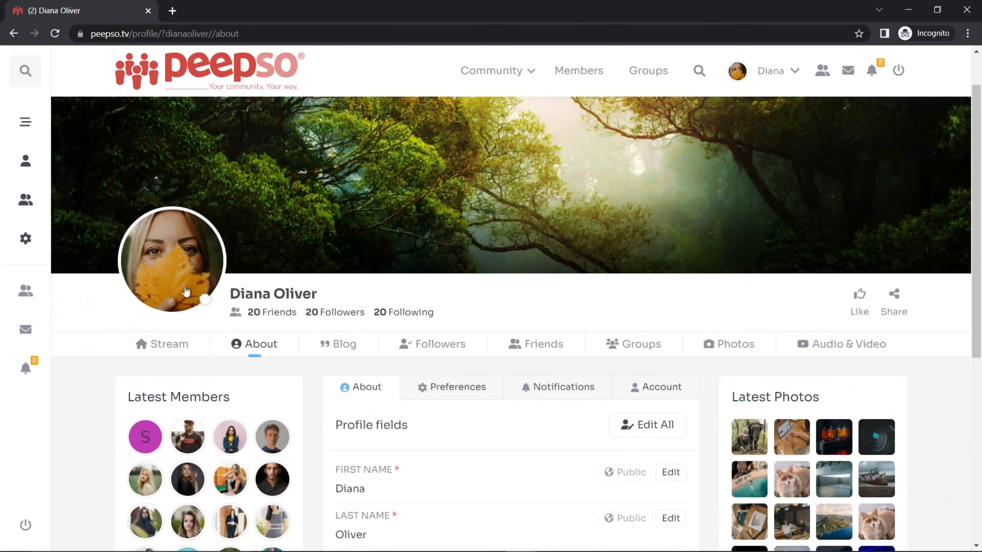
{"action": "left_click", "coordinate": [669, 95]}
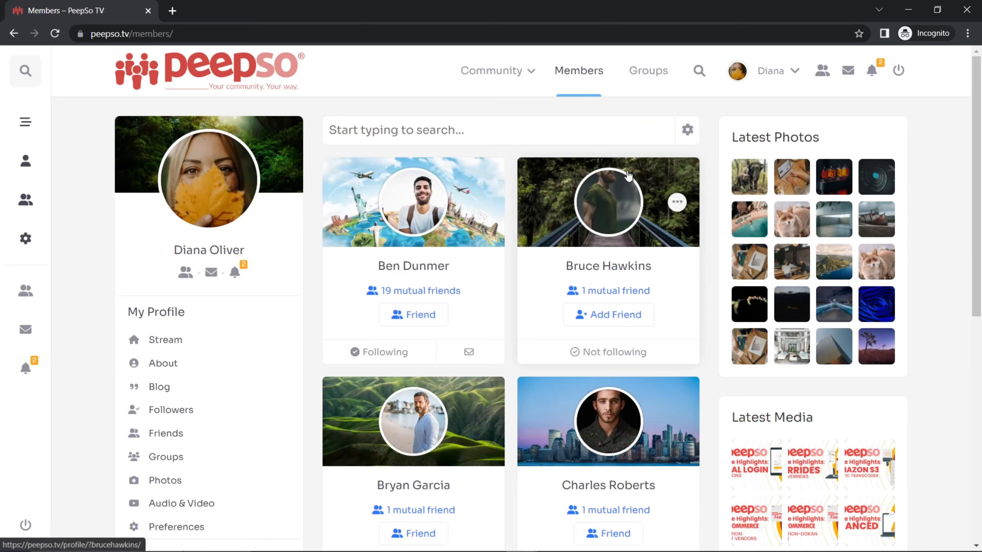
{"action": "left_click", "coordinate": [485, 68]}
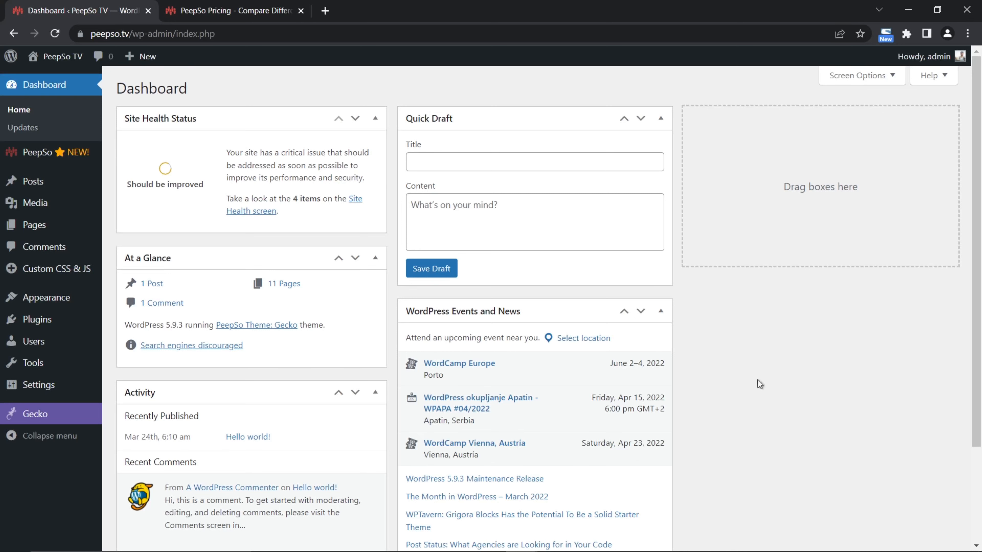
Switch to the PeepSo Pricing page and examine the available bundles and their prices.
{"action": "left_click", "coordinate": [232, 10]}
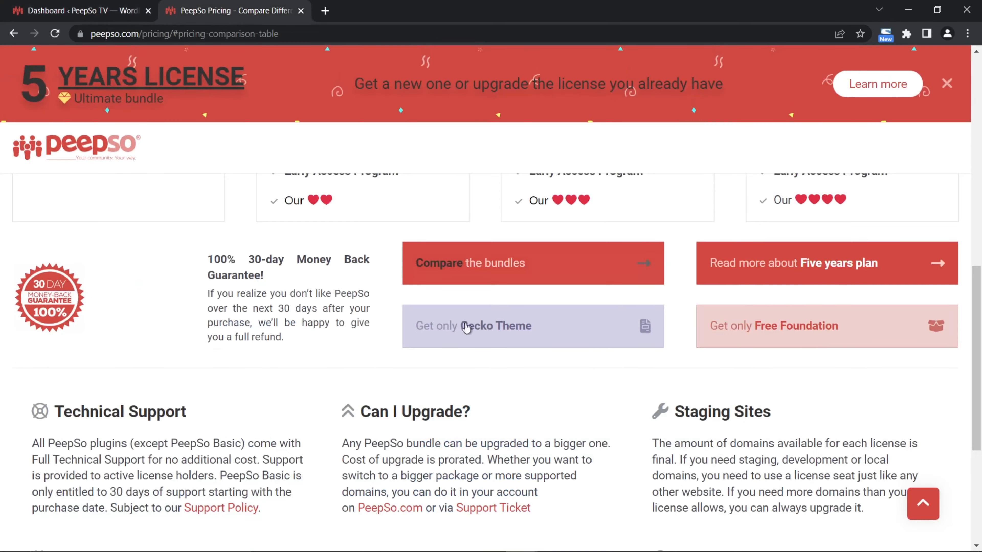
{"action": "scroll", "coordinate": [469, 333], "scroll_direction": "up", "scroll_amount": 5}
{"action": "scroll", "coordinate": [471, 343], "scroll_direction": "up", "scroll_amount": 5}
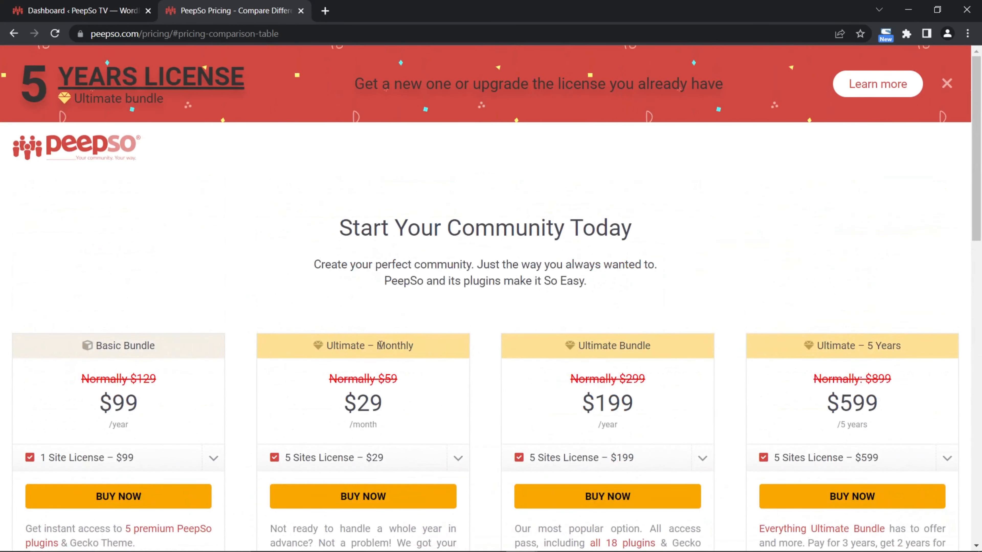
{"action": "scroll", "coordinate": [445, 367], "scroll_direction": "down", "scroll_amount": 5}
{"action": "scroll", "coordinate": [465, 381], "scroll_direction": "up", "scroll_amount": 2}
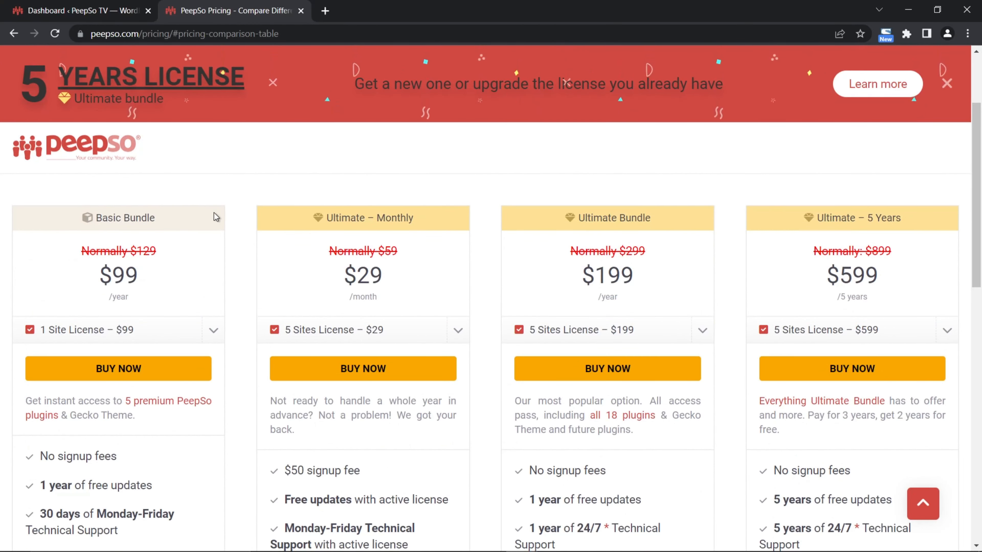
Open the bundle comparison table, review which plugins and support each bundle includes, and close the table.
{"action": "scroll", "coordinate": [273, 308], "scroll_direction": "down", "scroll_amount": 6}
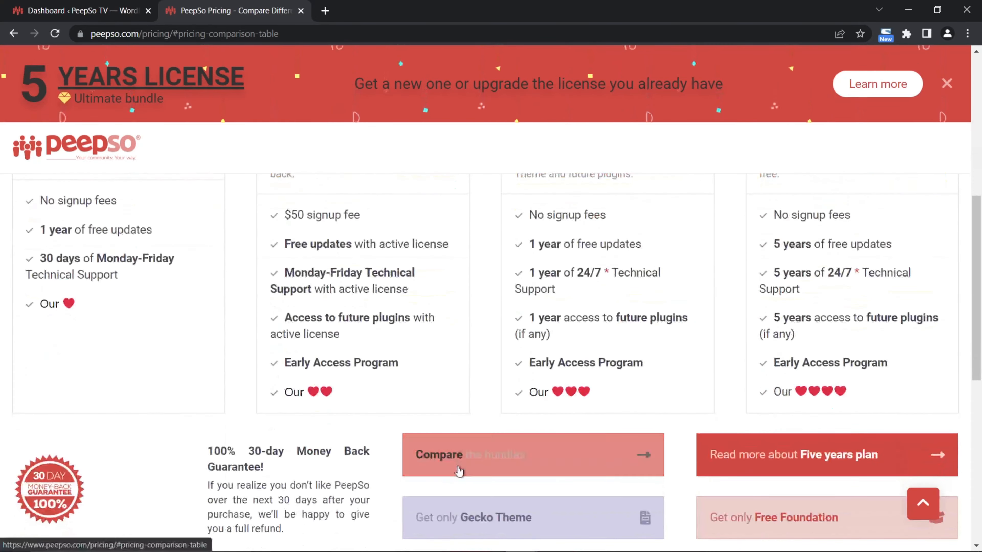
{"action": "left_click", "coordinate": [478, 456]}
{"action": "scroll", "coordinate": [435, 305], "scroll_direction": "down", "scroll_amount": 3}
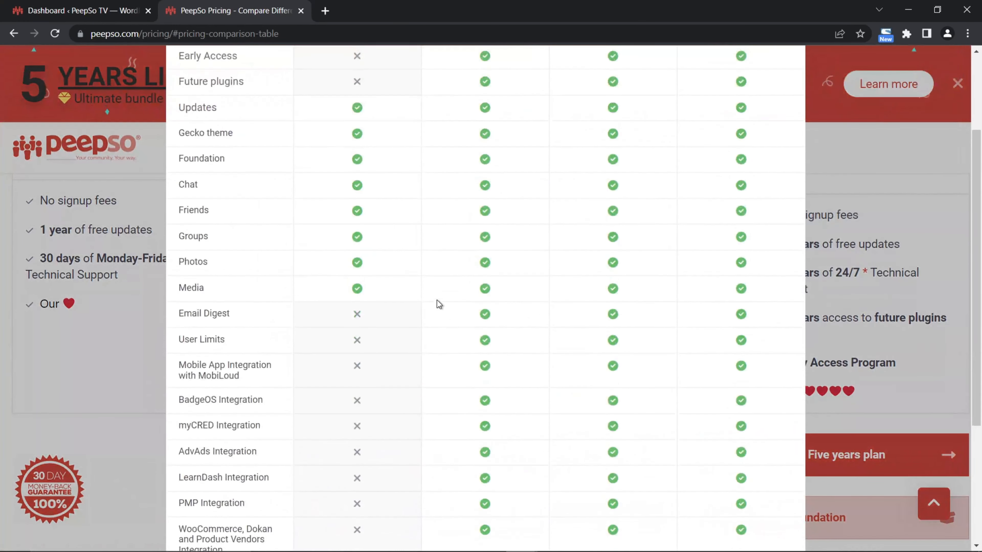
{"action": "scroll", "coordinate": [557, 97], "scroll_direction": "up", "scroll_amount": 4}
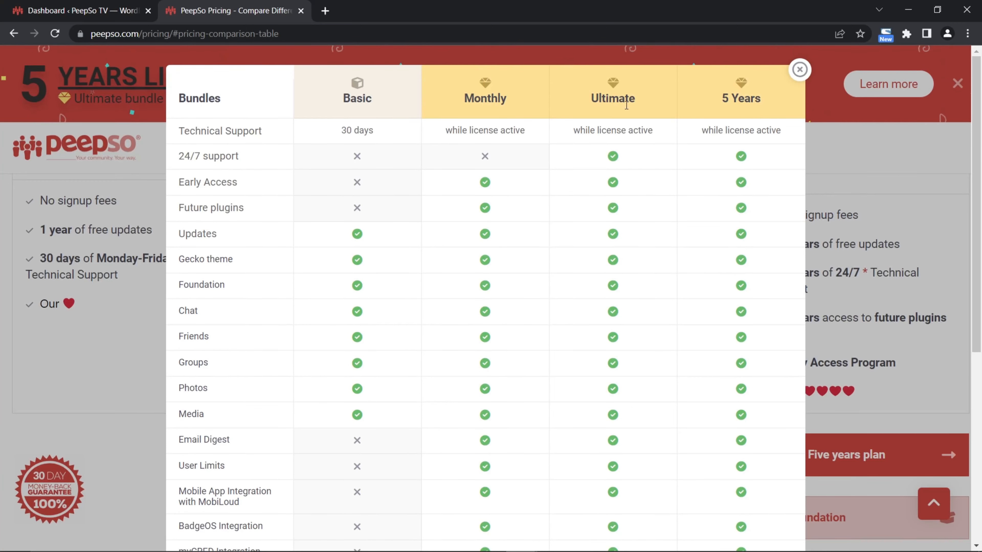
{"action": "left_click", "coordinate": [800, 69]}
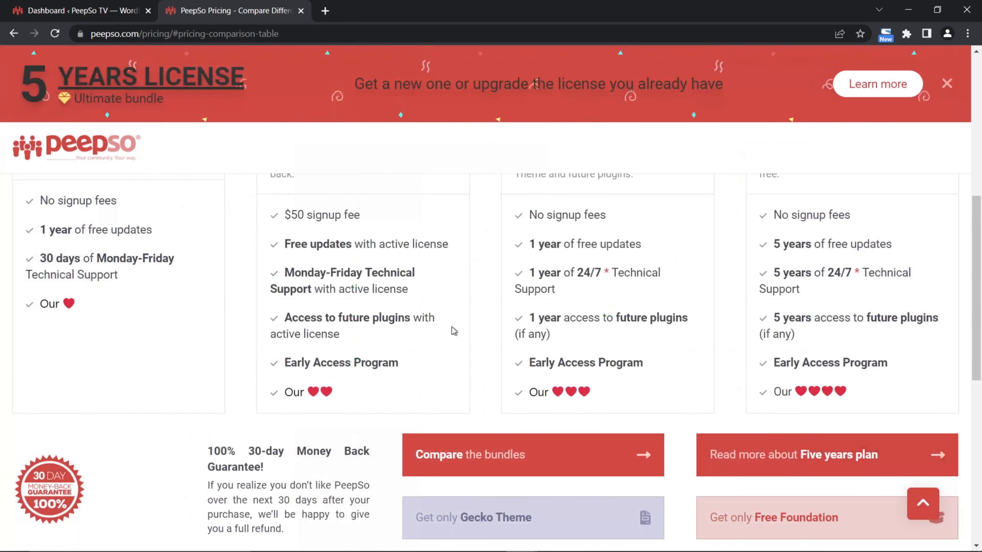
Return to the WordPress admin dashboard and open the User Limits section of the PeepSo configuration.
{"action": "scroll", "coordinate": [444, 313], "scroll_direction": "up", "scroll_amount": 3}
{"action": "left_click", "coordinate": [99, 13]}
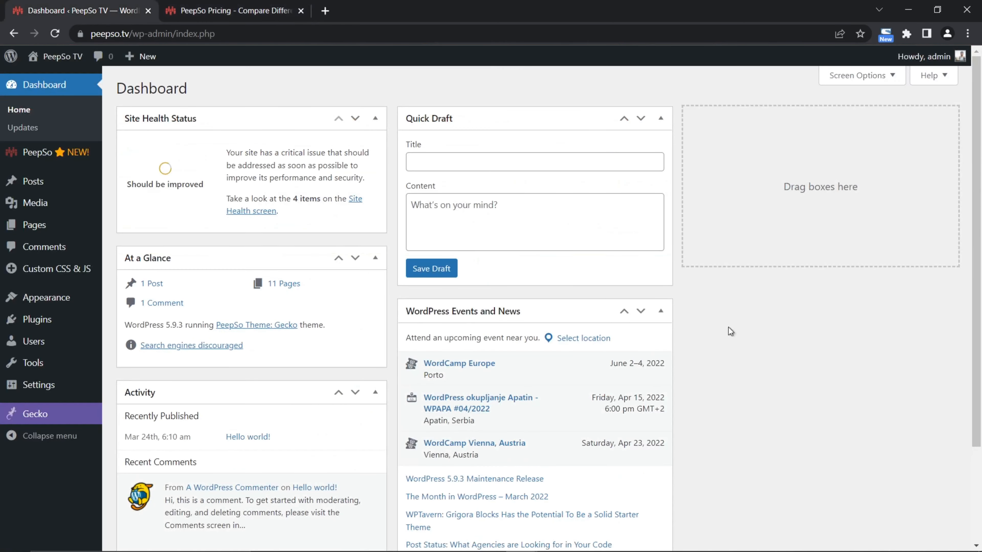
{"action": "mouse_move", "coordinate": [38, 152]}
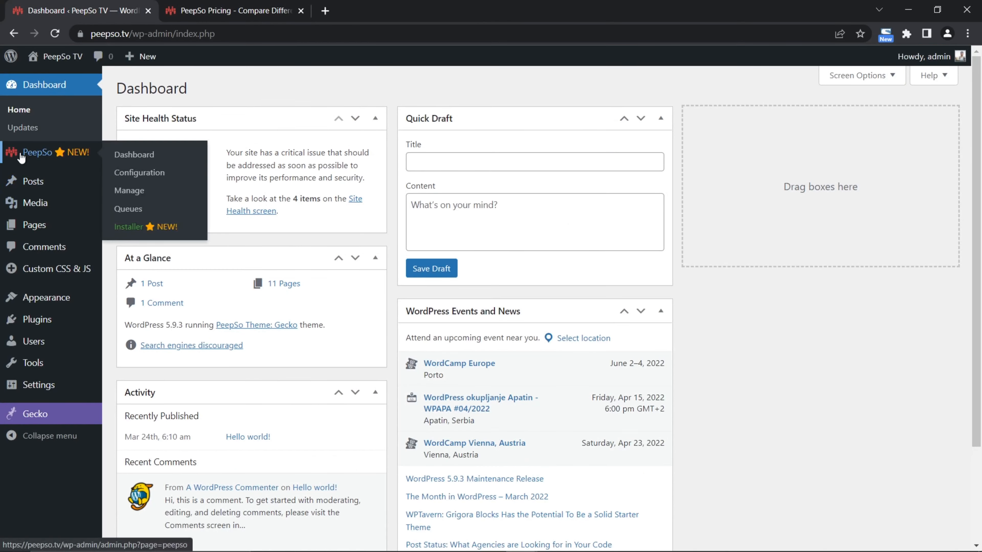
{"action": "left_click", "coordinate": [138, 173]}
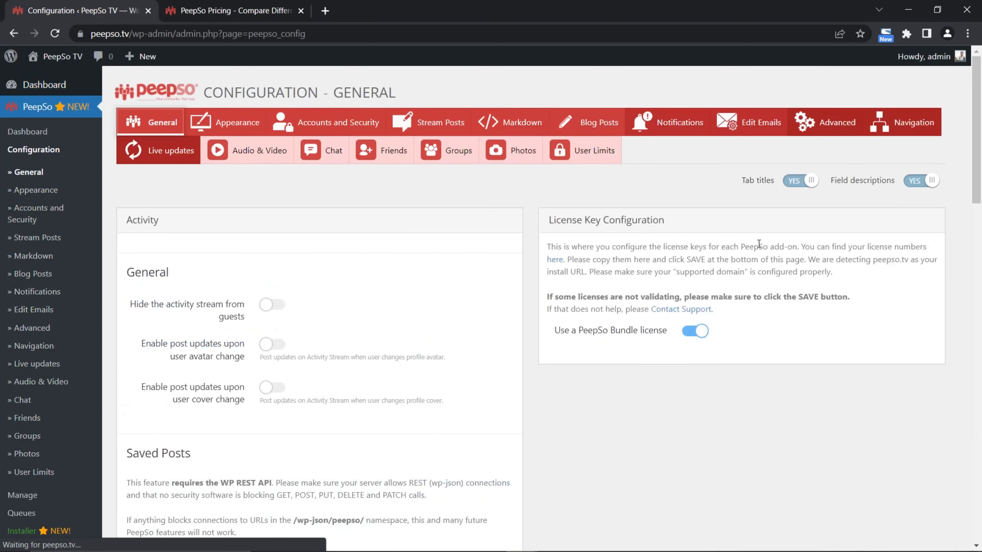
{"action": "left_click", "coordinate": [594, 157]}
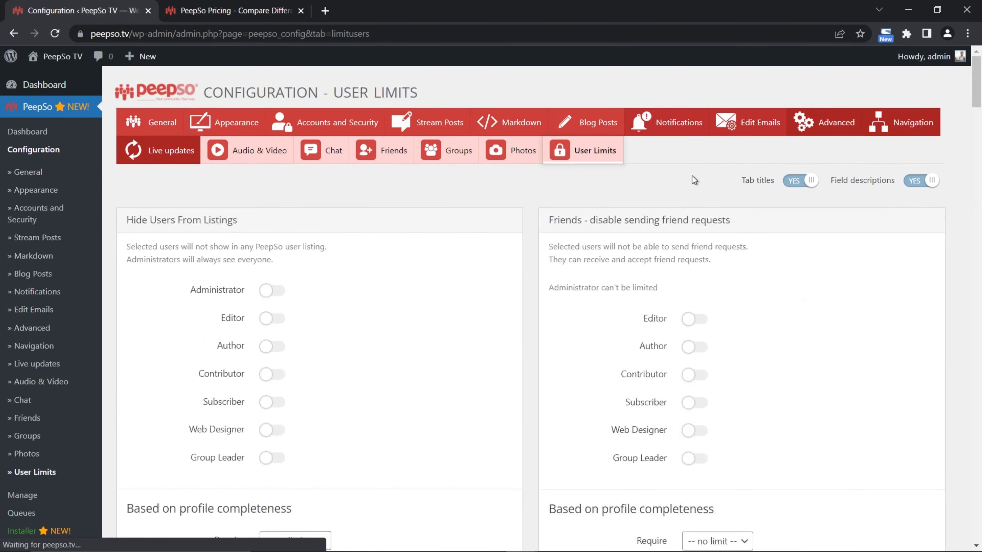
Under "Disable new posts", set the required profile completeness to 70%.
{"action": "scroll", "coordinate": [532, 276], "scroll_direction": "down", "scroll_amount": 1}
{"action": "scroll", "coordinate": [530, 277], "scroll_direction": "down", "scroll_amount": 3}
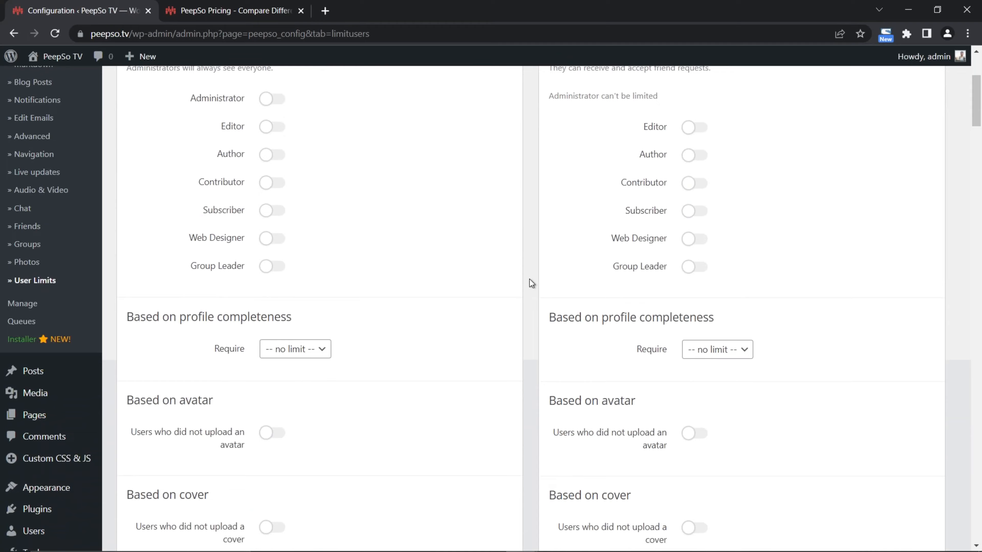
{"action": "scroll", "coordinate": [529, 279], "scroll_direction": "down", "scroll_amount": 5}
{"action": "scroll", "coordinate": [529, 285], "scroll_direction": "down", "scroll_amount": 1}
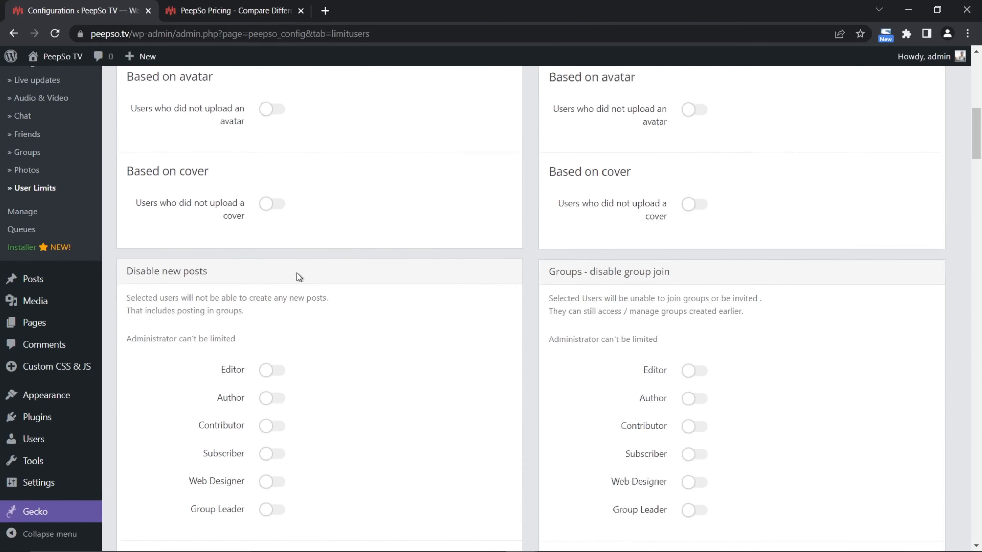
{"action": "scroll", "coordinate": [301, 276], "scroll_direction": "down", "scroll_amount": 4}
{"action": "left_click", "coordinate": [327, 406]}
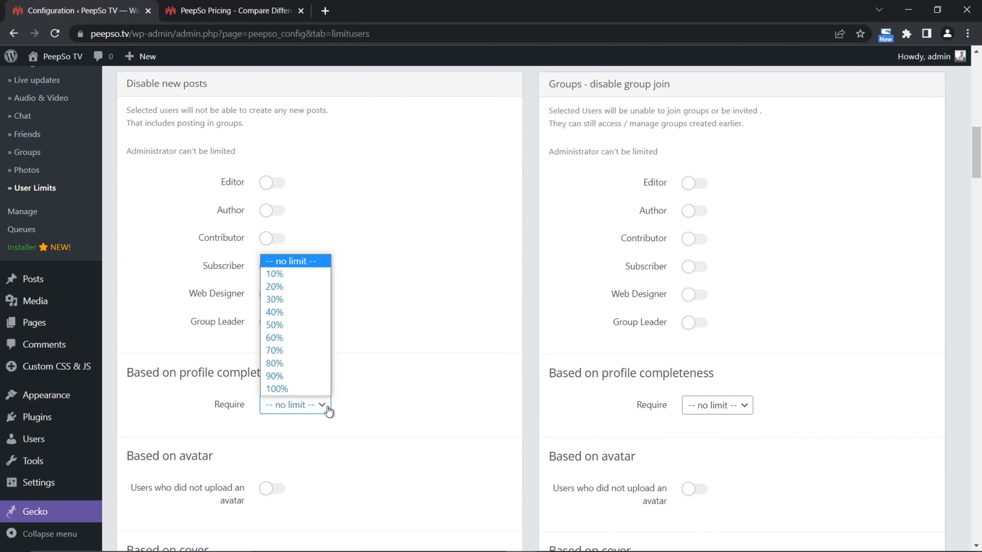
{"action": "left_click", "coordinate": [285, 326]}
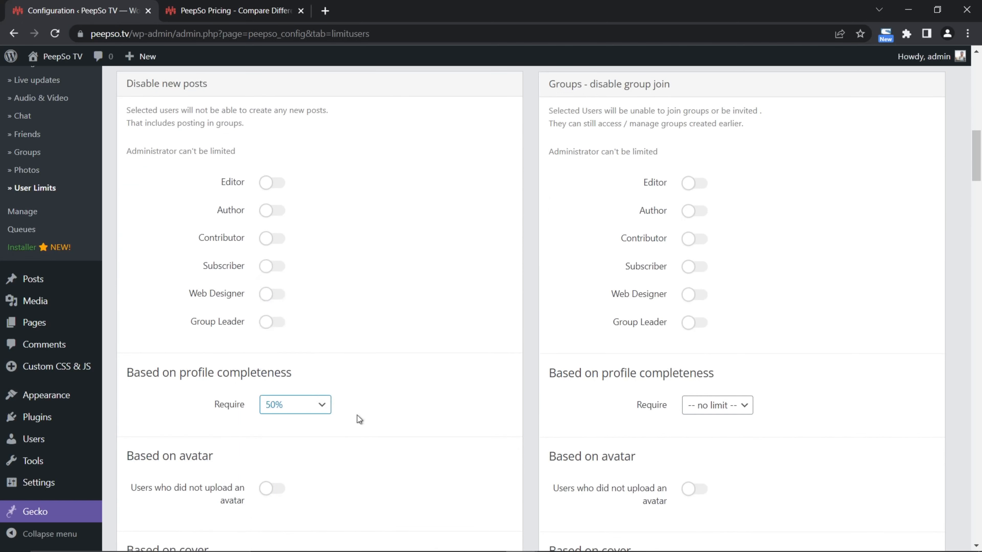
{"action": "left_click", "coordinate": [329, 408]}
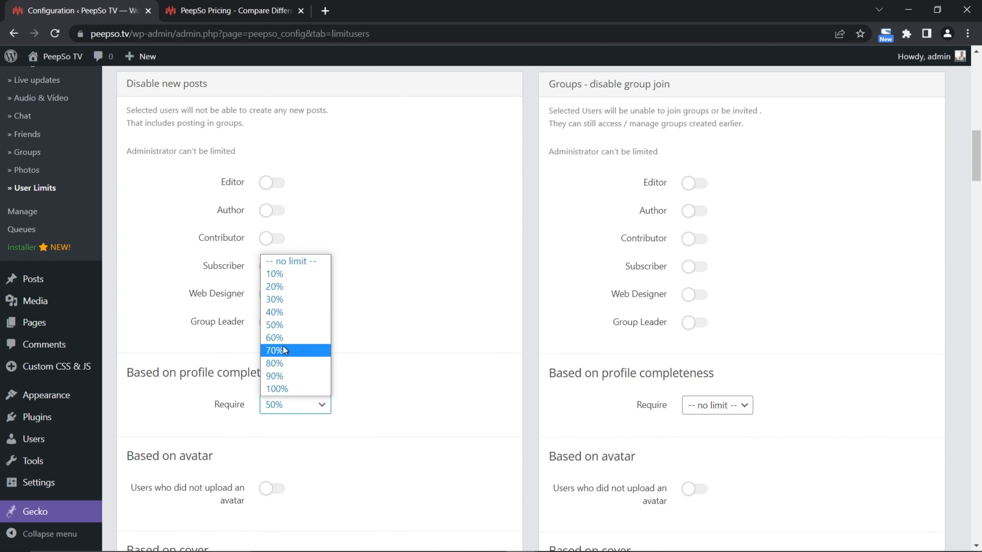
{"action": "left_click", "coordinate": [275, 350]}
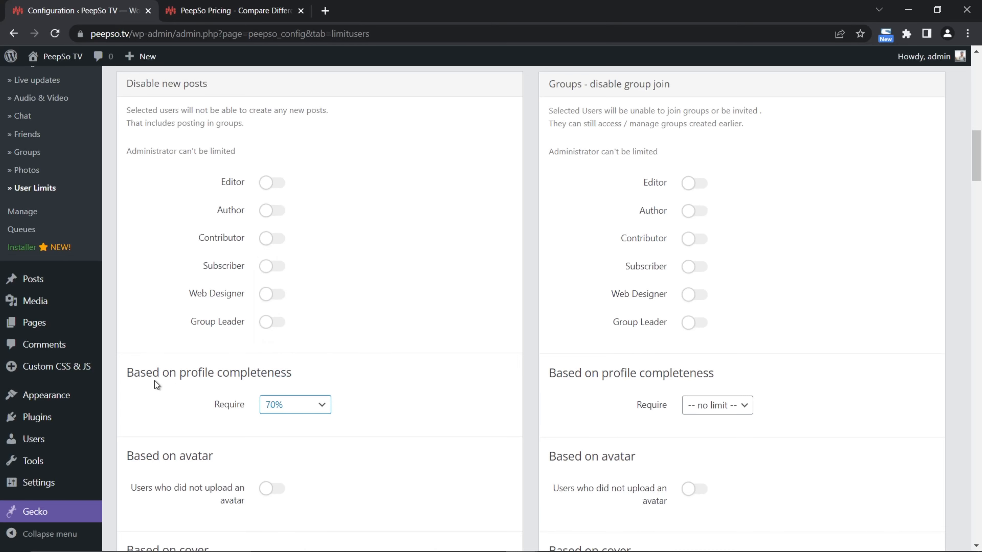
Review the remaining user limit options and save the User Limits configuration.
{"action": "scroll", "coordinate": [322, 350], "scroll_direction": "up", "scroll_amount": 7}
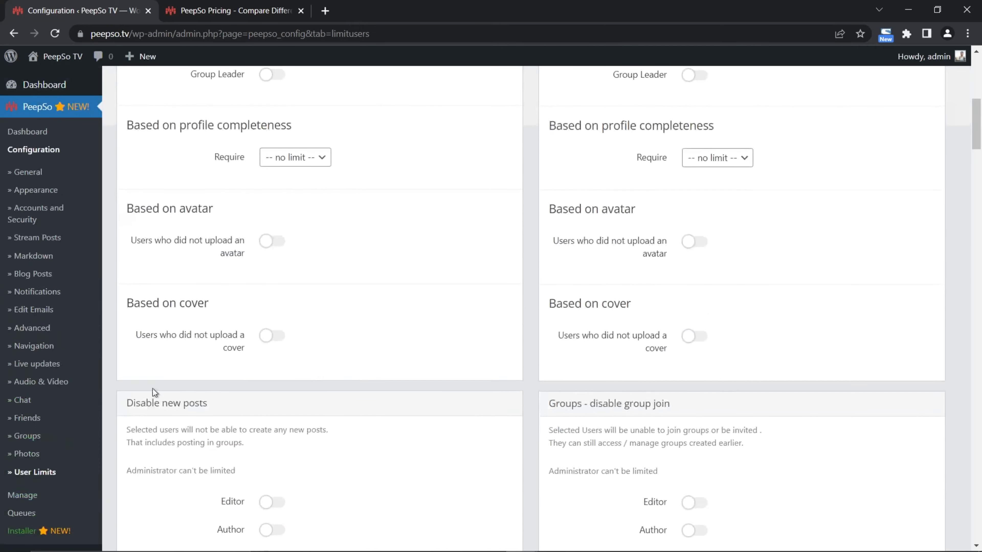
{"action": "scroll", "coordinate": [339, 408], "scroll_direction": "down", "scroll_amount": 8}
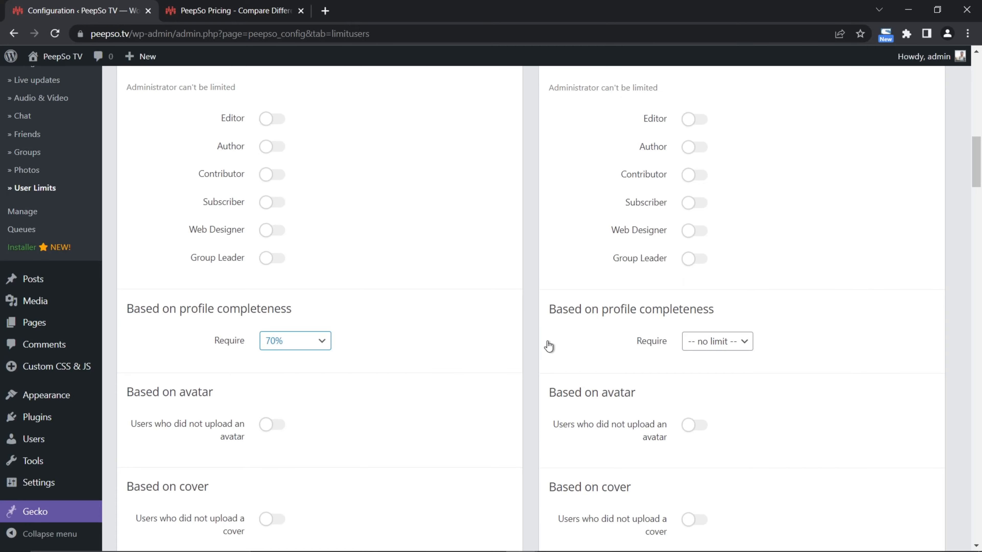
{"action": "scroll", "coordinate": [548, 346], "scroll_direction": "down", "scroll_amount": 20}
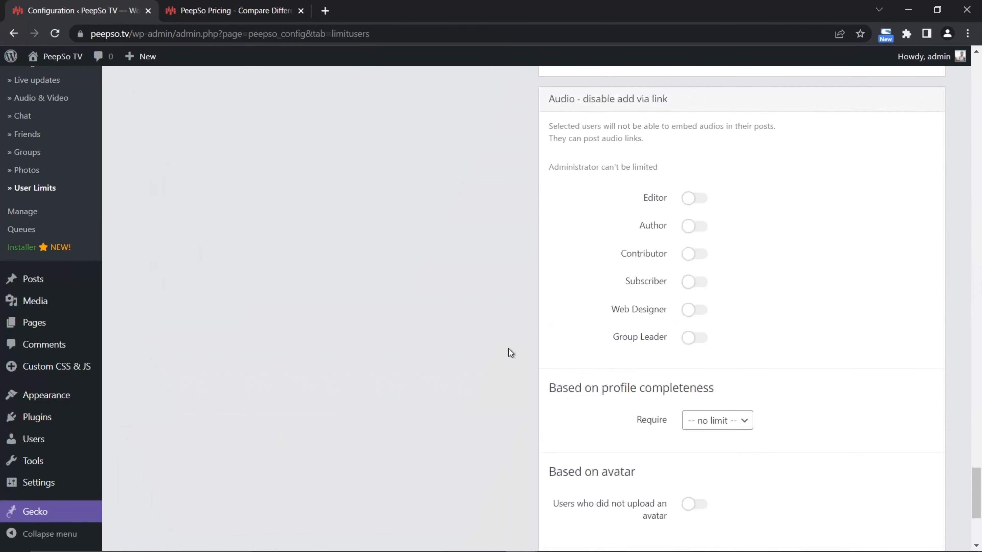
{"action": "scroll", "coordinate": [510, 353], "scroll_direction": "down", "scroll_amount": 5}
{"action": "left_click", "coordinate": [488, 473]}
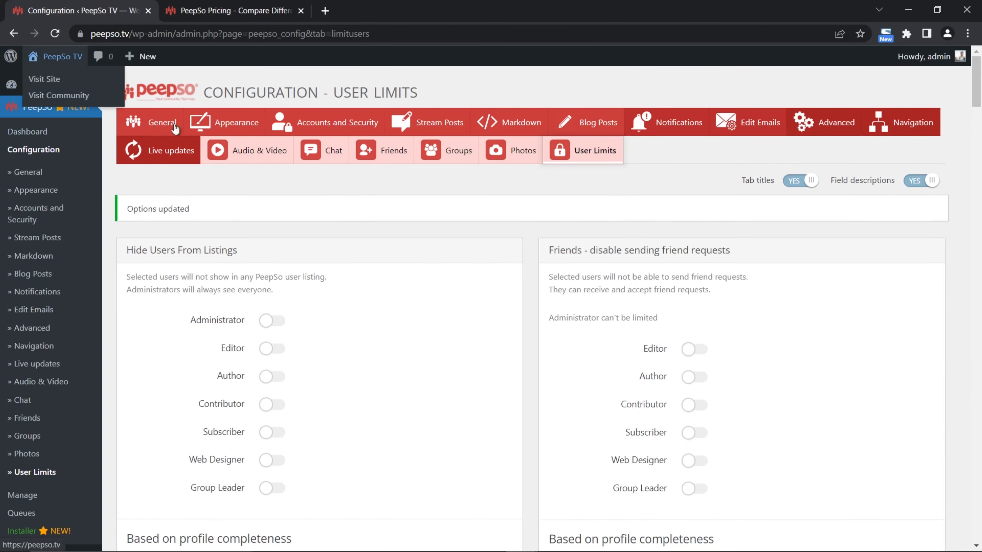
Switch to the incognito window and examine the member's profile completeness and missing required fields on the About page.
{"action": "mouse_move", "coordinate": [521, 539]}
{"action": "left_click", "coordinate": [558, 493]}
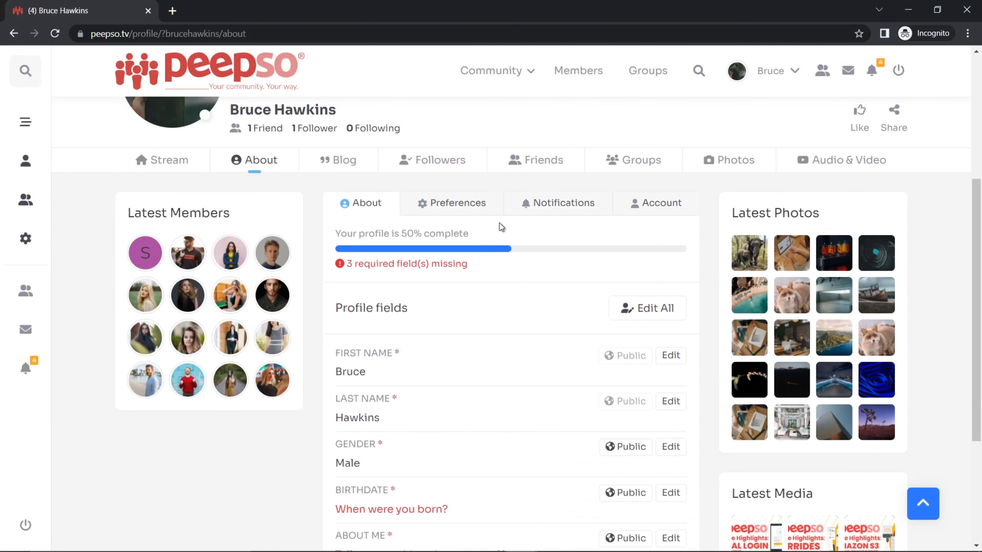
{"action": "scroll", "coordinate": [452, 371], "scroll_direction": "up", "scroll_amount": 2}
{"action": "scroll", "coordinate": [303, 294], "scroll_direction": "up", "scroll_amount": 2}
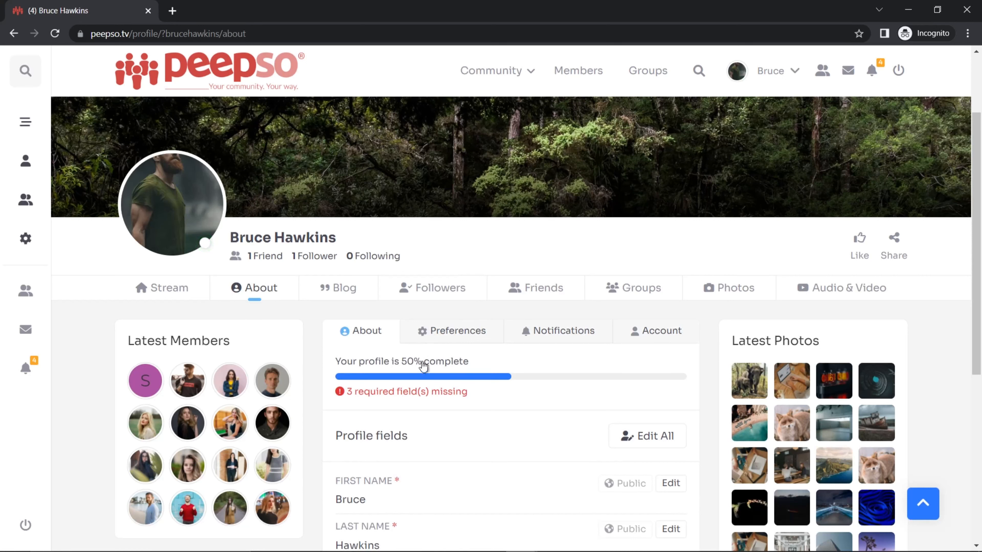
{"action": "scroll", "coordinate": [483, 385], "scroll_direction": "down", "scroll_amount": 4}
{"action": "scroll", "coordinate": [478, 386], "scroll_direction": "down", "scroll_amount": 2}
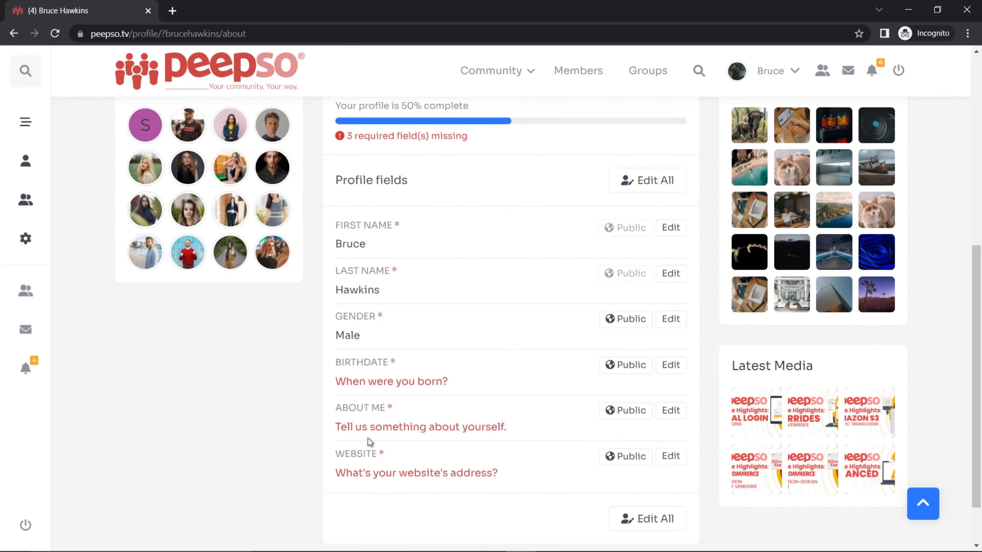
{"action": "scroll", "coordinate": [518, 396], "scroll_direction": "up", "scroll_amount": 9}
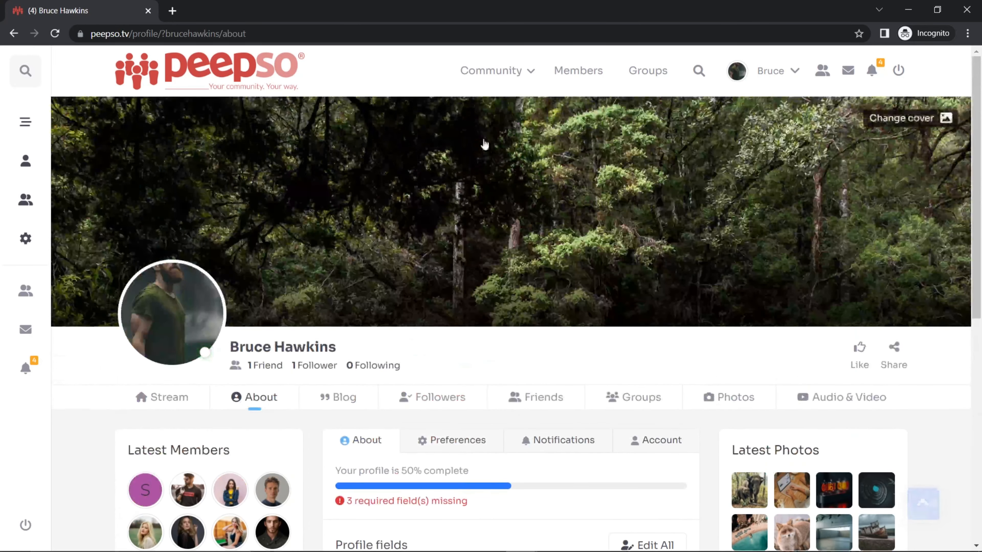
Open the Community activity page as the member and check whether new posts can be created.
{"action": "mouse_move", "coordinate": [479, 76]}
{"action": "left_click", "coordinate": [516, 105]}
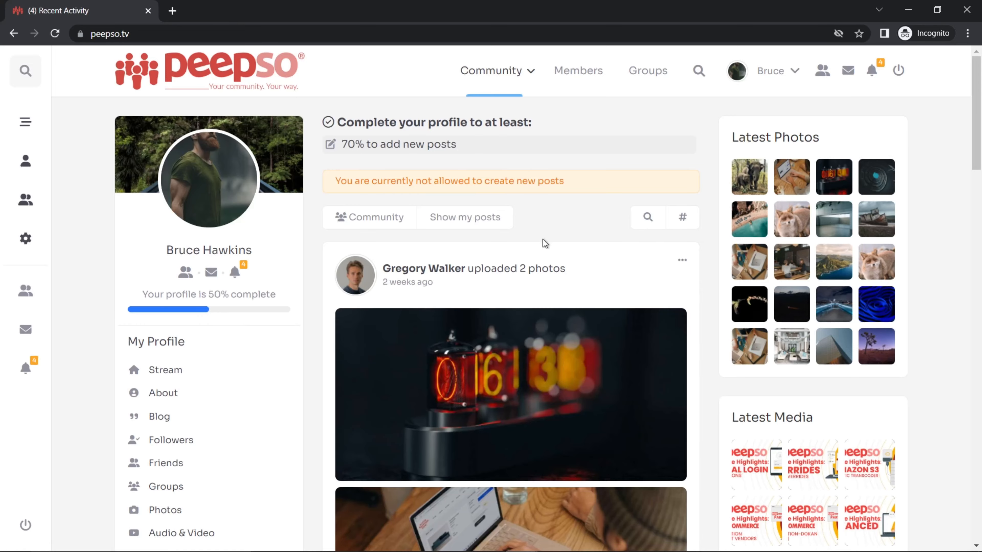
{"action": "scroll", "coordinate": [545, 244], "scroll_direction": "down", "scroll_amount": 5}
{"action": "scroll", "coordinate": [552, 251], "scroll_direction": "up", "scroll_amount": 5}
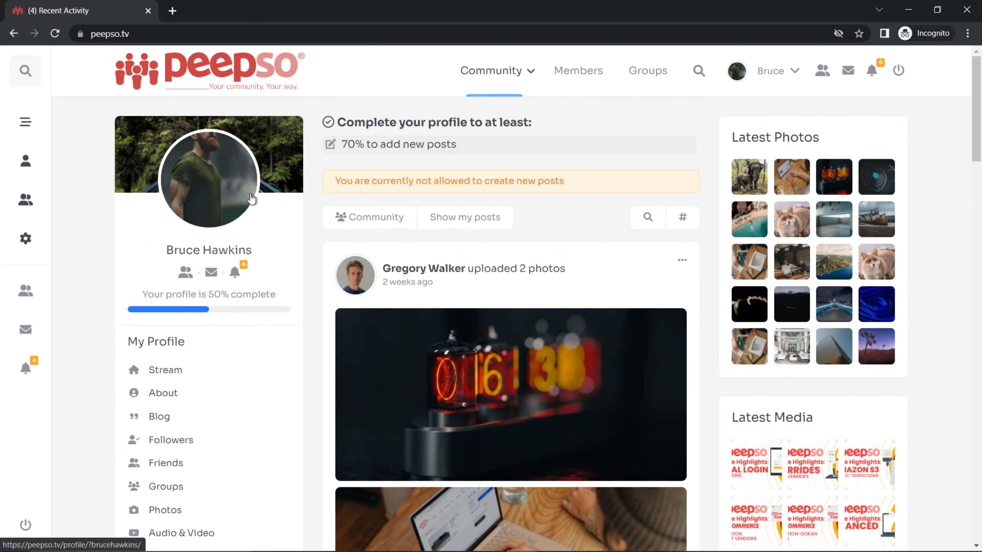
Open the member's own profile and go to the profile fields in its About section.
{"action": "left_click", "coordinate": [195, 193]}
{"action": "scroll", "coordinate": [482, 291], "scroll_direction": "down", "scroll_amount": 5}
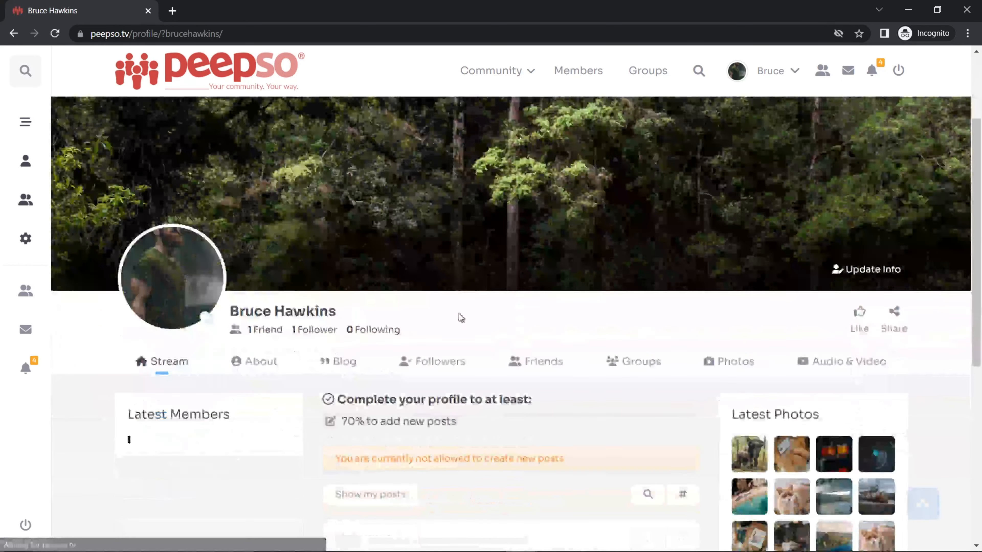
{"action": "left_click", "coordinate": [272, 239]}
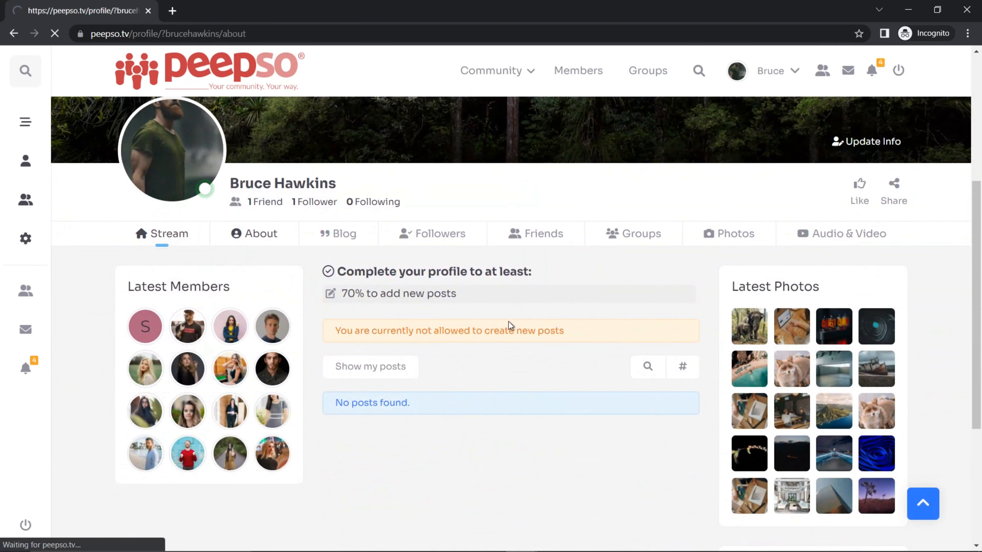
{"action": "scroll", "coordinate": [585, 322], "scroll_direction": "down", "scroll_amount": 10}
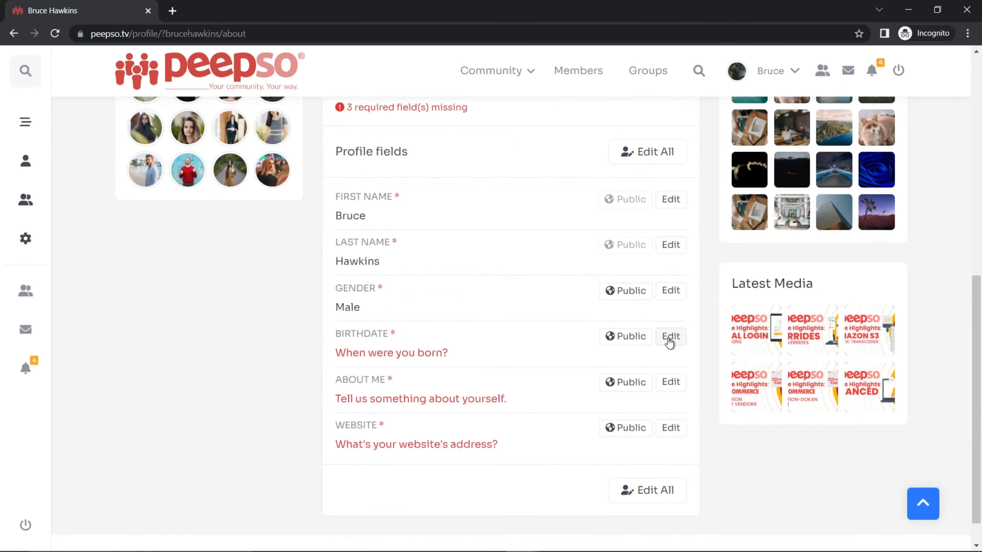
Fill in the member's birthdate by choosing month, year and day, and save the field.
{"action": "left_click", "coordinate": [670, 339]}
{"action": "left_click", "coordinate": [423, 175]}
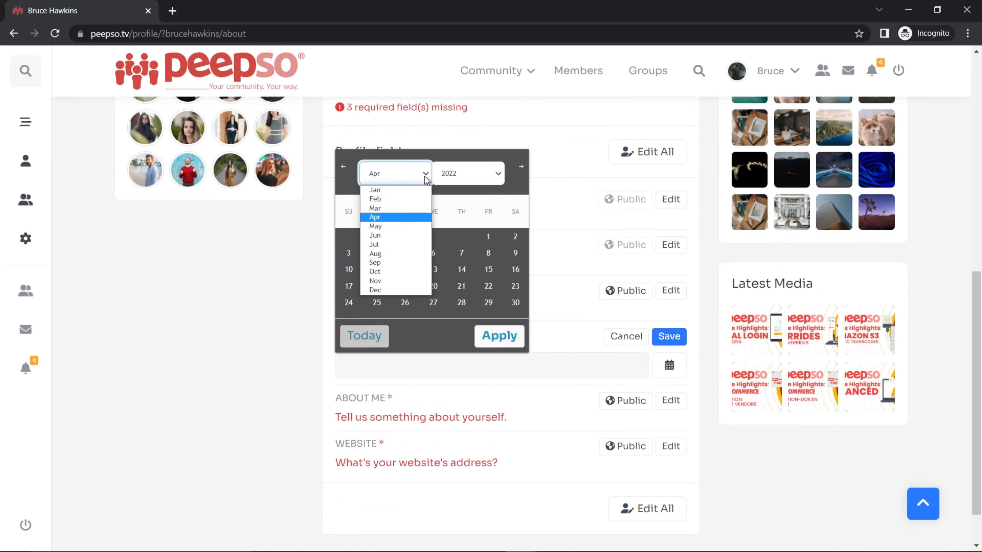
{"action": "left_click", "coordinate": [400, 229]}
{"action": "left_click", "coordinate": [348, 253]}
{"action": "left_click", "coordinate": [499, 173]}
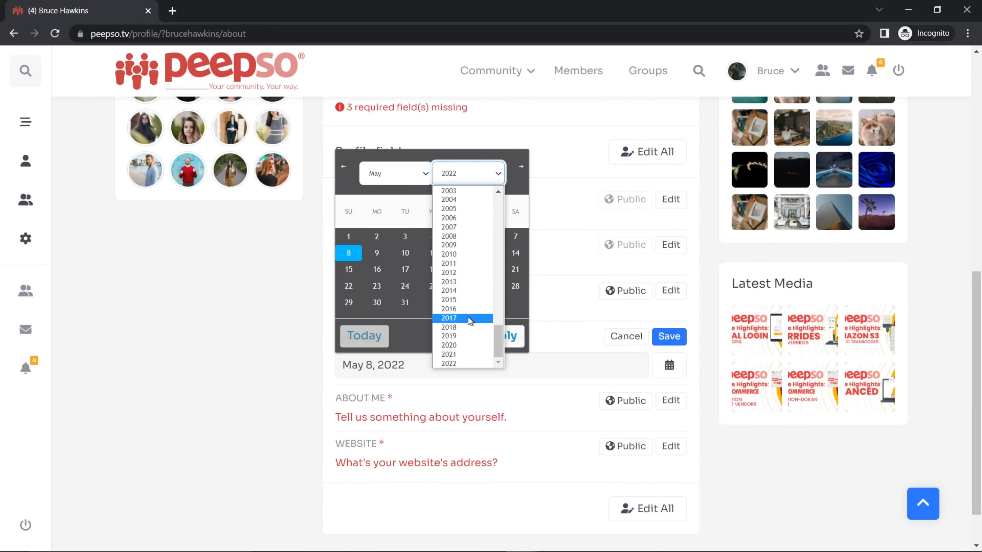
{"action": "scroll", "coordinate": [456, 232], "scroll_direction": "up", "scroll_amount": 6}
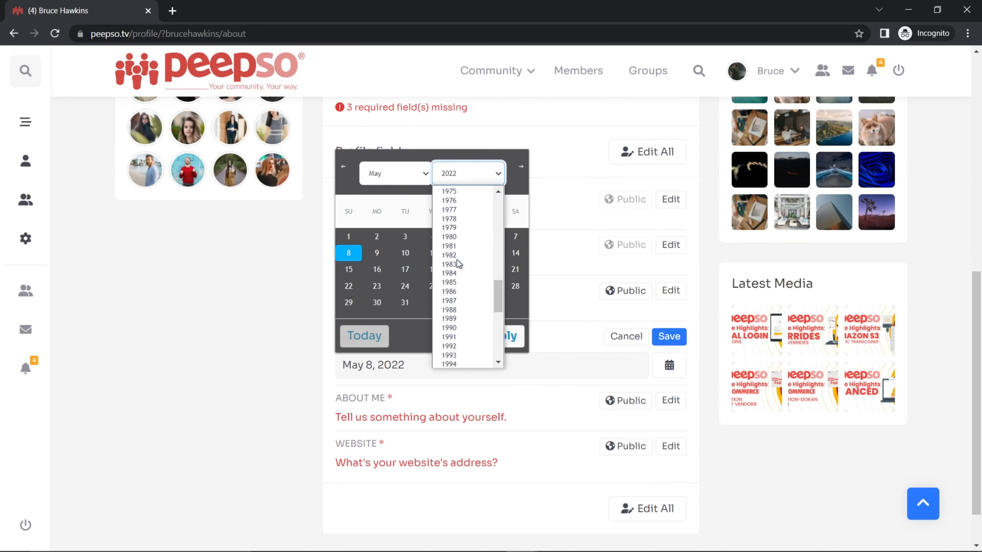
{"action": "left_click", "coordinate": [452, 243]}
{"action": "left_click", "coordinate": [409, 285]}
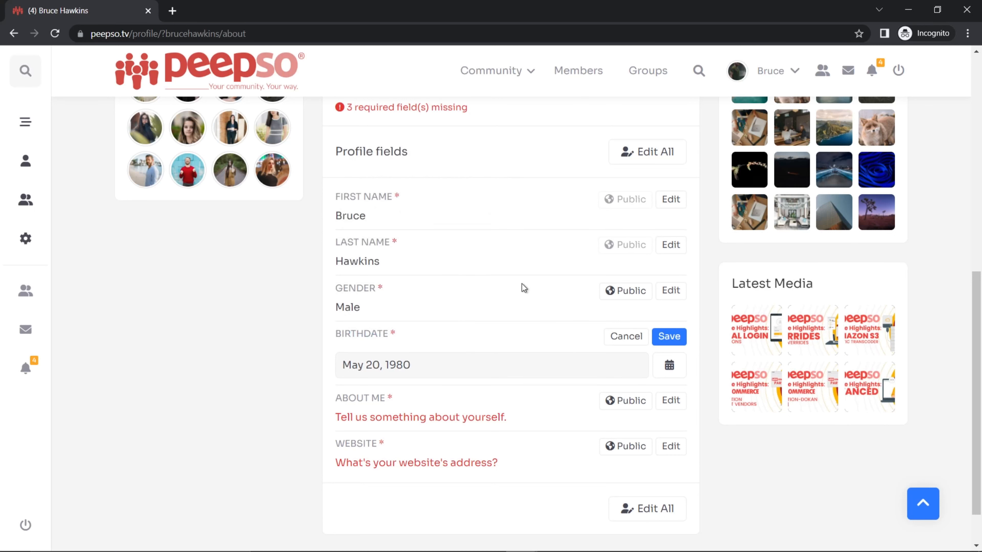
{"action": "left_click", "coordinate": [667, 336]}
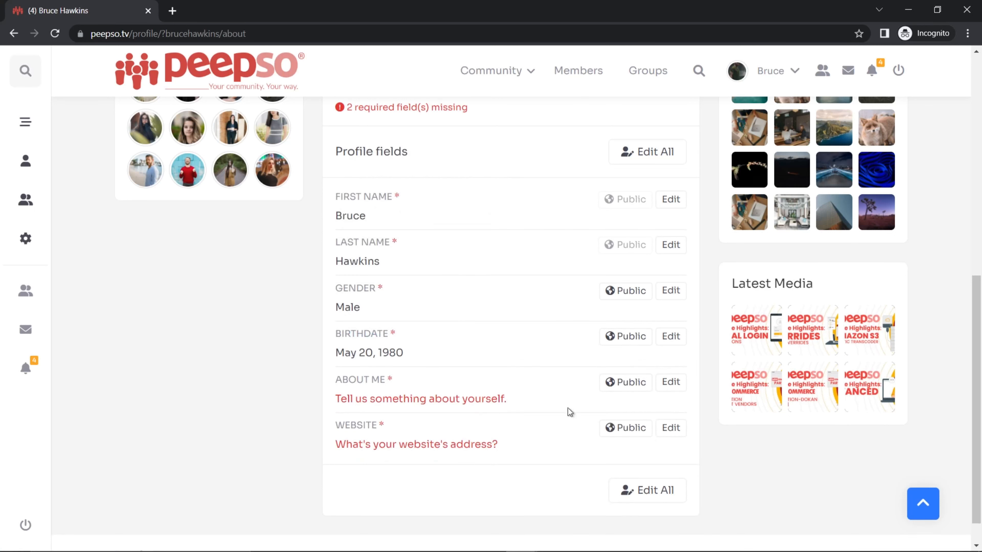
Set the member's About Me to "Hello again", save it, and check the updated profile completeness.
{"action": "left_click", "coordinate": [671, 383]}
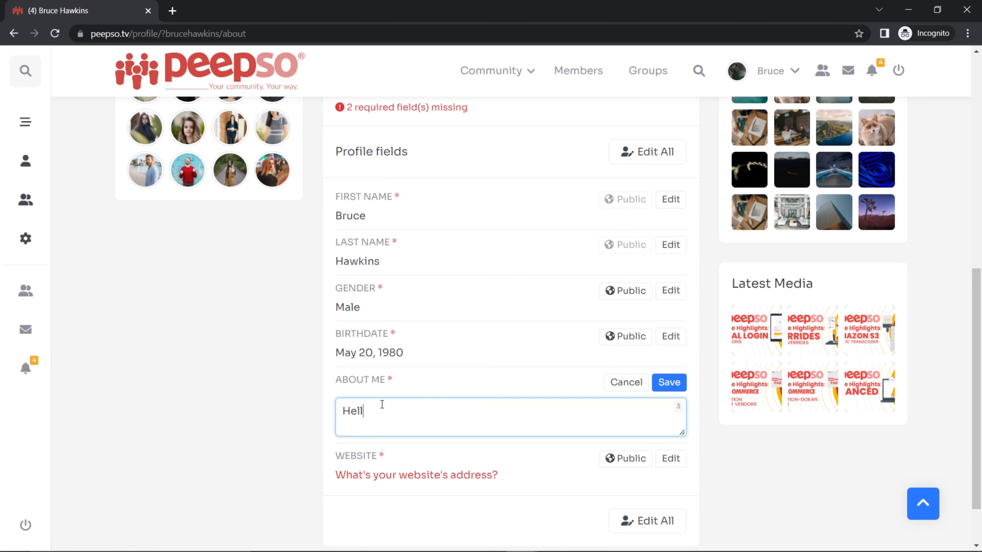
{"action": "type", "text": "Hello again"}
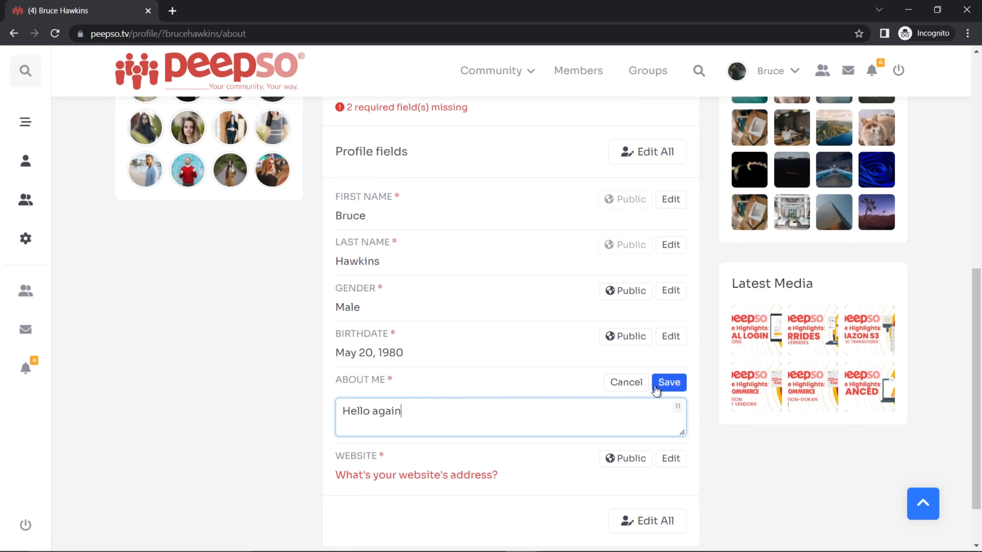
{"action": "left_click", "coordinate": [668, 382]}
{"action": "scroll", "coordinate": [507, 322], "scroll_direction": "up", "scroll_amount": 3}
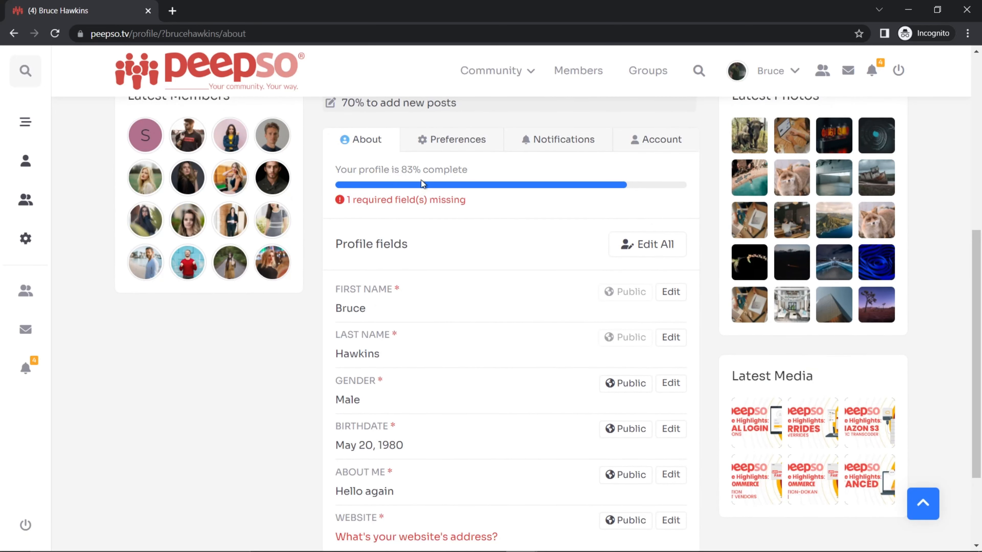
{"action": "scroll", "coordinate": [471, 332], "scroll_direction": "down", "scroll_amount": 3}
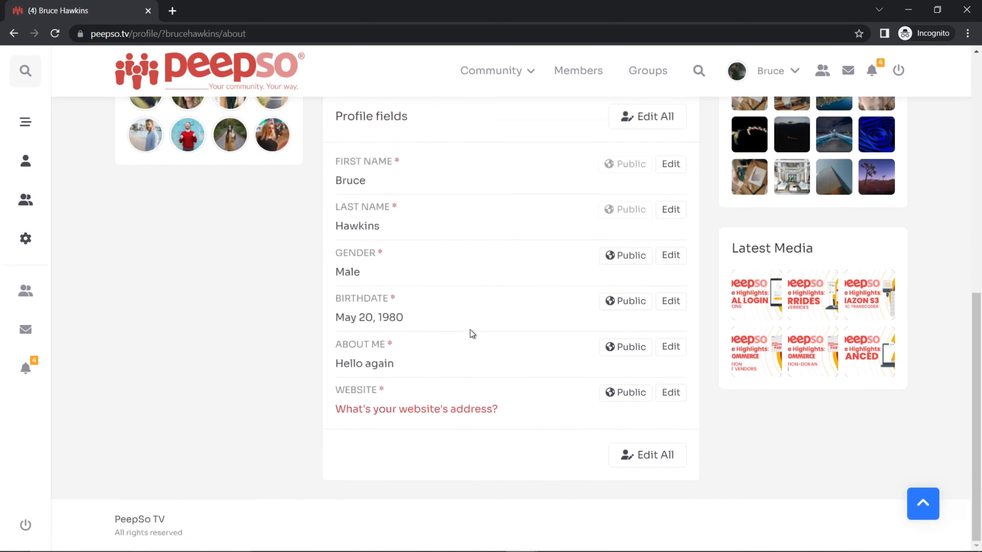
{"action": "scroll", "coordinate": [471, 336], "scroll_direction": "up", "scroll_amount": 3}
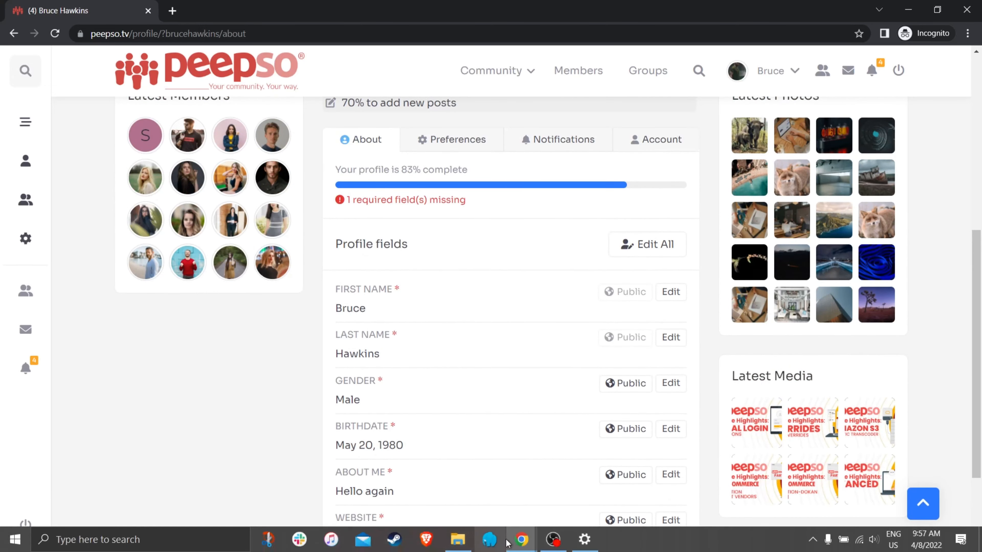
Switch back to the admin window and review the profile completeness requirement for new posts in User Limits.
{"action": "mouse_move", "coordinate": [521, 543]}
{"action": "left_click", "coordinate": [479, 474]}
{"action": "scroll", "coordinate": [423, 388], "scroll_direction": "down", "scroll_amount": 7}
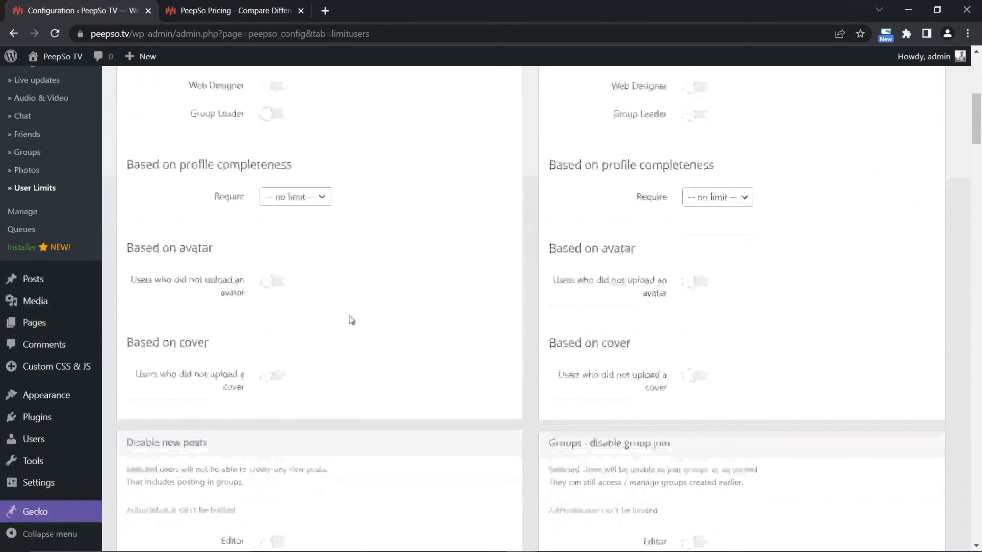
{"action": "scroll", "coordinate": [368, 294], "scroll_direction": "down", "scroll_amount": 10}
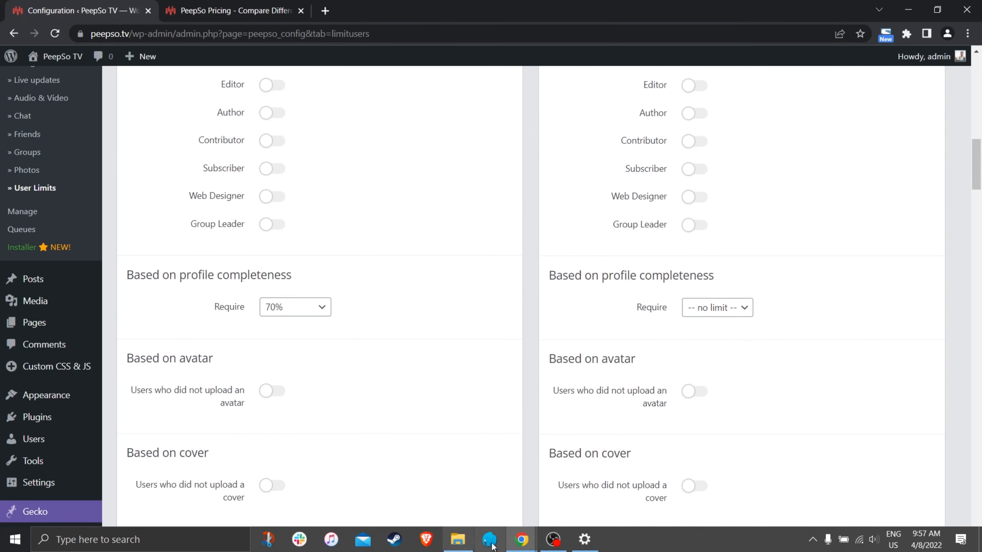
Switch to the member's incognito window and open the community stream to check whether new posts are allowed.
{"action": "left_click", "coordinate": [521, 540]}
{"action": "left_click", "coordinate": [501, 510]}
{"action": "left_click", "coordinate": [521, 539]}
{"action": "left_click", "coordinate": [580, 487]}
{"action": "scroll", "coordinate": [285, 319], "scroll_direction": "up", "scroll_amount": 9}
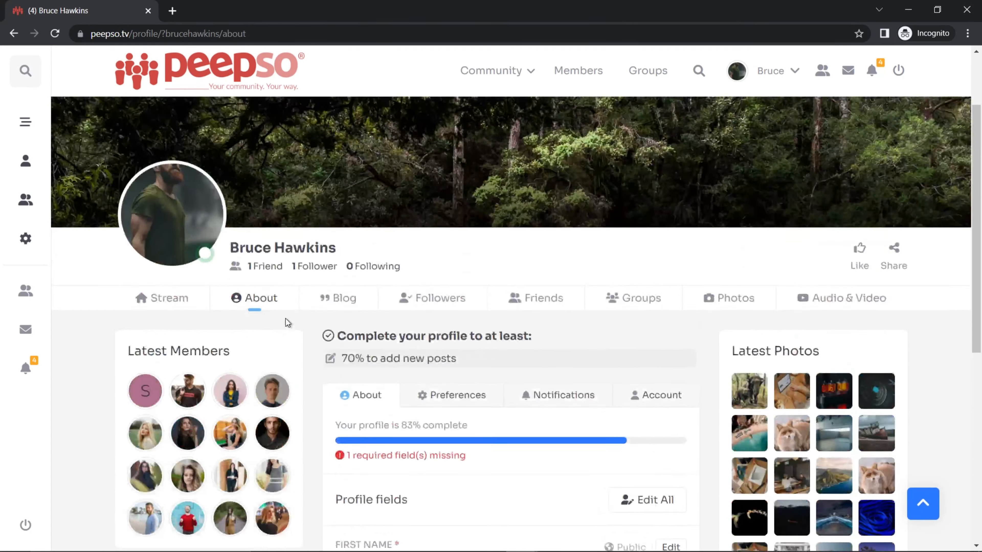
{"action": "left_click", "coordinate": [493, 71]}
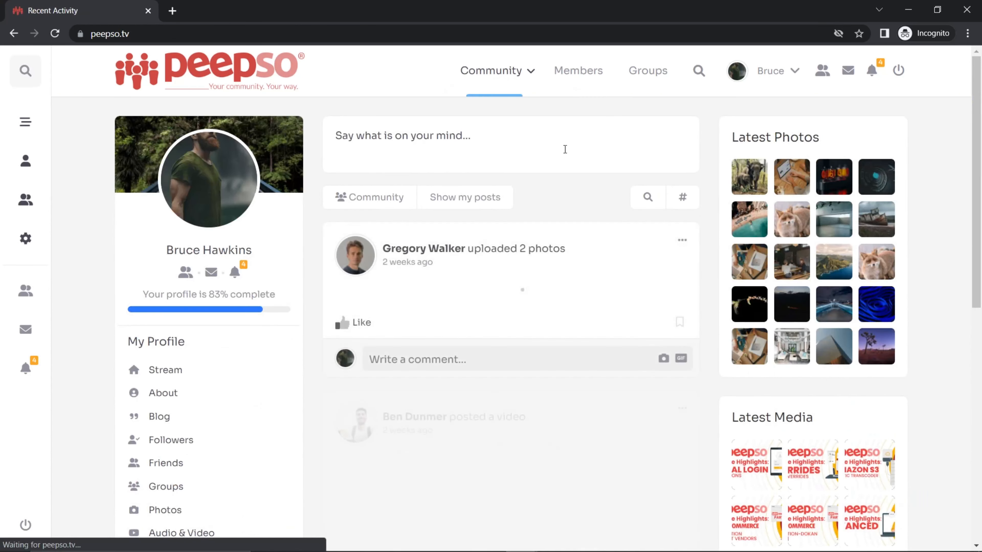
In the admin window's User Limits, set the profile completeness required for new posts to 100% and save the settings.
{"action": "mouse_move", "coordinate": [521, 539]}
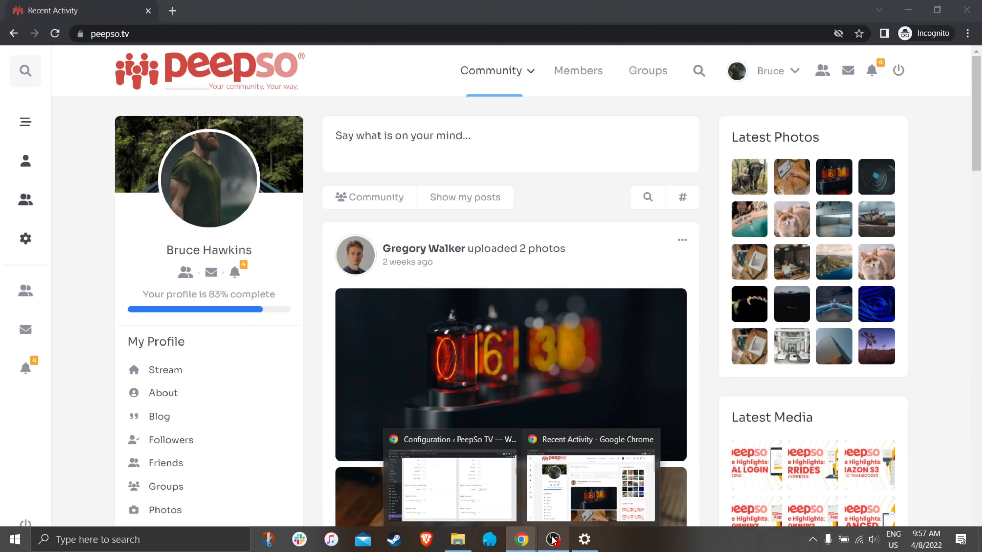
{"action": "left_click", "coordinate": [478, 491]}
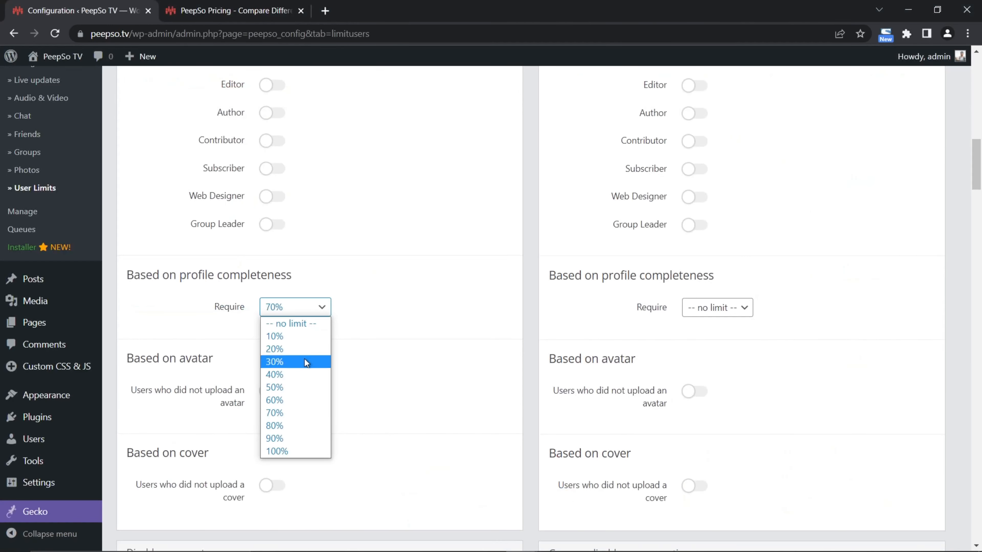
{"action": "left_click", "coordinate": [276, 451]}
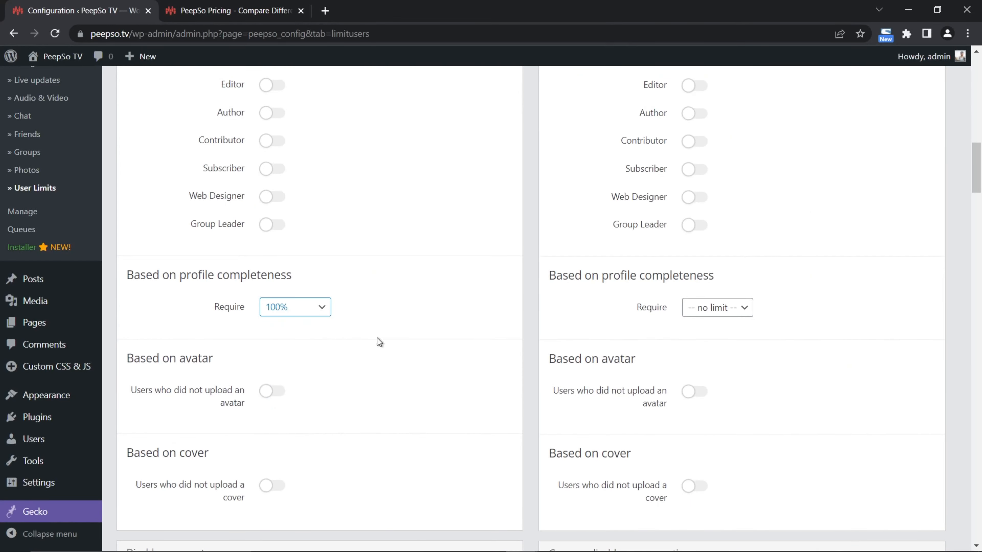
{"action": "scroll", "coordinate": [410, 348], "scroll_direction": "down", "scroll_amount": 8}
{"action": "scroll", "coordinate": [398, 360], "scroll_direction": "down", "scroll_amount": 12}
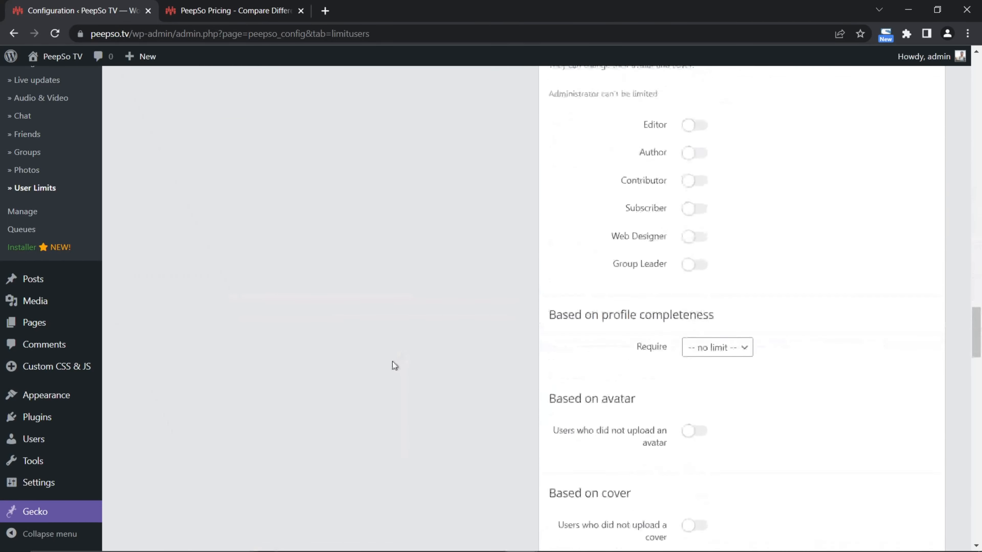
{"action": "scroll", "coordinate": [410, 406], "scroll_direction": "down", "scroll_amount": 5}
{"action": "left_click", "coordinate": [468, 469]}
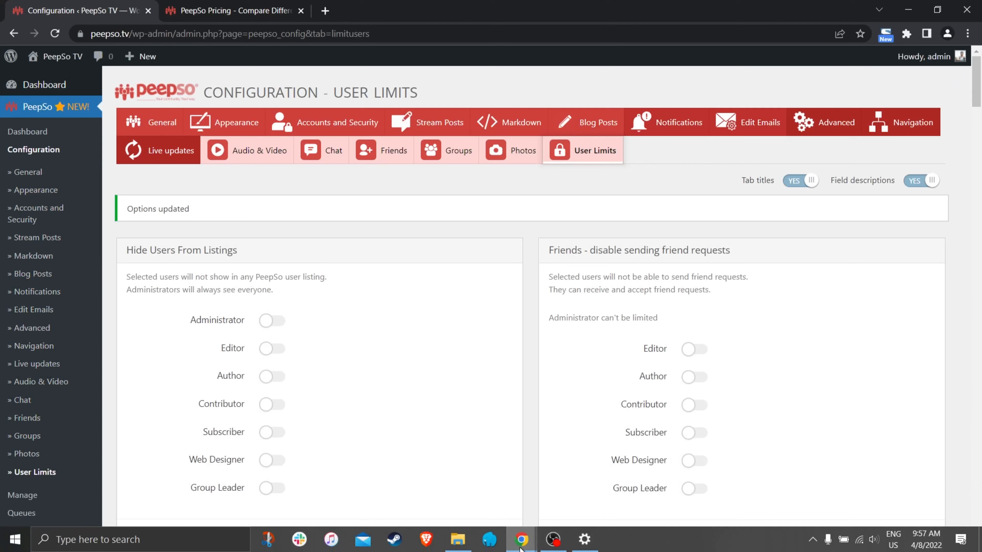
Switch to the member's window and reload the community stream to check the posting restriction.
{"action": "left_click", "coordinate": [522, 542]}
{"action": "left_click", "coordinate": [550, 482]}
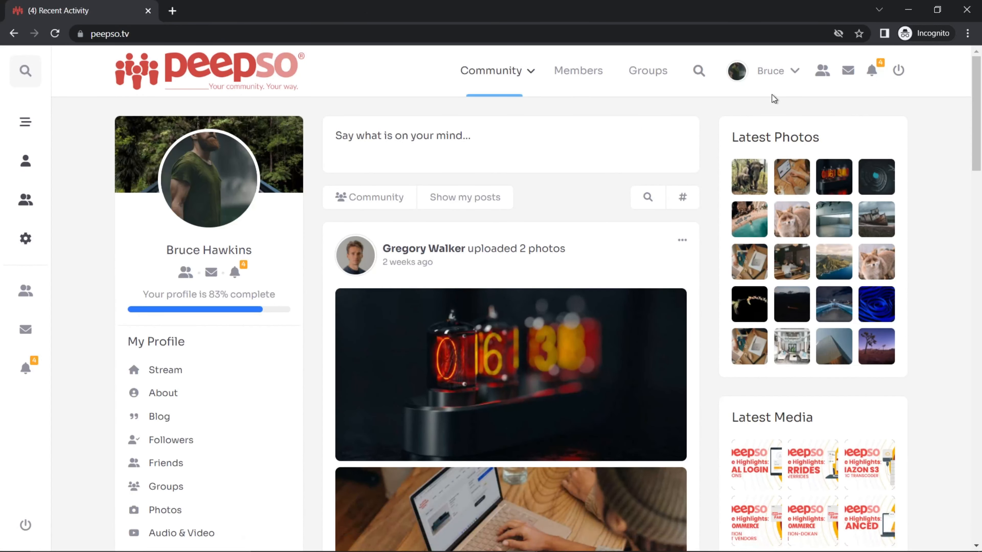
{"action": "key", "text": "F5"}
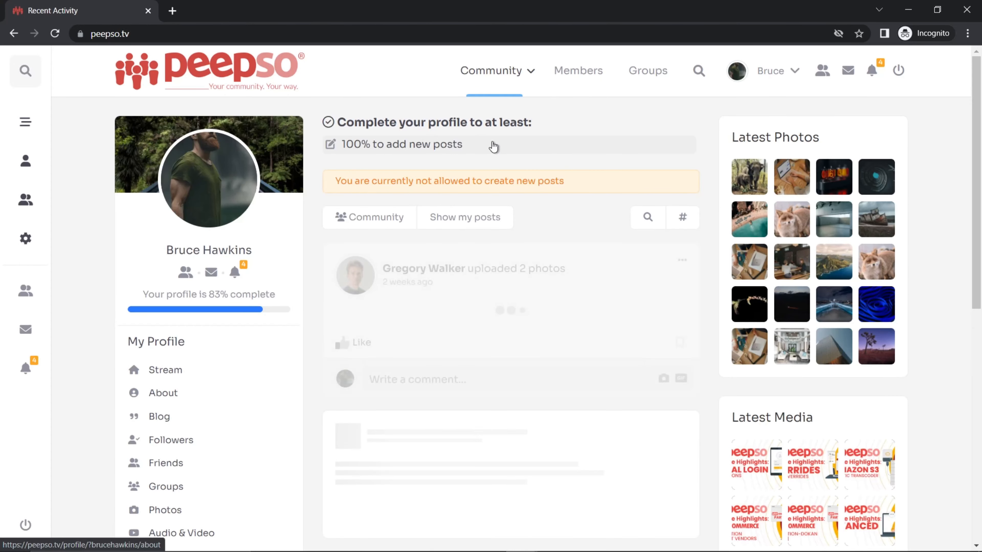
{"action": "mouse_move", "coordinate": [588, 186]}
{"action": "left_mouse_down"}
{"action": "mouse_move", "coordinate": [379, 155]}
{"action": "mouse_move", "coordinate": [344, 129]}
{"action": "mouse_move", "coordinate": [525, 170]}
{"action": "mouse_move", "coordinate": [581, 170]}
{"action": "left_mouse_up"}
{"action": "left_click", "coordinate": [570, 213]}
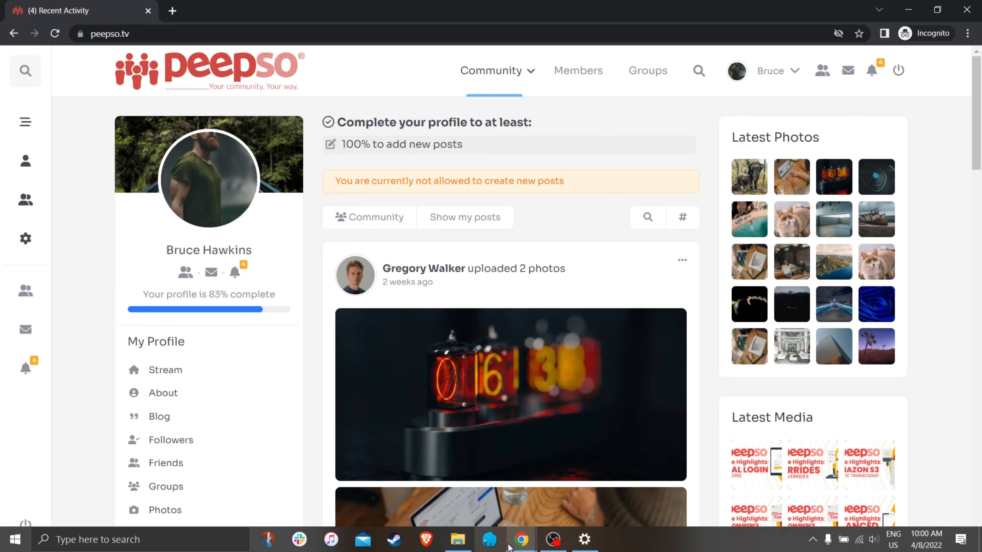
Return to the admin window, open the Profile Fields management page and expand all fields.
{"action": "mouse_move", "coordinate": [512, 541]}
{"action": "left_click", "coordinate": [497, 498]}
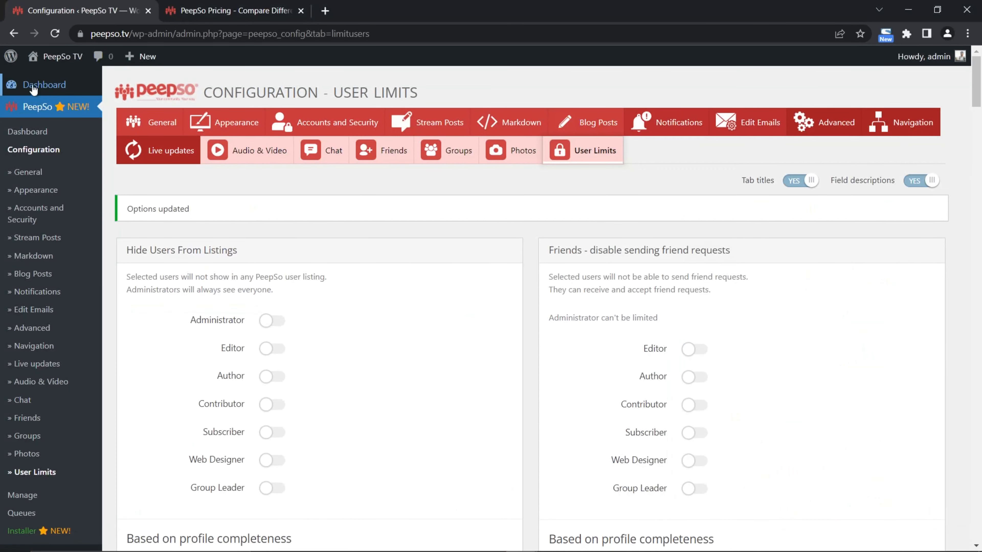
{"action": "mouse_move", "coordinate": [29, 90]}
{"action": "scroll", "coordinate": [23, 290], "scroll_direction": "down", "scroll_amount": 3}
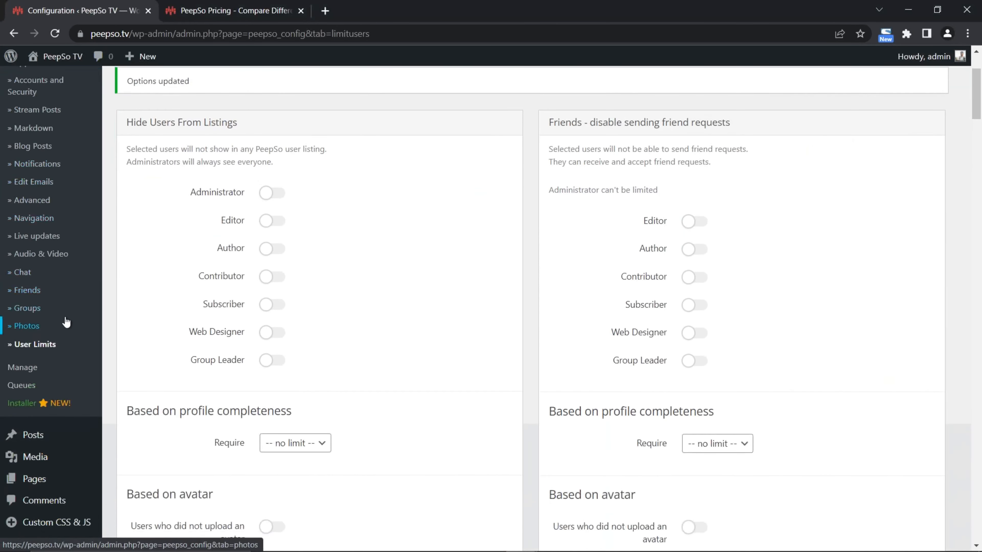
{"action": "left_click", "coordinate": [27, 368]}
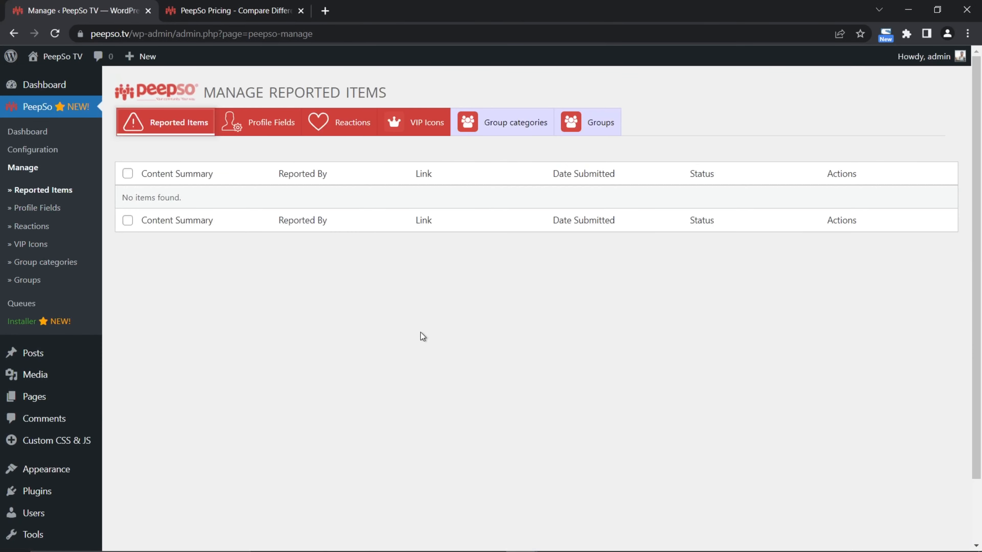
{"action": "left_click", "coordinate": [270, 122]}
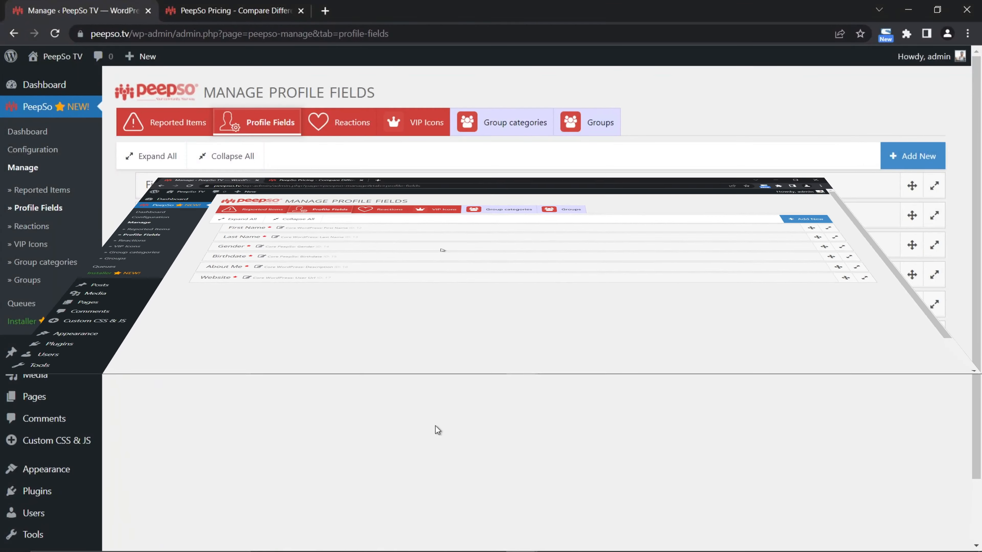
{"action": "left_click", "coordinate": [149, 157]}
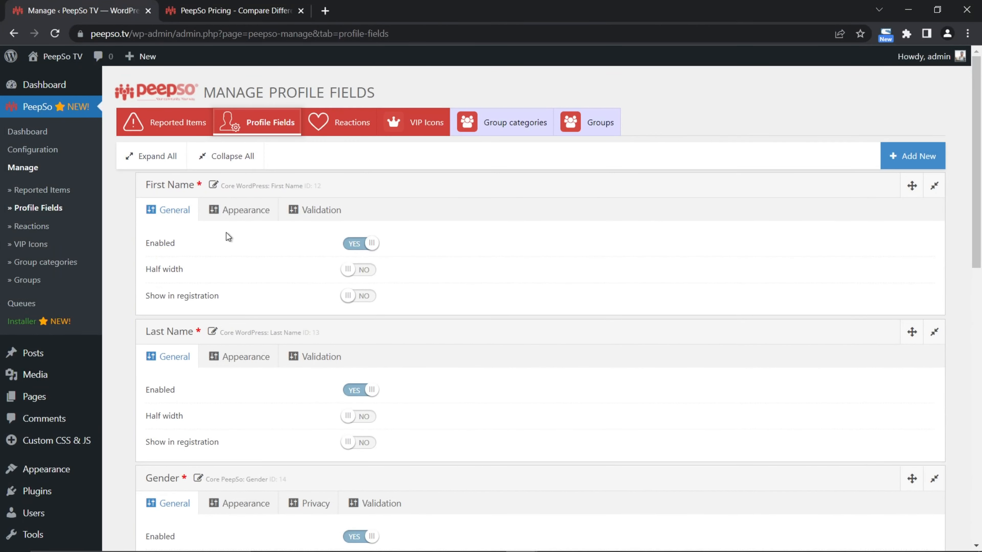
Look through the expanded profile fields and enable Show in registration for First Name and Last Name.
{"action": "scroll", "coordinate": [255, 371], "scroll_direction": "down", "scroll_amount": 2}
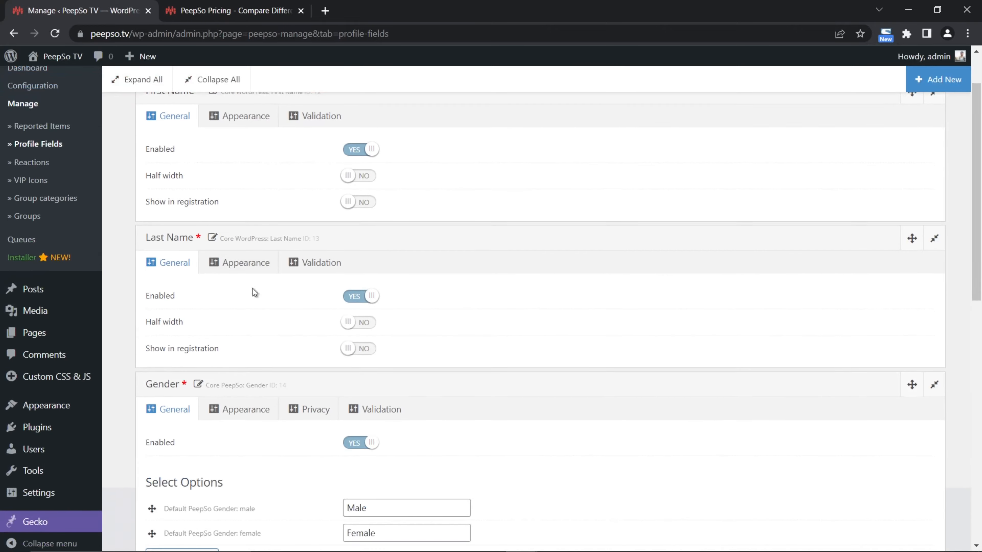
{"action": "scroll", "coordinate": [248, 309], "scroll_direction": "up", "scroll_amount": 2}
{"action": "scroll", "coordinate": [274, 281], "scroll_direction": "down", "scroll_amount": 7}
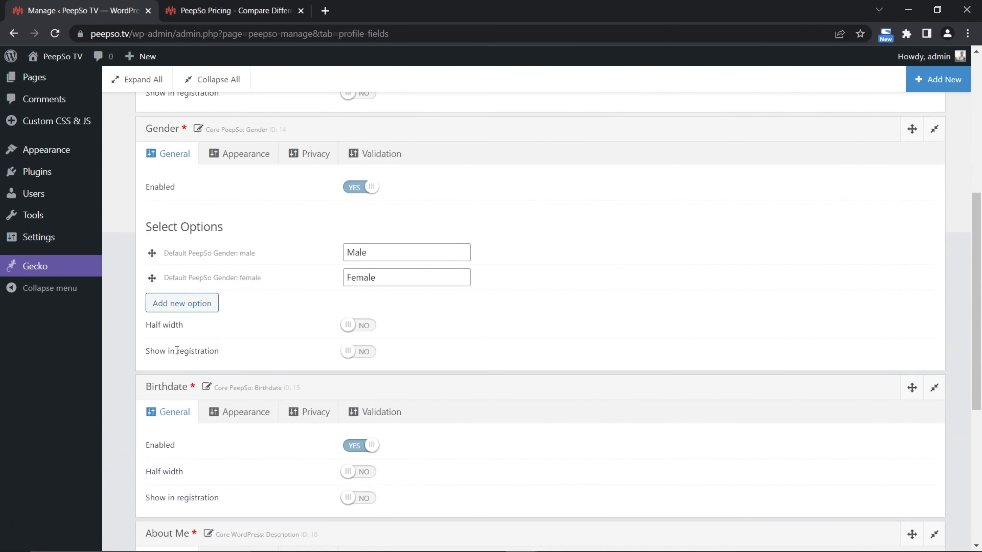
{"action": "scroll", "coordinate": [240, 379], "scroll_direction": "down", "scroll_amount": 1}
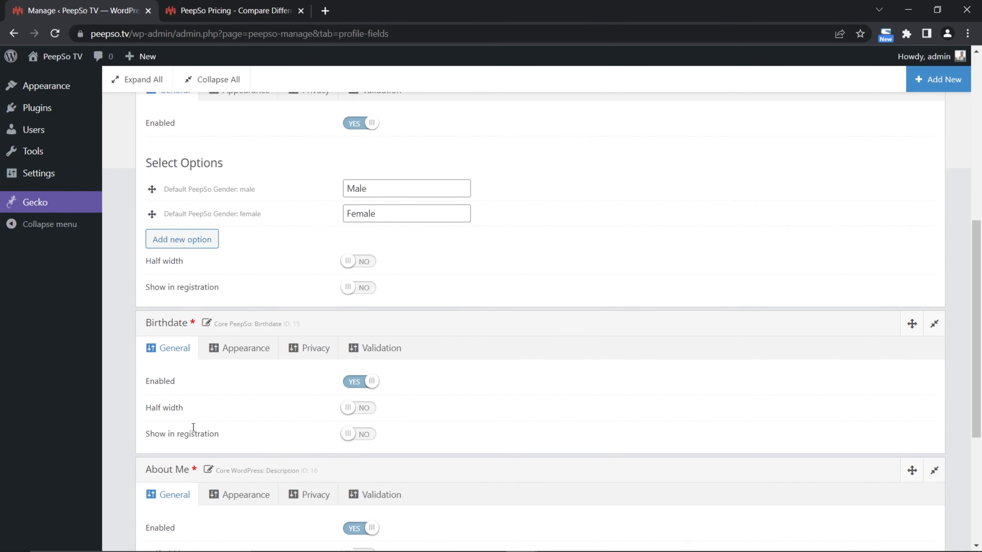
{"action": "scroll", "coordinate": [224, 405], "scroll_direction": "down", "scroll_amount": 2}
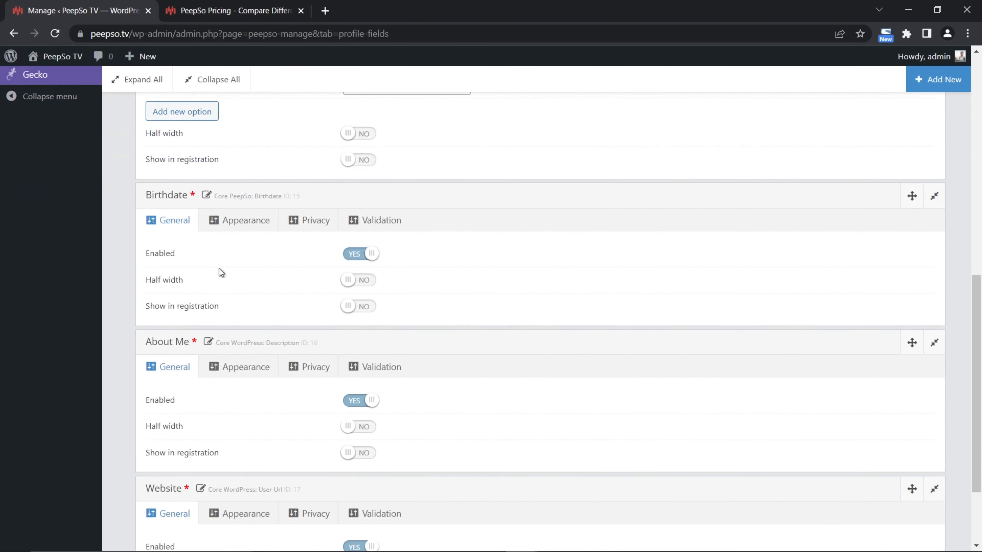
{"action": "scroll", "coordinate": [254, 401], "scroll_direction": "up", "scroll_amount": 10}
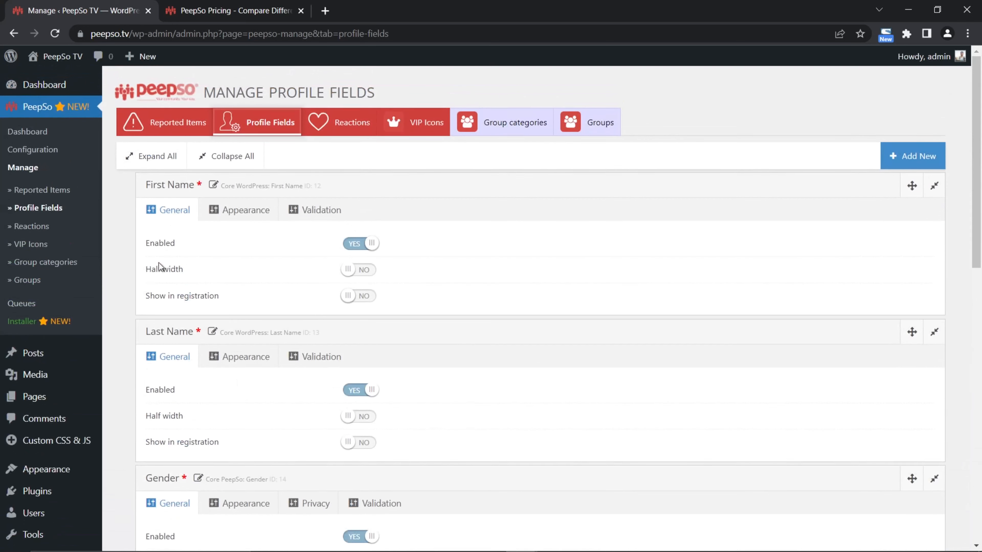
{"action": "left_click", "coordinate": [355, 296]}
{"action": "left_click", "coordinate": [355, 443]}
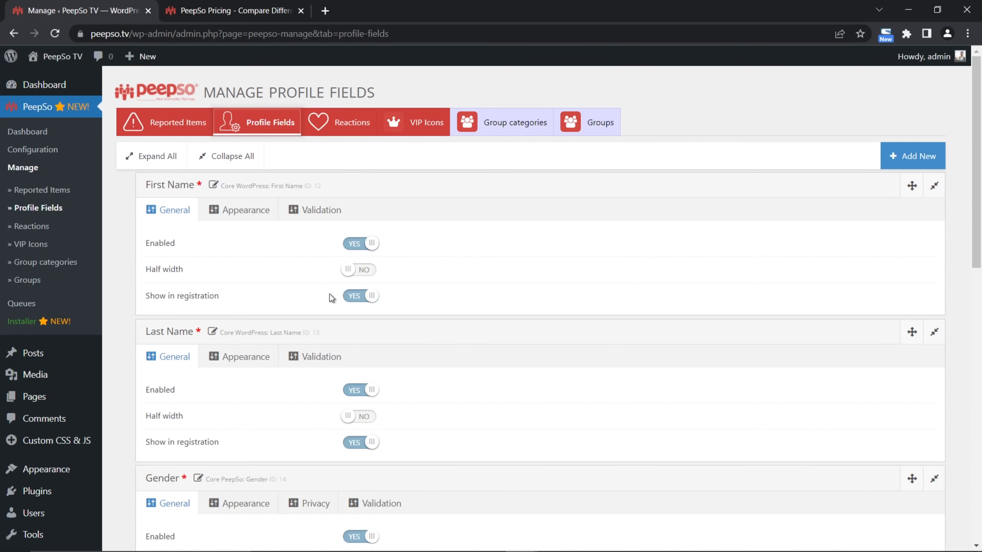
Switch to the incognito window's site registration page and reload it to check for the added name fields.
{"action": "left_click", "coordinate": [521, 539]}
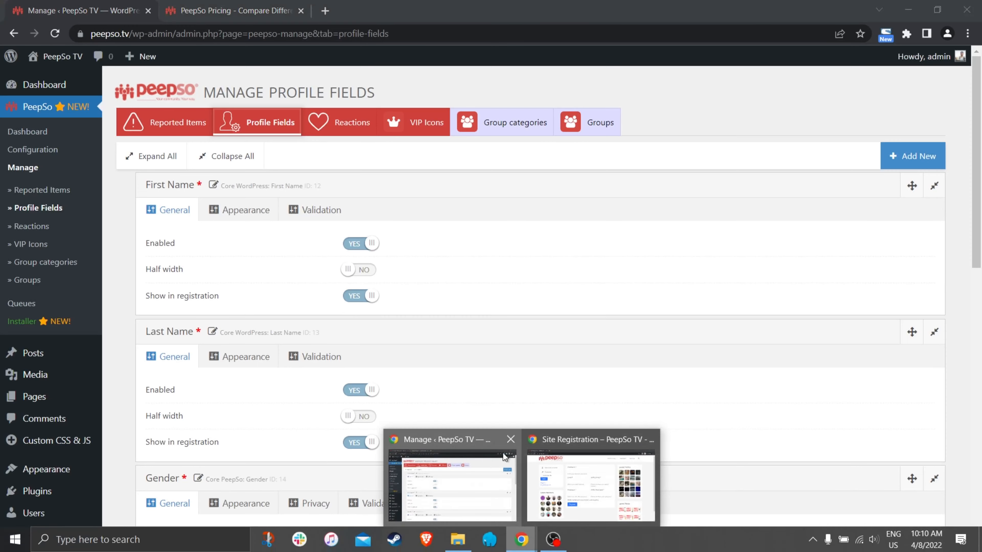
{"action": "left_click", "coordinate": [591, 483]}
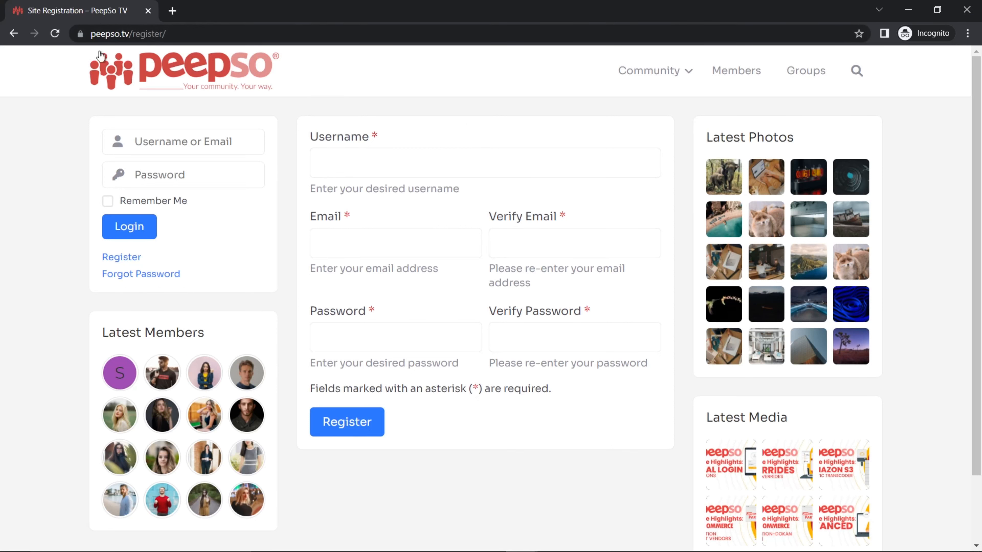
{"action": "left_click", "coordinate": [55, 34]}
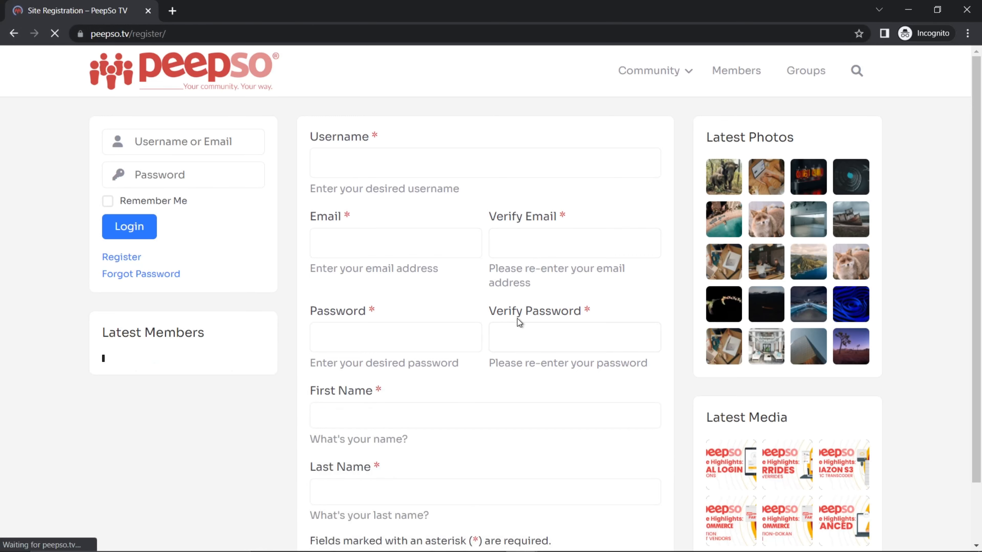
{"action": "scroll", "coordinate": [421, 318], "scroll_direction": "down", "scroll_amount": 3}
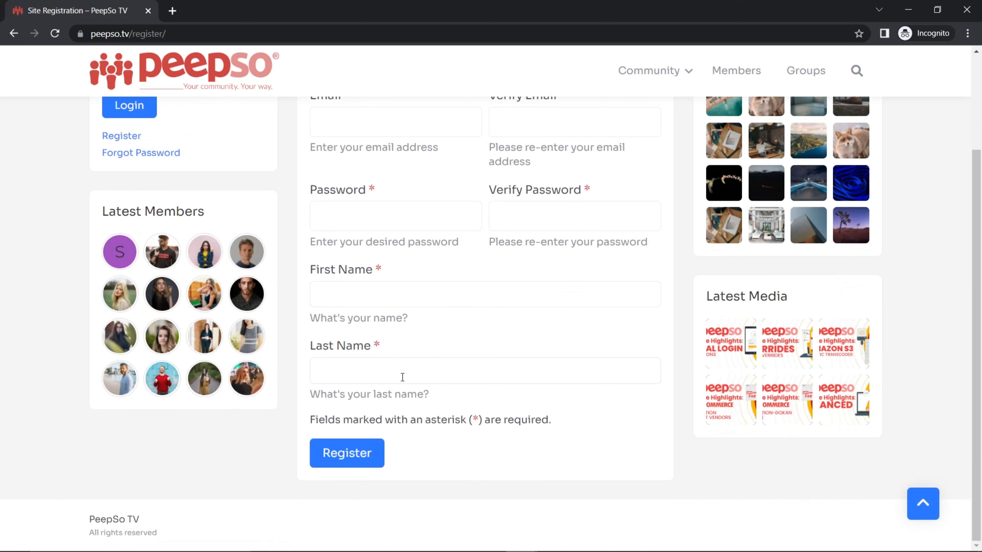
Review the registration form's fields from Username through First Name and Last Name.
{"action": "scroll", "coordinate": [491, 385], "scroll_direction": "up", "scroll_amount": 2}
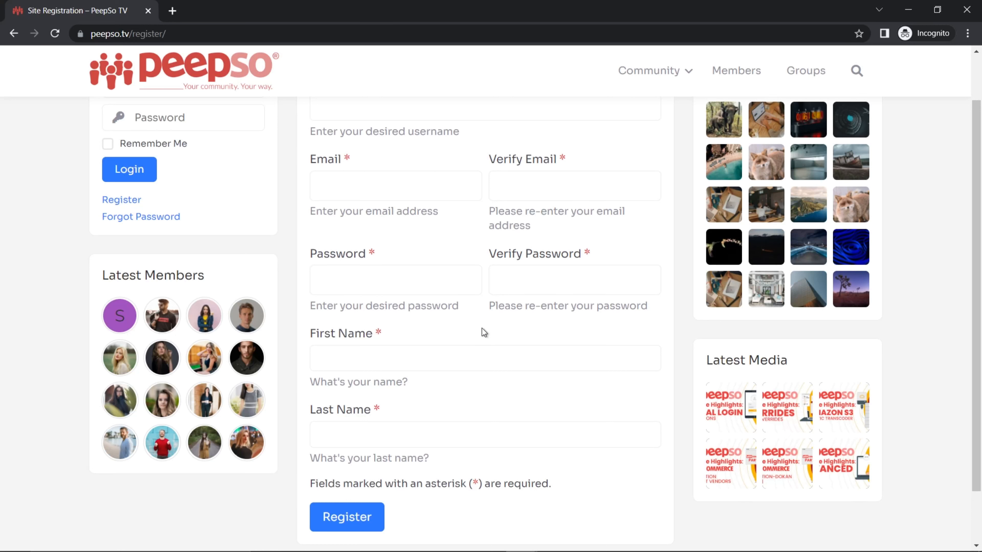
{"action": "scroll", "coordinate": [481, 329], "scroll_direction": "up", "scroll_amount": 2}
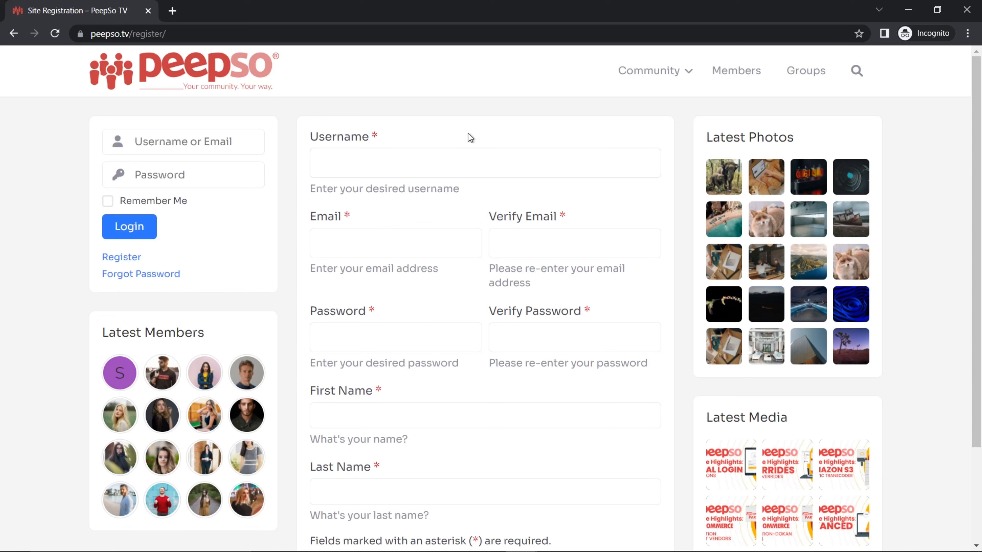
{"action": "scroll", "coordinate": [476, 344], "scroll_direction": "down", "scroll_amount": 3}
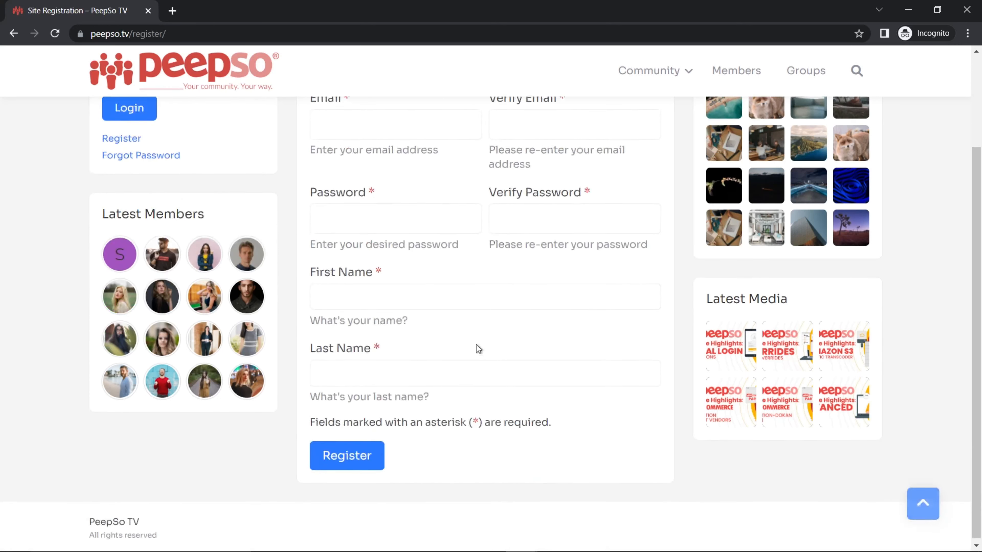
{"action": "scroll", "coordinate": [475, 347], "scroll_direction": "up", "scroll_amount": 3}
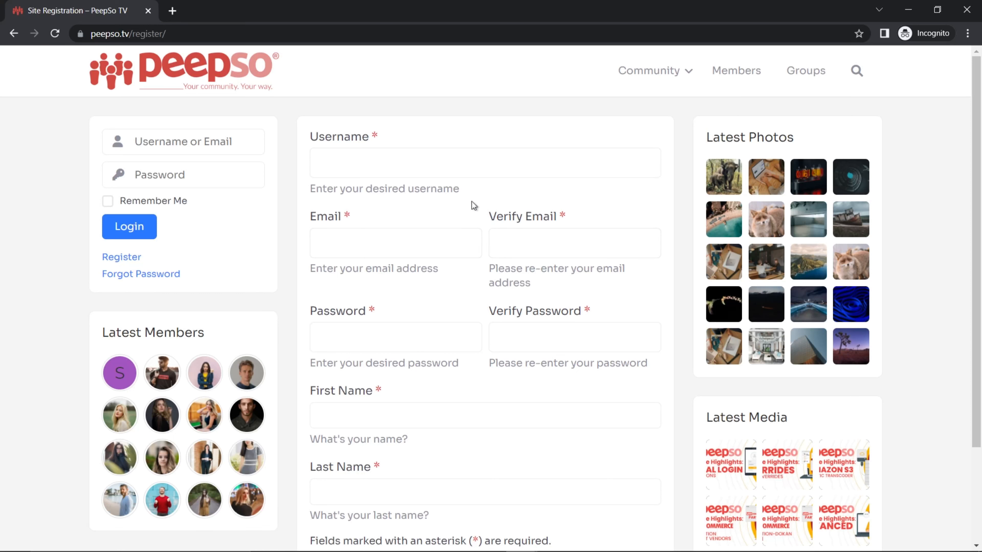
{"action": "scroll", "coordinate": [479, 397], "scroll_direction": "down", "scroll_amount": 3}
{"action": "scroll", "coordinate": [481, 366], "scroll_direction": "up", "scroll_amount": 2}
{"action": "scroll", "coordinate": [460, 361], "scroll_direction": "up", "scroll_amount": 2}
{"action": "scroll", "coordinate": [486, 354], "scroll_direction": "down", "scroll_amount": 2}
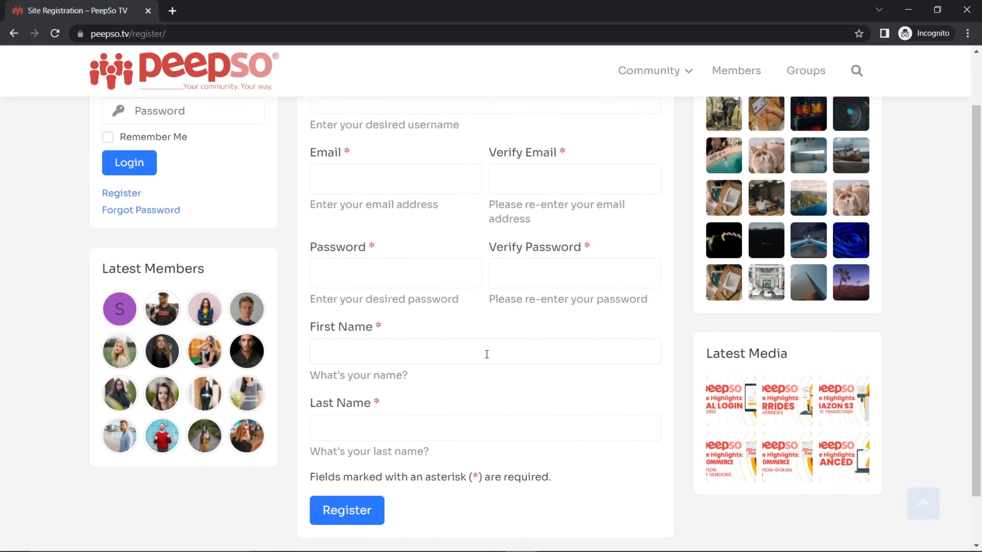
{"action": "scroll", "coordinate": [476, 324], "scroll_direction": "up", "scroll_amount": 2}
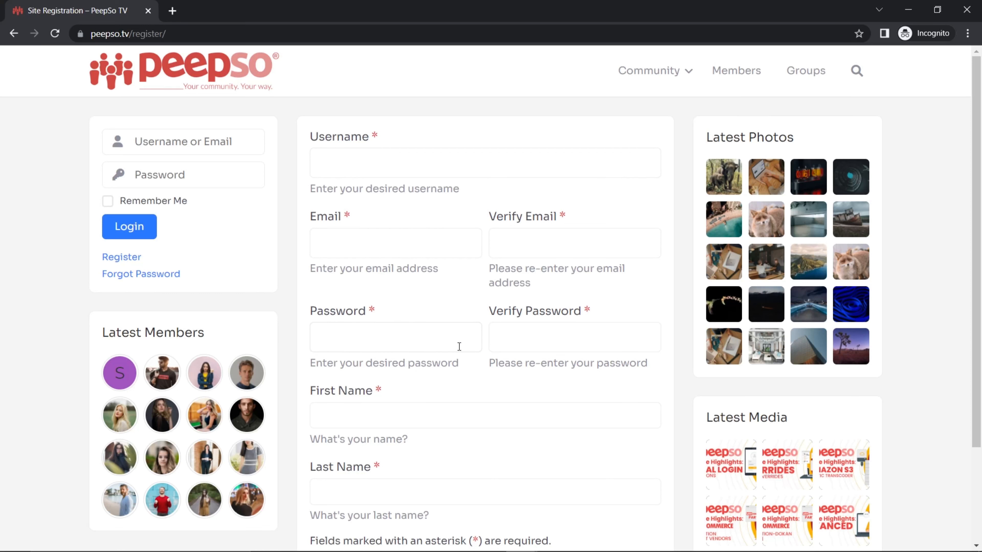
{"action": "scroll", "coordinate": [459, 344], "scroll_direction": "down", "scroll_amount": 2}
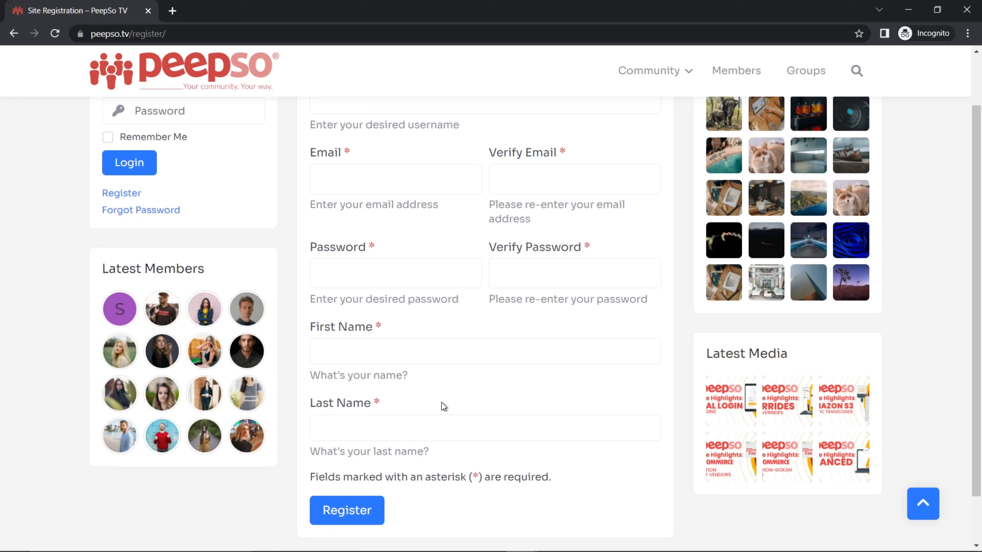
Switch to the admin window and disable Show in registration for the First Name and Last Name fields.
{"action": "mouse_move", "coordinate": [526, 551]}
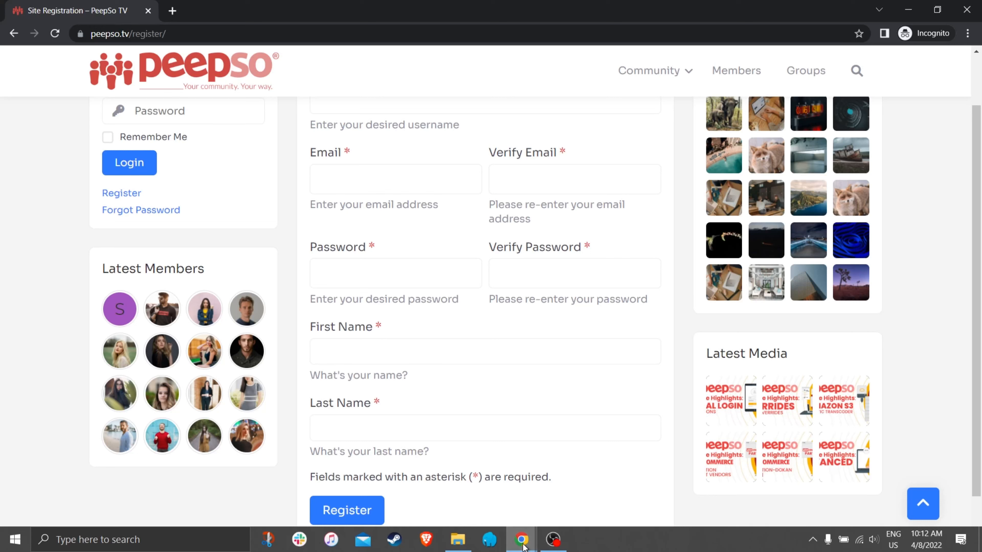
{"action": "left_click", "coordinate": [470, 501]}
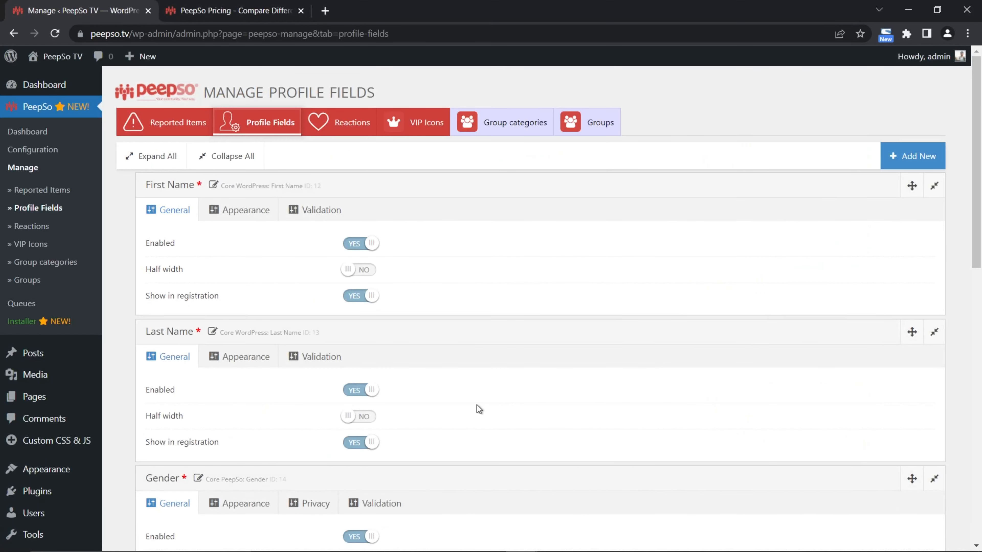
{"action": "left_click", "coordinate": [358, 296]}
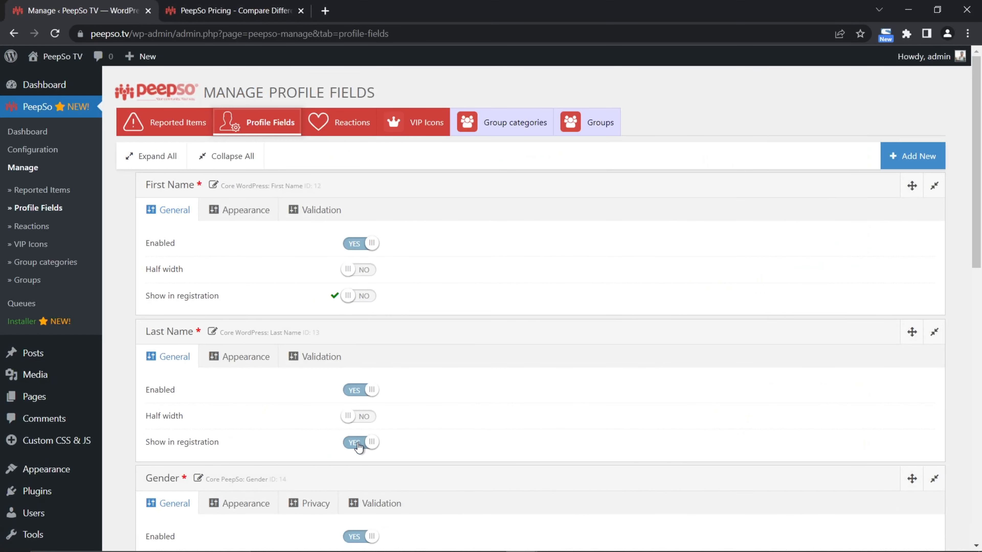
{"action": "left_click", "coordinate": [359, 444]}
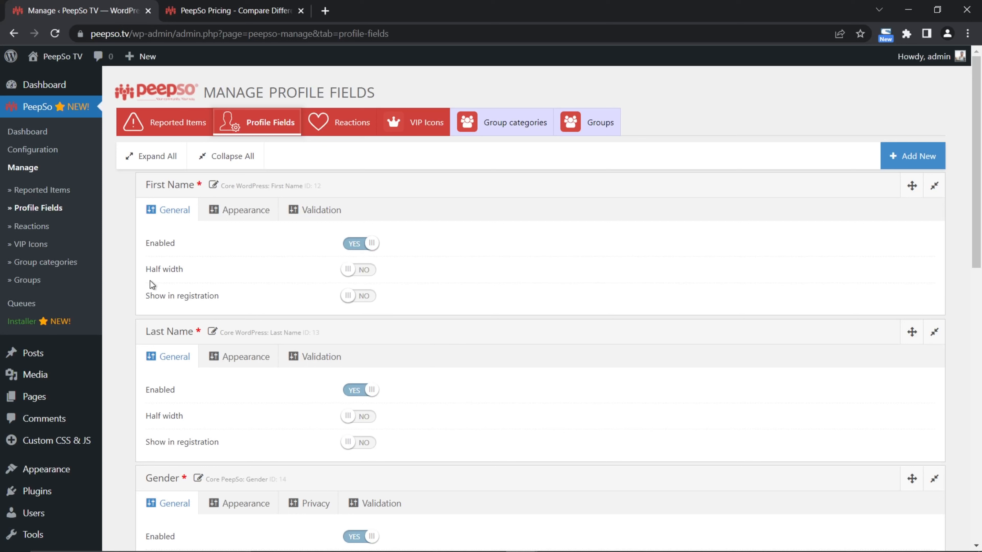
Enable Half width and Show in registration for both the First Name and Last Name fields.
{"action": "left_click", "coordinate": [362, 270]}
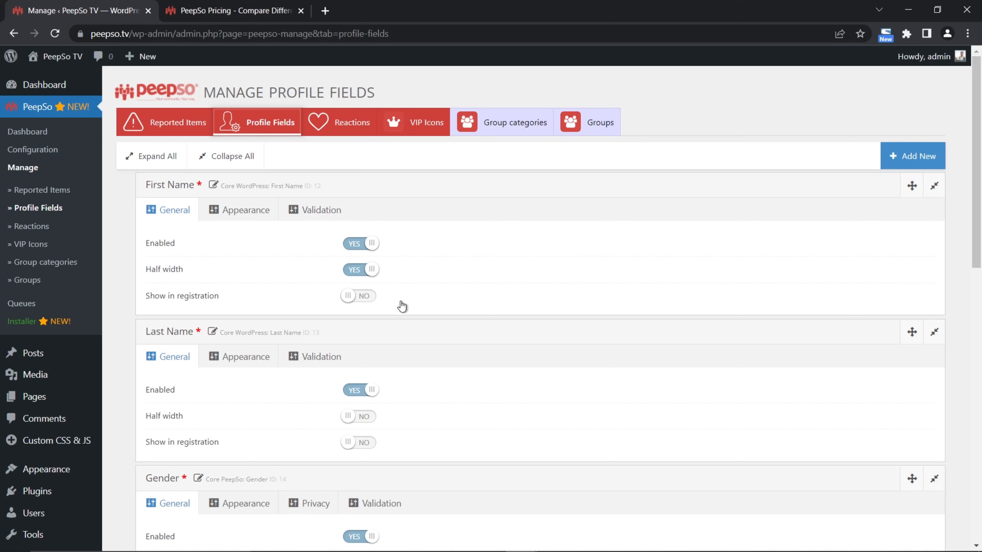
{"action": "left_click", "coordinate": [364, 297]}
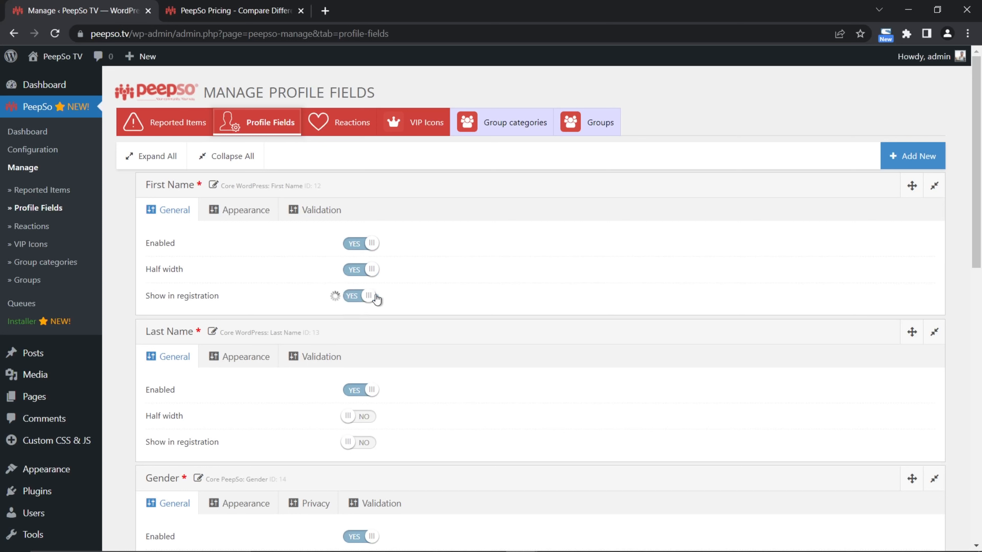
{"action": "left_click", "coordinate": [363, 421]}
{"action": "left_click", "coordinate": [368, 442]}
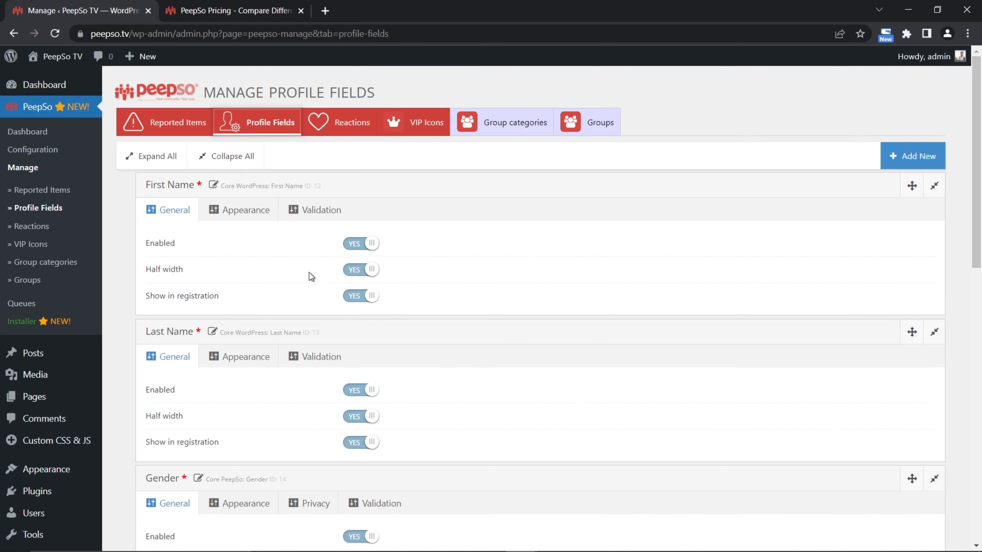
View the incognito registration page, then return to the admin window and close the PeepSo Pricing page.
{"action": "left_click", "coordinate": [228, 11]}
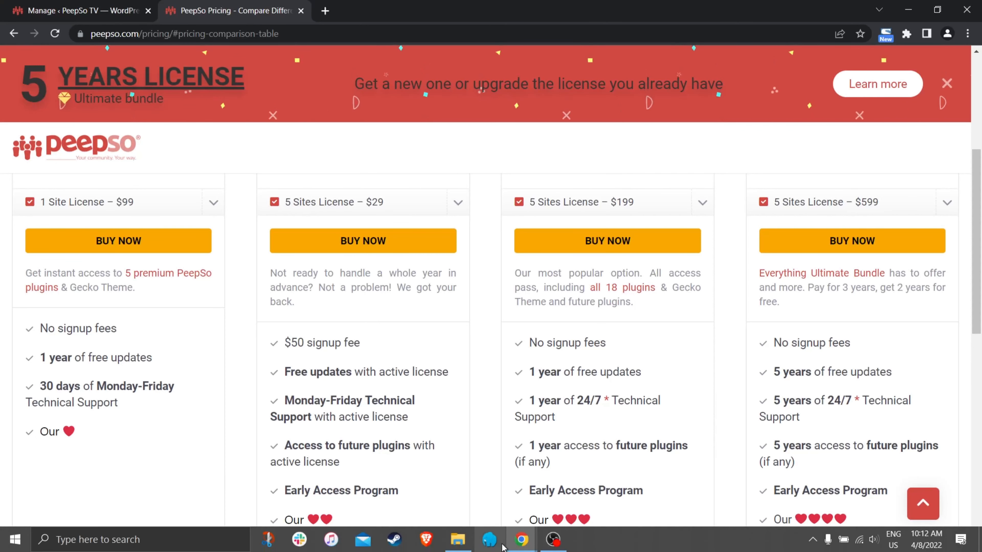
{"action": "mouse_move", "coordinate": [521, 547]}
{"action": "left_click", "coordinate": [589, 487]}
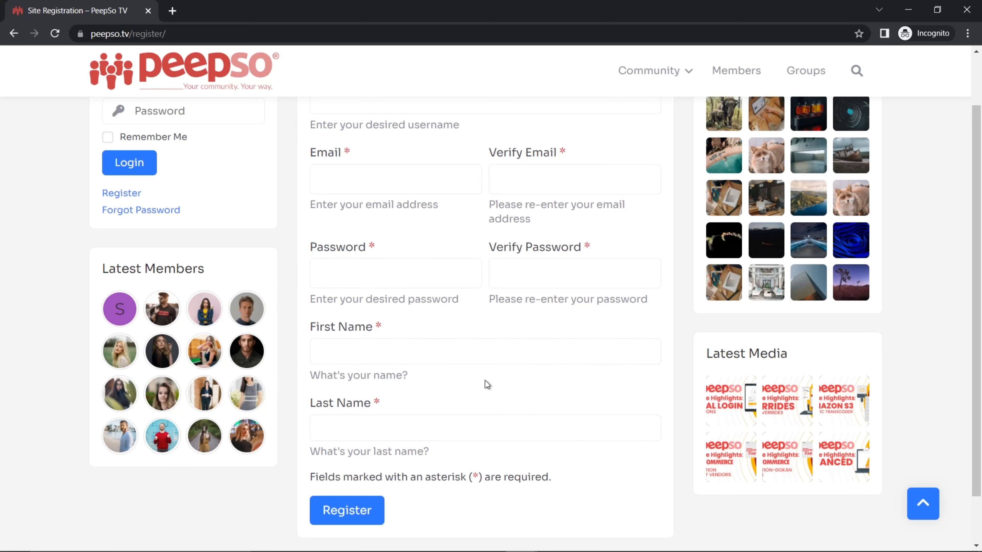
{"action": "mouse_move", "coordinate": [521, 544]}
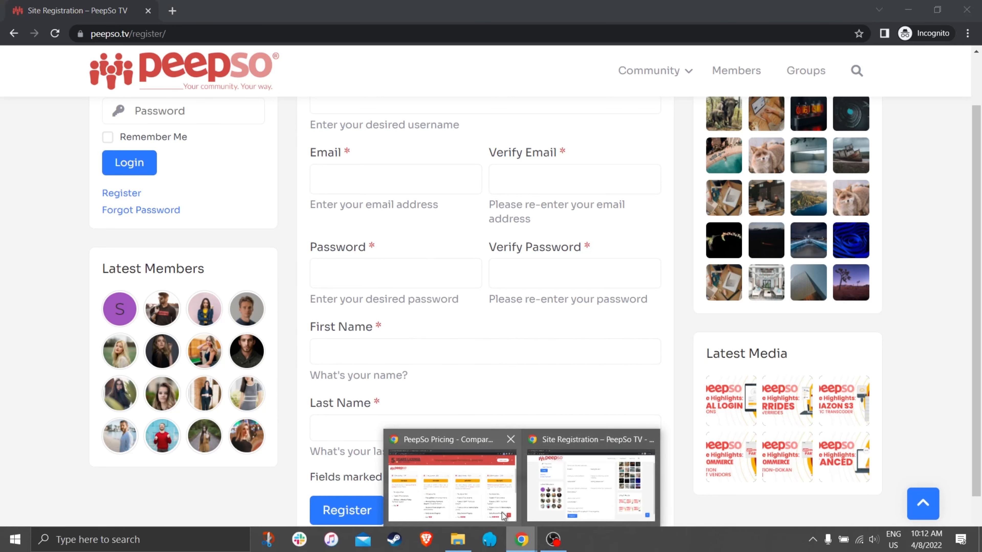
{"action": "left_click", "coordinate": [511, 494]}
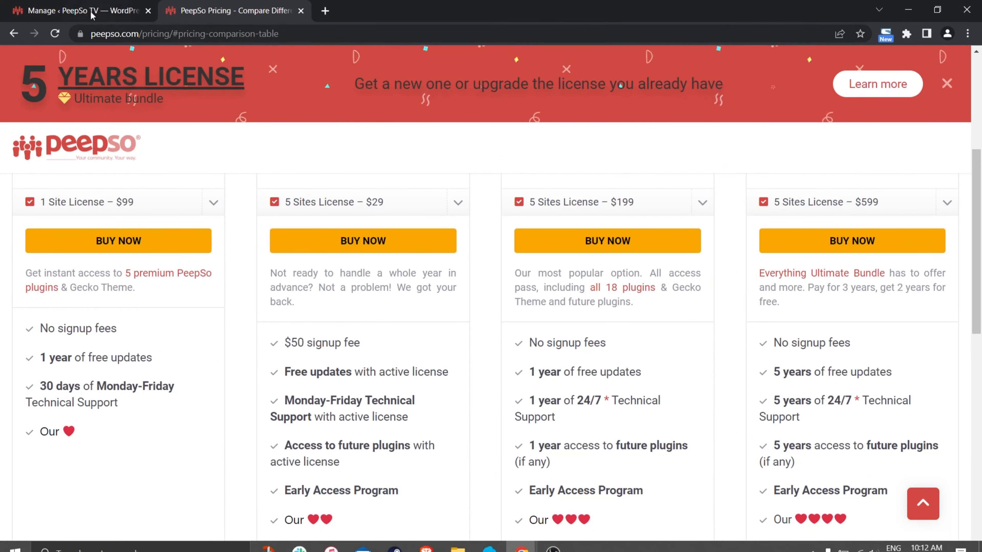
{"action": "left_click", "coordinate": [83, 11]}
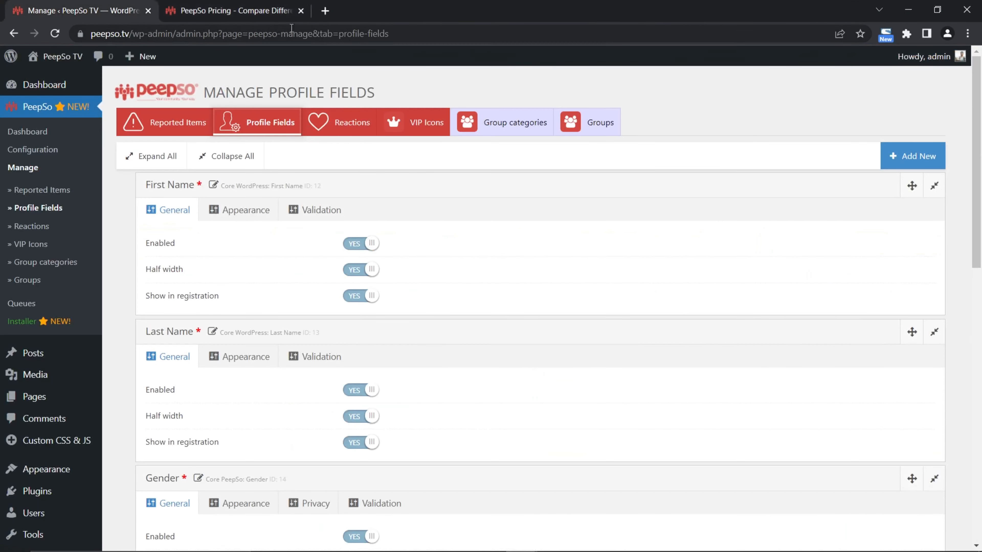
{"action": "left_click", "coordinate": [301, 11]}
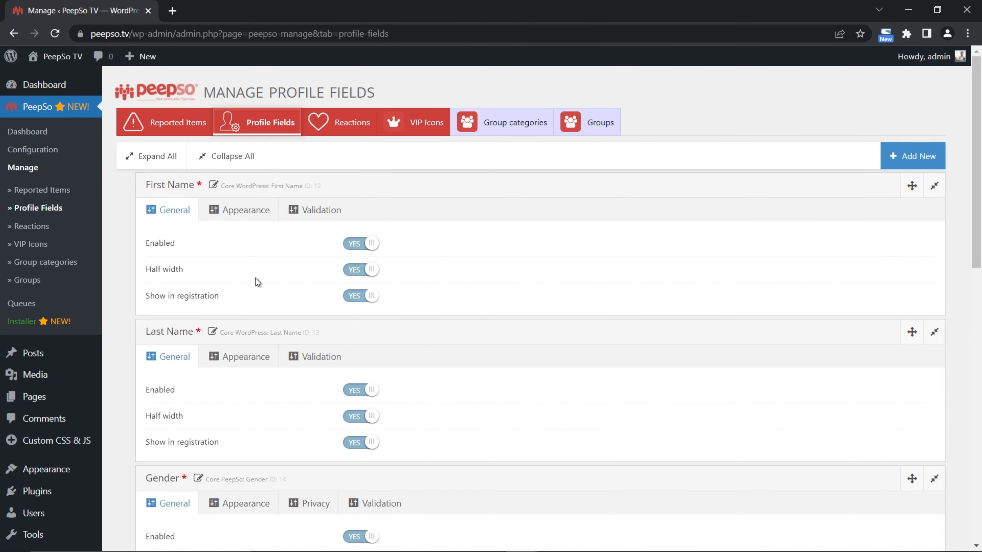
Switch to the incognito registration page and reload it to check the layout of First Name and Last Name.
{"action": "mouse_move", "coordinate": [524, 549]}
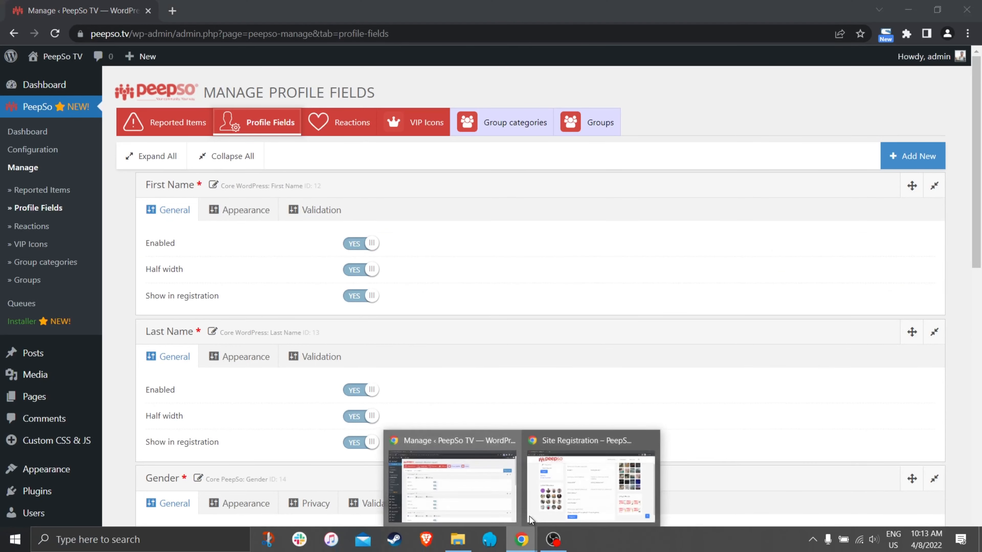
{"action": "left_click", "coordinate": [578, 485]}
{"action": "left_click", "coordinate": [56, 35]}
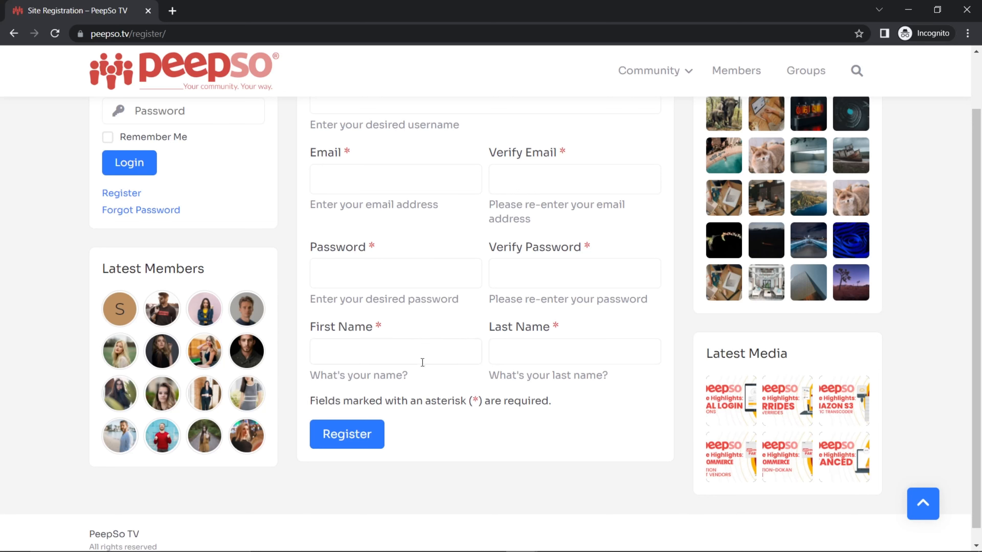
Return to the admin window, disable Half width and Show in registration for First Name and Last Name, and collapse all profile fields.
{"action": "mouse_move", "coordinate": [521, 539]}
{"action": "left_click", "coordinate": [481, 461]}
{"action": "left_click", "coordinate": [359, 270]}
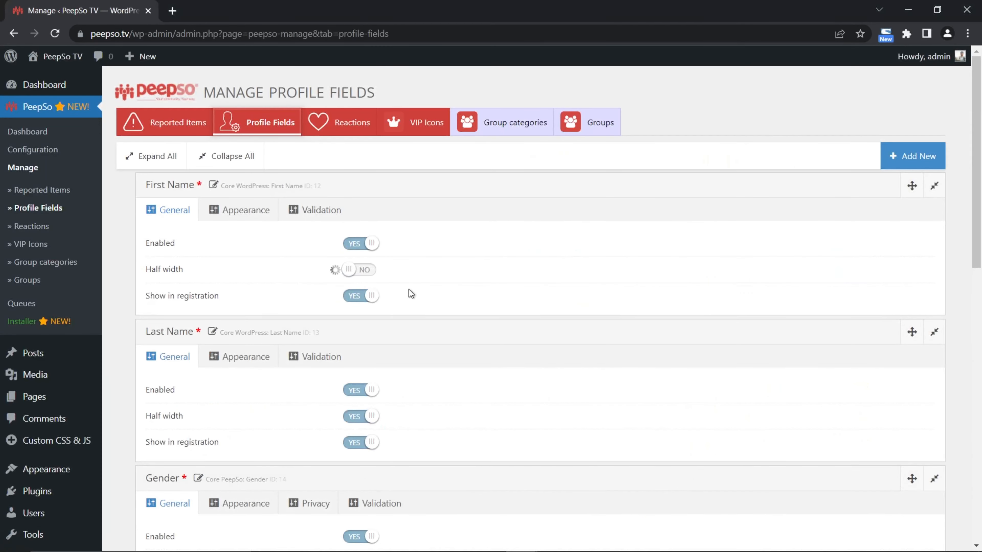
{"action": "left_click", "coordinate": [357, 417]}
{"action": "scroll", "coordinate": [488, 383], "scroll_direction": "down", "scroll_amount": 5}
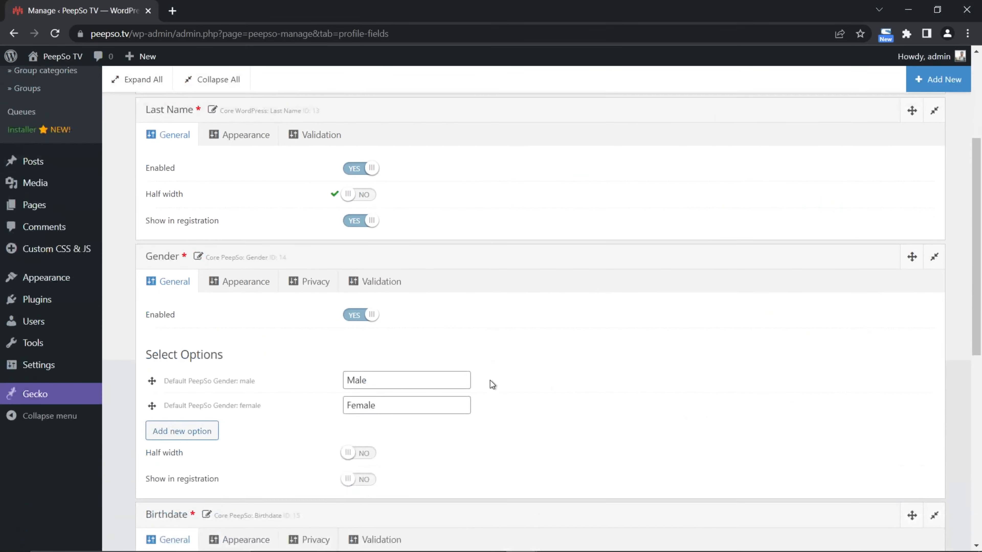
{"action": "left_click", "coordinate": [349, 222]}
{"action": "scroll", "coordinate": [480, 282], "scroll_direction": "up", "scroll_amount": 3}
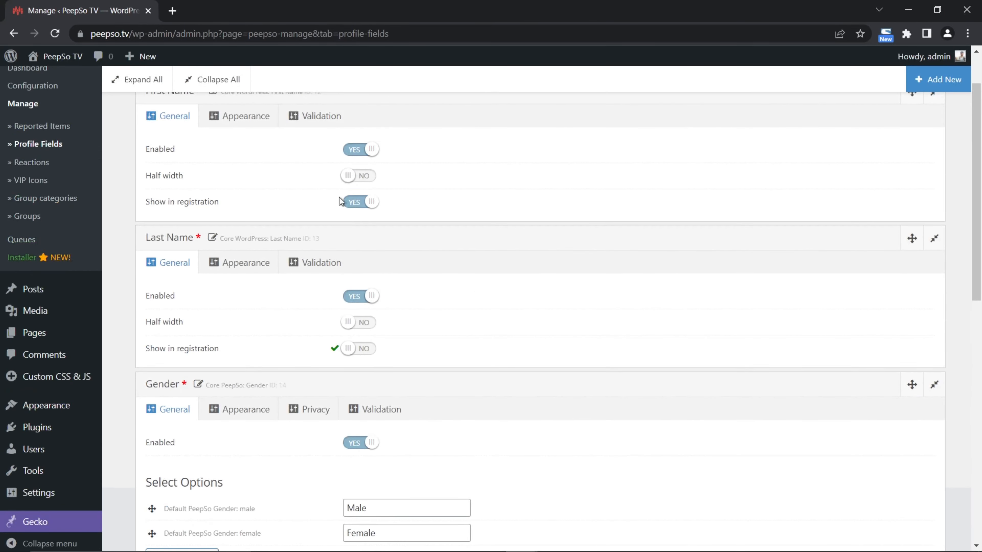
{"action": "left_click", "coordinate": [349, 202]}
{"action": "scroll", "coordinate": [365, 277], "scroll_direction": "up", "scroll_amount": 3}
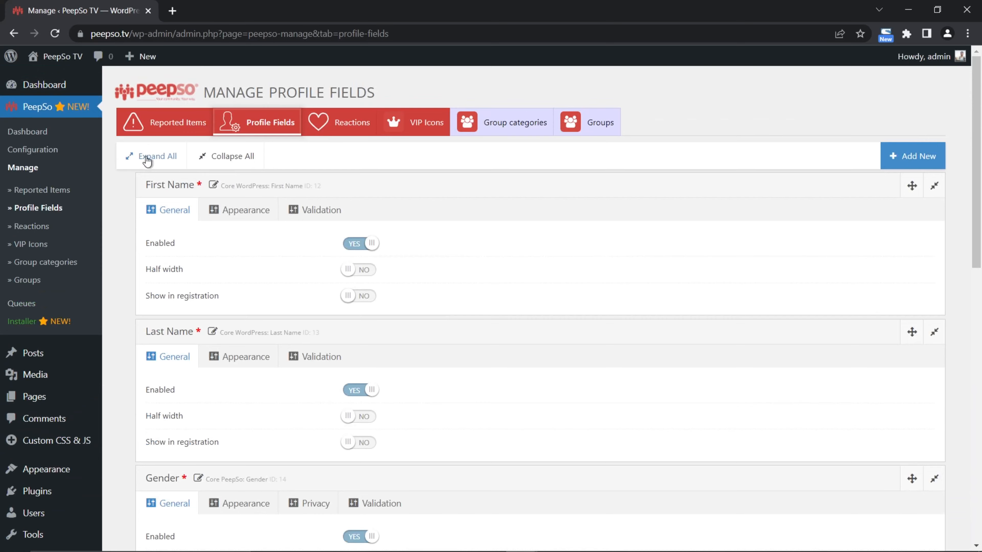
{"action": "left_click", "coordinate": [210, 156]}
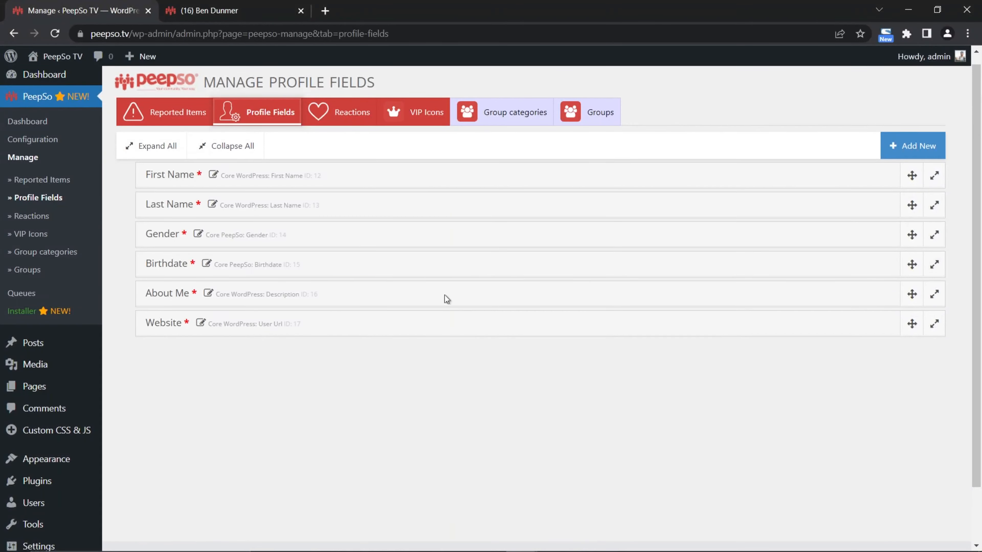
Expand Gender, Last Name and First Name to compare their available settings, then collapse the two name fields.
{"action": "left_click", "coordinate": [329, 236]}
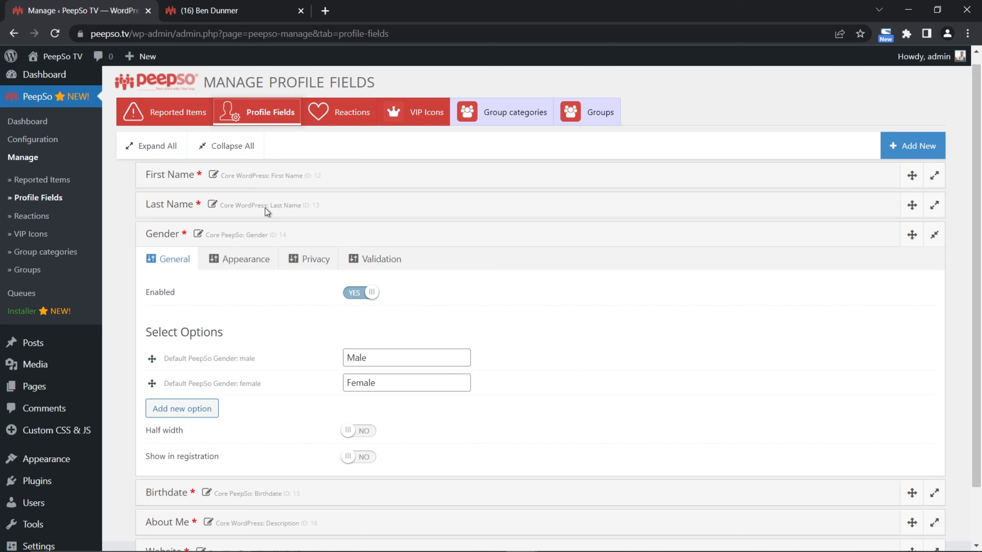
{"action": "left_click", "coordinate": [347, 206]}
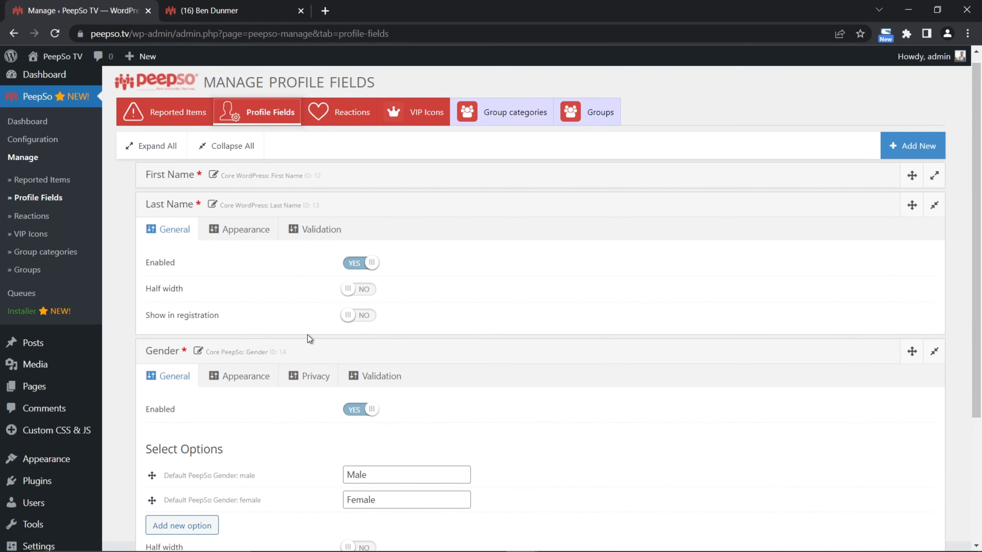
{"action": "scroll", "coordinate": [448, 336], "scroll_direction": "down", "scroll_amount": 2}
{"action": "scroll", "coordinate": [321, 329], "scroll_direction": "up", "scroll_amount": 2}
{"action": "left_click", "coordinate": [335, 181]}
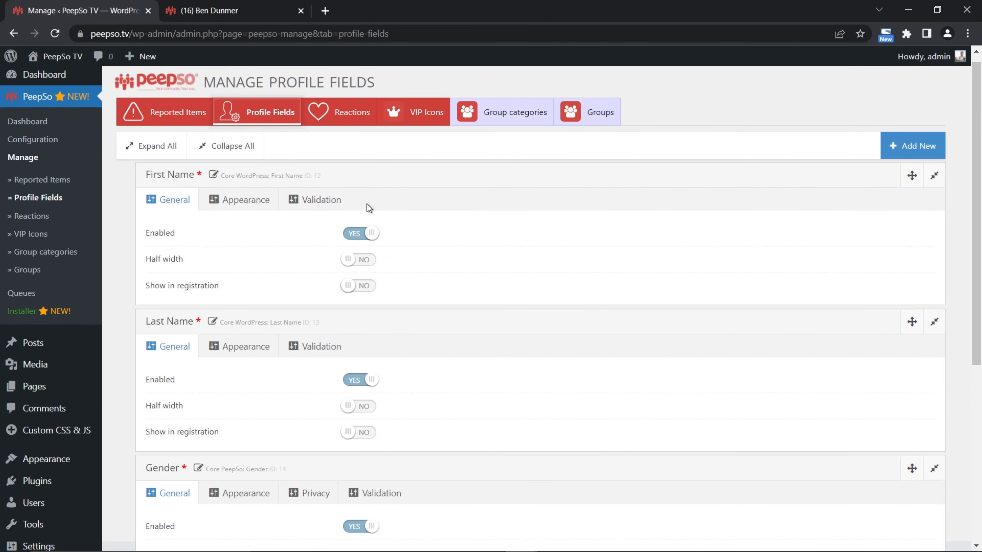
{"action": "left_click", "coordinate": [388, 182]}
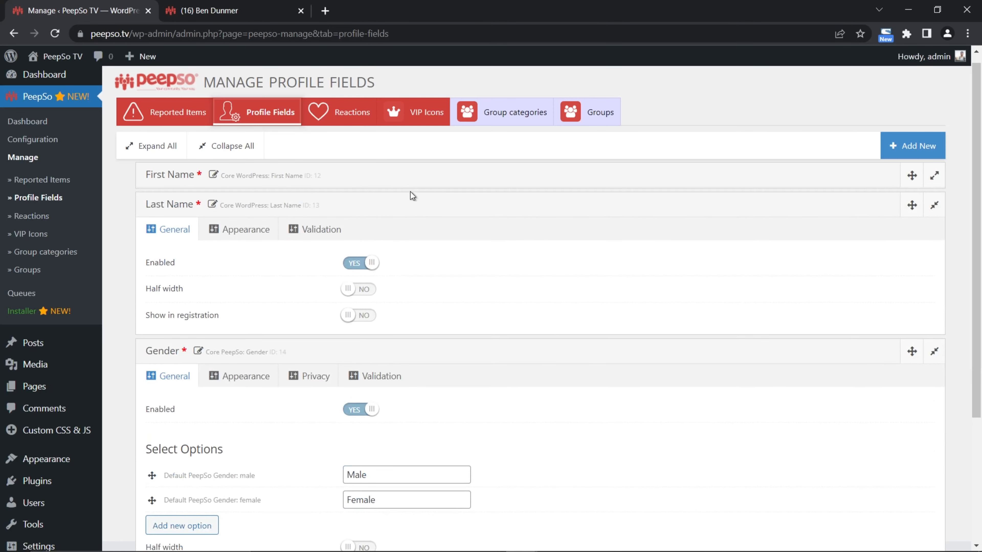
{"action": "left_click", "coordinate": [414, 209]}
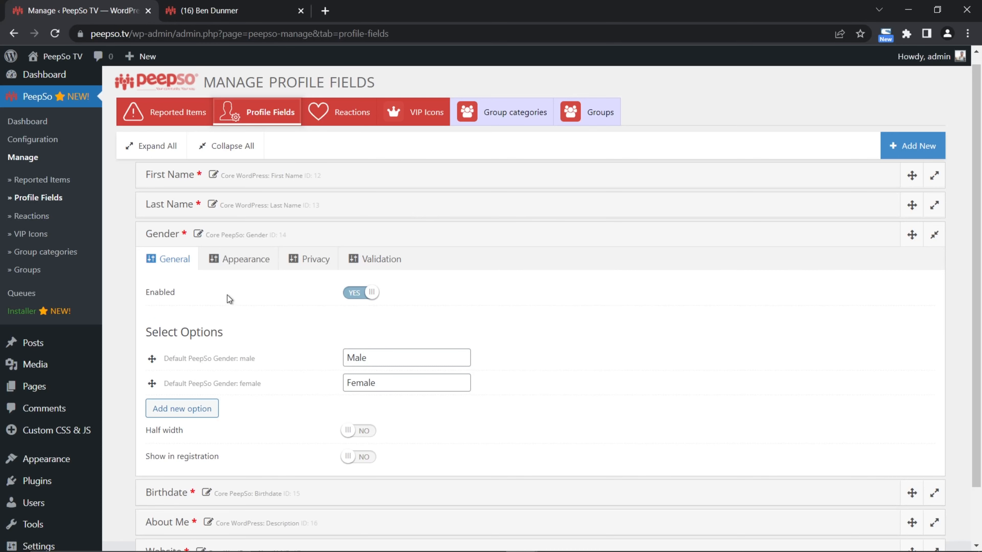
Review the Gender field's Privacy and General settings, then expand Birthdate to view its General settings and collapse it.
{"action": "left_click", "coordinate": [297, 262]}
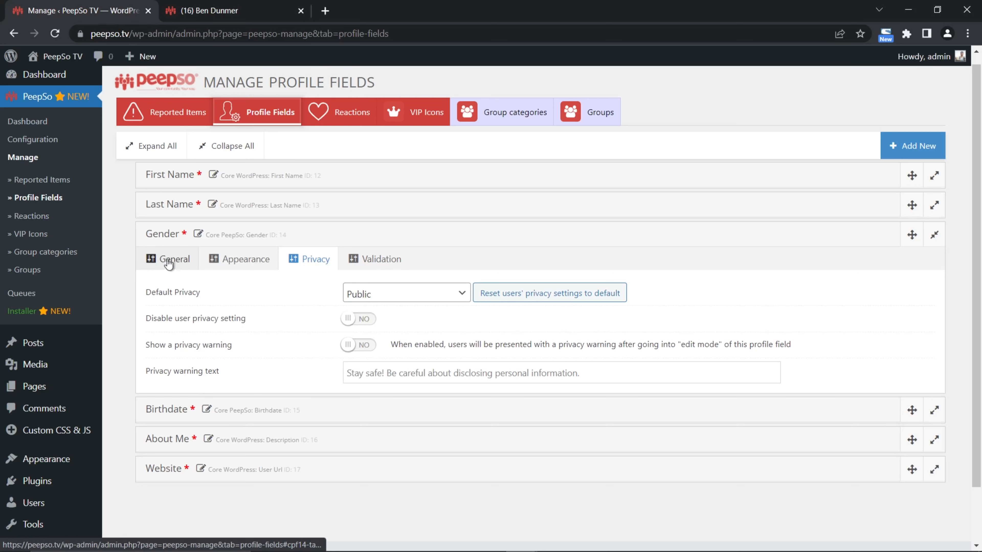
{"action": "left_click", "coordinate": [169, 265]}
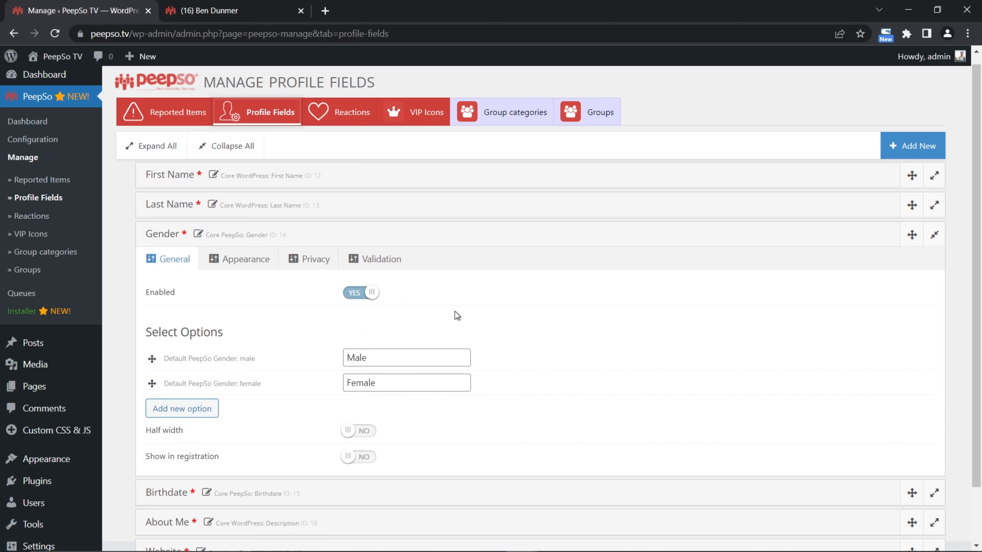
{"action": "scroll", "coordinate": [475, 324], "scroll_direction": "down", "scroll_amount": 3}
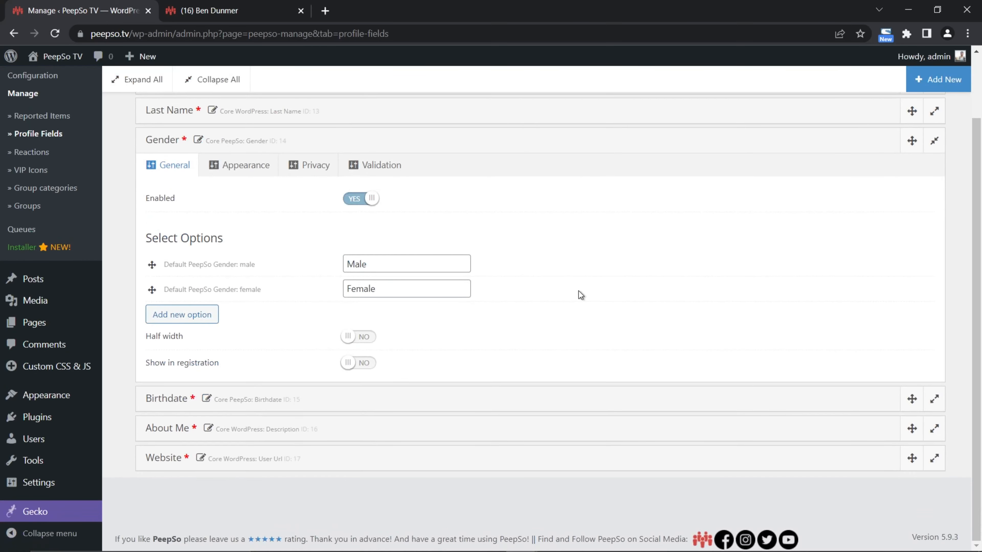
{"action": "left_click", "coordinate": [328, 400]}
{"action": "scroll", "coordinate": [425, 377], "scroll_direction": "down", "scroll_amount": 2}
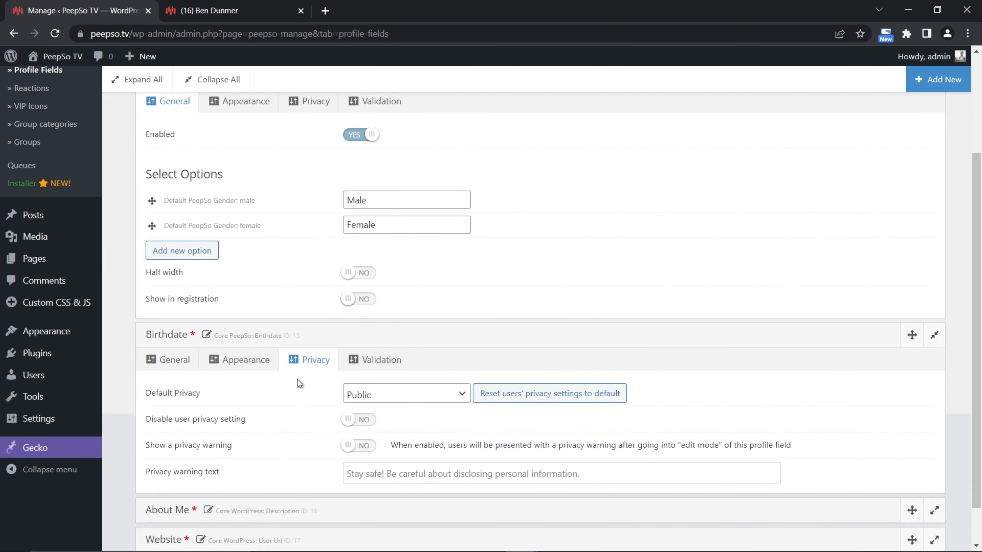
{"action": "left_click", "coordinate": [165, 365]}
{"action": "scroll", "coordinate": [504, 430], "scroll_direction": "down", "scroll_amount": 1}
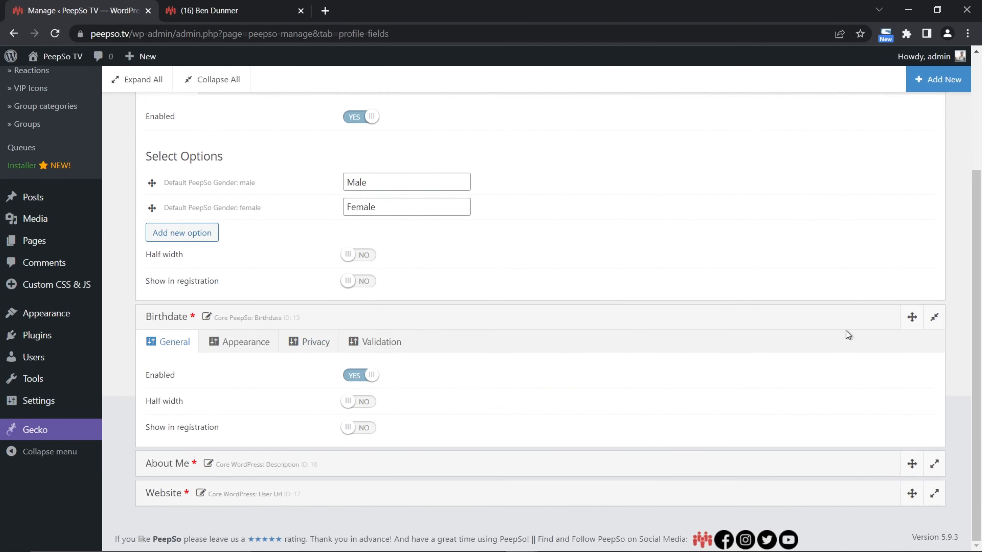
{"action": "left_click", "coordinate": [775, 324]}
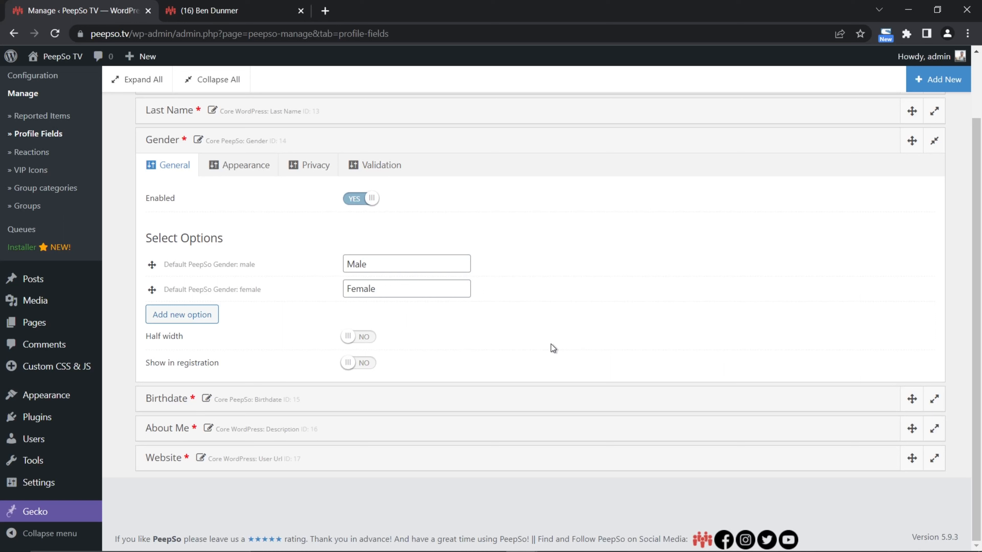
Disable the Gender field and enable it again.
{"action": "left_click", "coordinate": [367, 200]}
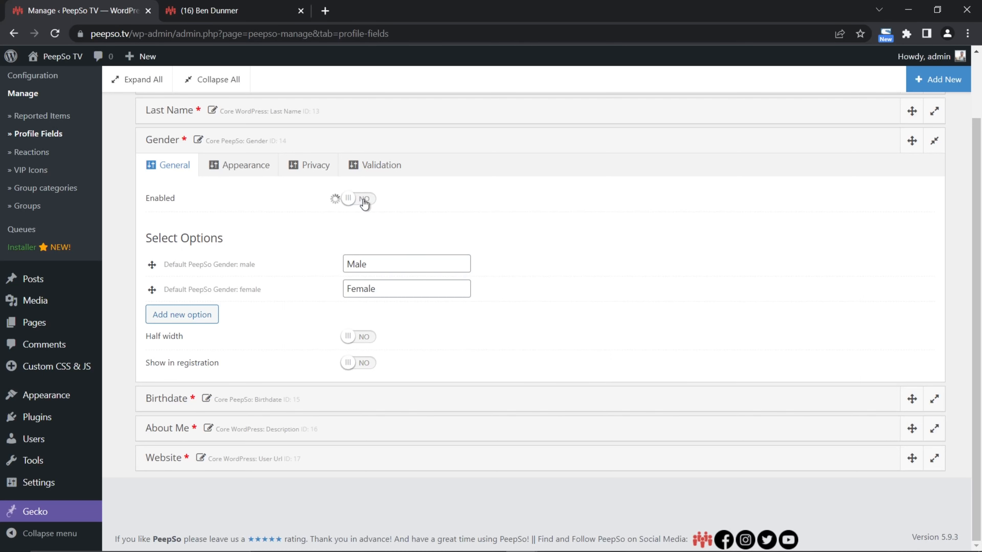
{"action": "left_click", "coordinate": [365, 200]}
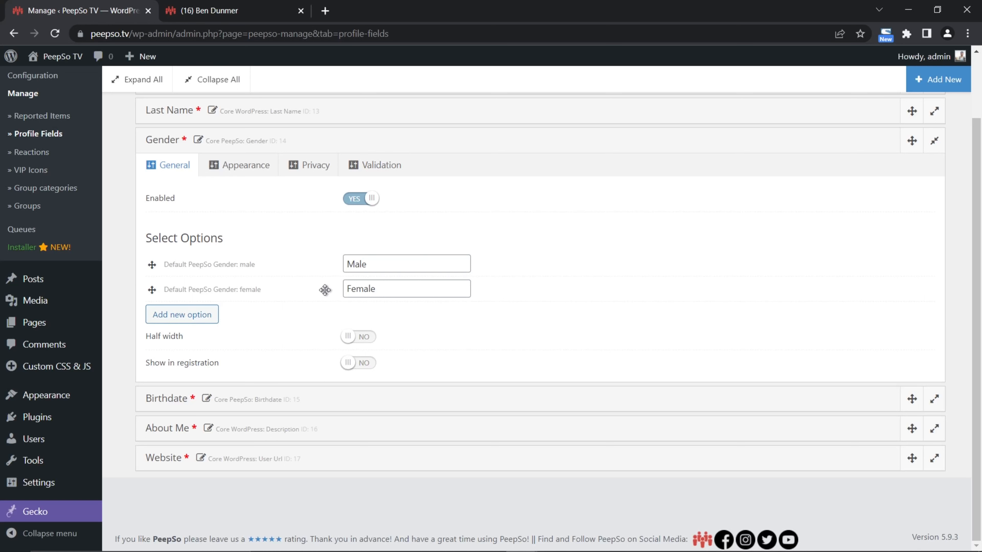
Add a new option named Other to the Gender field and save it.
{"action": "left_click", "coordinate": [198, 316]}
{"action": "left_click", "coordinate": [368, 312]}
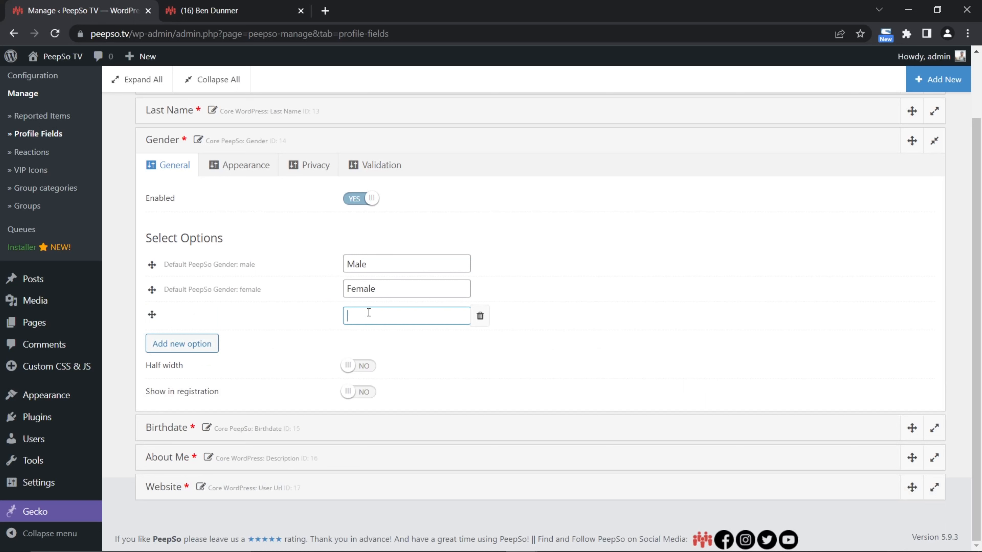
{"action": "left_click", "coordinate": [366, 332]}
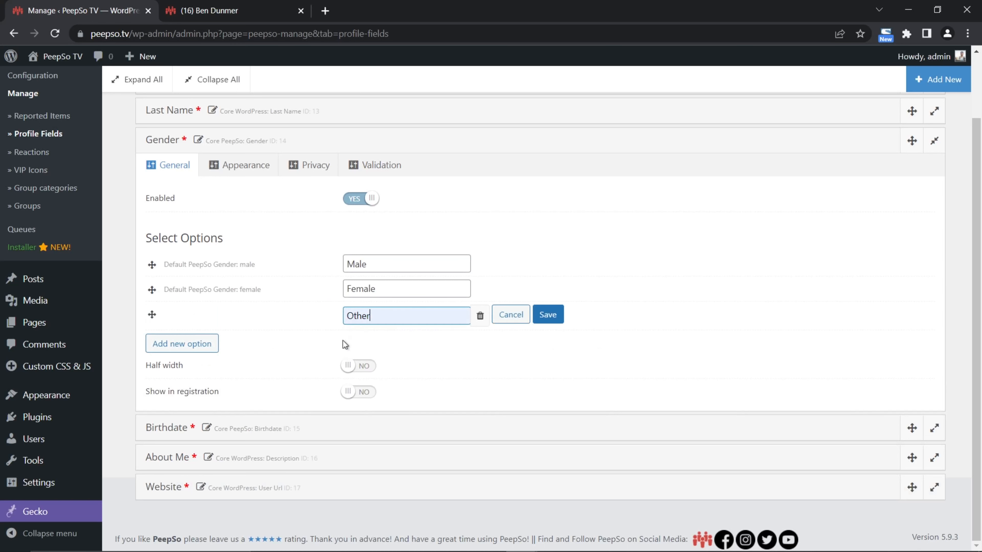
{"action": "left_click", "coordinate": [555, 318]}
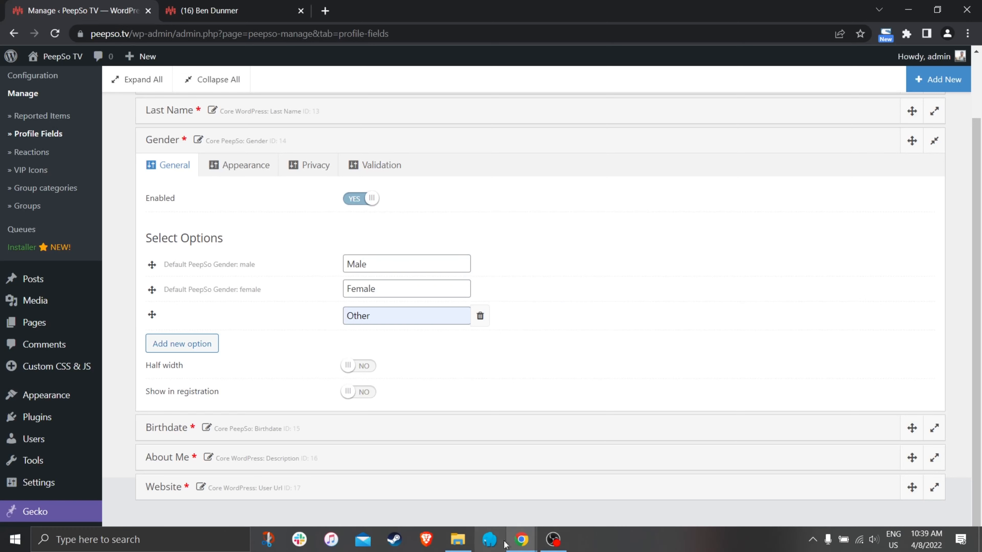
Enable Show in registration for the Gender field and check its options on the site registration page.
{"action": "left_click", "coordinate": [358, 391]}
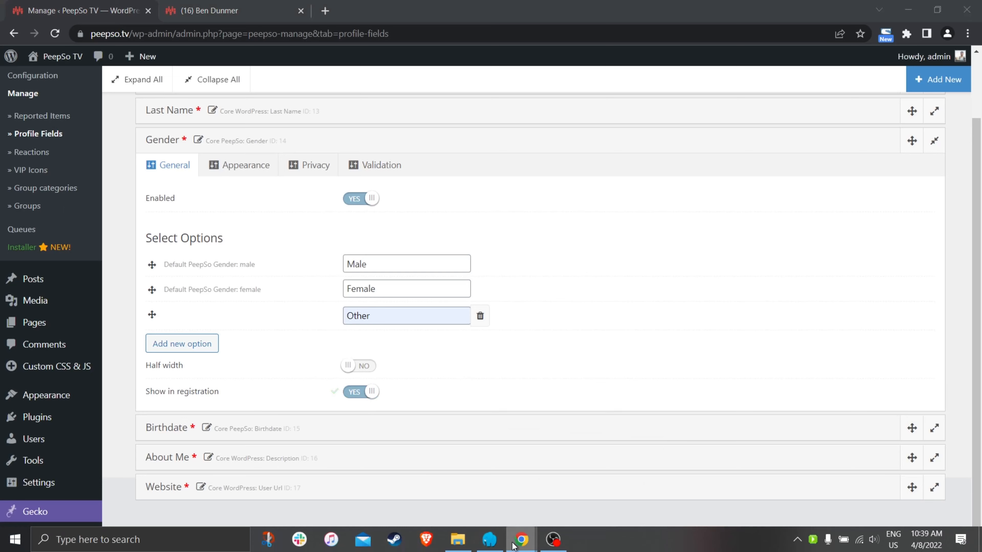
{"action": "mouse_move", "coordinate": [521, 539]}
{"action": "left_click", "coordinate": [564, 492]}
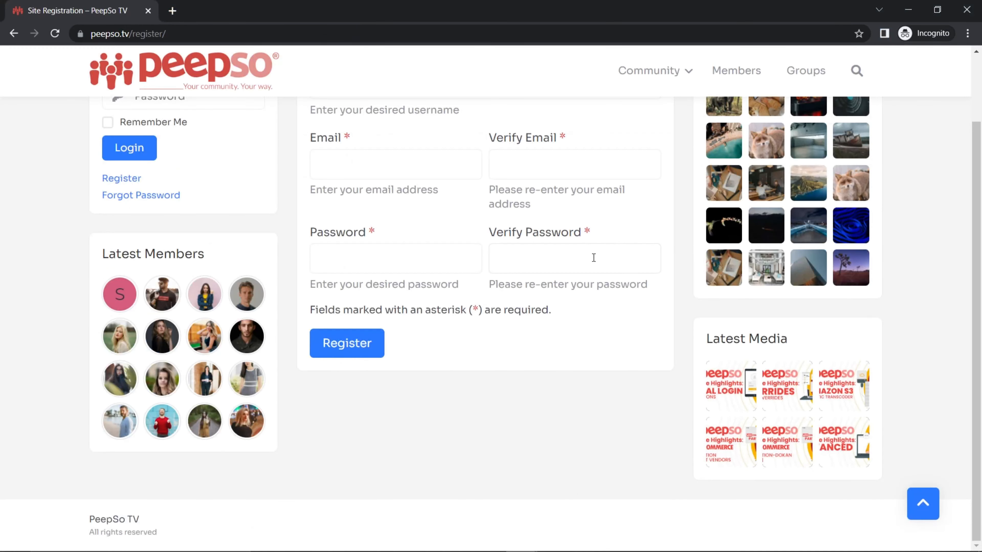
{"action": "scroll", "coordinate": [559, 424], "scroll_direction": "up", "scroll_amount": 2}
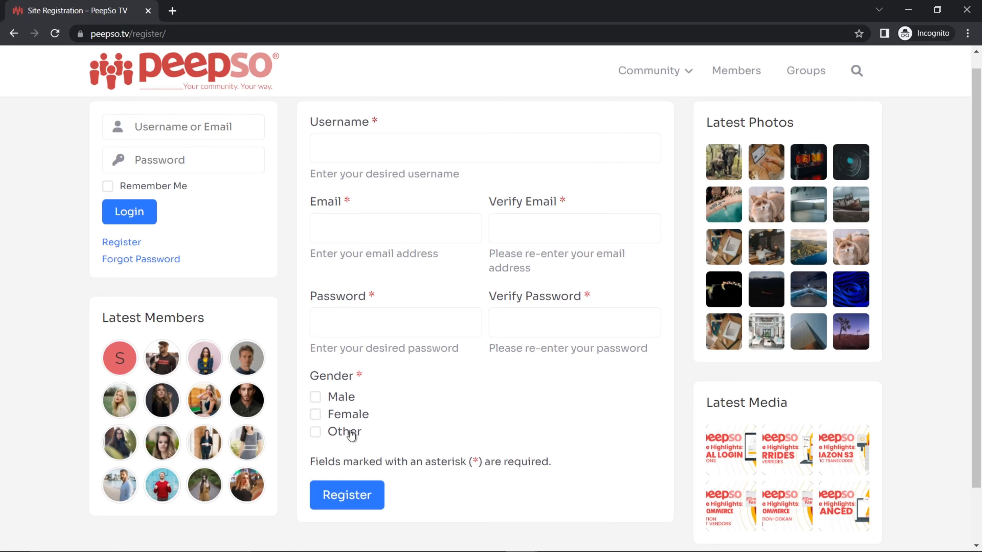
Return to the admin window and review the Display choices in the Gender field's Appearance settings.
{"action": "mouse_move", "coordinate": [518, 546]}
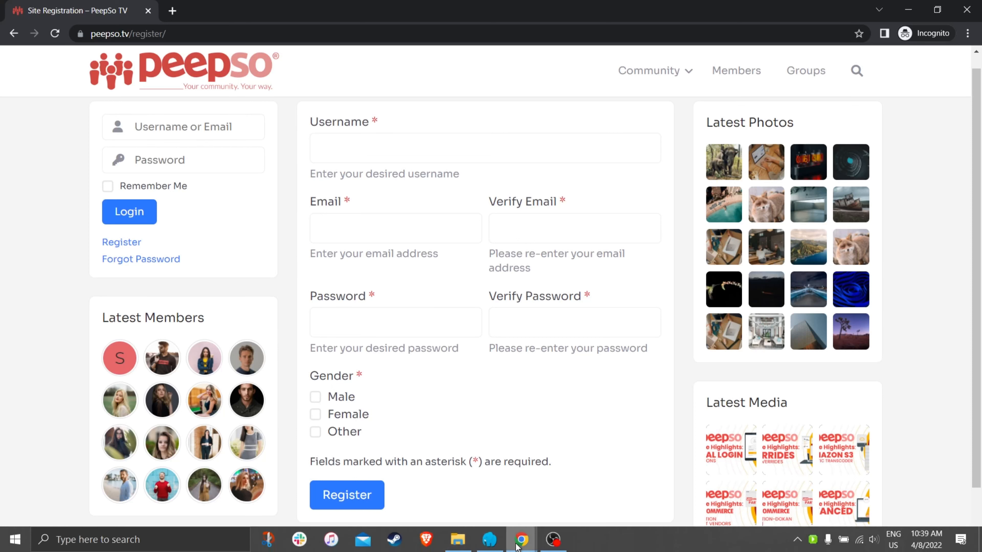
{"action": "left_click", "coordinate": [479, 478]}
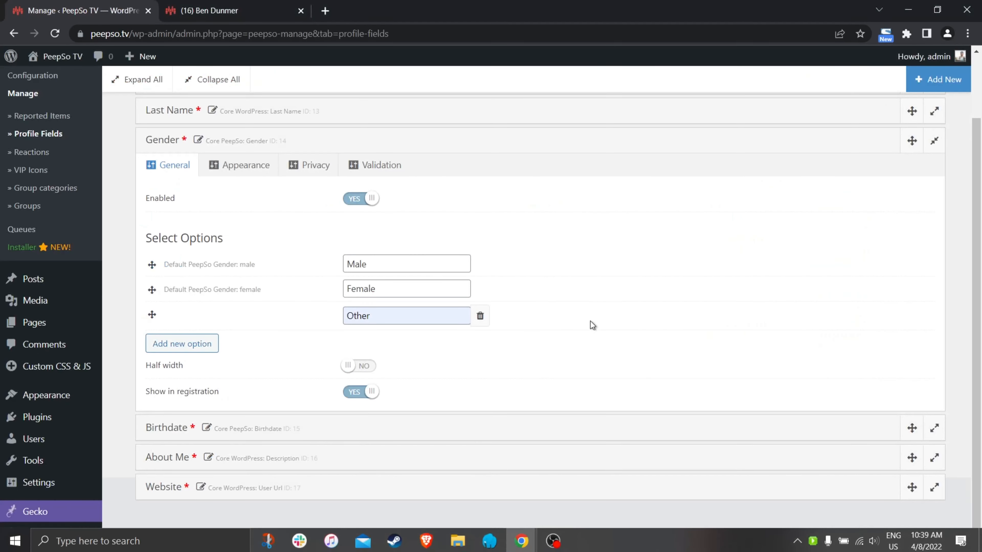
{"action": "left_click", "coordinate": [243, 168]}
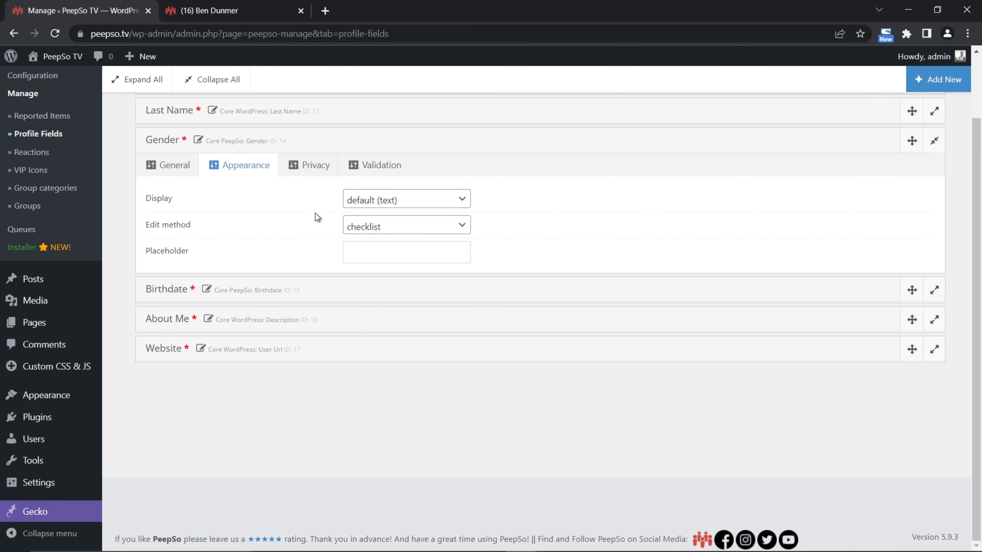
{"action": "left_click", "coordinate": [462, 199]}
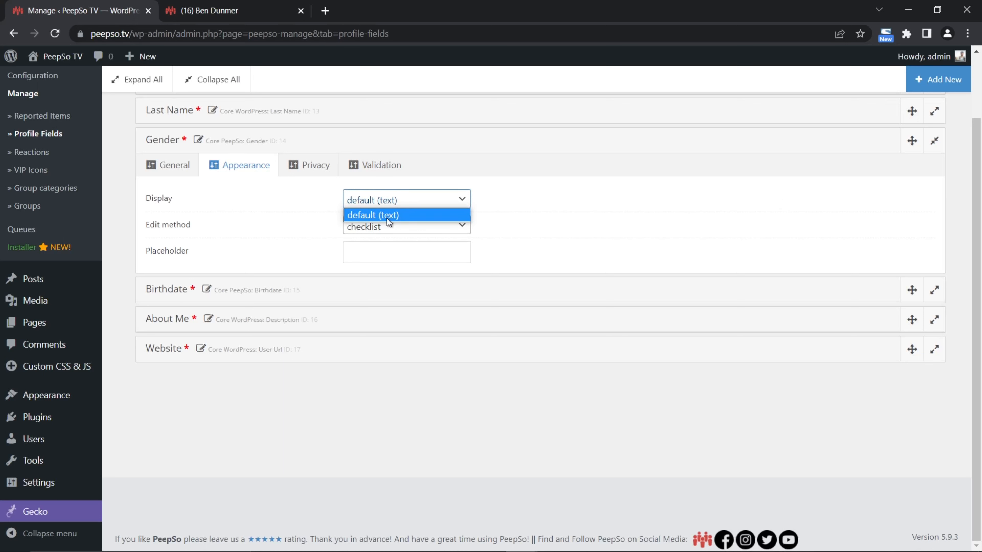
{"action": "triple_click", "coordinate": [519, 213]}
{"action": "left_click", "coordinate": [520, 212]}
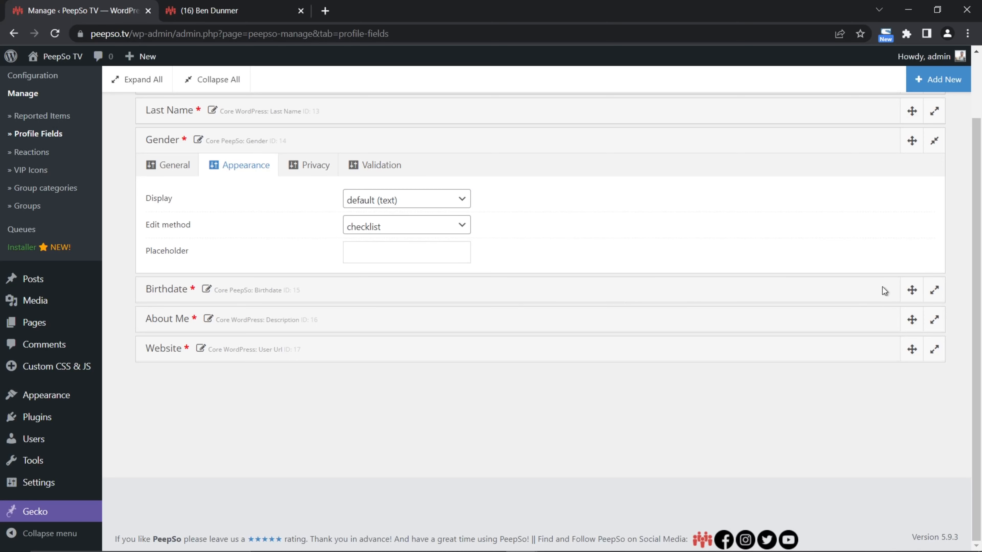
Set the Birthdate field's Display to date (WordPress format) in its Appearance settings, then collapse the field.
{"action": "left_click", "coordinate": [934, 291]}
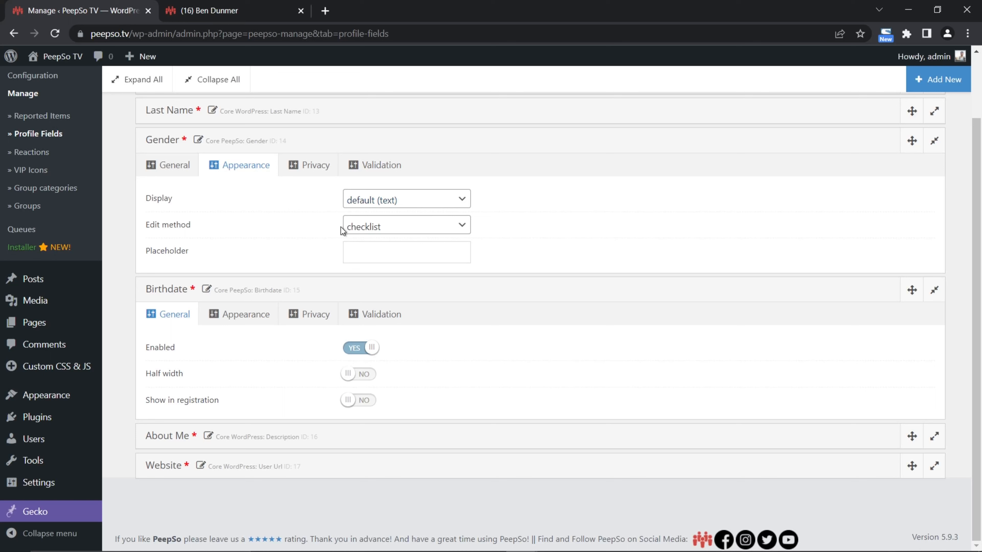
{"action": "left_click", "coordinate": [241, 309]}
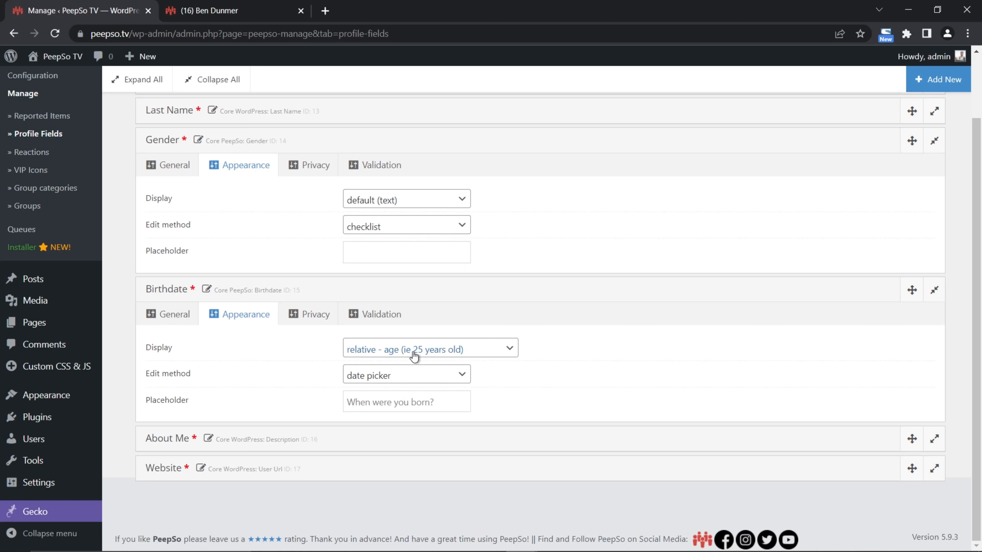
{"action": "left_click", "coordinate": [518, 351]}
{"action": "left_click", "coordinate": [399, 368]}
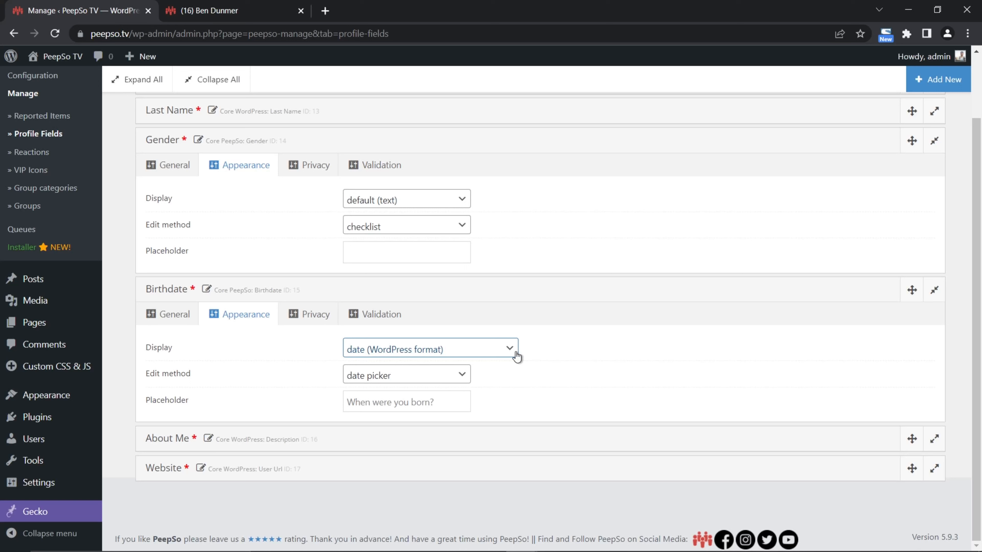
{"action": "left_click", "coordinate": [935, 290]}
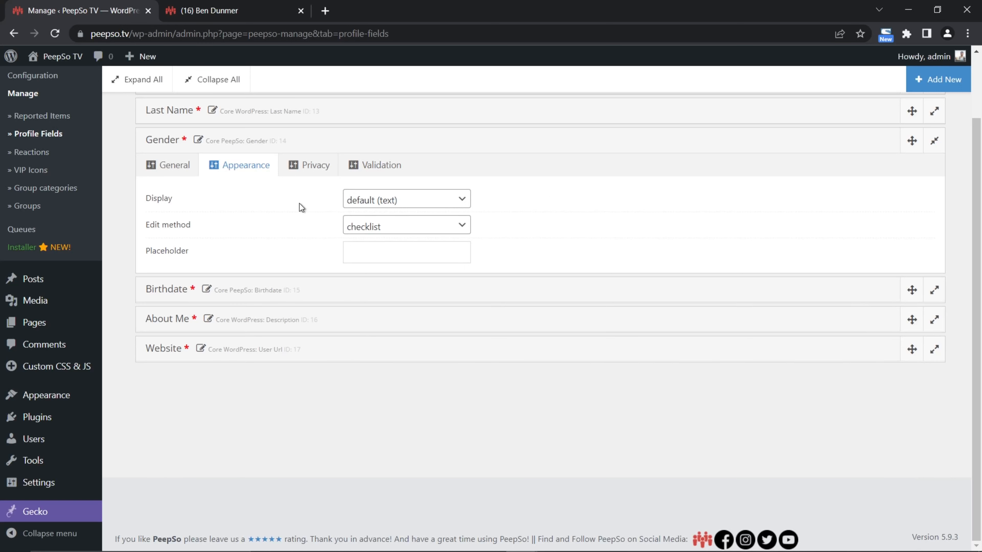
Check how Gender is displayed on the user's profile About page, then return to the Gender field's Appearance settings.
{"action": "left_click", "coordinate": [200, 11]}
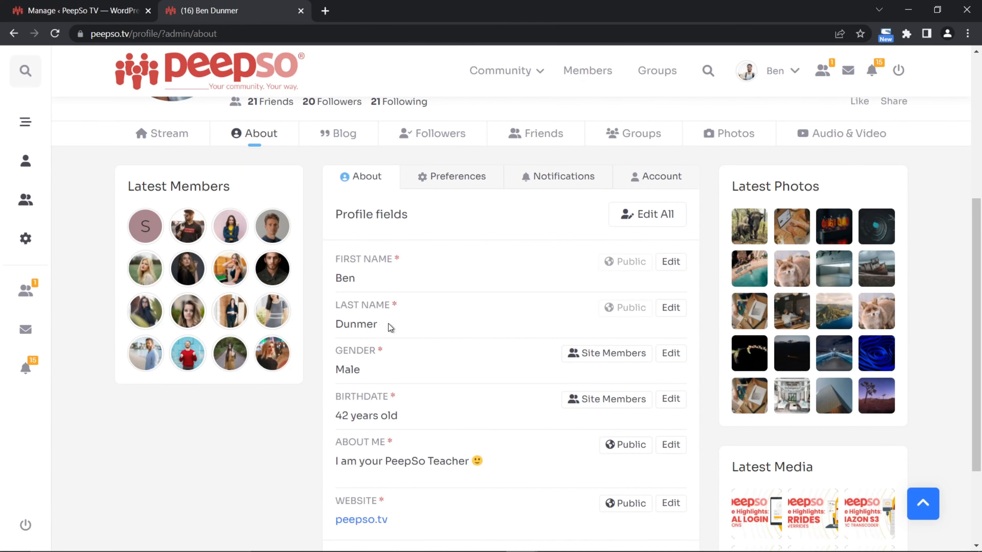
{"action": "double_click", "coordinate": [341, 374]}
{"action": "left_click", "coordinate": [97, 11]}
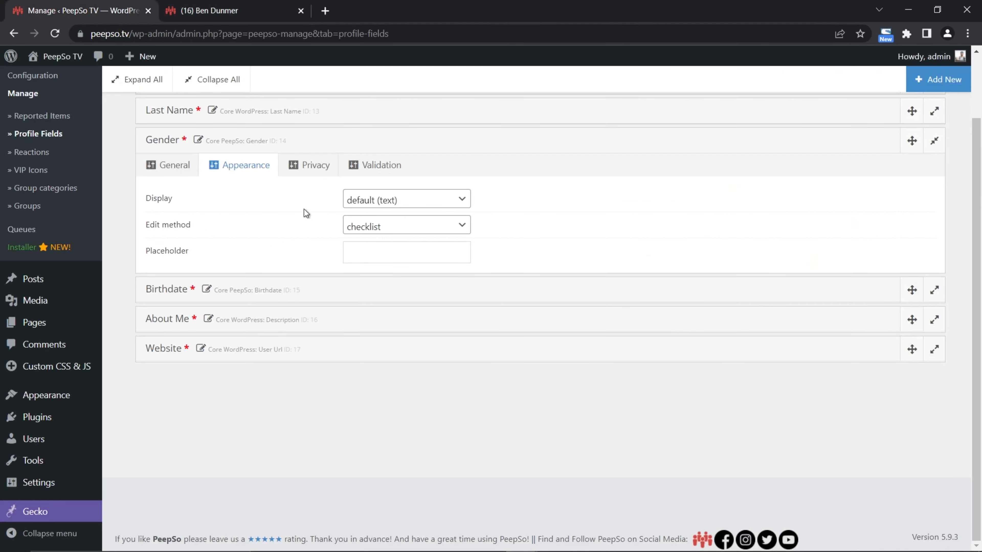
{"action": "left_click", "coordinate": [166, 173]}
{"action": "left_click", "coordinate": [241, 170]}
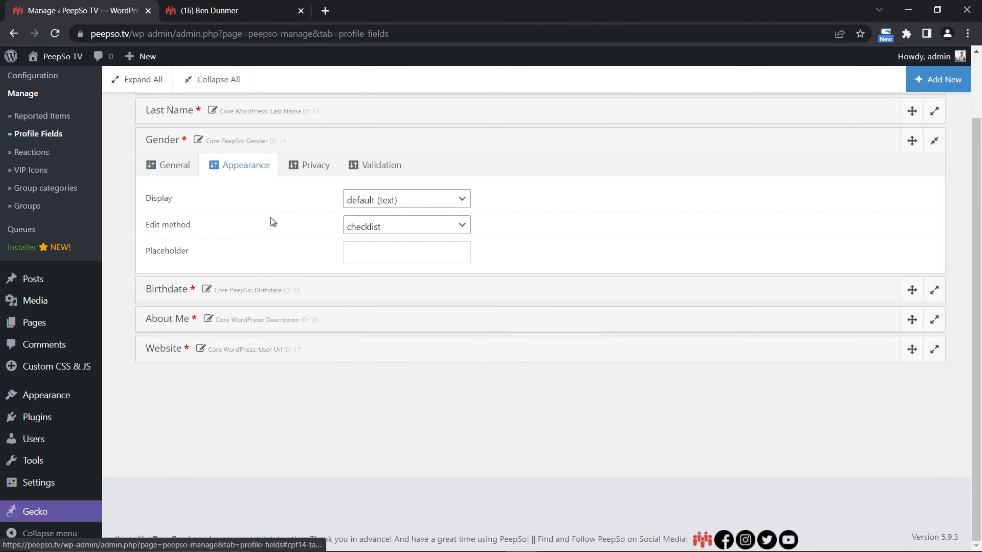
Switch the Gender field's Edit method to dropdown and back to checklist.
{"action": "left_click", "coordinate": [460, 226]}
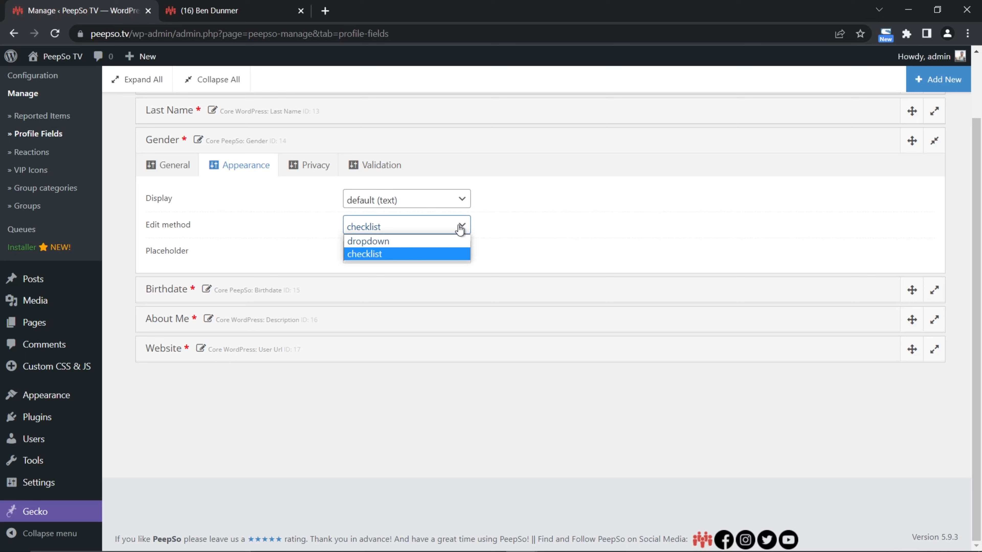
{"action": "left_click", "coordinate": [369, 242]}
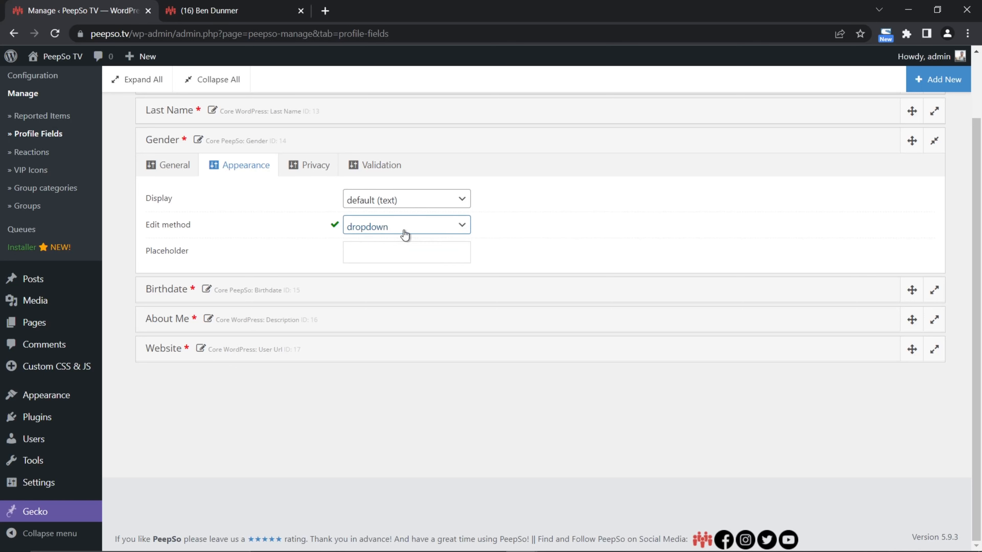
{"action": "left_click", "coordinate": [457, 227]}
{"action": "left_click", "coordinate": [367, 252]}
{"action": "left_click", "coordinate": [462, 226]}
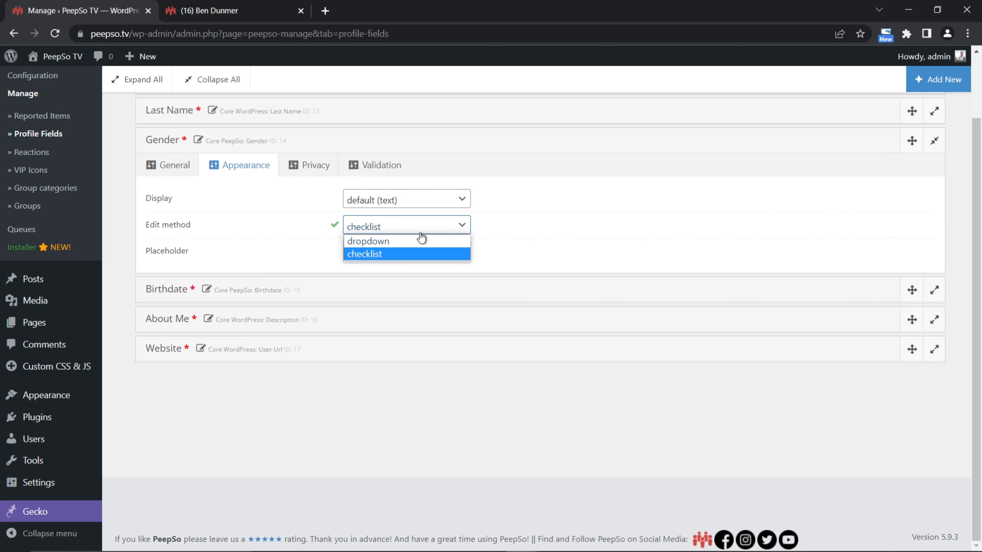
{"action": "left_click", "coordinate": [384, 253]}
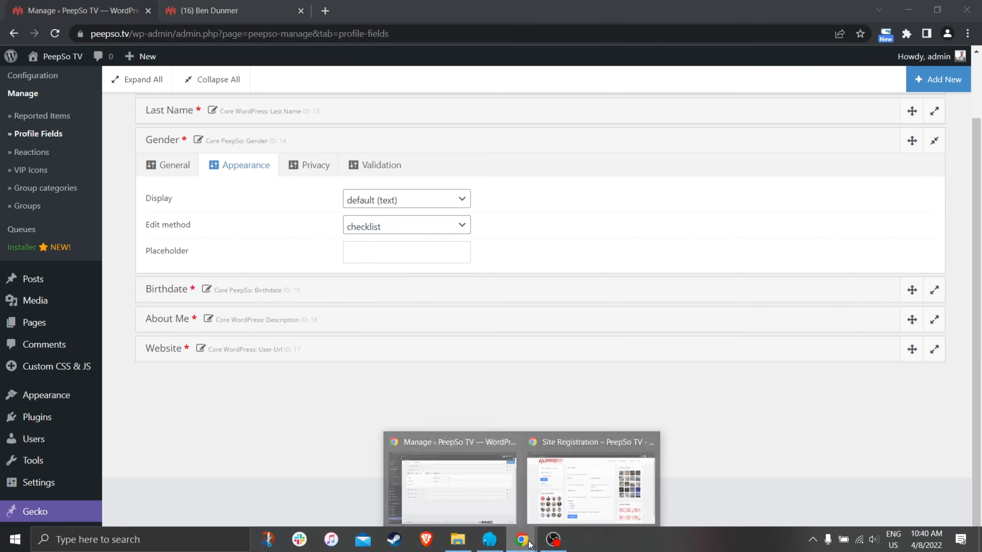
Examine the Gender checklist on the registration page and return to the admin window.
{"action": "mouse_move", "coordinate": [526, 546]}
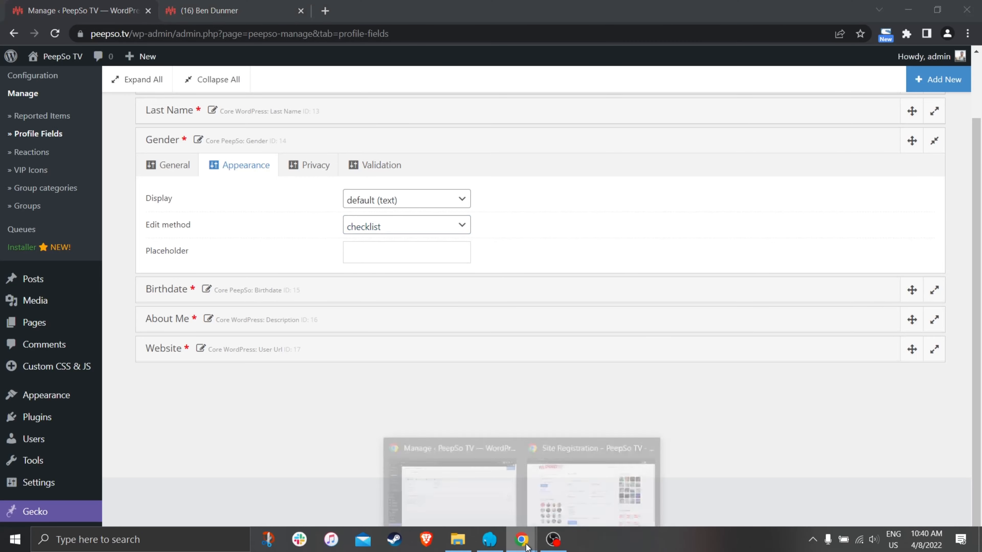
{"action": "left_click", "coordinate": [563, 427]}
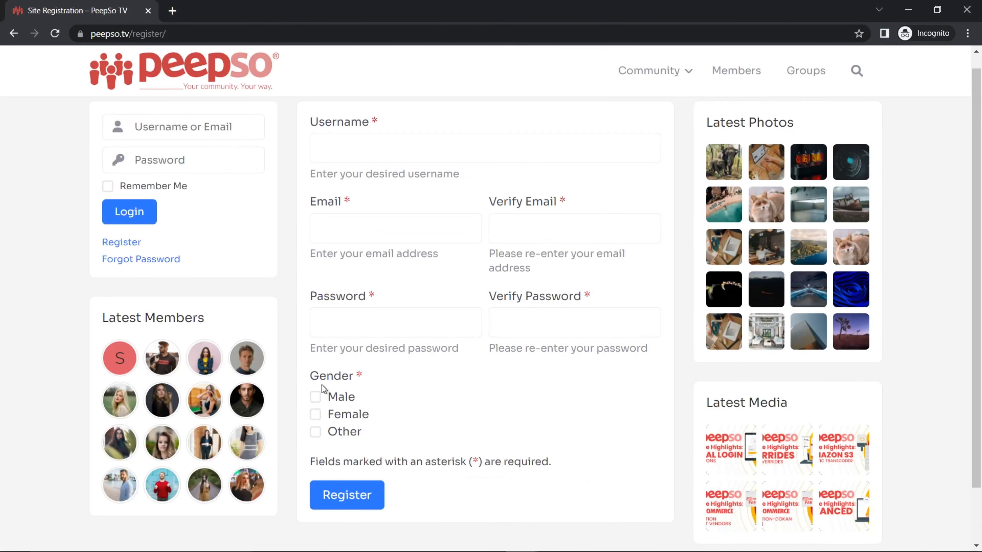
{"action": "mouse_move", "coordinate": [526, 546]}
{"action": "left_click", "coordinate": [491, 498]}
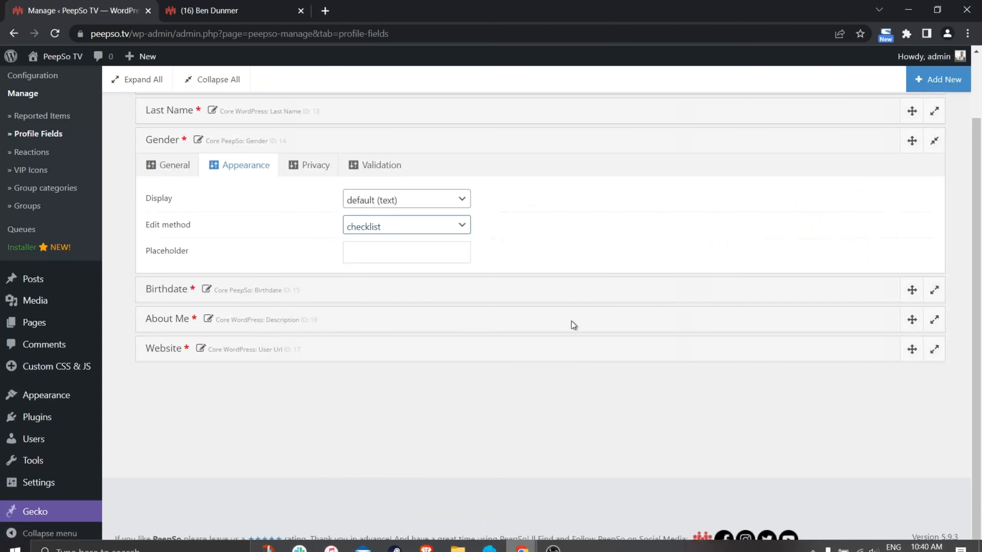
Set the Gender field's Edit method to dropdown and inspect its option list on the registration page.
{"action": "left_click", "coordinate": [407, 224]}
{"action": "left_click", "coordinate": [402, 239]}
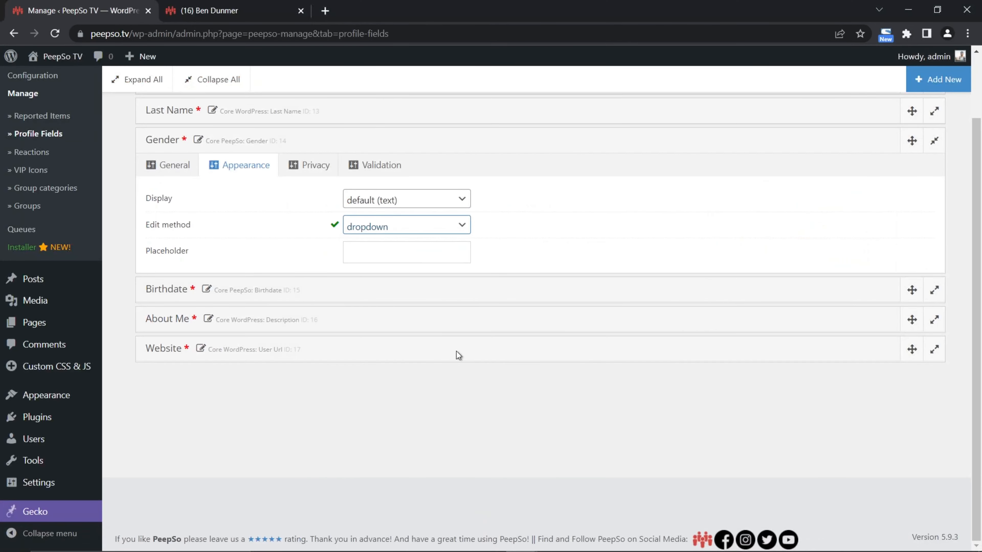
{"action": "mouse_move", "coordinate": [521, 539]}
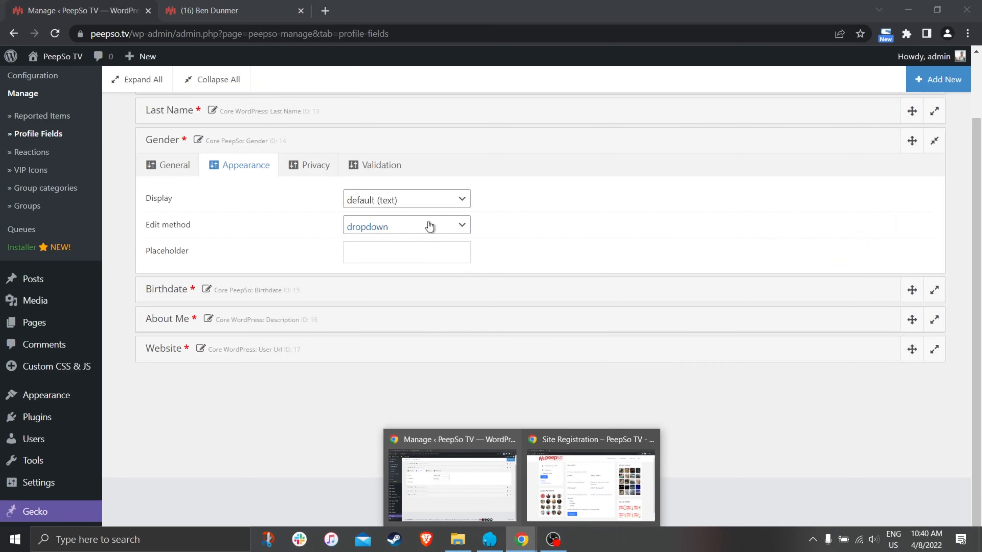
{"action": "left_click", "coordinate": [571, 479]}
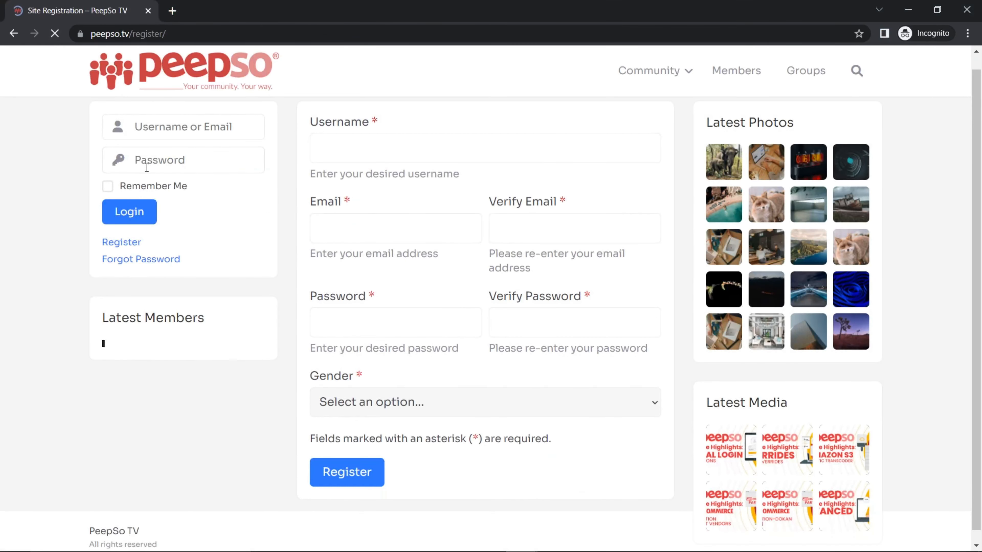
{"action": "left_click", "coordinate": [657, 404]}
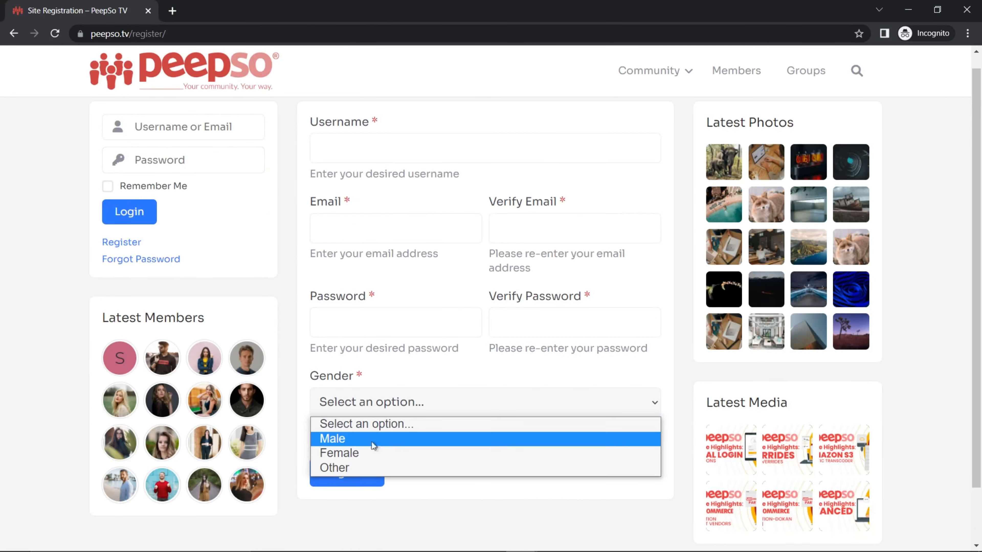
{"action": "left_click", "coordinate": [490, 503]}
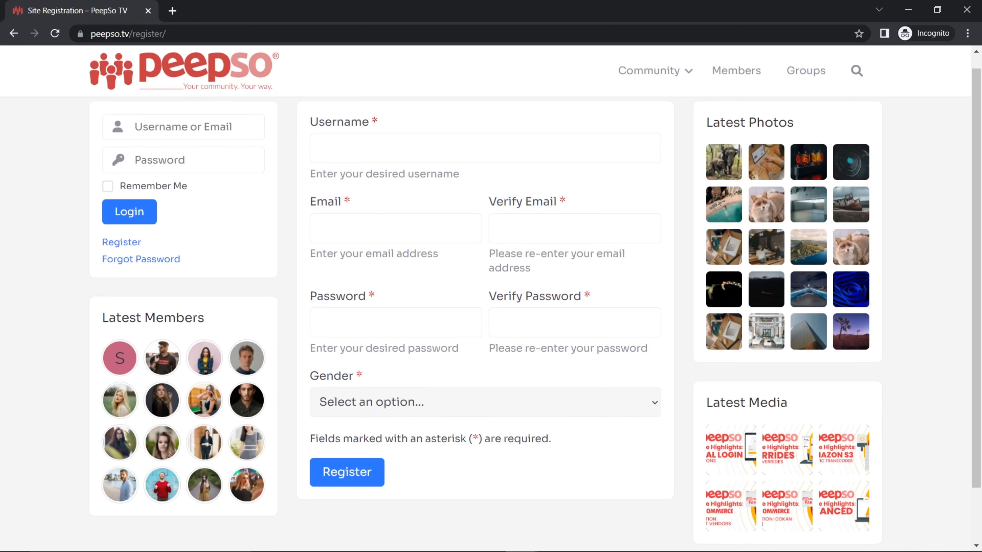
Open the Gender field for editing on the user's profile About page and inspect its dropdown options, keeping Male selected.
{"action": "mouse_move", "coordinate": [522, 545]}
{"action": "left_click", "coordinate": [459, 481]}
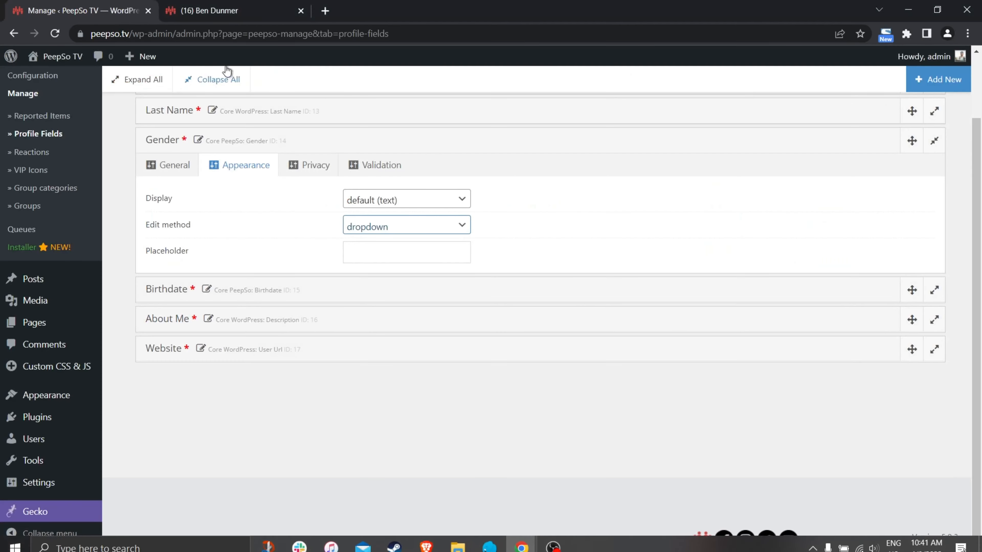
{"action": "left_click", "coordinate": [203, 12]}
{"action": "left_click", "coordinate": [277, 442]}
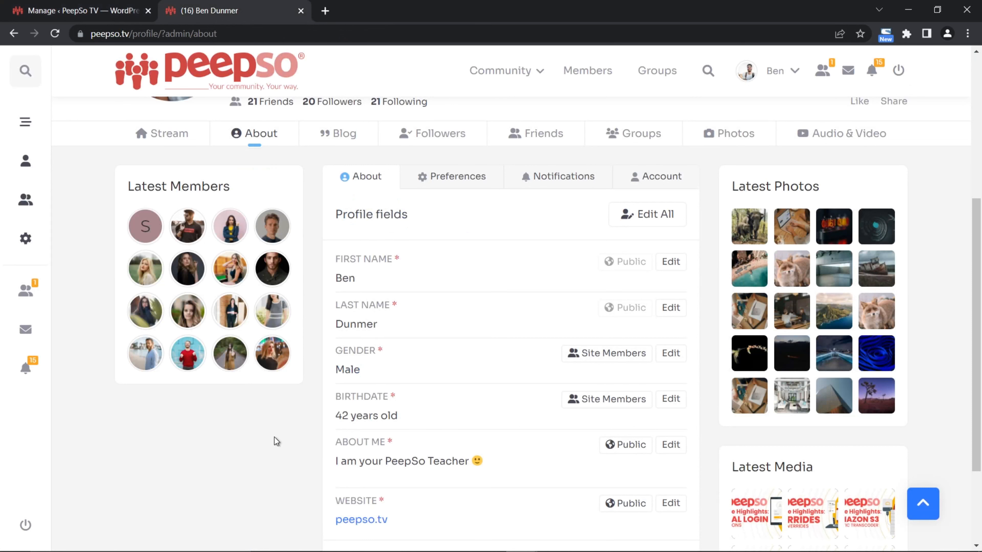
{"action": "left_click", "coordinate": [672, 361]}
{"action": "scroll", "coordinate": [512, 344], "scroll_direction": "down", "scroll_amount": 3}
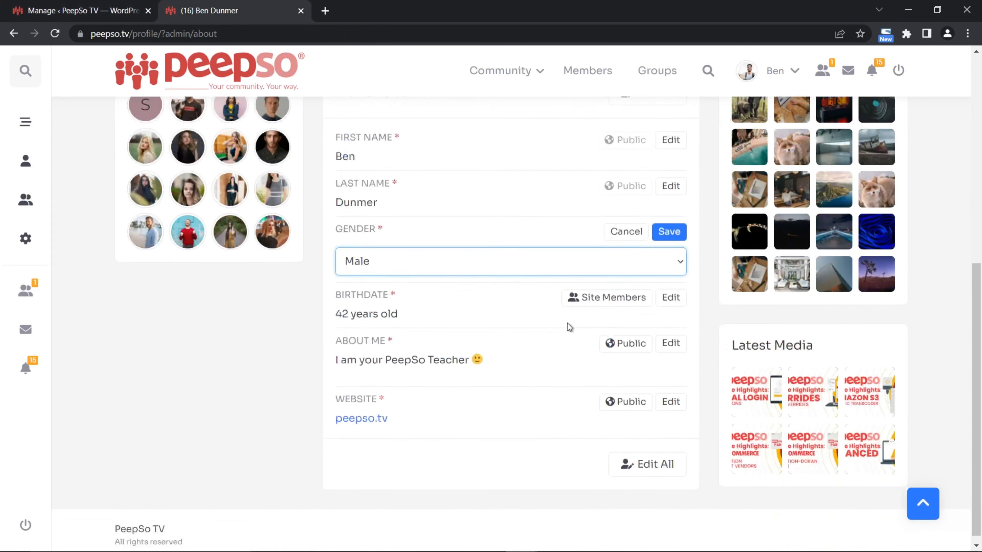
{"action": "left_click", "coordinate": [681, 257]}
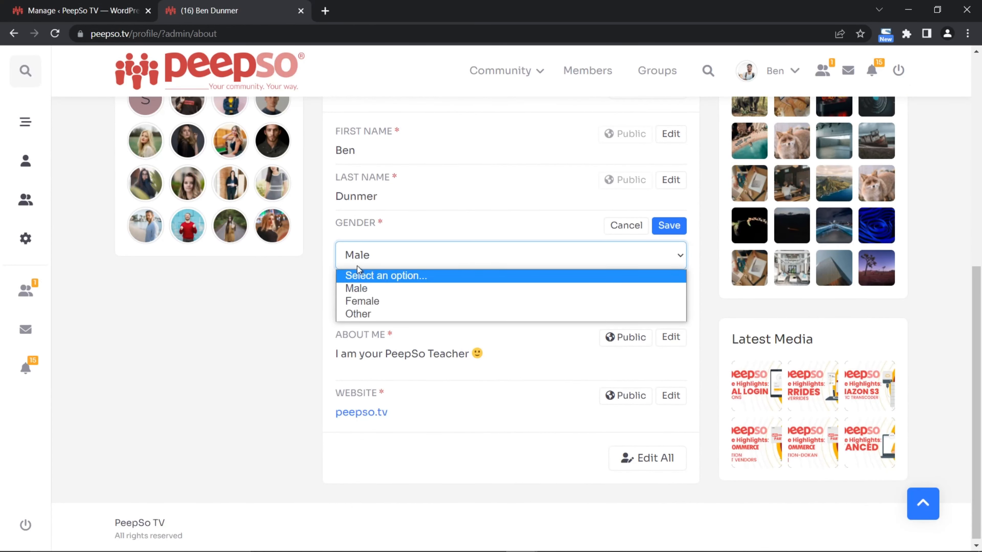
{"action": "left_click", "coordinate": [413, 255]}
{"action": "mouse_move", "coordinate": [549, 546]}
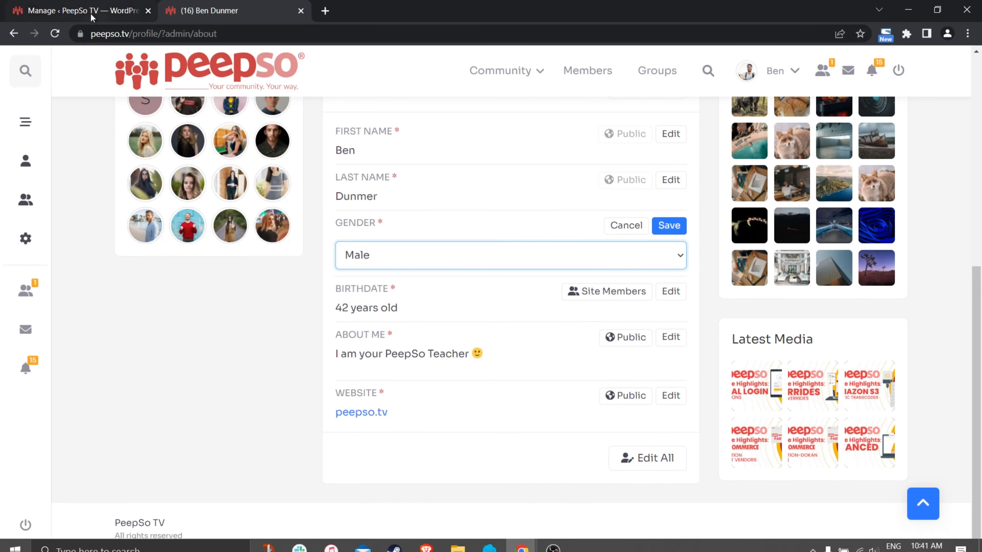
Return to the admin profile fields and set the Gender field's Edit method to checklist.
{"action": "left_click", "coordinate": [83, 10]}
{"action": "left_click", "coordinate": [457, 226]}
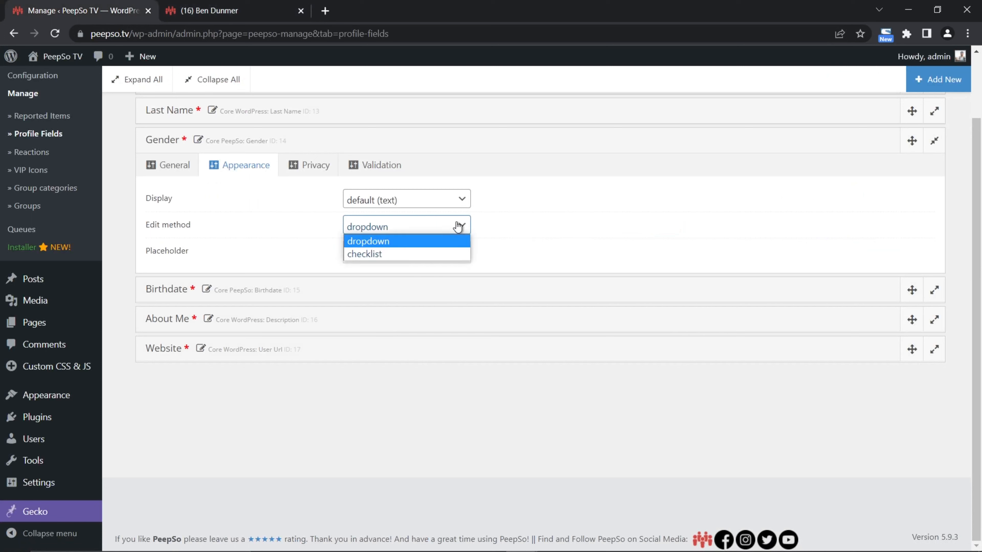
{"action": "left_click", "coordinate": [376, 253]}
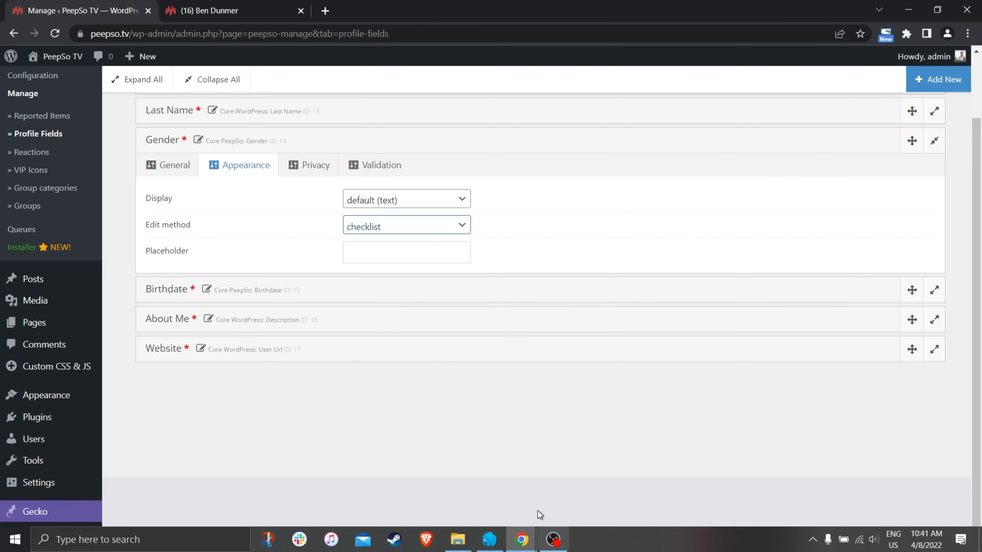
Reload the user's profile About page, edit Gender, try the Female and Other options, and save it with Male selected.
{"action": "key", "text": "ctrl+Tab"}
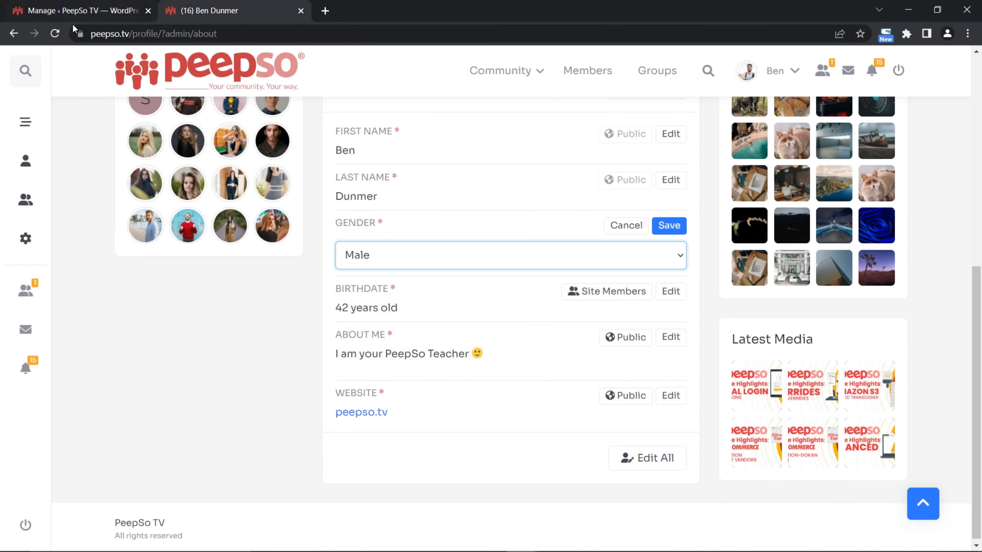
{"action": "left_click", "coordinate": [55, 33]}
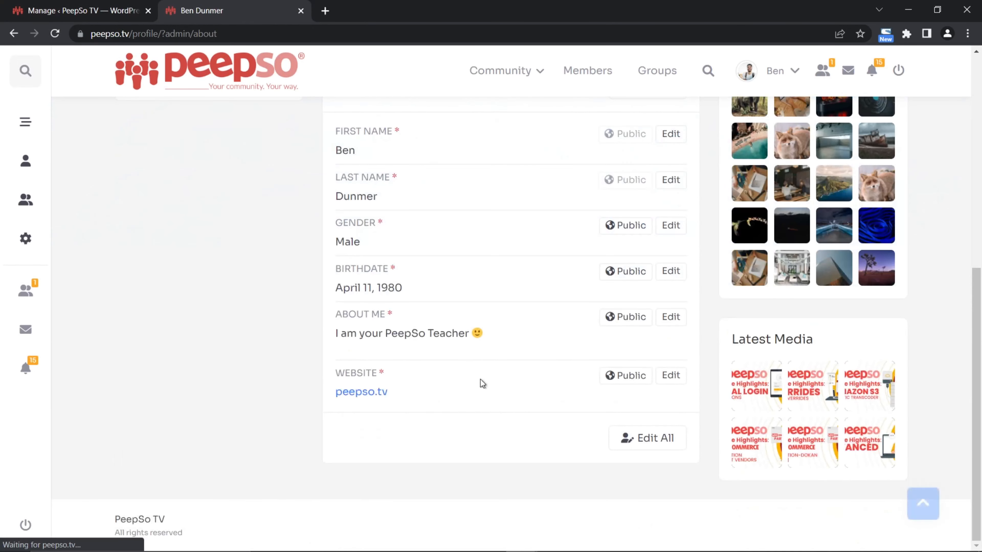
{"action": "left_click", "coordinate": [670, 225]}
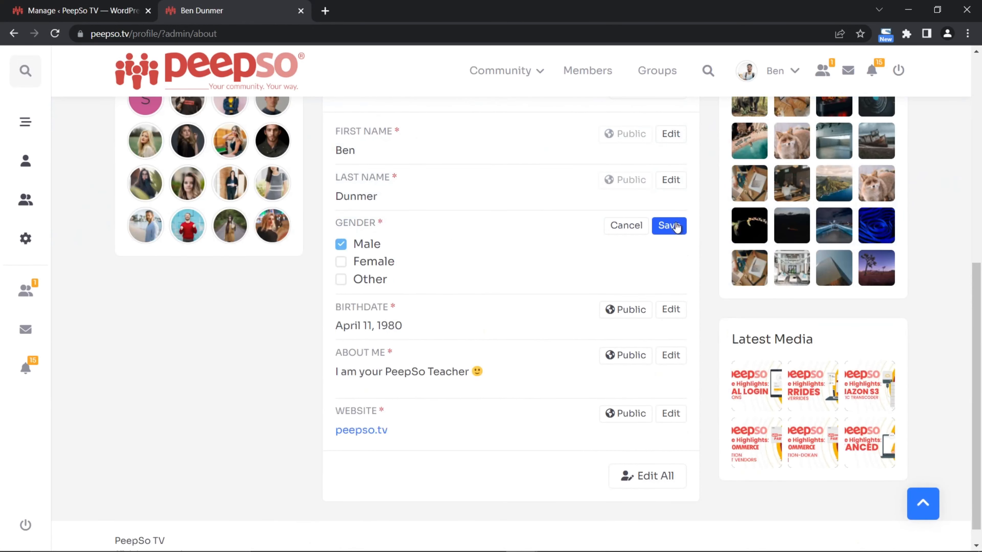
{"action": "left_click", "coordinate": [341, 262]}
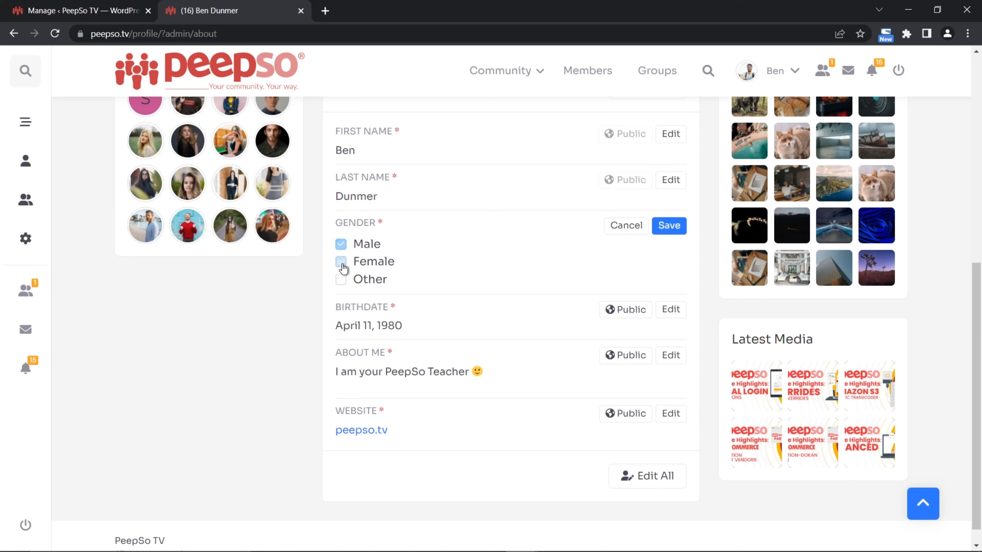
{"action": "left_click", "coordinate": [341, 279]}
{"action": "left_click", "coordinate": [340, 244]}
{"action": "left_click", "coordinate": [668, 226]}
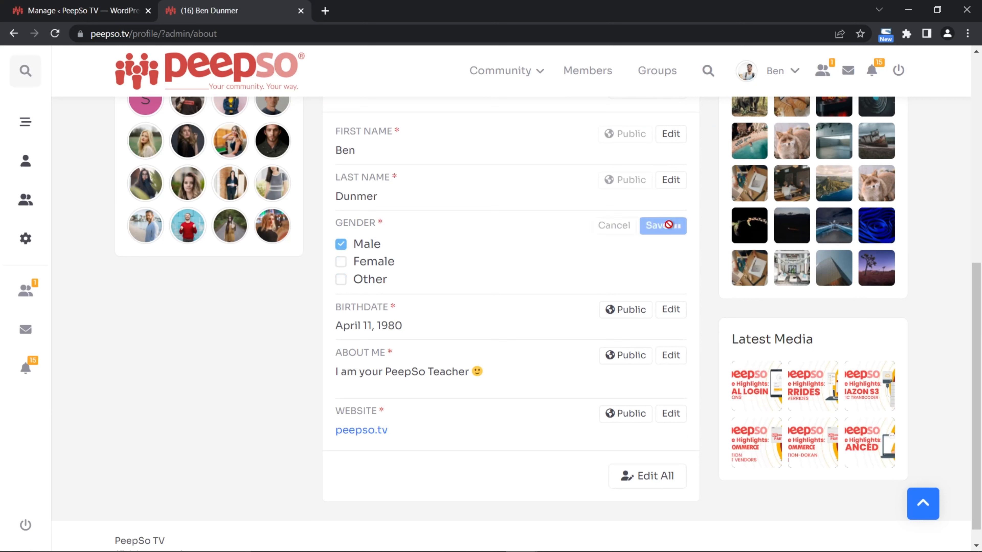
Set the Gender field's Placeholder to "What is your gender?" in the admin profile fields and save it.
{"action": "left_click", "coordinate": [126, 17]}
{"action": "scroll", "coordinate": [363, 409], "scroll_direction": "up", "scroll_amount": 3}
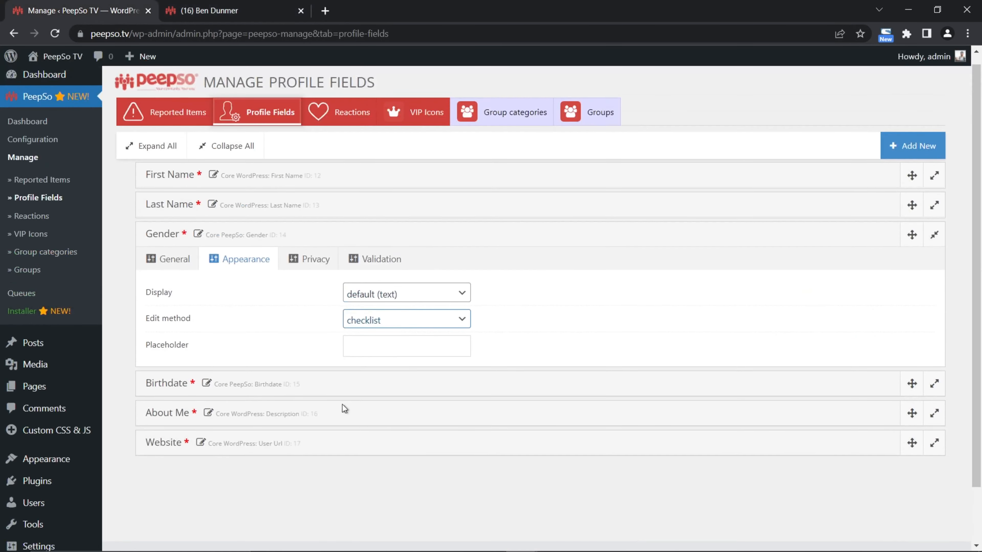
{"action": "left_click", "coordinate": [315, 260]}
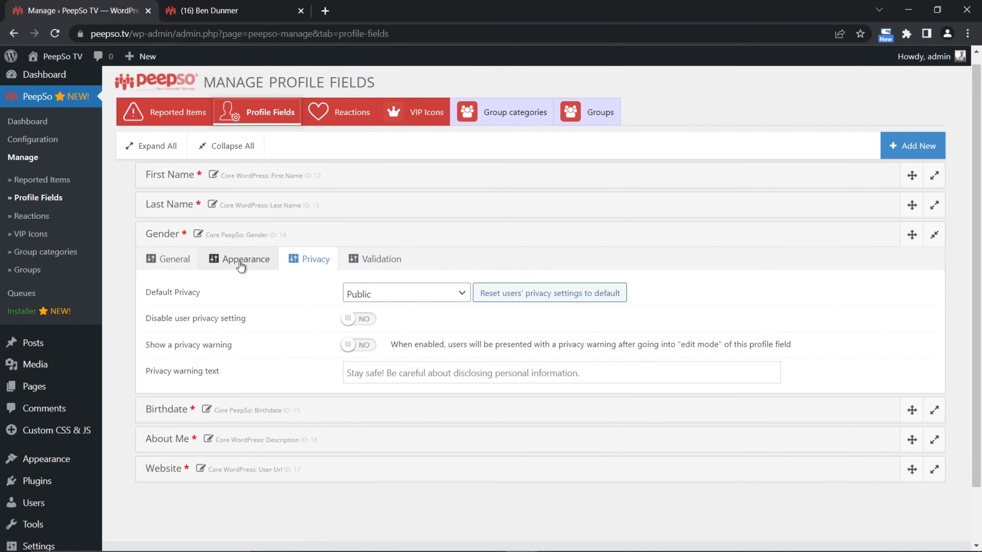
{"action": "left_click", "coordinate": [240, 261]}
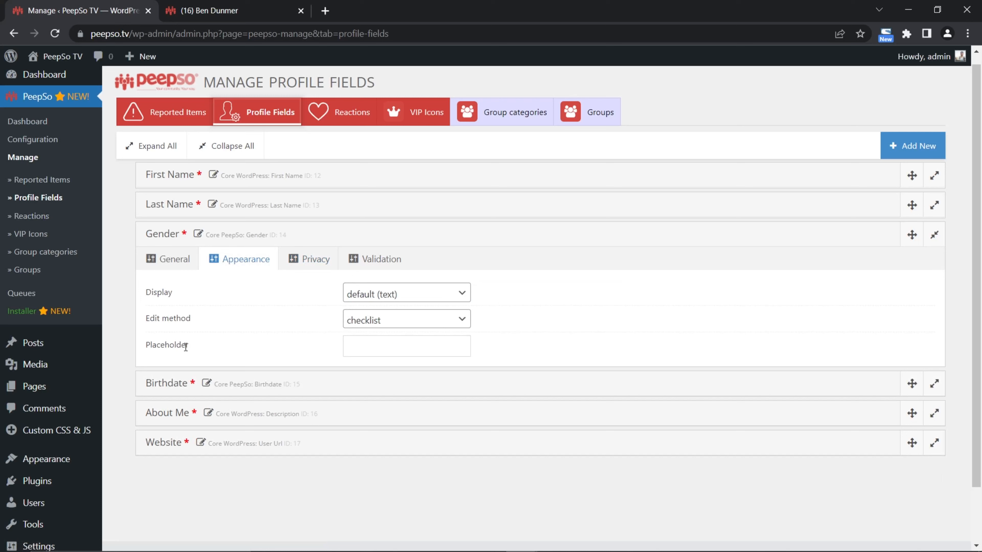
{"action": "left_click", "coordinate": [364, 340]}
{"action": "left_click", "coordinate": [387, 373]}
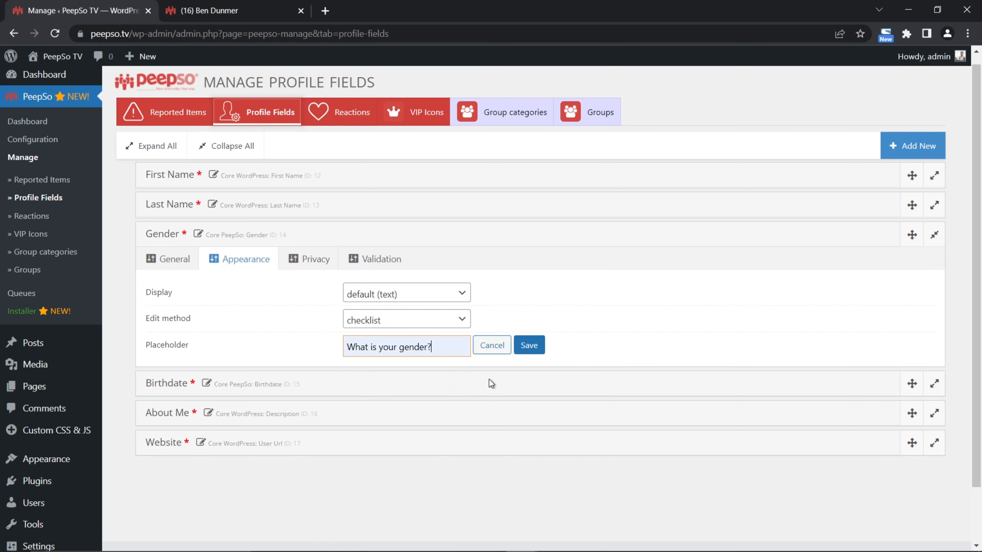
{"action": "left_click", "coordinate": [528, 345]}
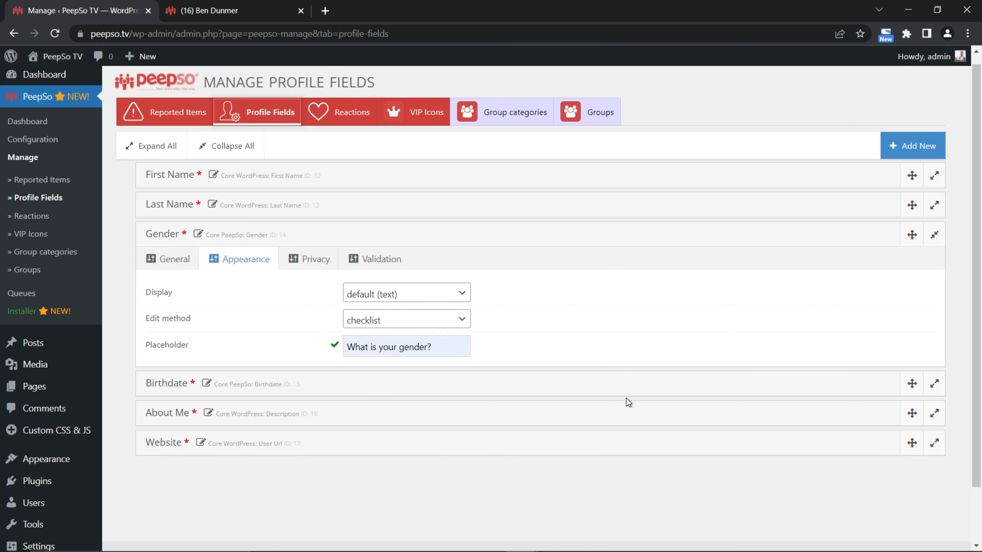
Reload the site registration page in the incognito window and check the Gender field's options and placeholder text.
{"action": "left_click", "coordinate": [219, 16]}
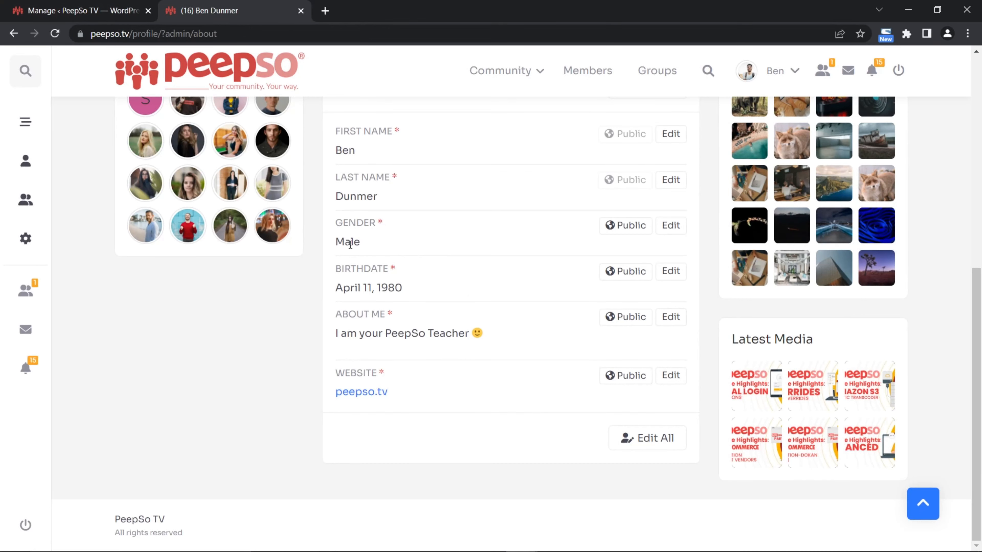
{"action": "mouse_move", "coordinate": [521, 547]}
{"action": "left_click", "coordinate": [561, 479]}
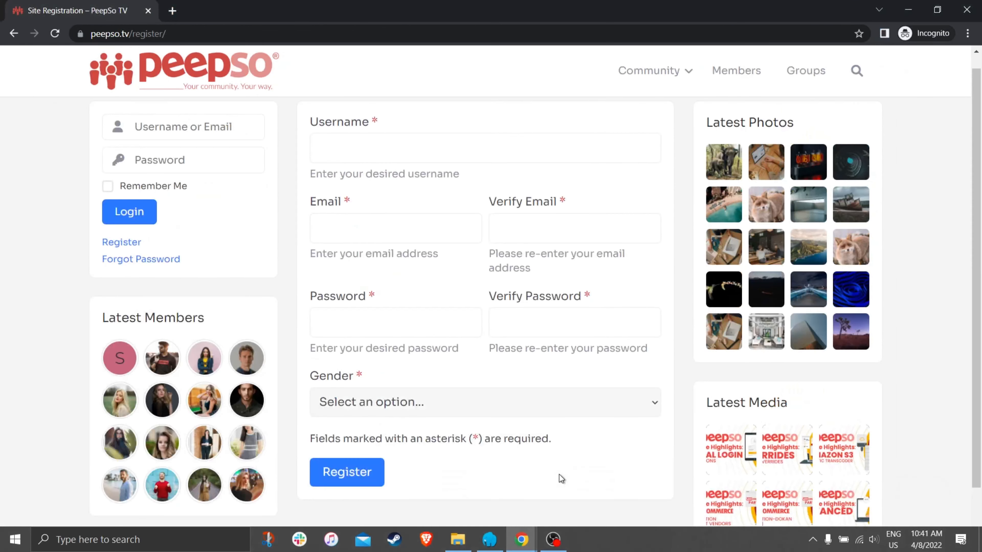
{"action": "left_click", "coordinate": [55, 33]}
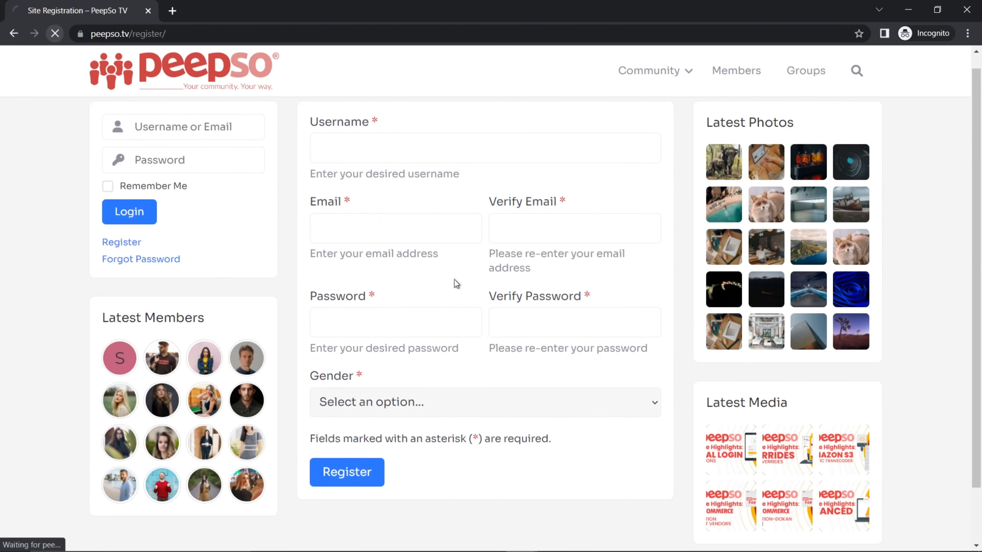
{"action": "left_click_drag", "start_coordinate": [426, 452], "coordinate": [314, 456]}
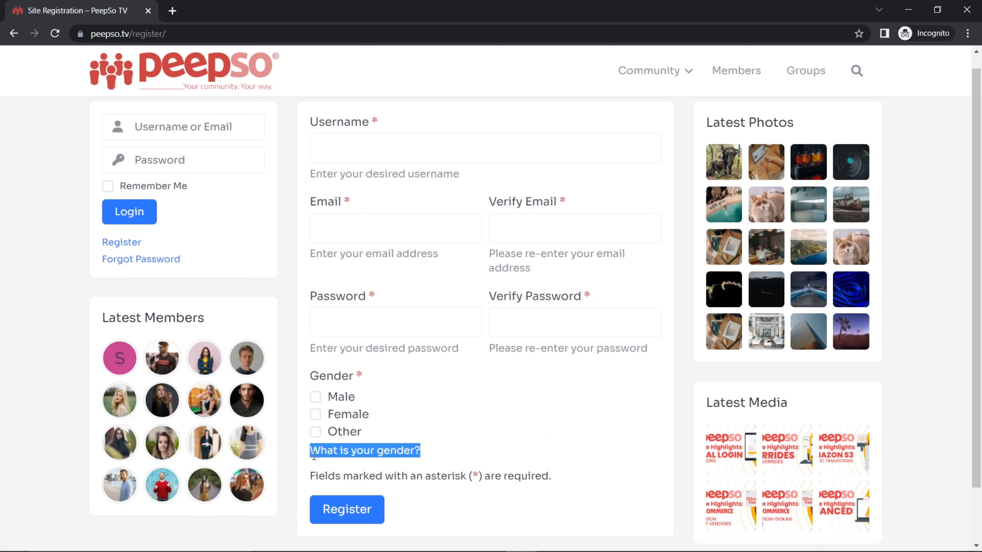
{"action": "left_click", "coordinate": [427, 452]}
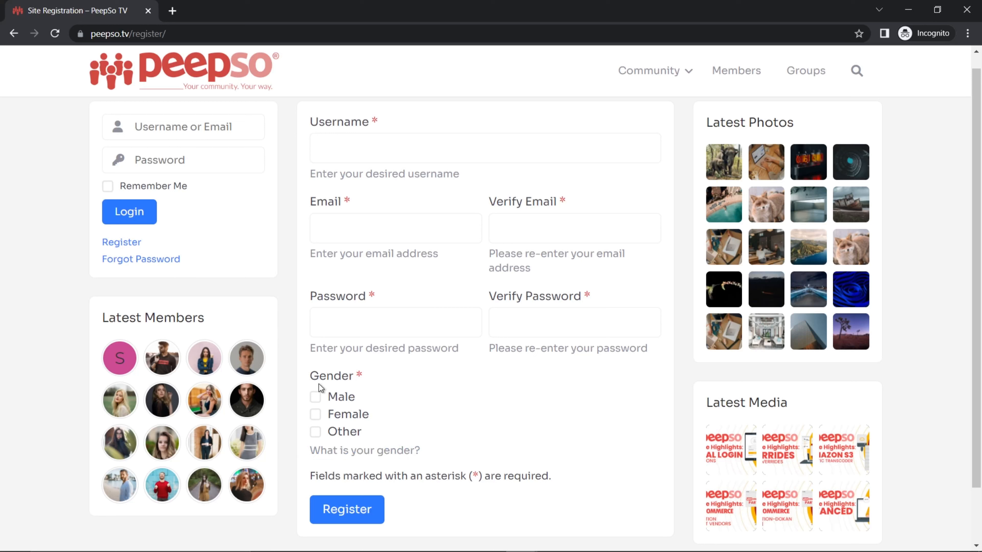
{"action": "left_click_drag", "start_coordinate": [437, 458], "coordinate": [318, 454]}
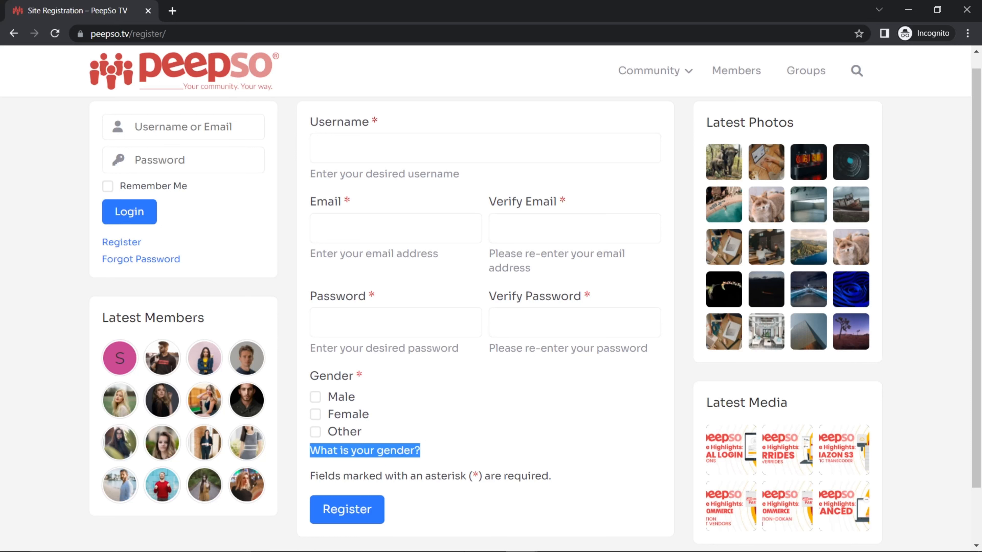
Return to the profile fields management page, enable Show in registration for the Website field and open its appearance settings.
{"action": "left_click", "coordinate": [521, 539]}
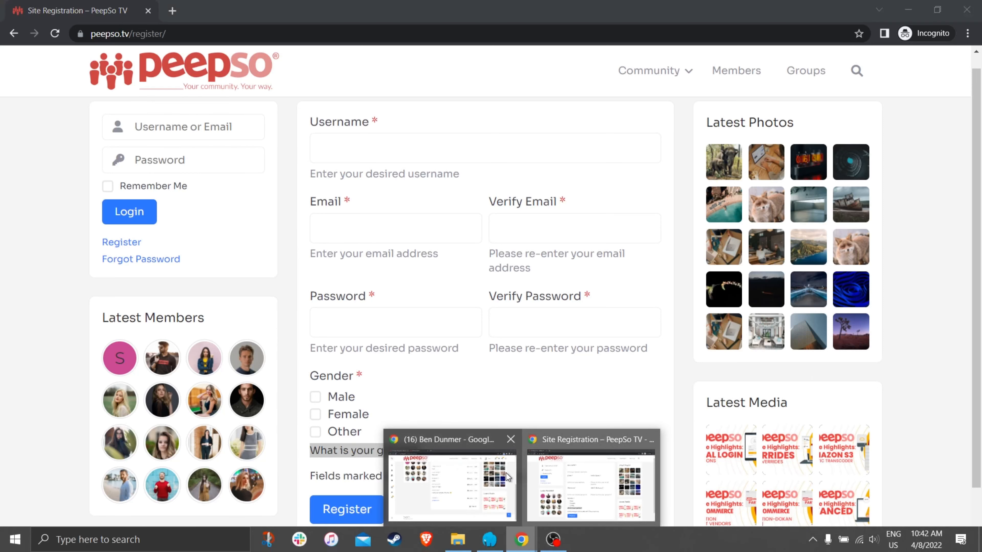
{"action": "left_click", "coordinate": [516, 472]}
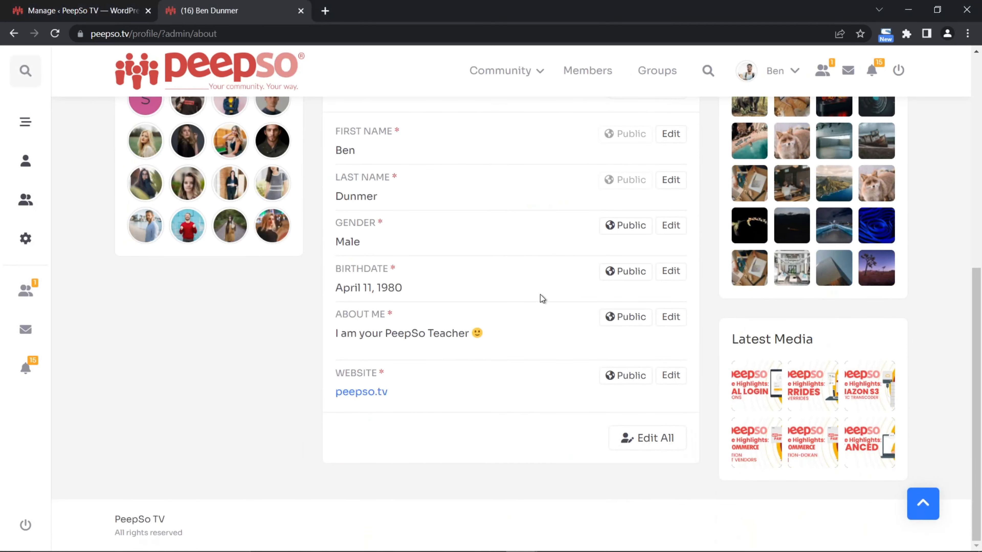
{"action": "left_click", "coordinate": [104, 17]}
{"action": "left_click", "coordinate": [914, 146]}
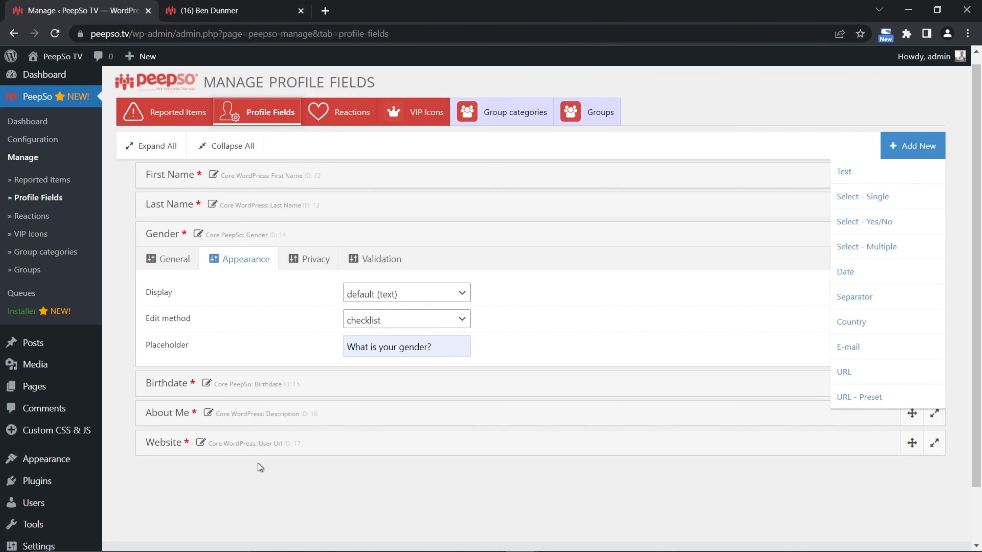
{"action": "left_click", "coordinate": [328, 447]}
{"action": "scroll", "coordinate": [500, 445], "scroll_direction": "down", "scroll_amount": 3}
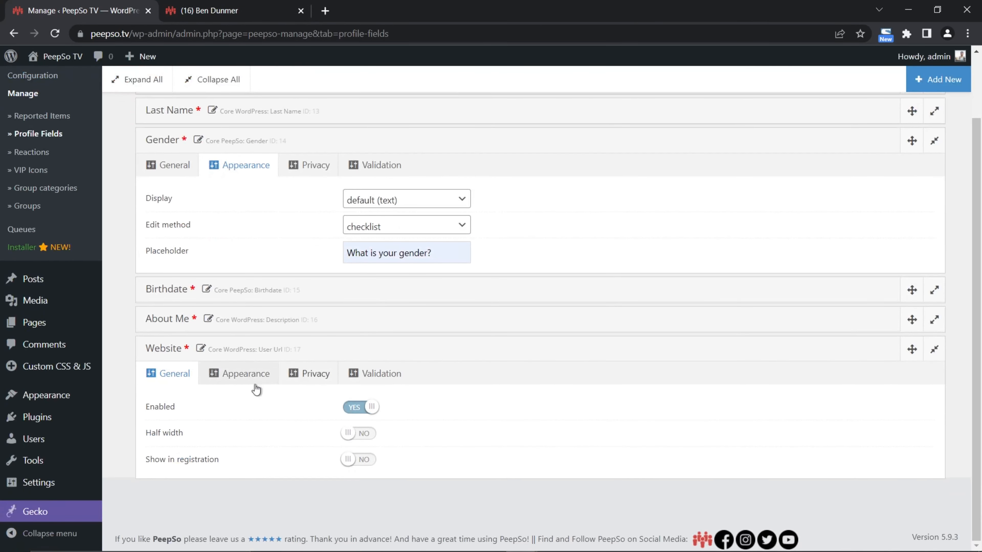
{"action": "left_click", "coordinate": [358, 460]}
{"action": "left_click", "coordinate": [242, 374]}
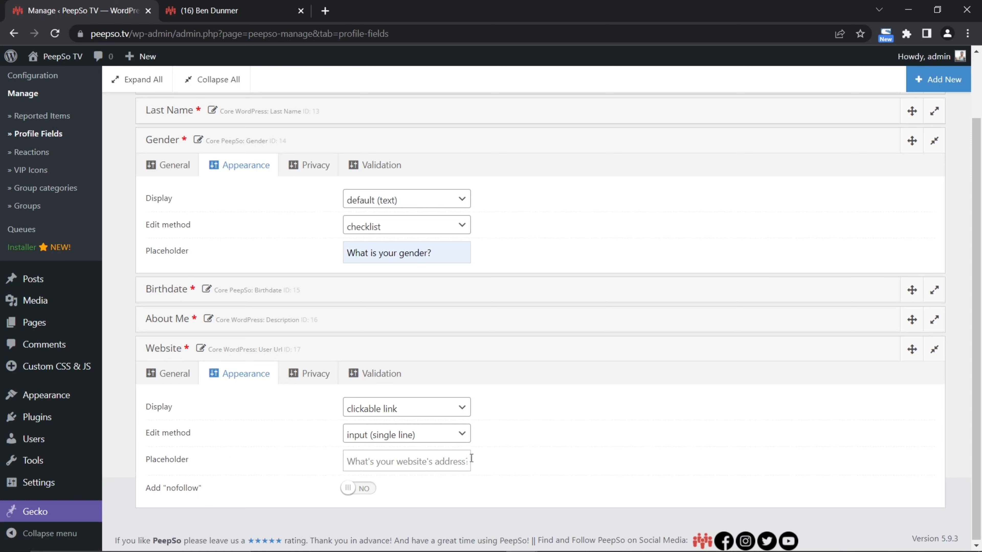
Reload the registration page in the incognito window and check the Website field's placeholder text.
{"action": "left_click", "coordinate": [234, 11]}
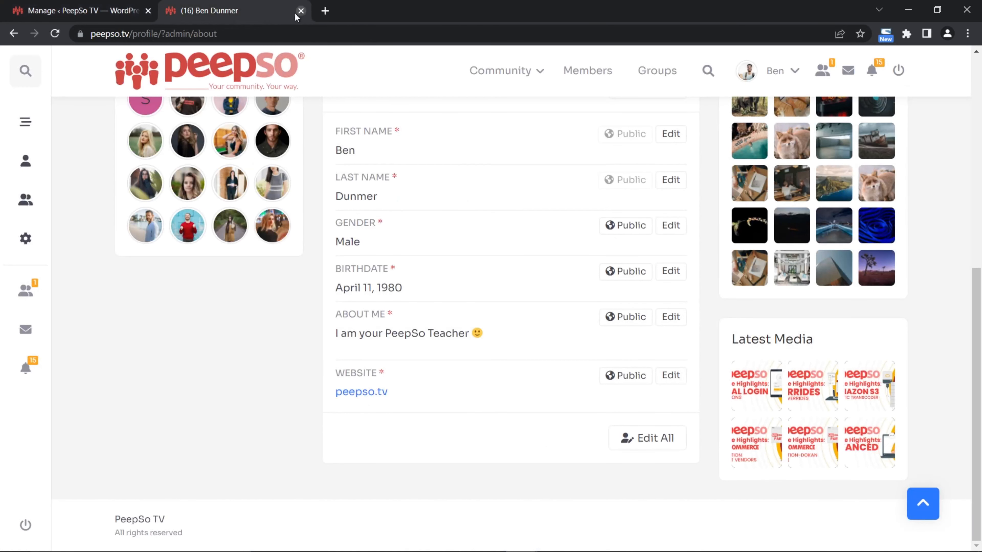
{"action": "mouse_move", "coordinate": [520, 539]}
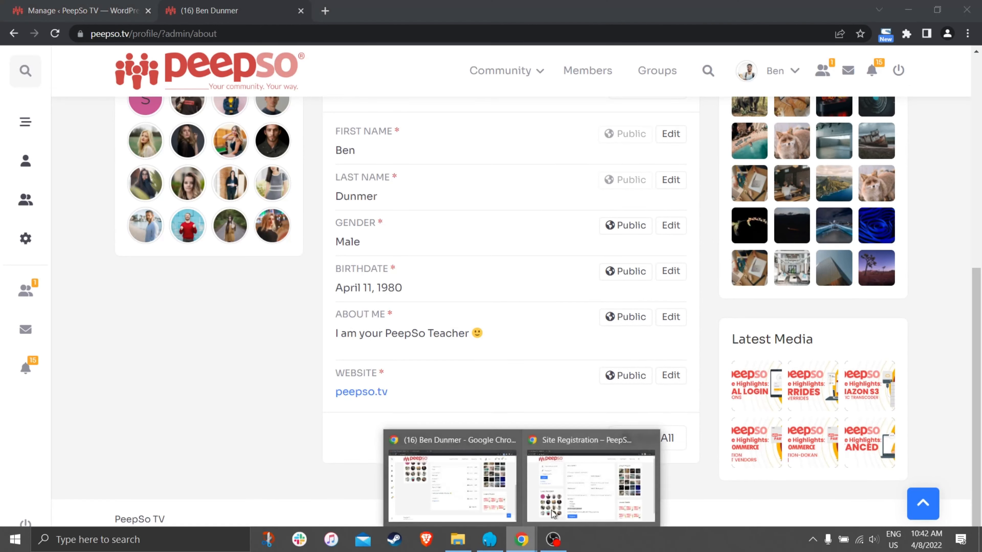
{"action": "left_click", "coordinate": [634, 471]}
{"action": "left_click", "coordinate": [55, 34]}
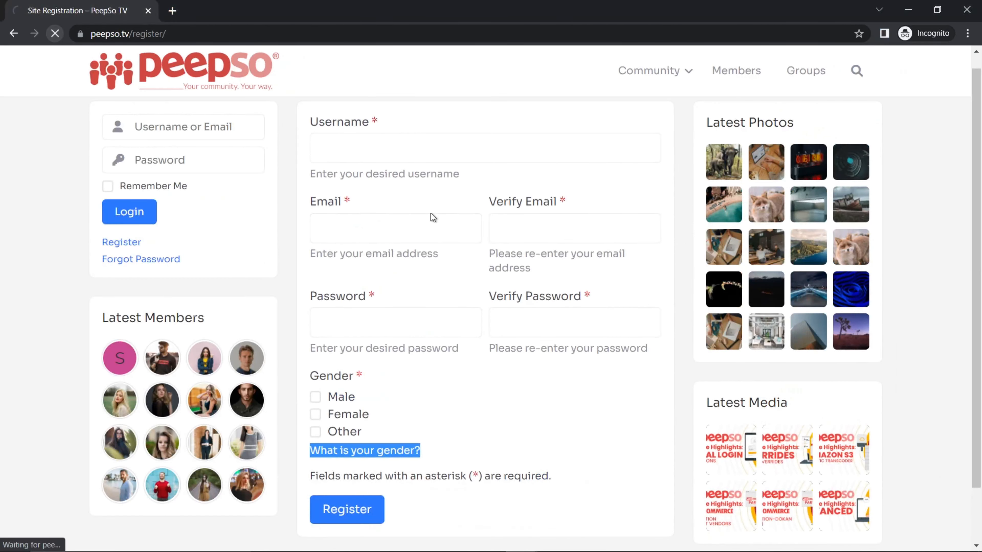
{"action": "scroll", "coordinate": [493, 294], "scroll_direction": "down", "scroll_amount": 3}
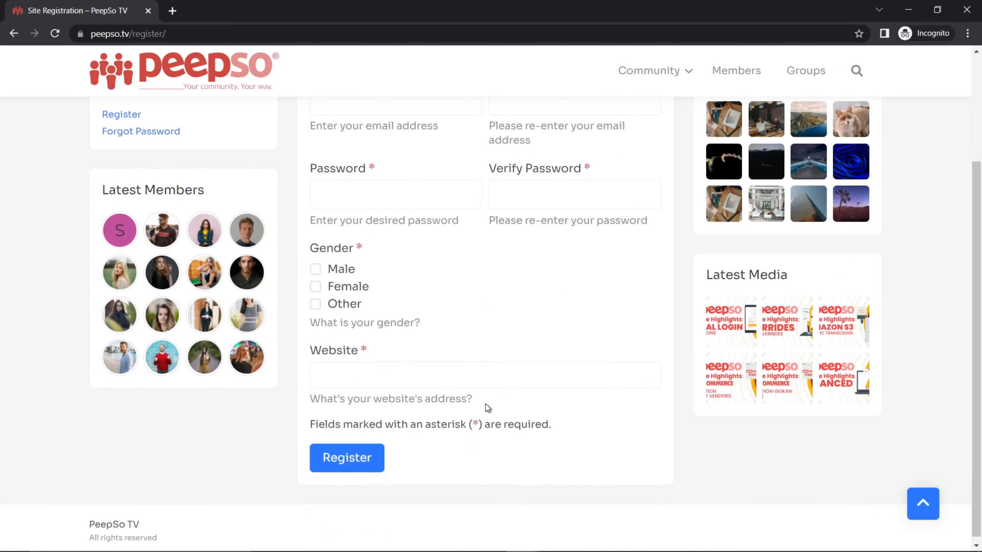
{"action": "left_click_drag", "start_coordinate": [486, 405], "coordinate": [304, 399]}
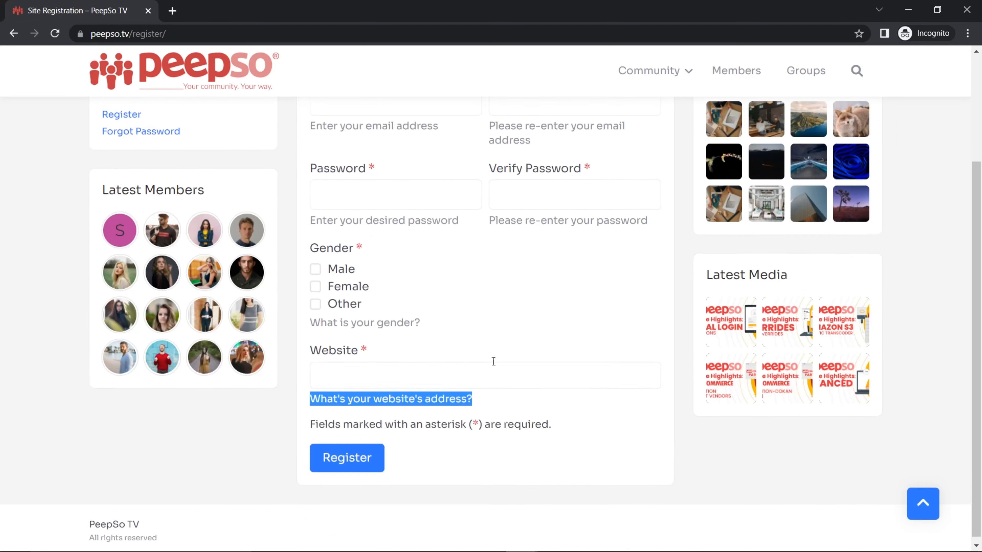
Back in the profile fields management page, clear the Website field's placeholder and save it.
{"action": "mouse_move", "coordinate": [521, 539]}
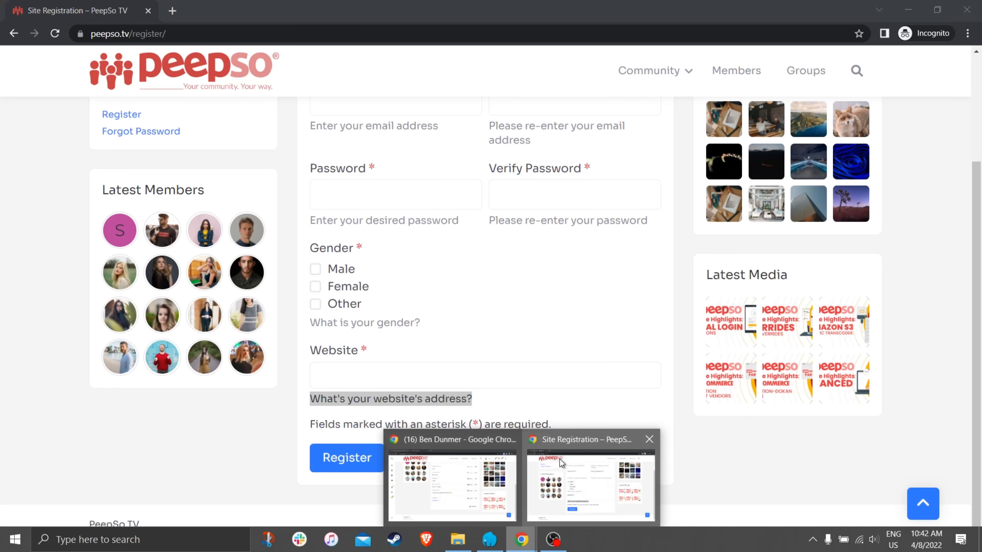
{"action": "left_click", "coordinate": [479, 474]}
{"action": "left_click", "coordinate": [116, 11]}
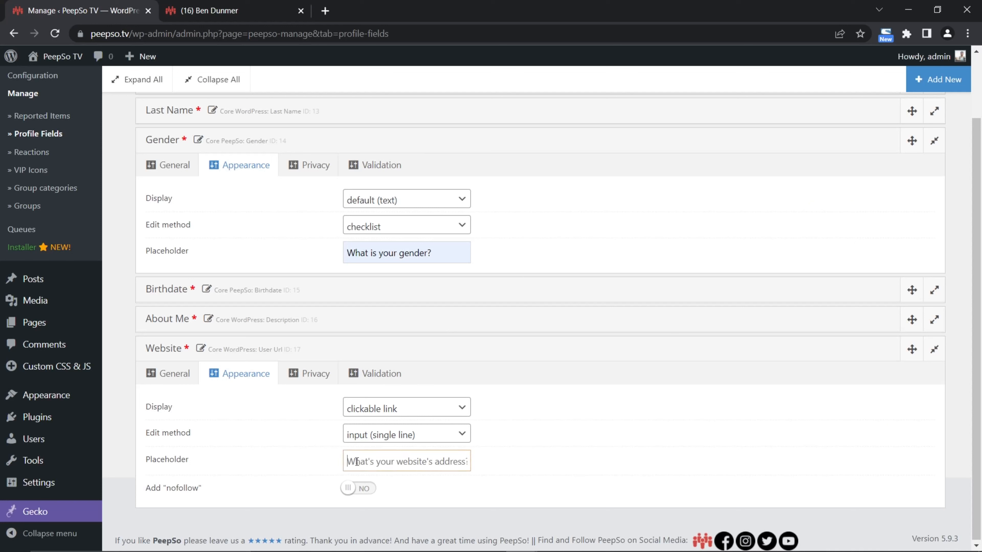
{"action": "left_click_drag", "start_coordinate": [356, 462], "coordinate": [515, 470]}
{"action": "key", "text": "BackSpace"}
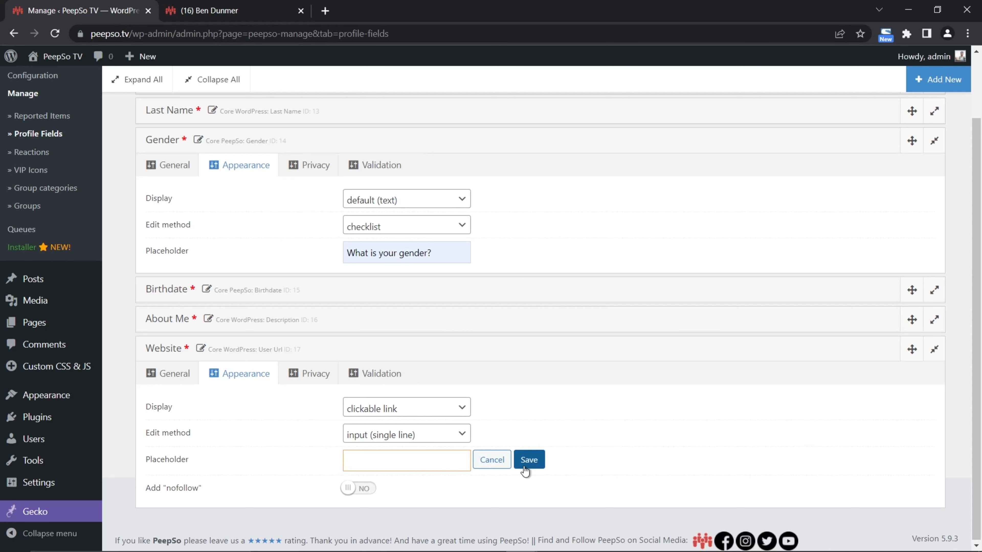
{"action": "left_click", "coordinate": [543, 466]}
Clear the Gender field's placeholder text and save it.
{"action": "left_click_drag", "start_coordinate": [435, 253], "coordinate": [333, 264]}
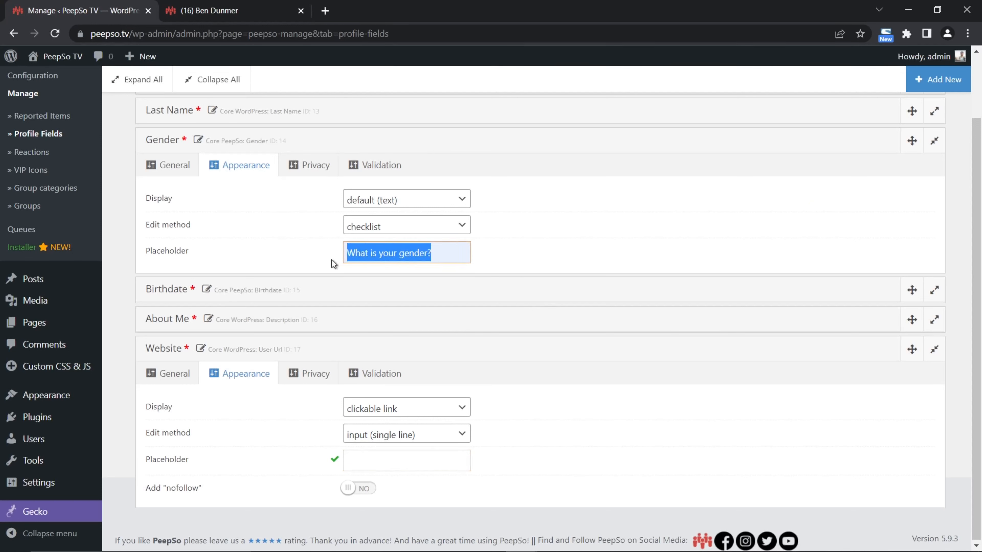
{"action": "key", "text": "BackSpace"}
{"action": "left_click", "coordinate": [529, 249]}
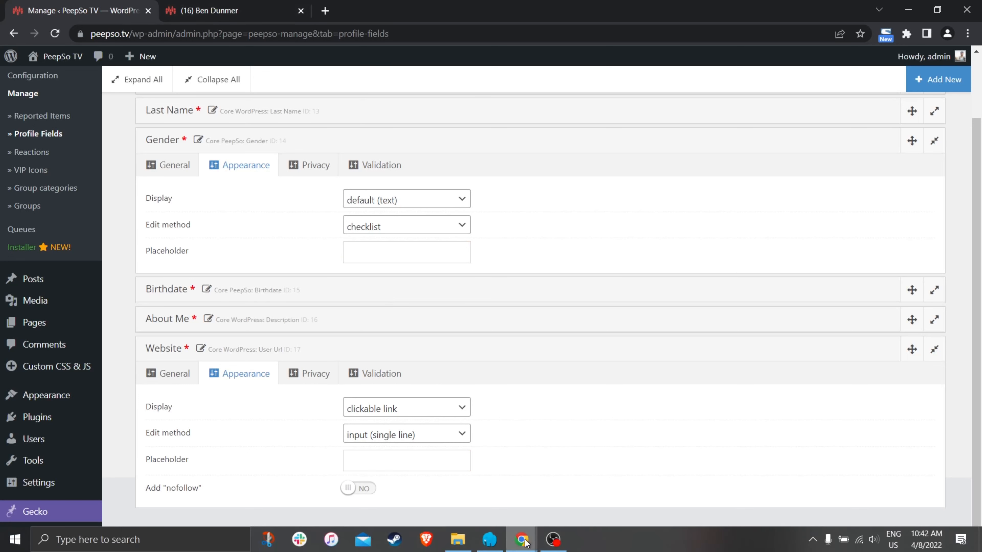
Reload the registration page in the incognito window and check the area beneath the Gender and Website fields for placeholder text.
{"action": "mouse_move", "coordinate": [521, 539]}
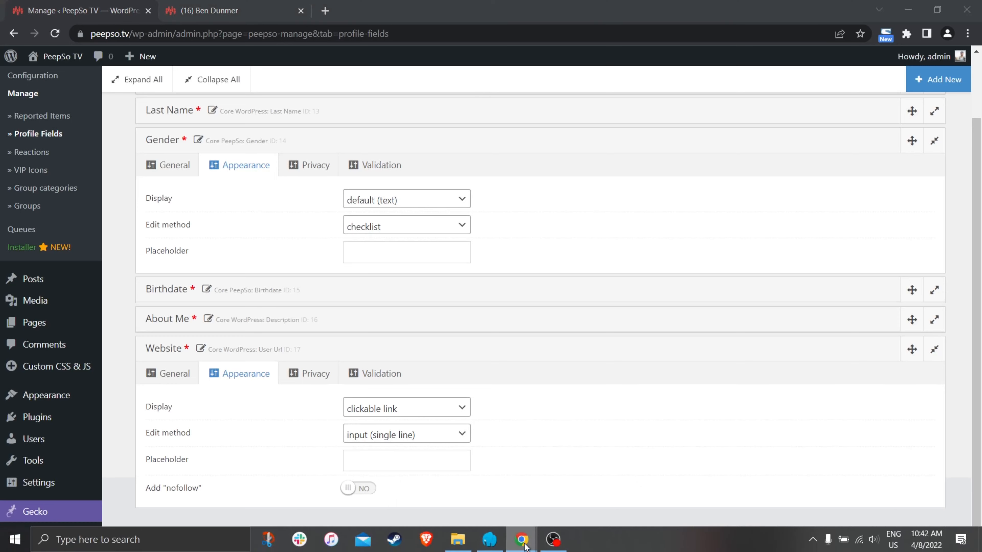
{"action": "left_click", "coordinate": [552, 488]}
{"action": "left_click", "coordinate": [54, 34]}
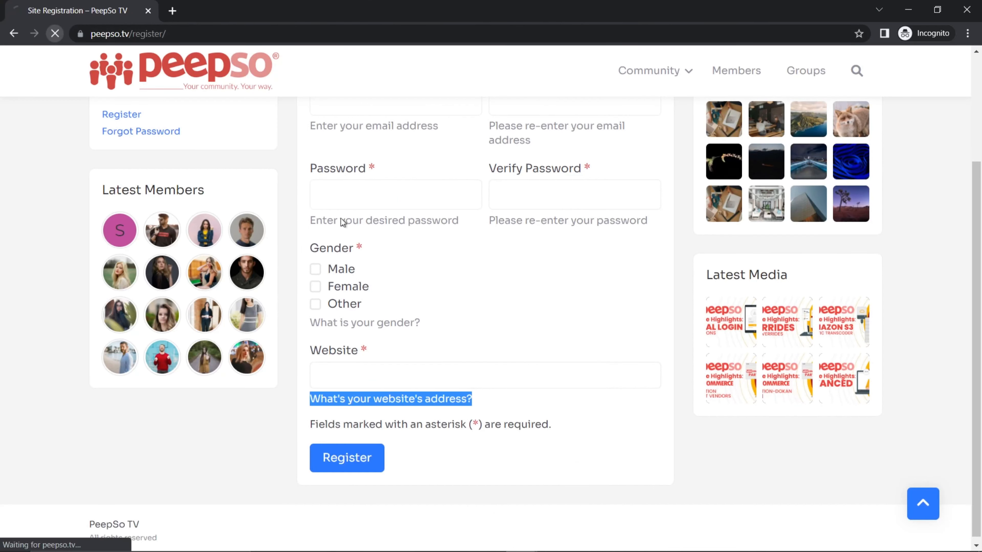
{"action": "scroll", "coordinate": [422, 287], "scroll_direction": "down", "scroll_amount": 3}
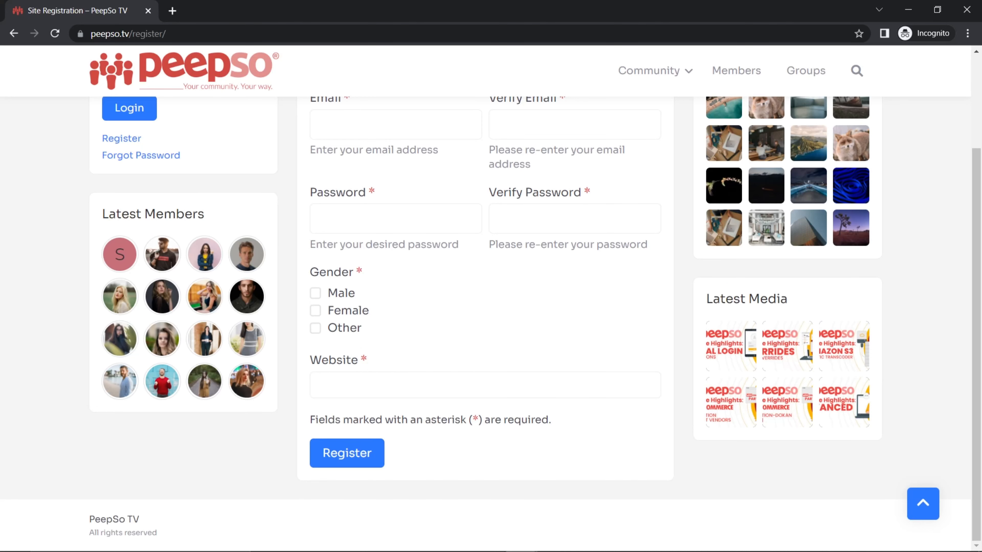
Return to the profile fields management page, collapse the Website field and set the Gender field's default privacy to Site Members.
{"action": "mouse_move", "coordinate": [521, 545]}
{"action": "left_click", "coordinate": [448, 480]}
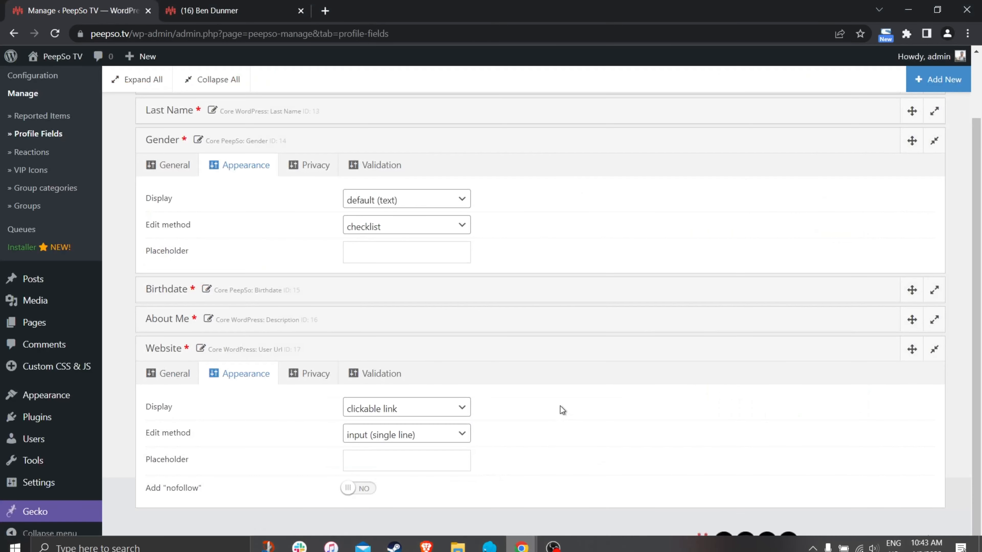
{"action": "left_click", "coordinate": [935, 351]}
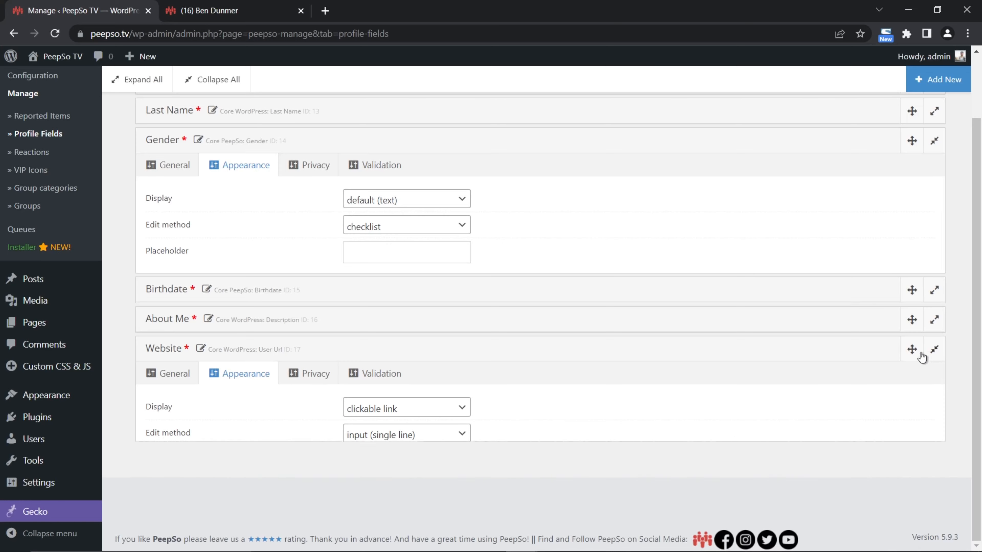
{"action": "left_click", "coordinate": [315, 164]}
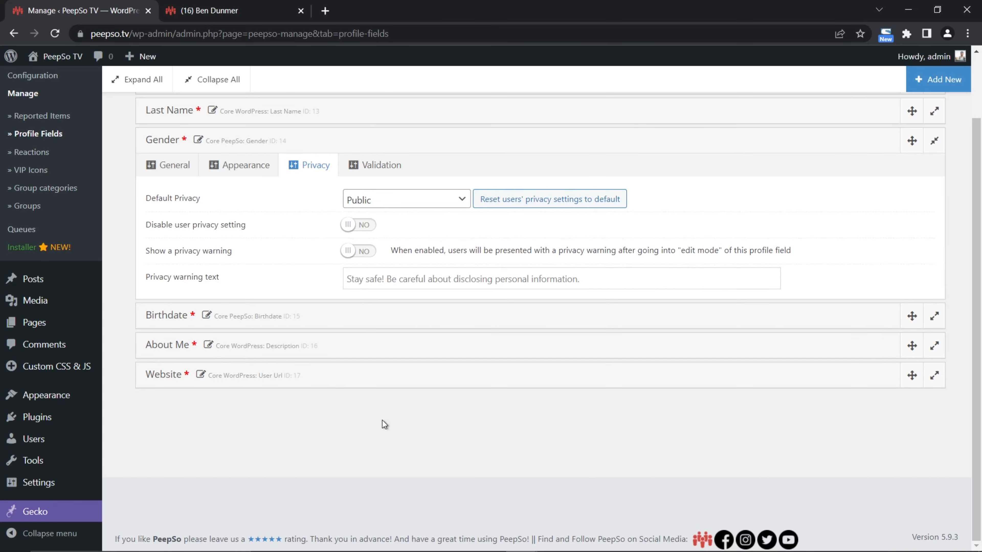
{"action": "scroll", "coordinate": [385, 424], "scroll_direction": "up", "scroll_amount": 3}
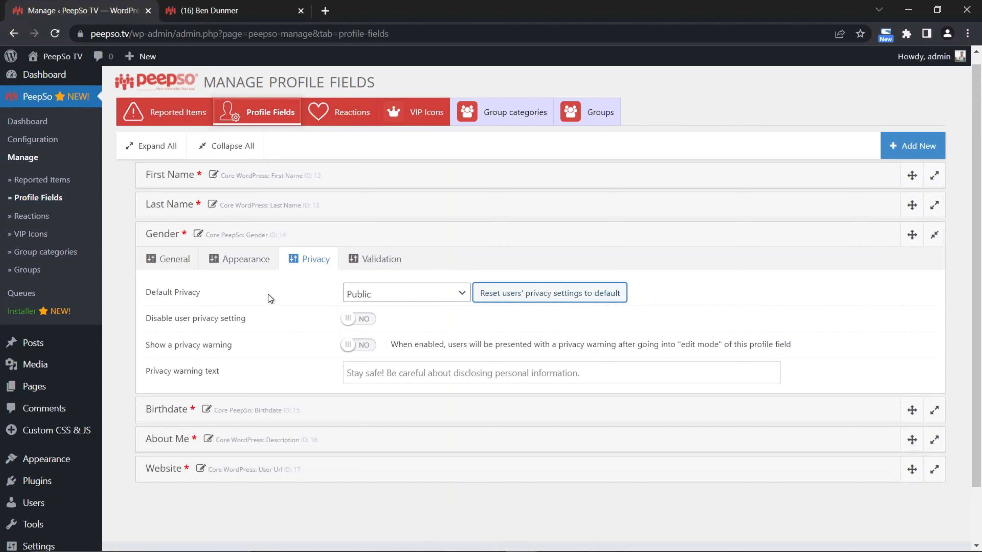
{"action": "left_click", "coordinate": [460, 296]}
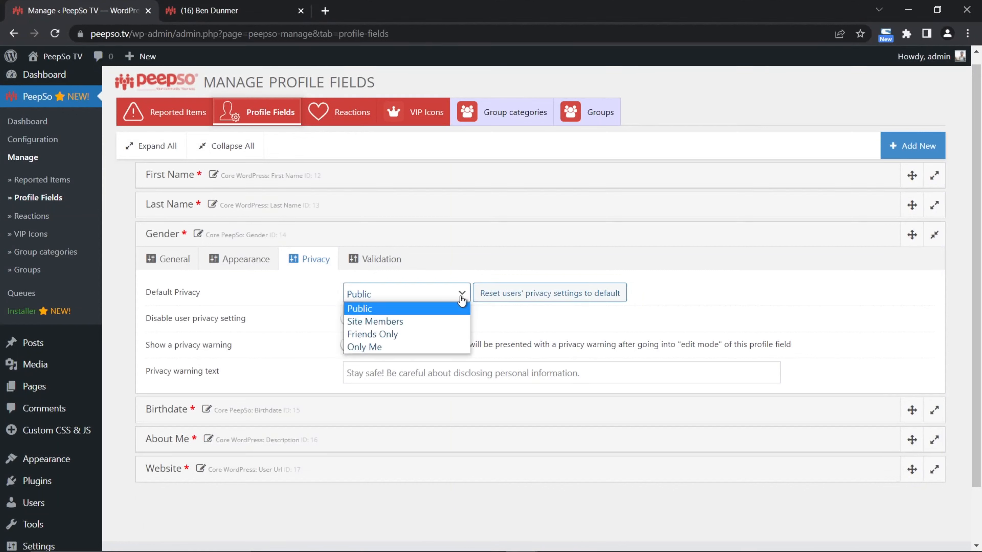
{"action": "left_click", "coordinate": [382, 322]}
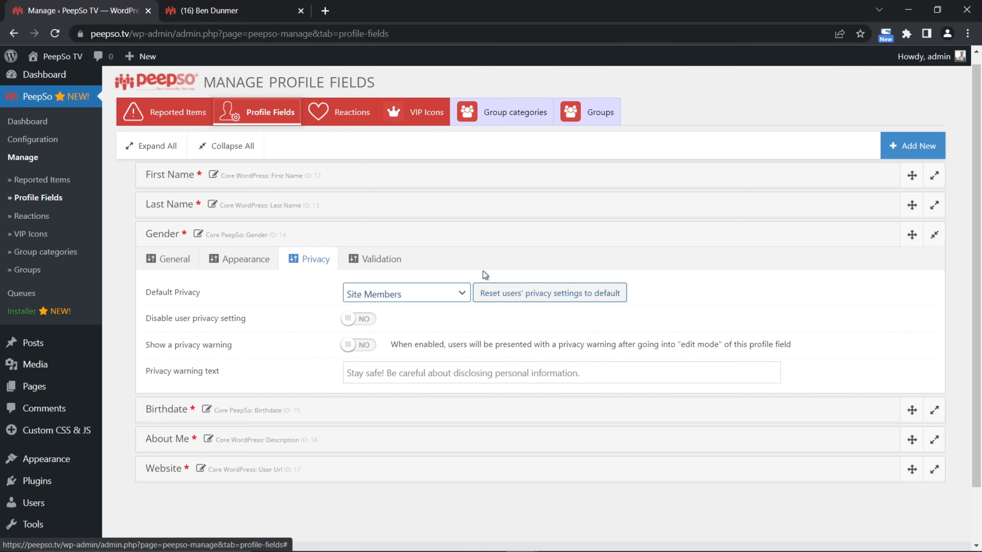
Switch to the profile page, set the Gender field to Male and save it.
{"action": "left_click", "coordinate": [226, 10]}
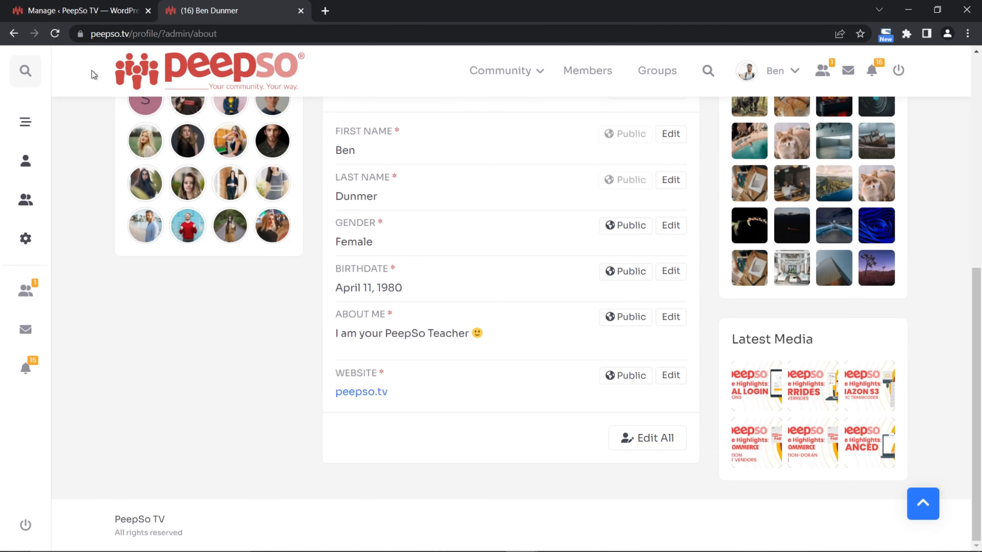
{"action": "left_click", "coordinate": [77, 11]}
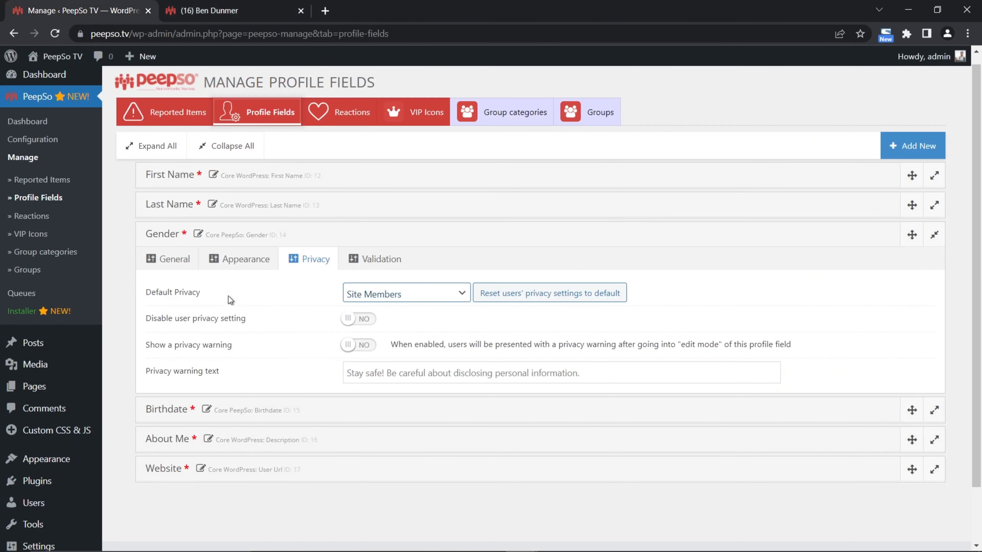
{"action": "left_click", "coordinate": [226, 10]}
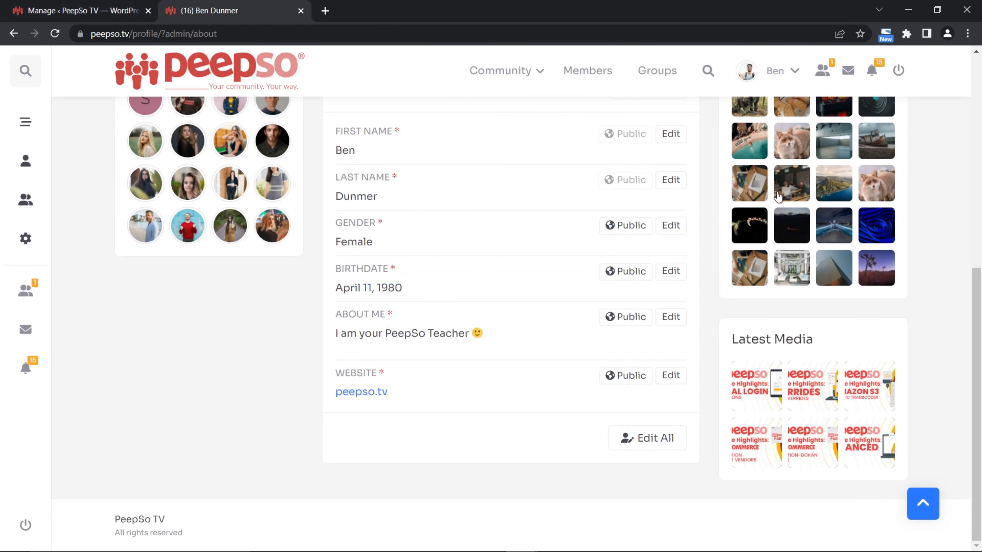
{"action": "scroll", "coordinate": [559, 359], "scroll_direction": "up", "scroll_amount": 2}
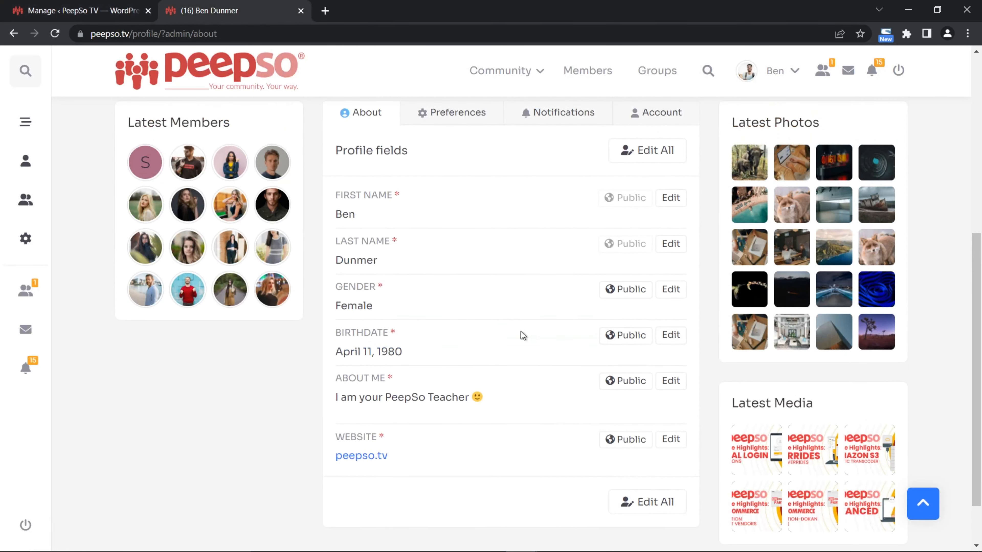
{"action": "left_click", "coordinate": [674, 294]}
{"action": "left_click", "coordinate": [371, 311]}
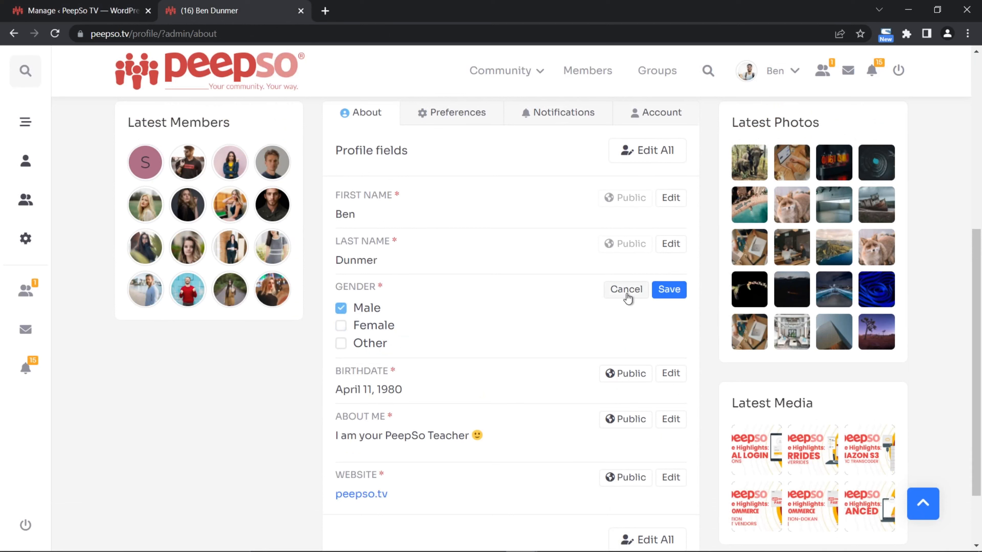
{"action": "left_click", "coordinate": [662, 289]}
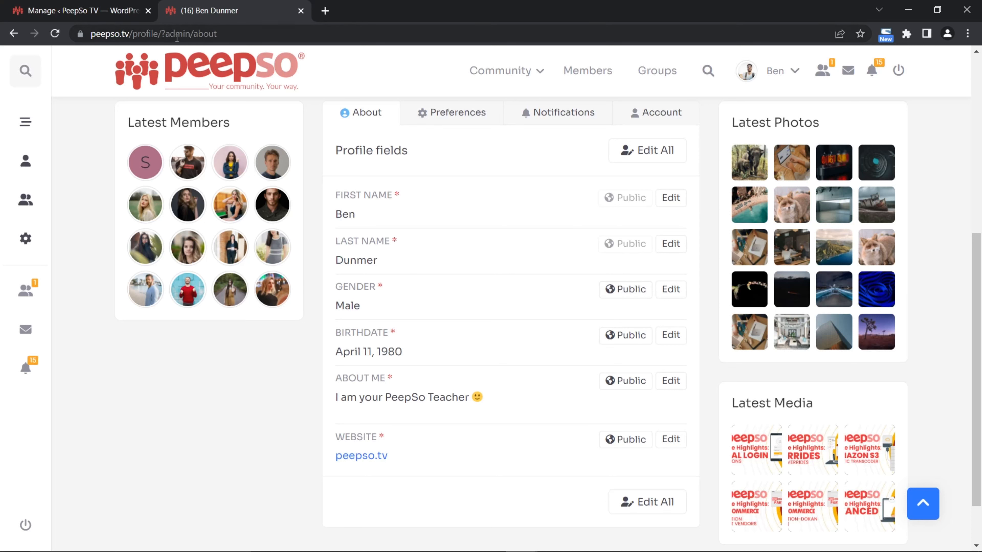
In the profile fields management page, reset users' Gender privacy settings to default, and reload the profile page to check the field's privacy.
{"action": "left_click", "coordinate": [84, 11]}
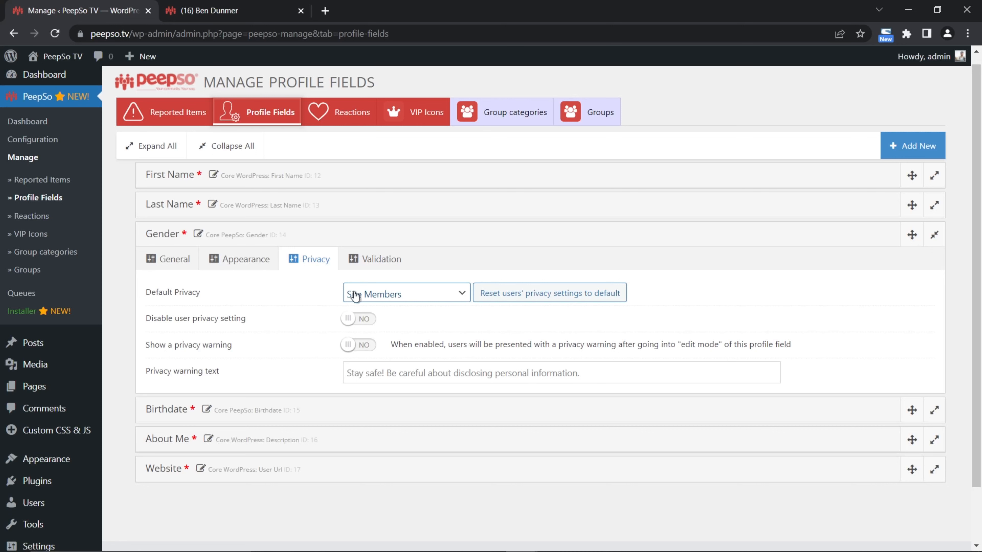
{"action": "left_click", "coordinate": [580, 294]}
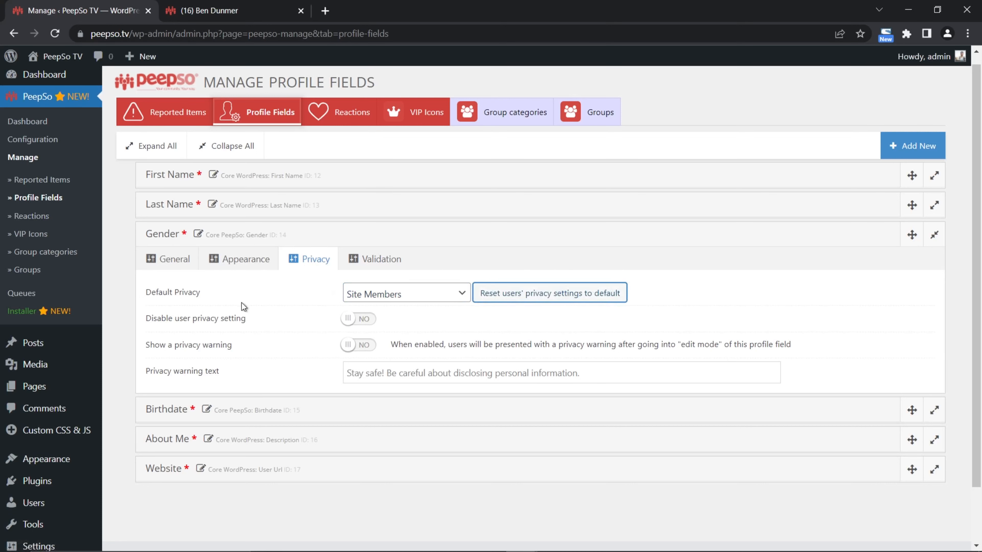
{"action": "left_click", "coordinate": [217, 10]}
{"action": "left_click", "coordinate": [55, 34]}
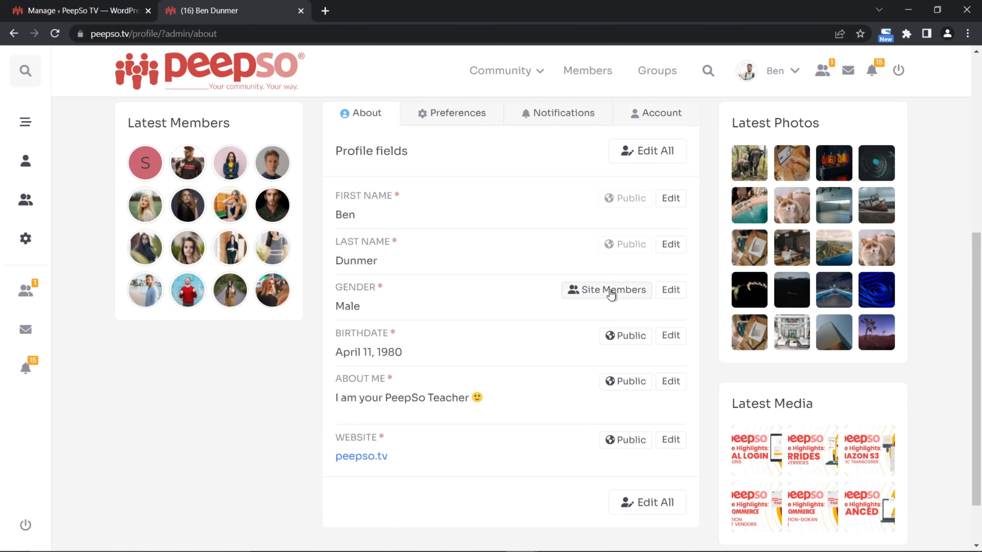
Set the profile's Gender privacy to Public, reset users' privacy settings for Gender to default again and reload the profile page.
{"action": "left_click", "coordinate": [587, 292]}
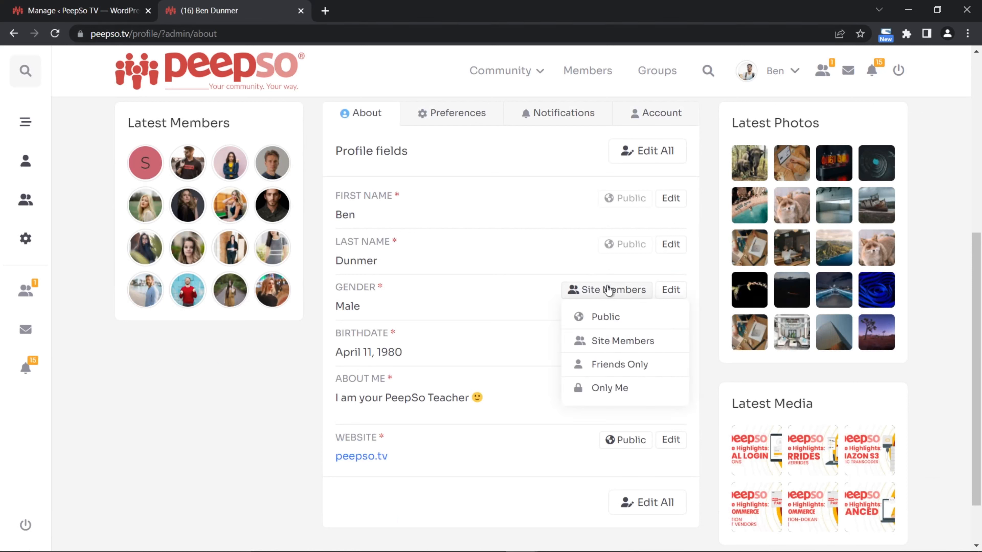
{"action": "left_click", "coordinate": [602, 323]}
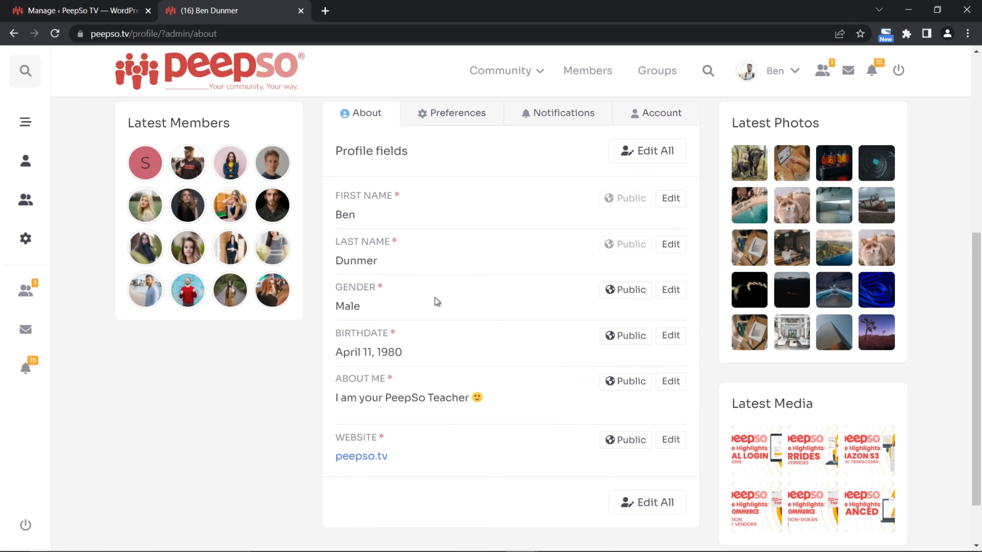
{"action": "left_click", "coordinate": [83, 11]}
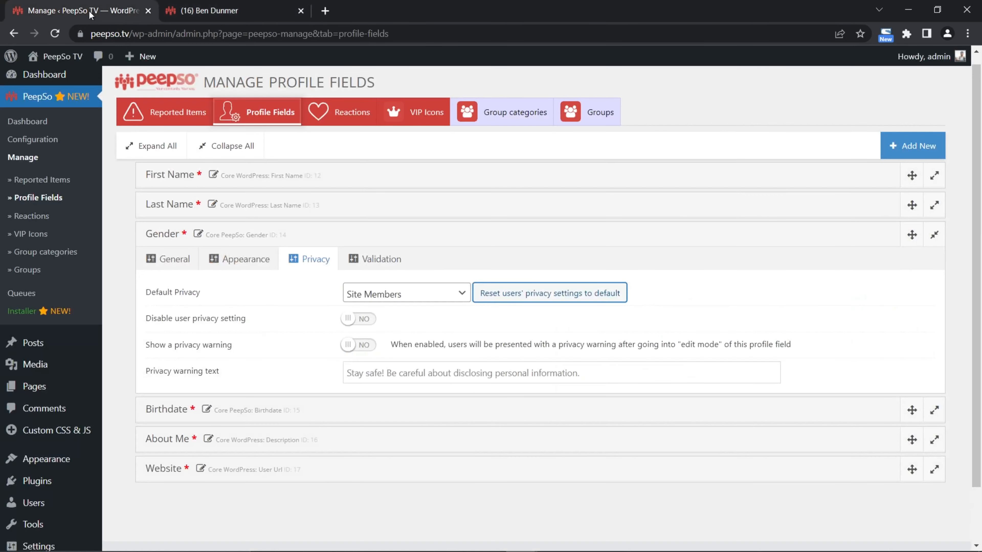
{"action": "left_click", "coordinate": [532, 298]}
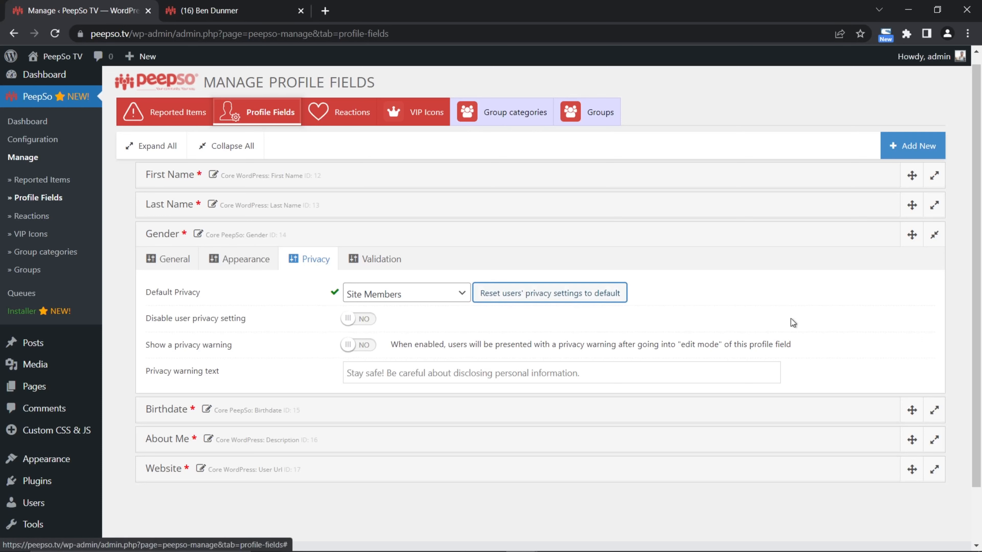
{"action": "left_click", "coordinate": [217, 10]}
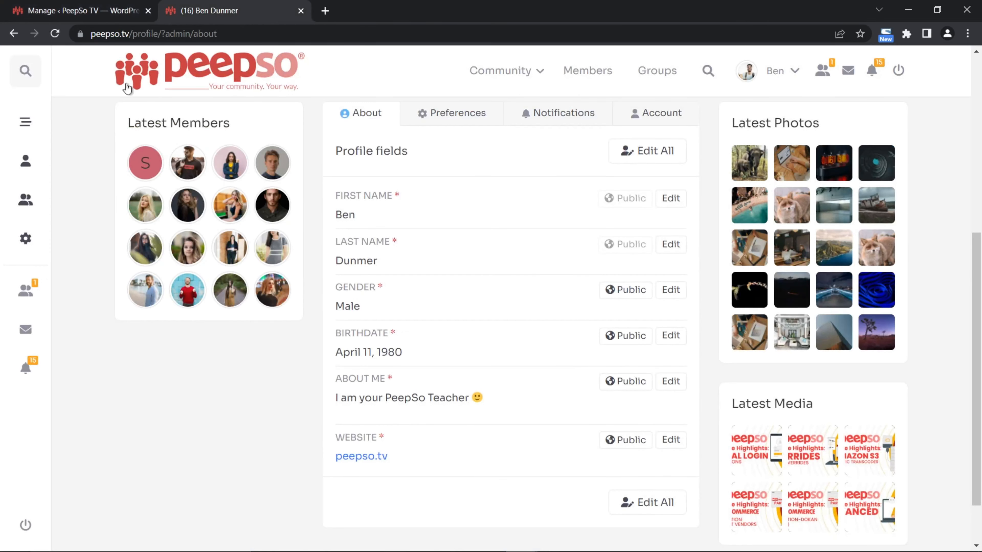
{"action": "left_click", "coordinate": [56, 34]}
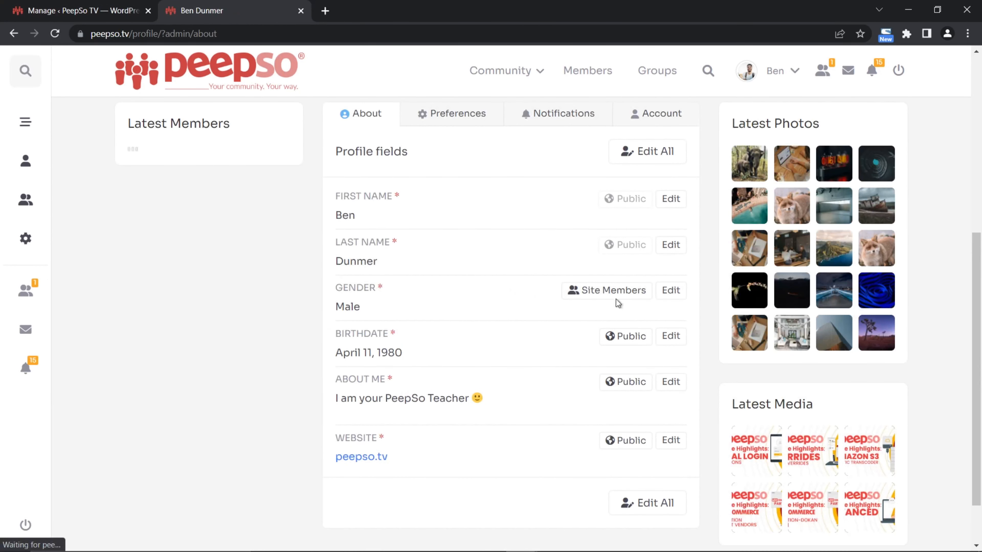
Enable Disable user privacy setting for the Gender field, and reload the profile page to check its privacy control and edit mode.
{"action": "left_click", "coordinate": [84, 18]}
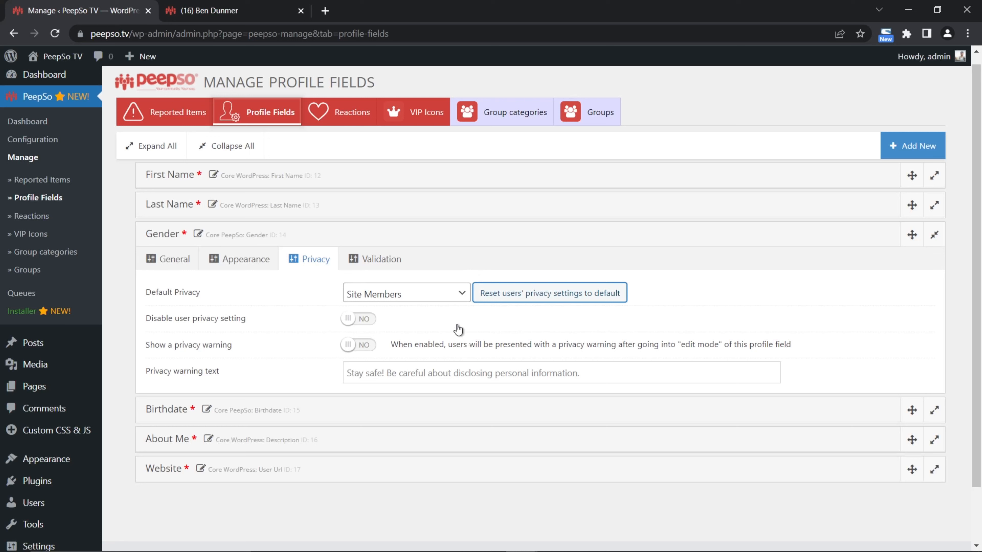
{"action": "left_click", "coordinate": [361, 319]}
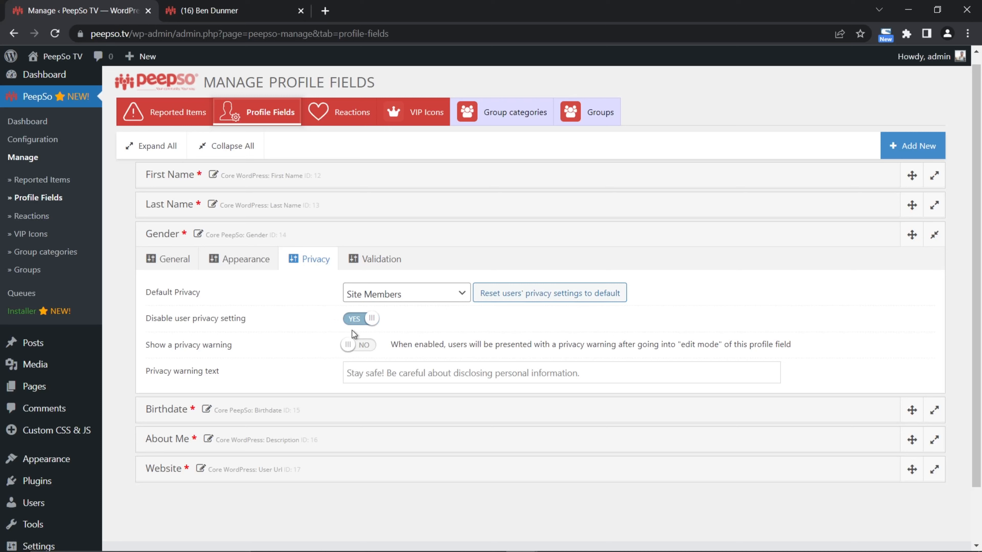
{"action": "left_click", "coordinate": [216, 11]}
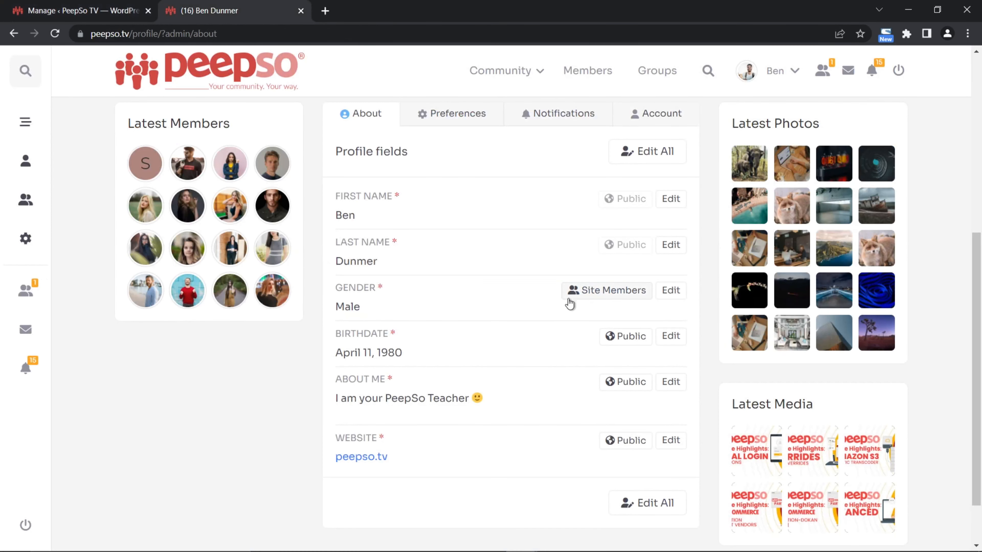
{"action": "left_click", "coordinate": [55, 34]}
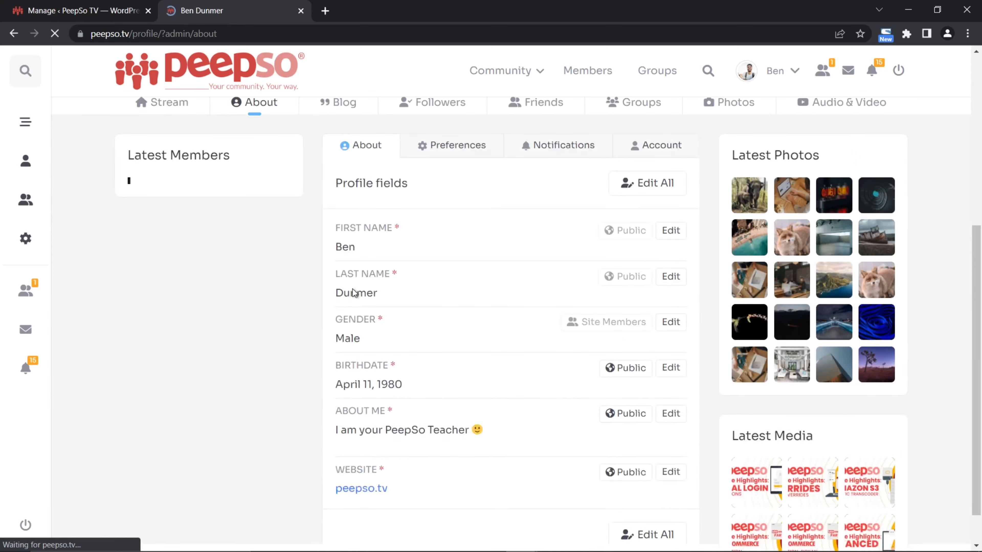
{"action": "mouse_move", "coordinate": [587, 325]}
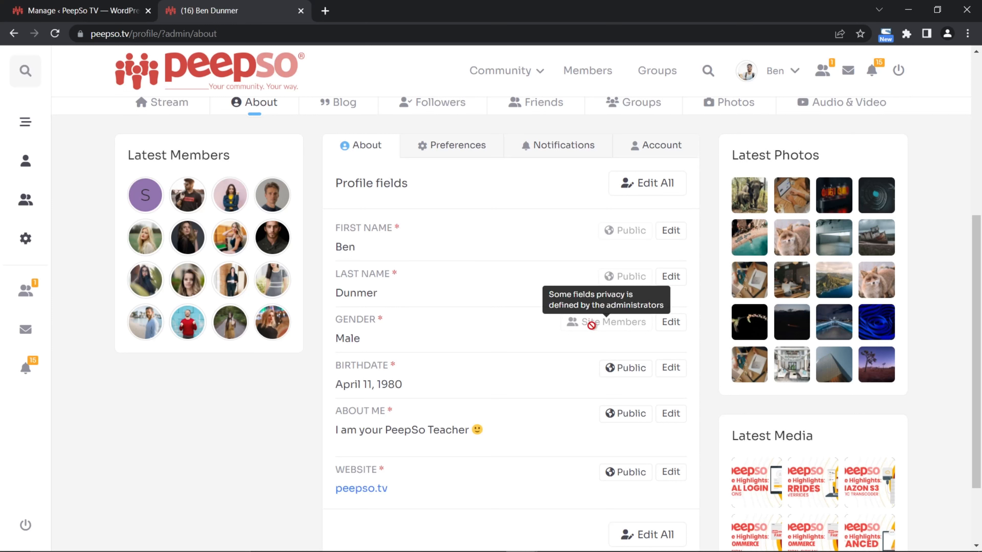
{"action": "left_click", "coordinate": [671, 327]}
{"action": "left_click", "coordinate": [635, 326]}
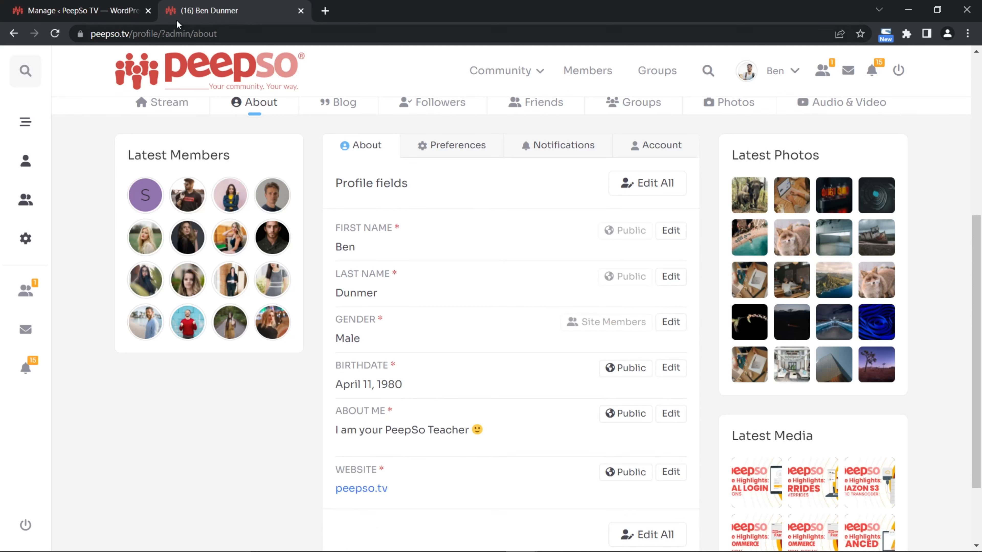
Enable Show a privacy warning for the Gender field, check its edit mode on the profile page and cancel the edit.
{"action": "left_click", "coordinate": [76, 11]}
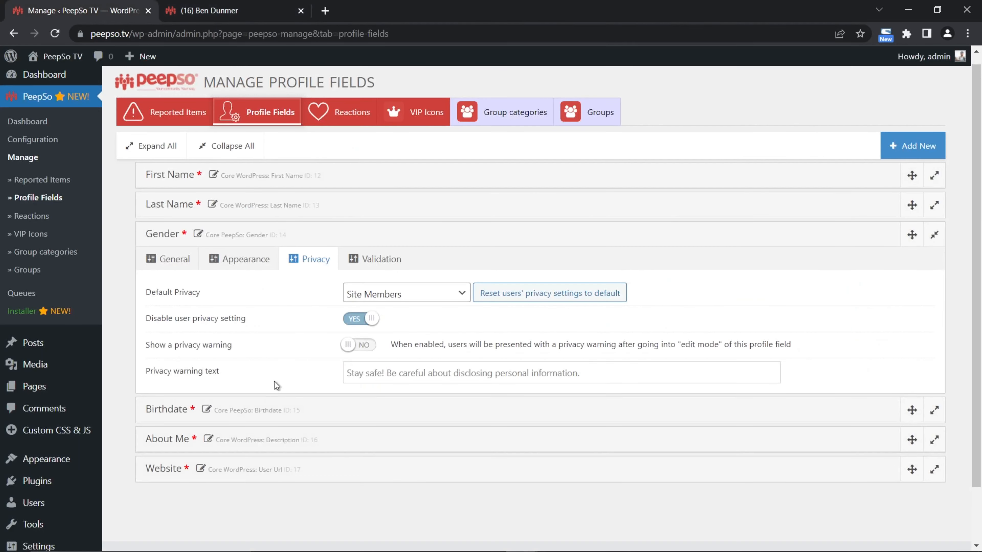
{"action": "left_click", "coordinate": [352, 345]}
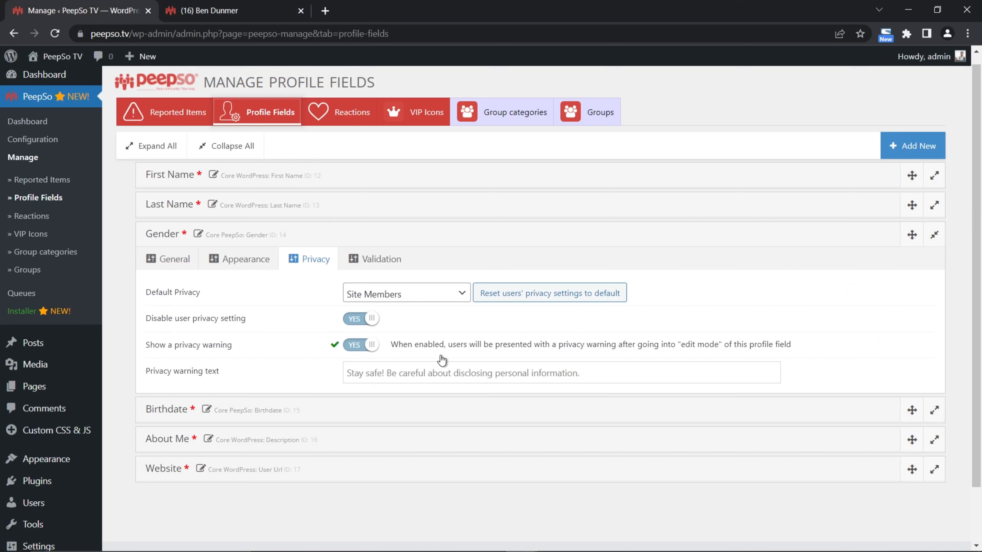
{"action": "left_click", "coordinate": [231, 11]}
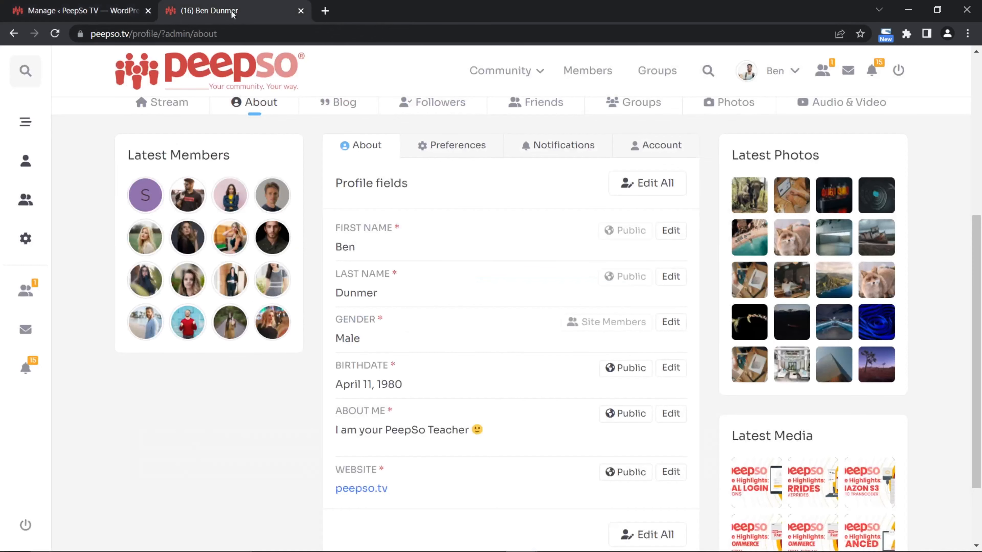
{"action": "left_click", "coordinate": [675, 326]}
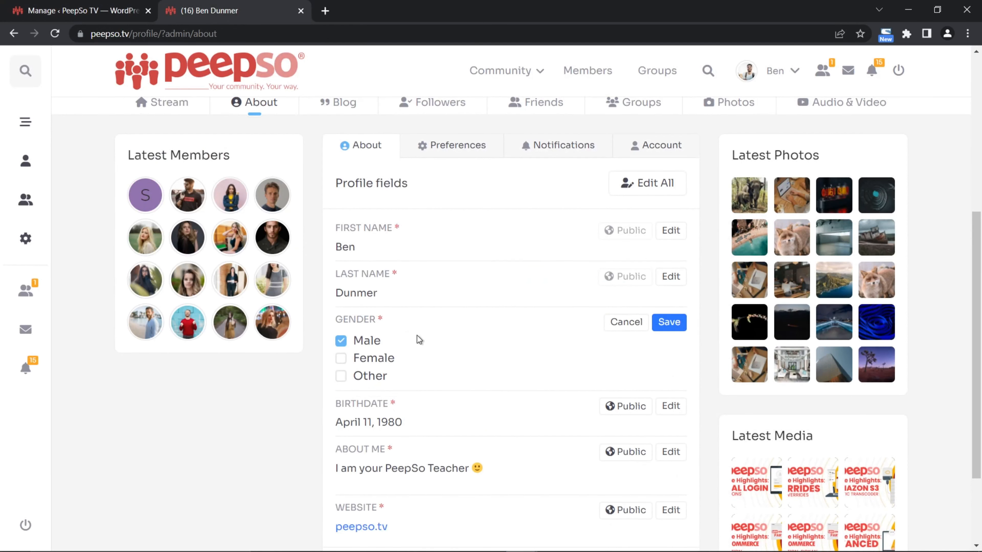
{"action": "left_click", "coordinate": [623, 323]}
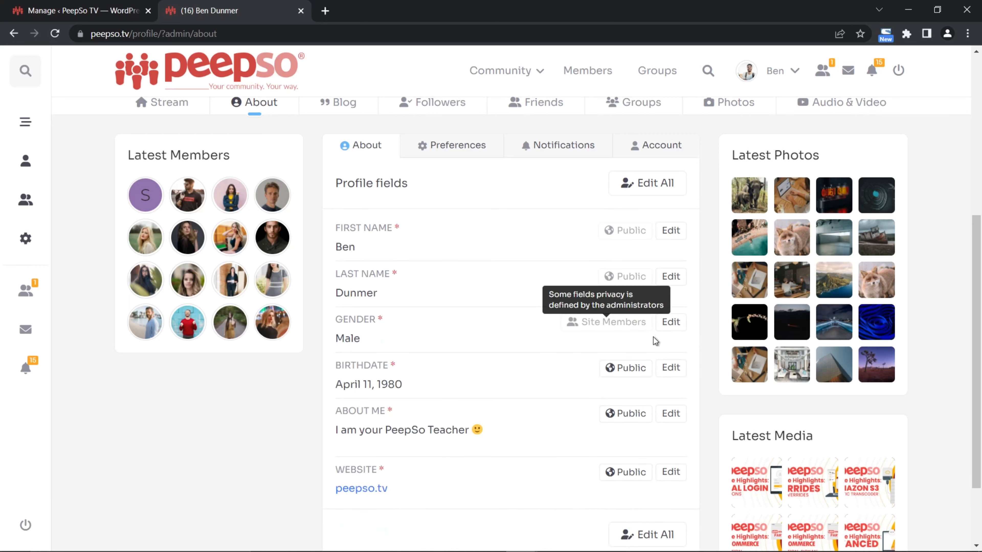
Turn off Disable user privacy setting for the Gender field and reload the profile page.
{"action": "left_click", "coordinate": [110, 9]}
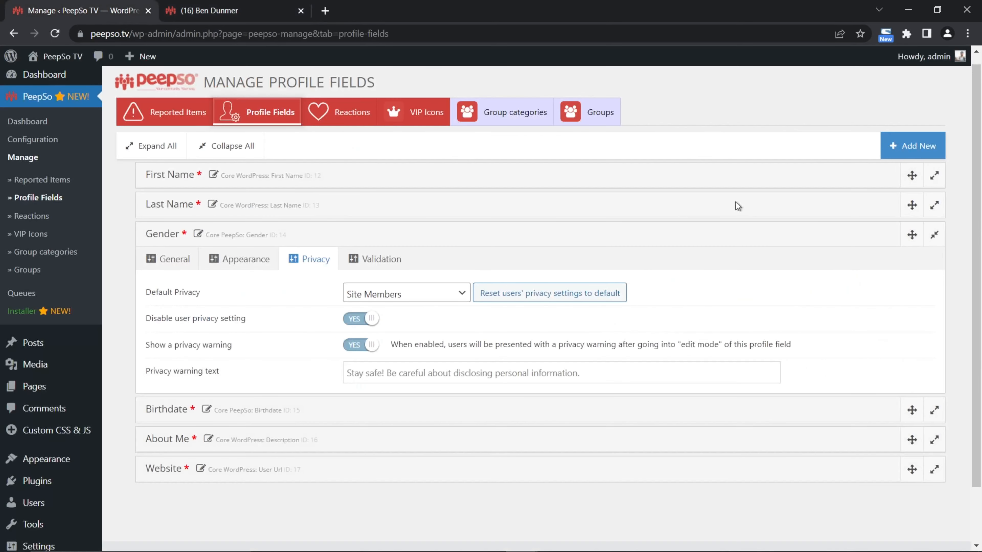
{"action": "left_click", "coordinate": [352, 320]}
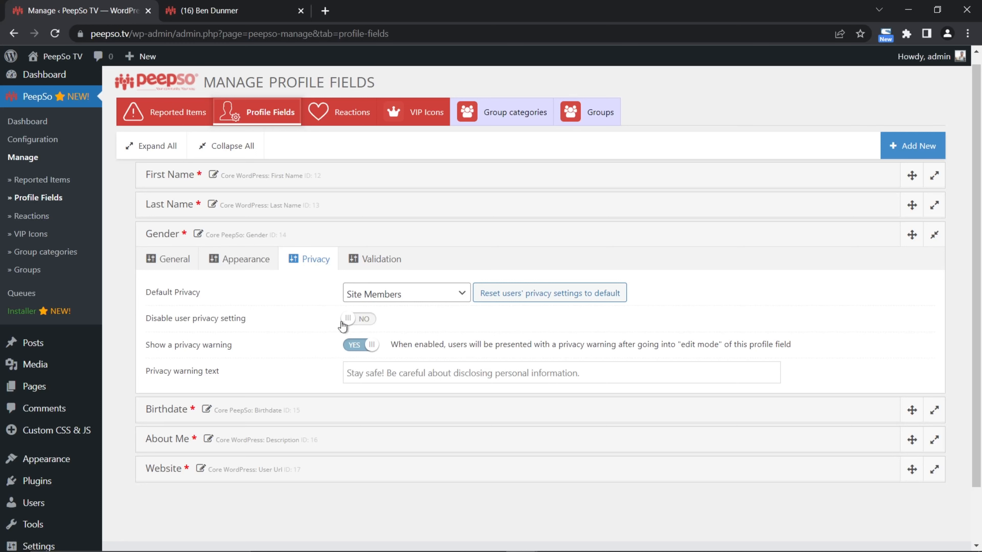
{"action": "left_click", "coordinate": [209, 10]}
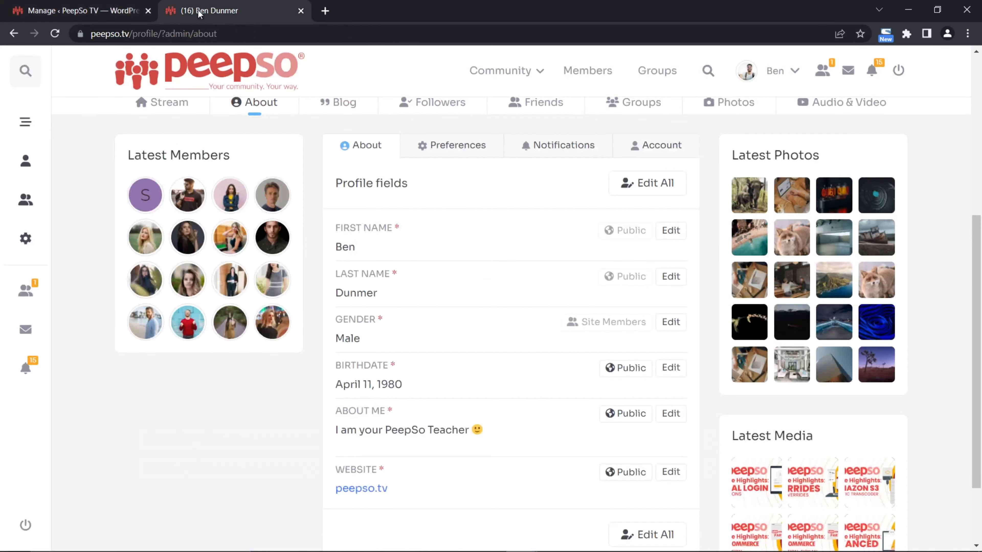
{"action": "left_click", "coordinate": [55, 33]}
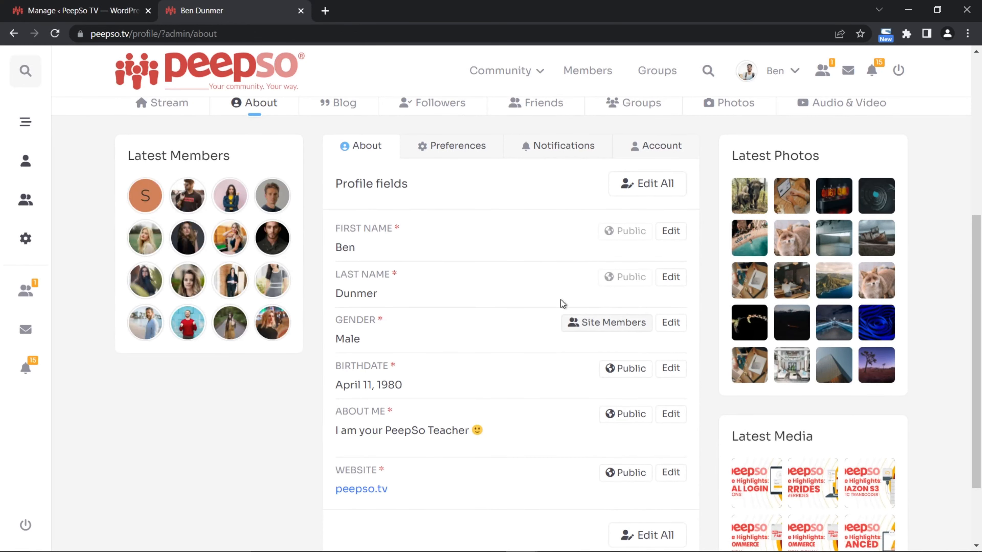
Compare the Gender field's privacy warning setting with the warning shown in its edit mode on the profile page.
{"action": "left_click", "coordinate": [99, 11]}
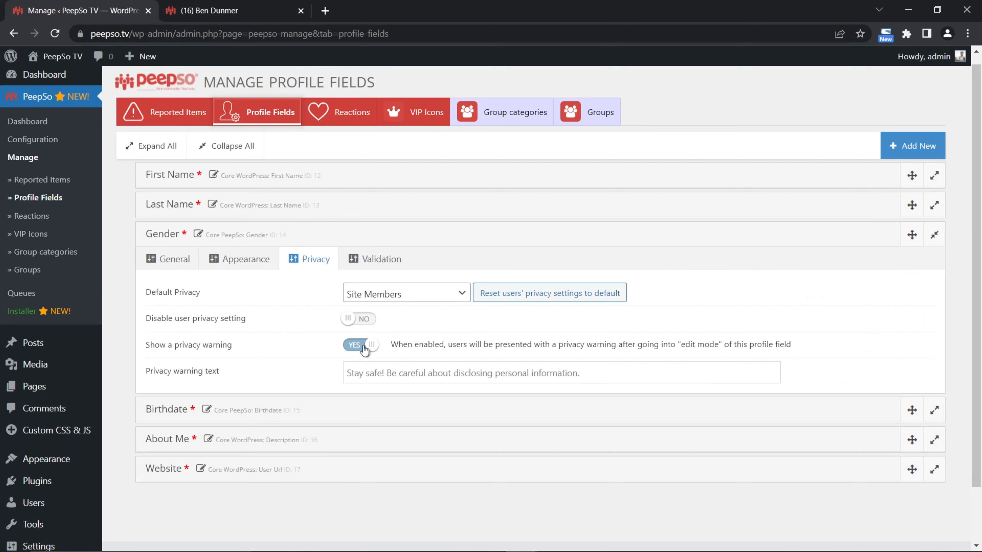
{"action": "left_click", "coordinate": [254, 12]}
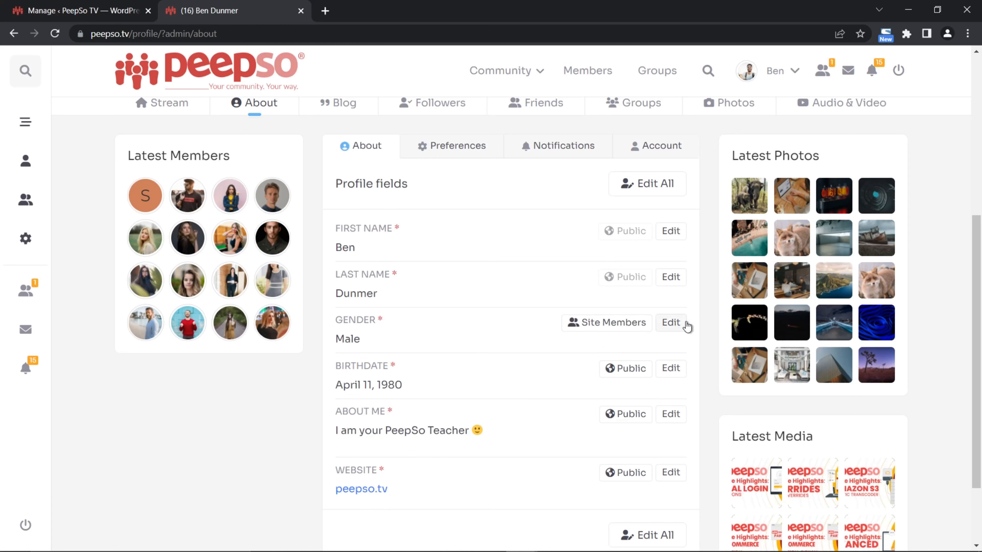
{"action": "left_click", "coordinate": [671, 322]}
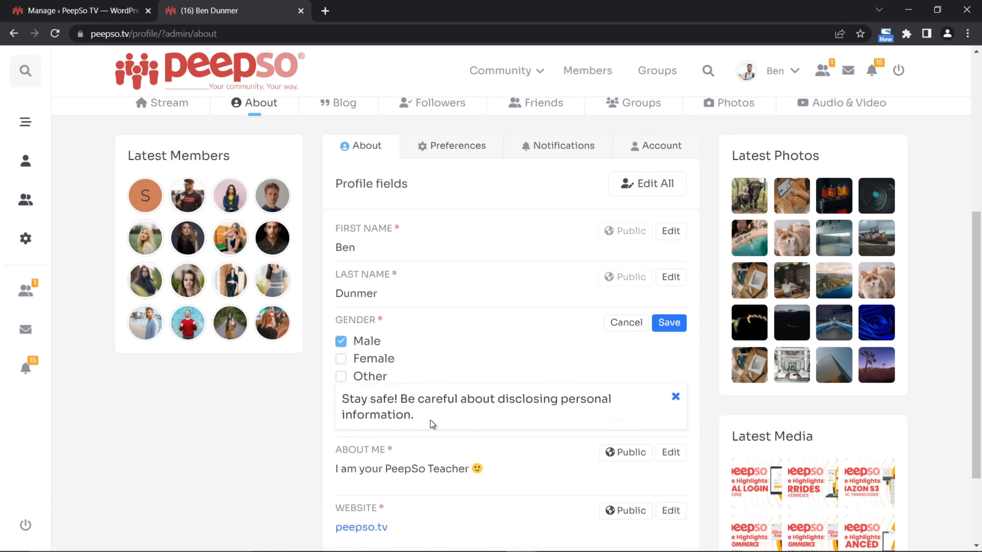
{"action": "left_click_drag", "start_coordinate": [432, 424], "coordinate": [346, 399]}
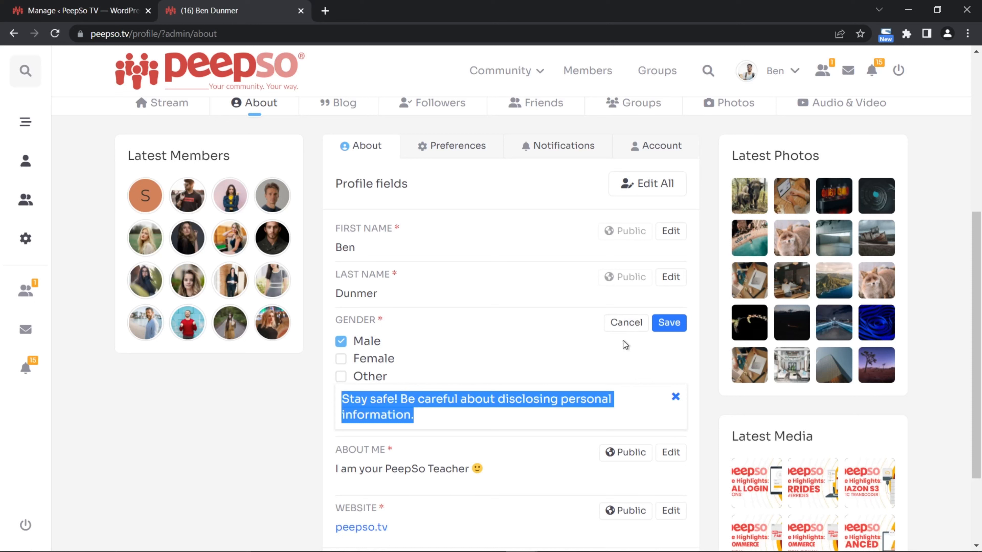
Save the Gender field on the profile page and set its privacy to Friends Only.
{"action": "left_click", "coordinate": [668, 323]}
{"action": "left_click", "coordinate": [581, 328]}
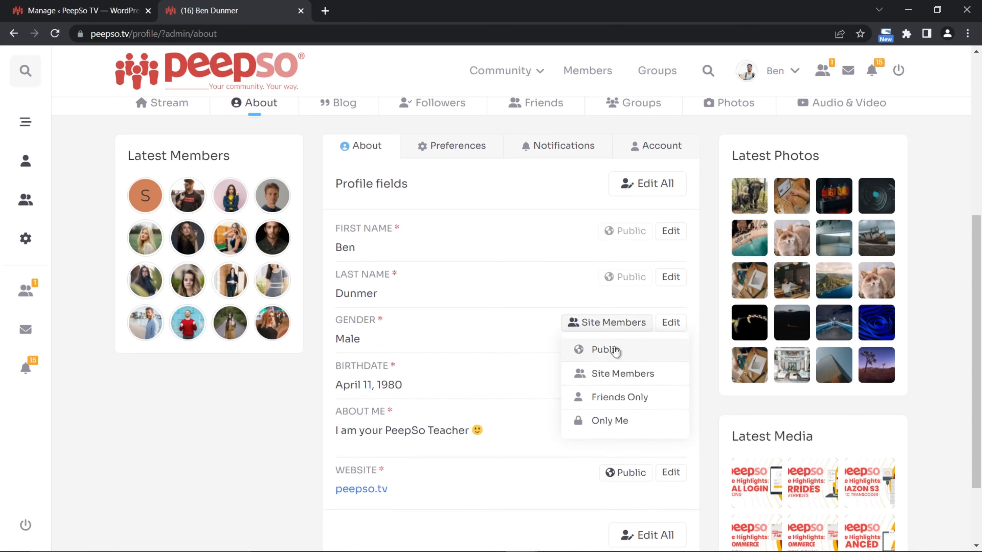
{"action": "left_click", "coordinate": [619, 397]}
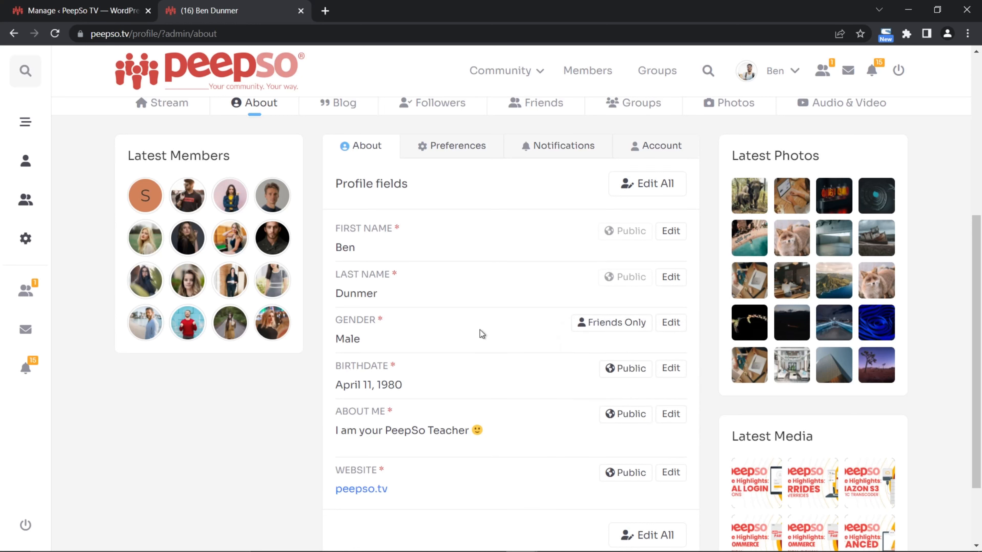
Turn off Show a privacy warning for the Gender field and review its general, appearance and privacy settings, including the warning text.
{"action": "left_click", "coordinate": [140, 6]}
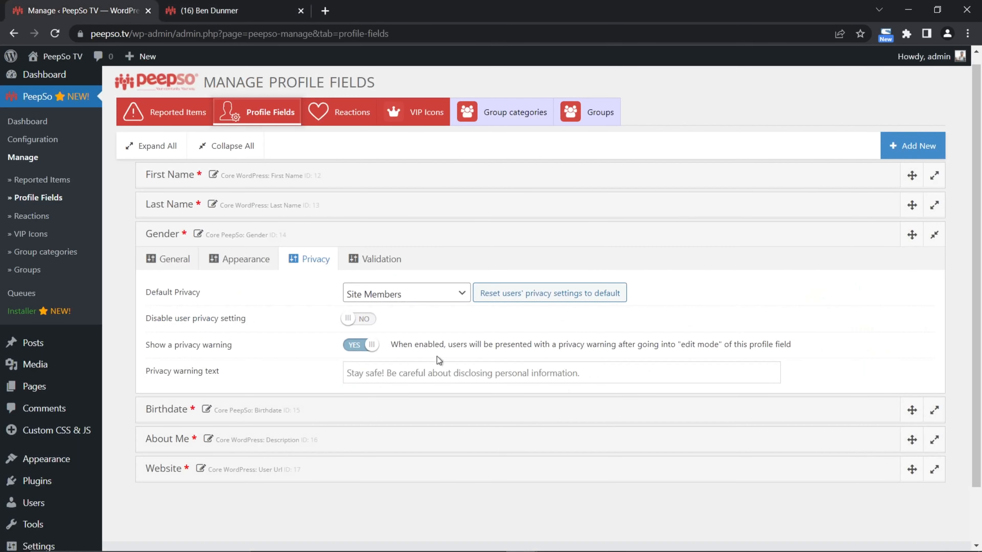
{"action": "left_click", "coordinate": [359, 345]}
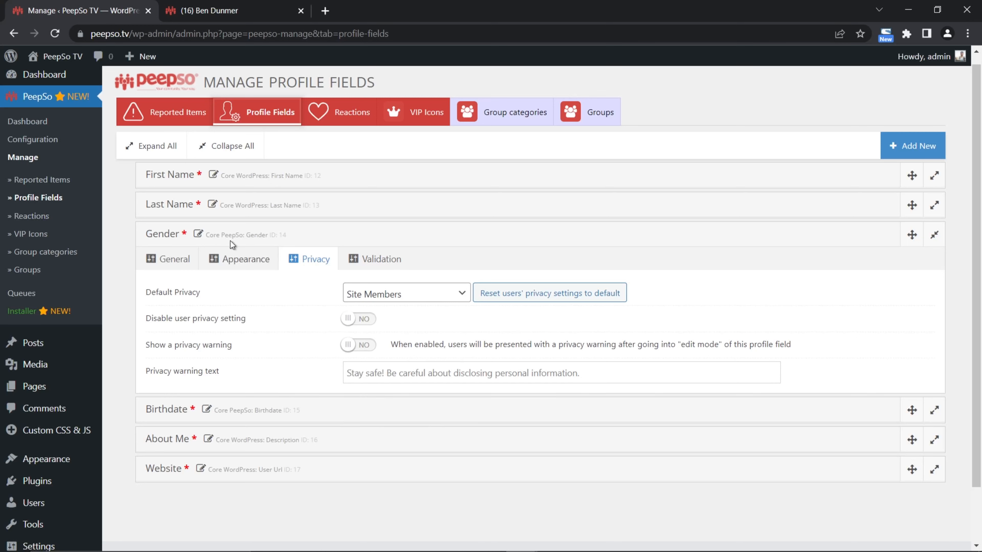
{"action": "left_click", "coordinate": [161, 267]}
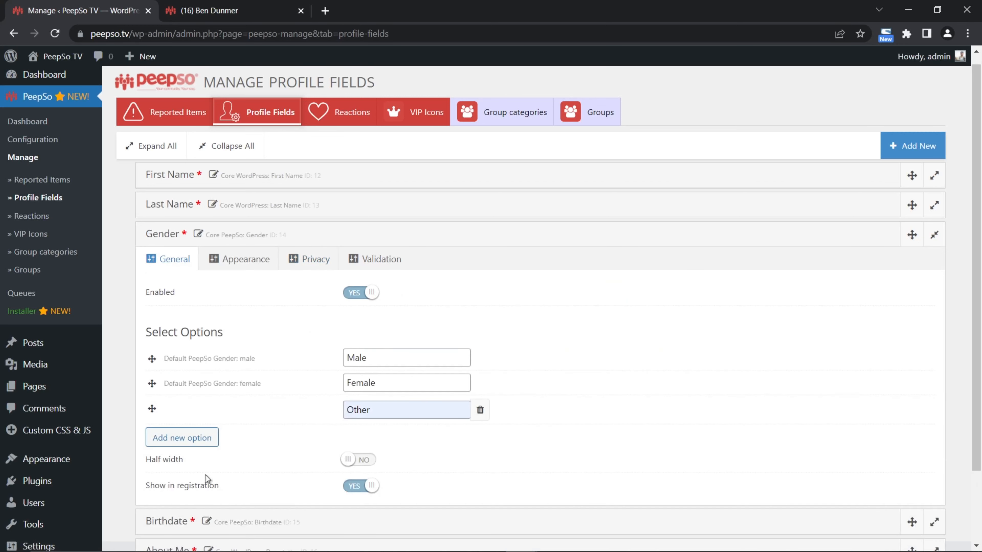
{"action": "left_click", "coordinate": [237, 267]}
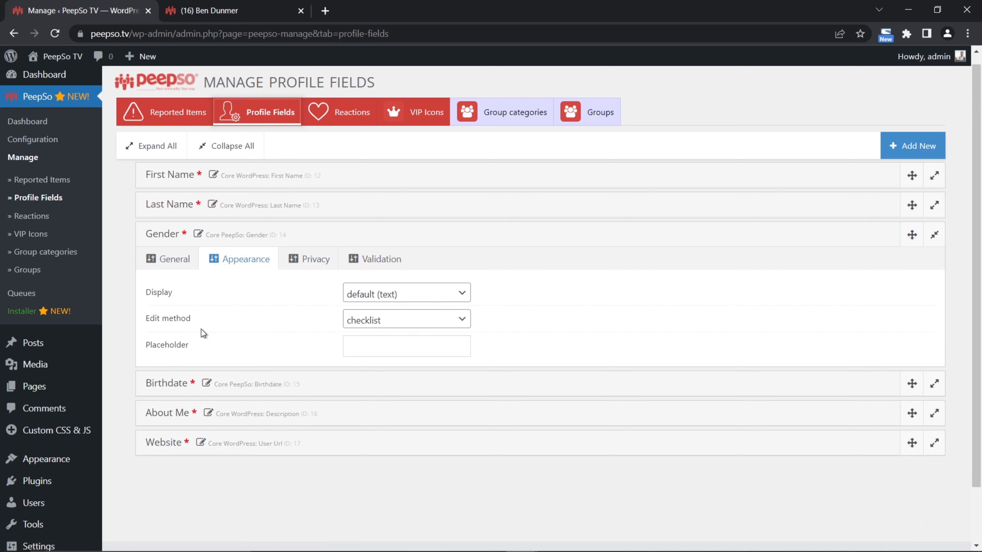
{"action": "left_click", "coordinate": [317, 260]}
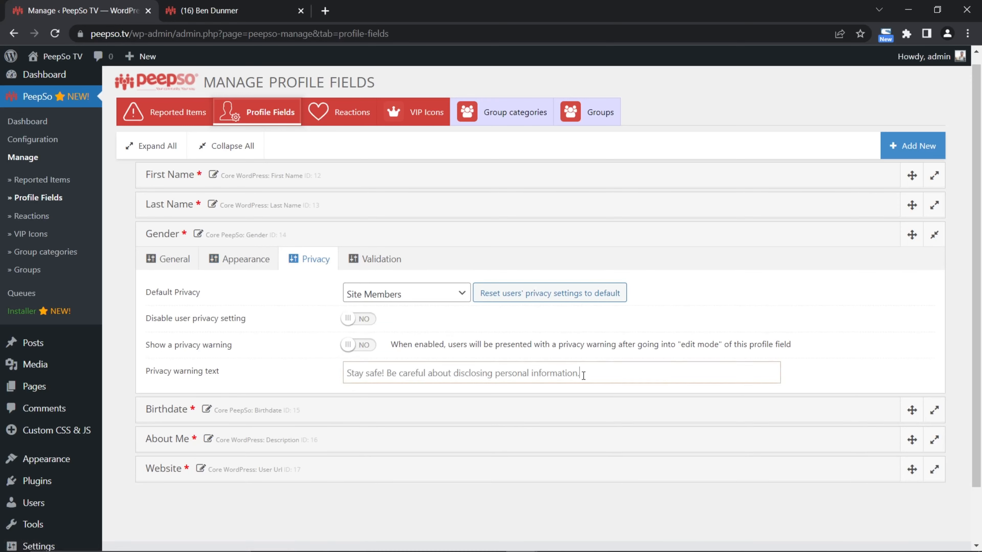
{"action": "left_click_drag", "start_coordinate": [583, 375], "coordinate": [340, 379]}
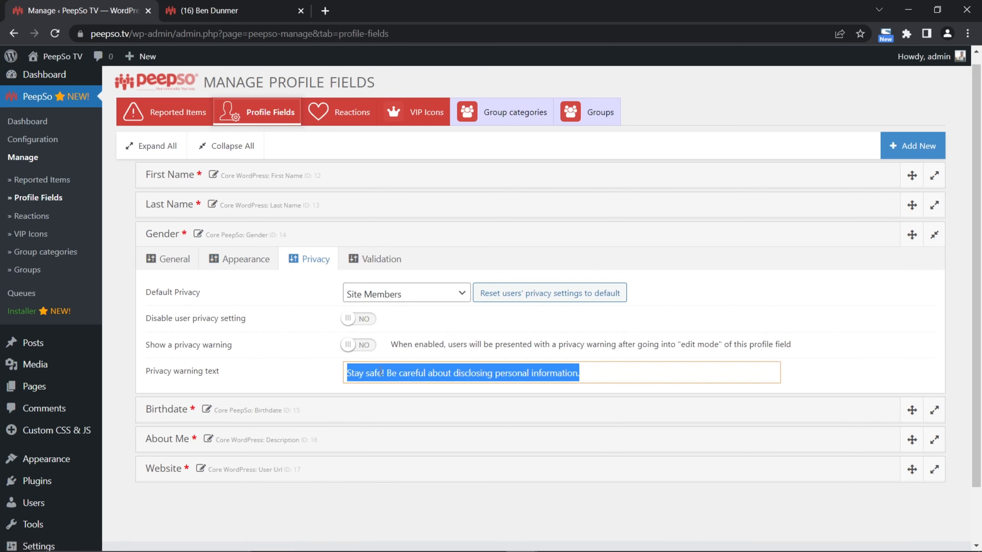
{"action": "left_click", "coordinate": [314, 374]}
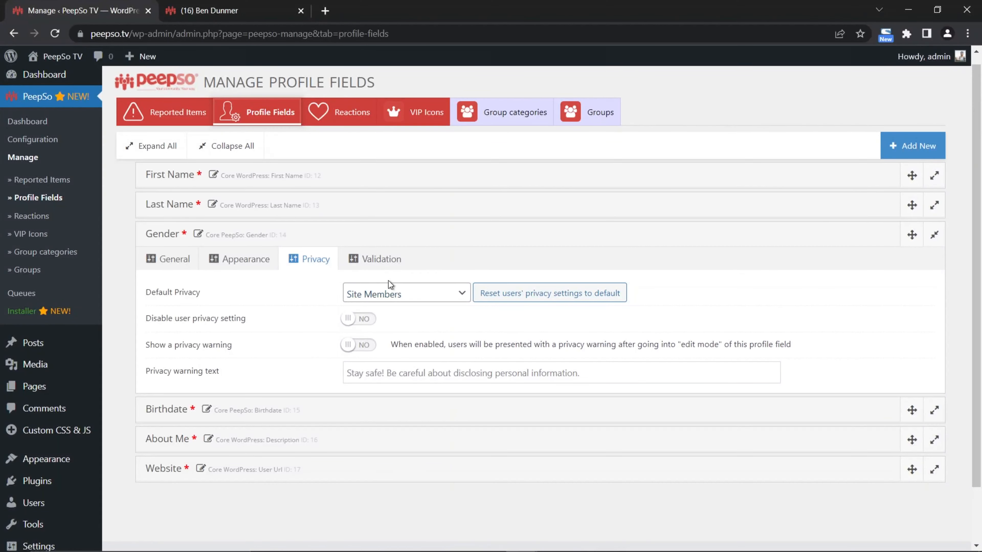
Show the Gender field's validation settings and switch Required off and back on.
{"action": "left_click", "coordinate": [383, 260]}
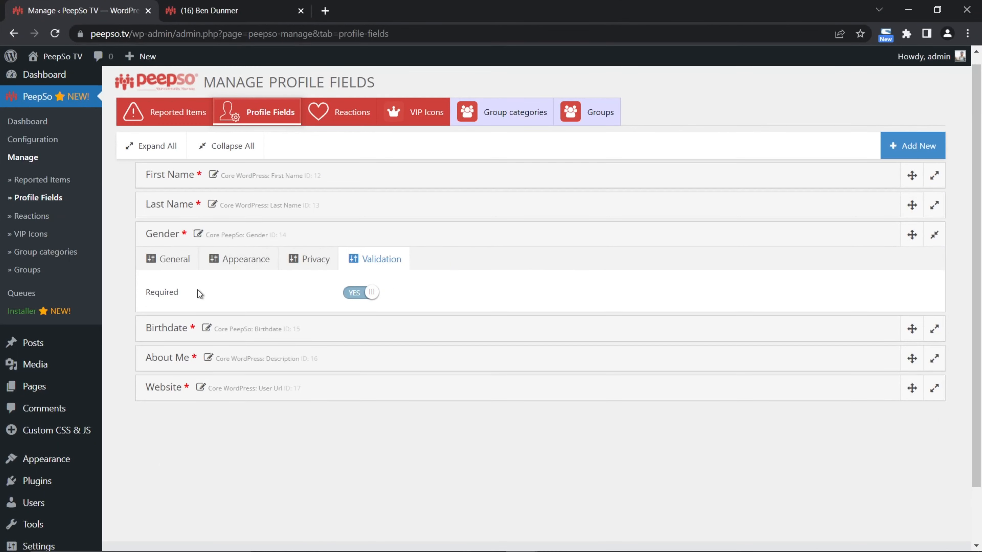
{"action": "left_click", "coordinate": [360, 295]}
{"action": "left_click", "coordinate": [370, 297]}
Examine the validation settings of the About Me and Website profile fields.
{"action": "left_click", "coordinate": [425, 359]}
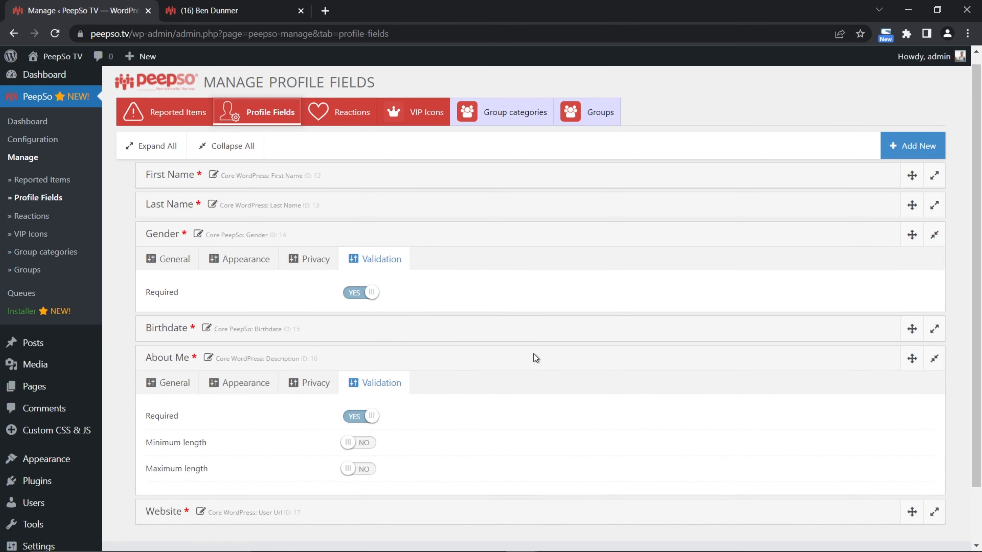
{"action": "scroll", "coordinate": [536, 358], "scroll_direction": "down", "scroll_amount": 3}
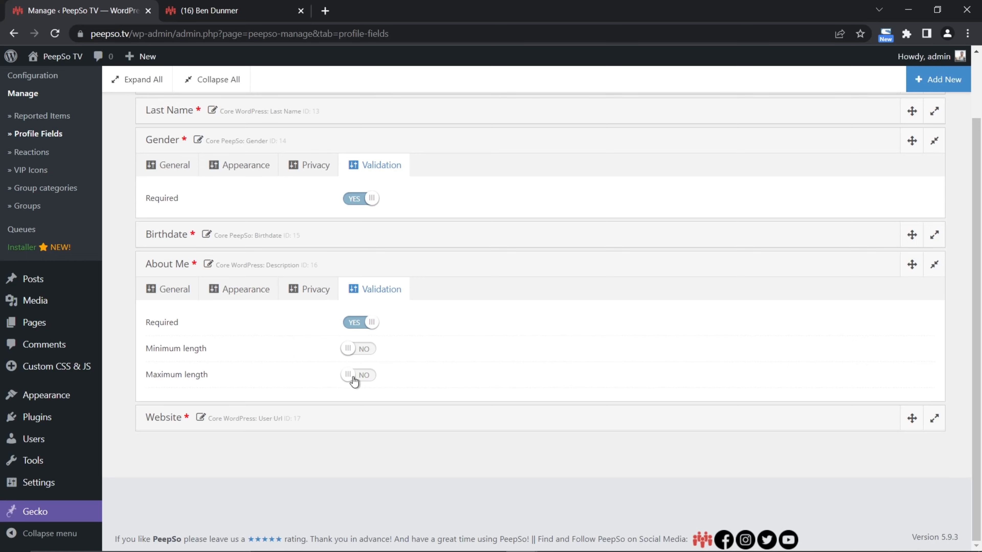
{"action": "scroll", "coordinate": [467, 378], "scroll_direction": "up", "scroll_amount": 3}
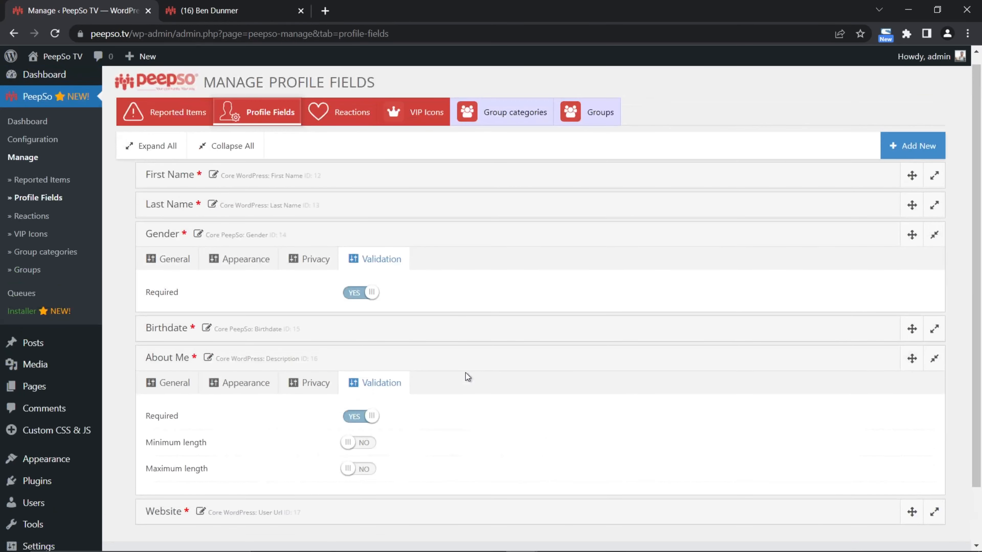
{"action": "scroll", "coordinate": [445, 394], "scroll_direction": "down", "scroll_amount": 3}
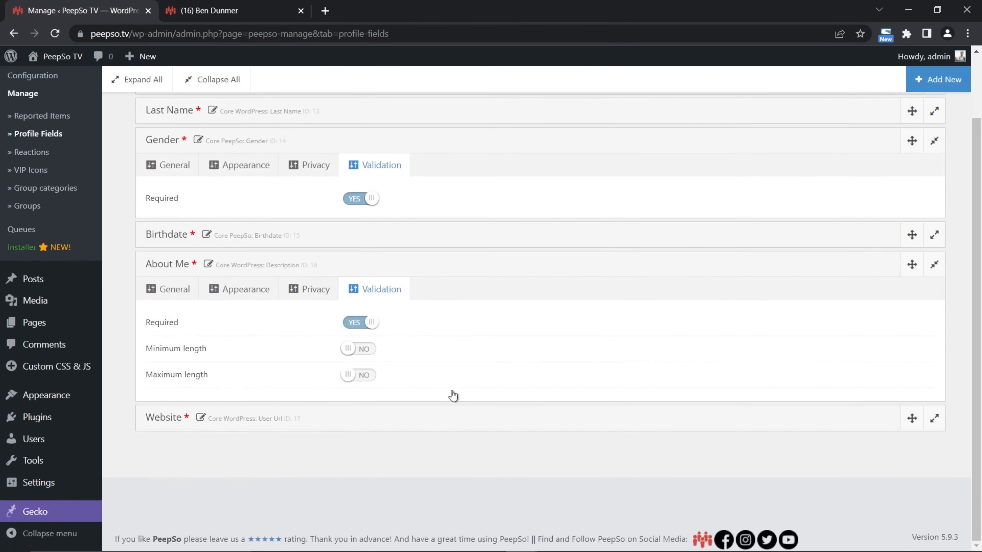
{"action": "left_click", "coordinate": [307, 418]}
{"action": "scroll", "coordinate": [605, 385], "scroll_direction": "down", "scroll_amount": 3}
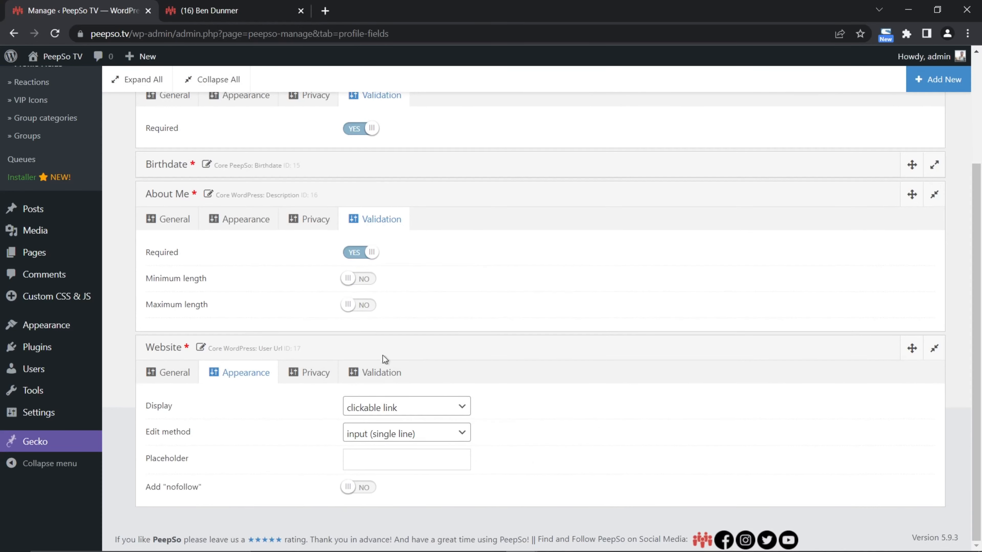
{"action": "left_click", "coordinate": [381, 372]}
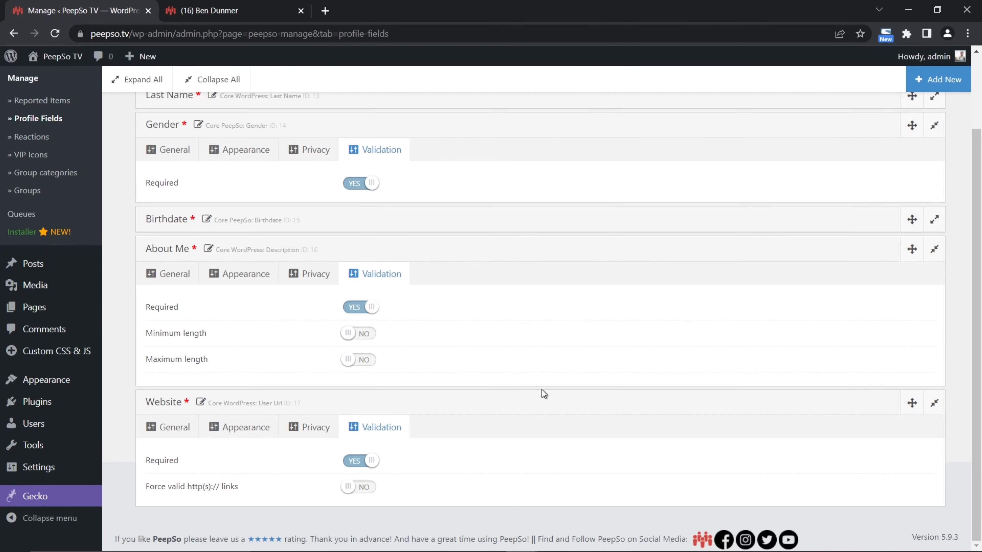
{"action": "scroll", "coordinate": [542, 433], "scroll_direction": "up", "scroll_amount": 3}
{"action": "scroll", "coordinate": [526, 432], "scroll_direction": "down", "scroll_amount": 2}
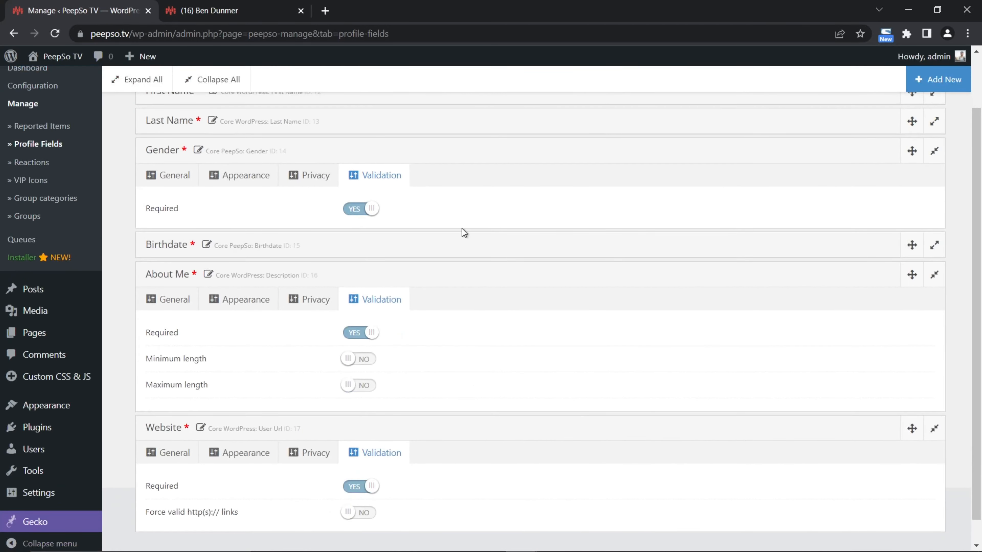
Examine the Birthdate field's validation settings and the earliest selectable year in its date picker on the profile page.
{"action": "left_click", "coordinate": [468, 244]}
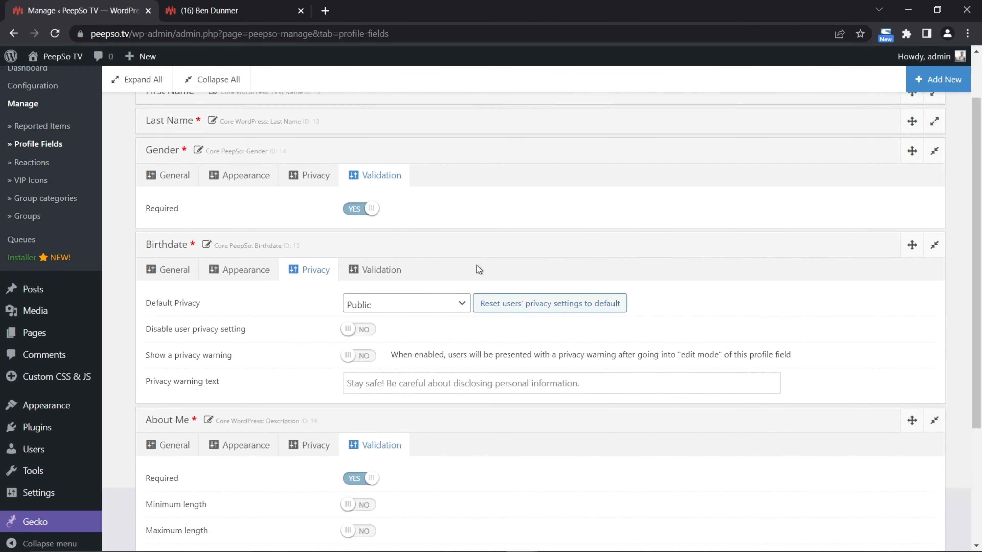
{"action": "left_click", "coordinate": [369, 275]}
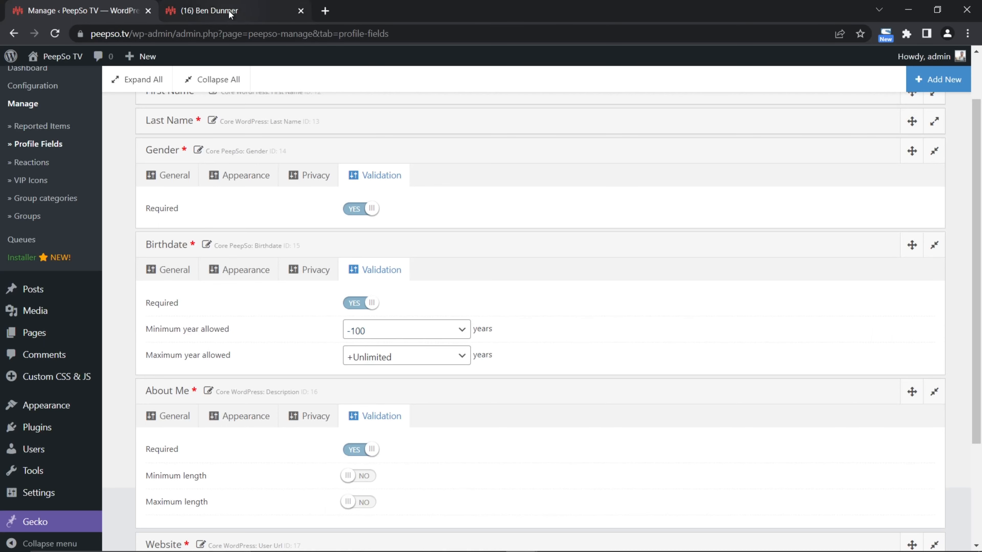
{"action": "left_click", "coordinate": [271, 10]}
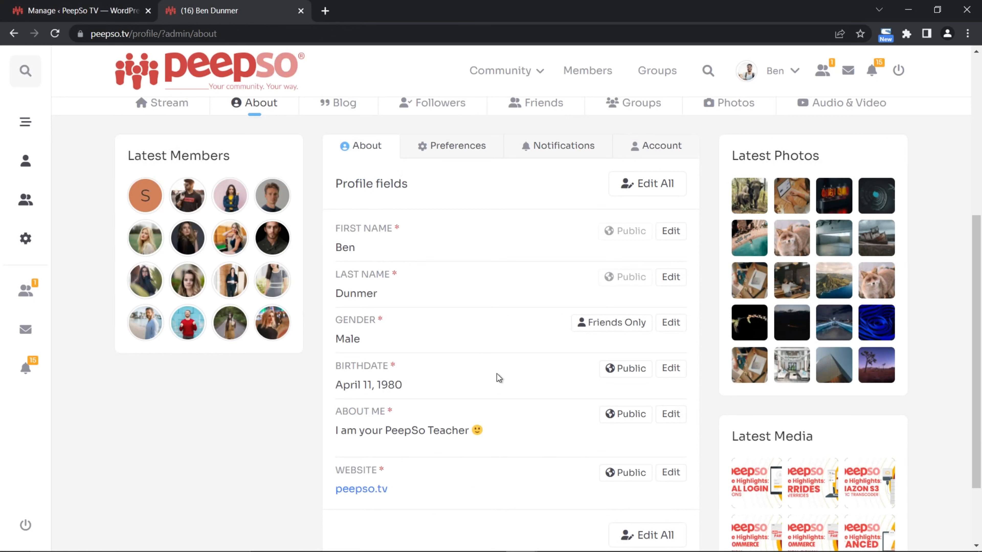
{"action": "left_click", "coordinate": [671, 369]}
{"action": "left_click", "coordinate": [498, 205]}
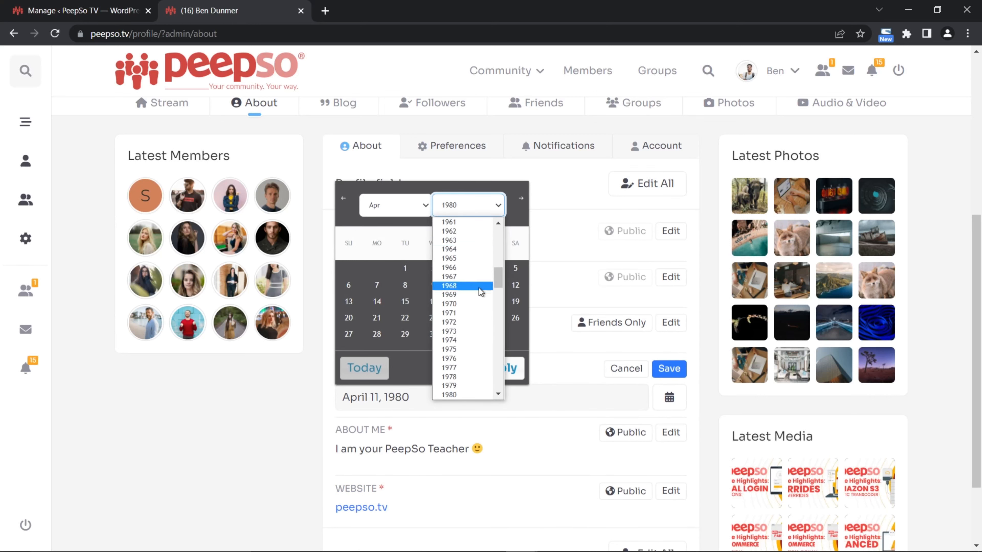
{"action": "left_click_drag", "start_coordinate": [498, 278], "coordinate": [502, 231]}
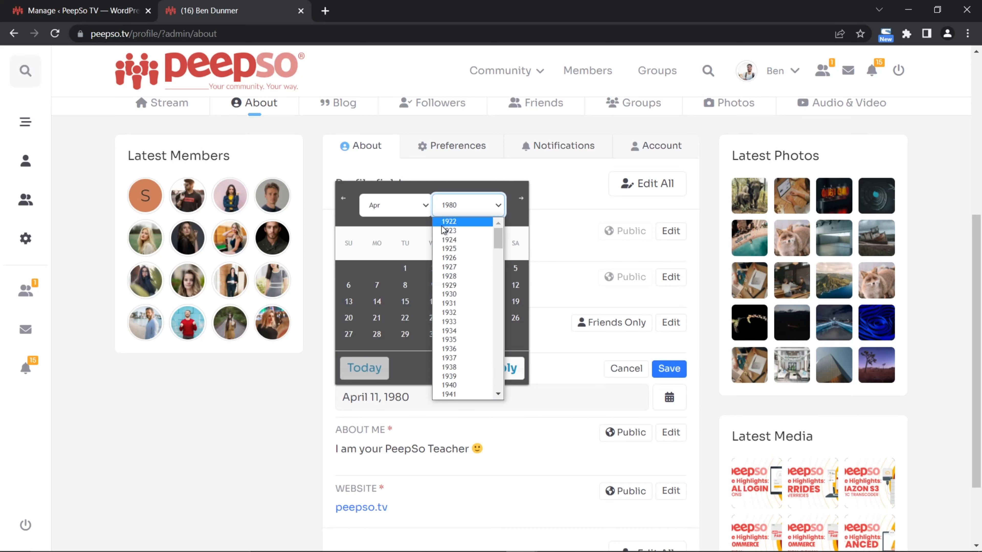
Set the Birthdate field's Minimum year allowed to -50 years in the profile field settings.
{"action": "left_click", "coordinate": [77, 10]}
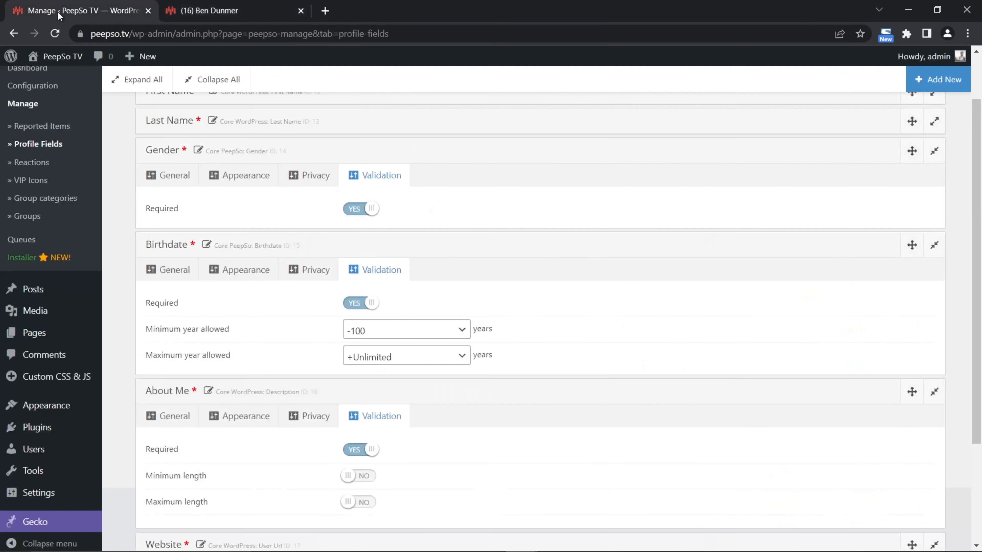
{"action": "left_click", "coordinate": [464, 334]}
{"action": "left_click", "coordinate": [465, 314]}
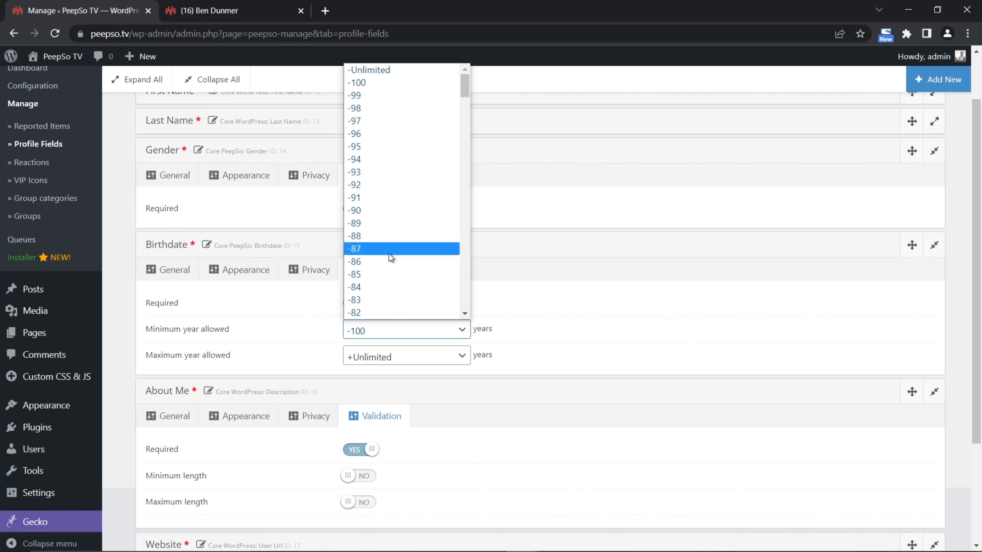
{"action": "scroll", "coordinate": [394, 200], "scroll_direction": "down", "scroll_amount": 10}
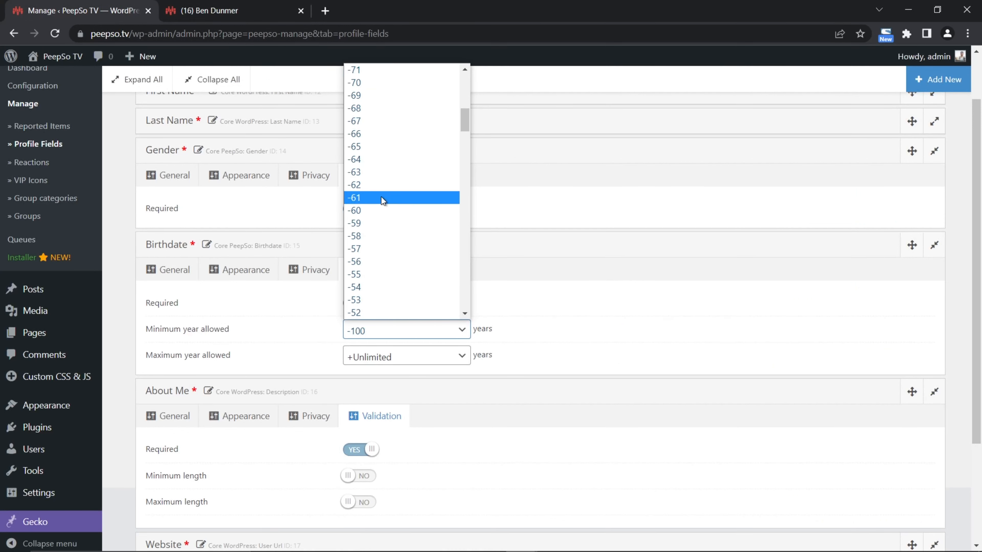
{"action": "scroll", "coordinate": [372, 226], "scroll_direction": "down", "scroll_amount": 3}
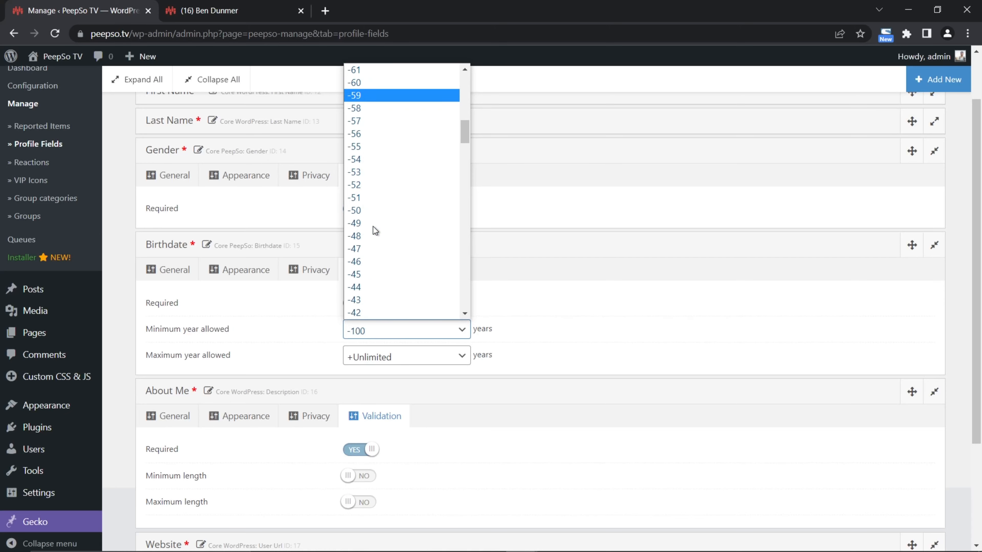
{"action": "left_click", "coordinate": [364, 213]}
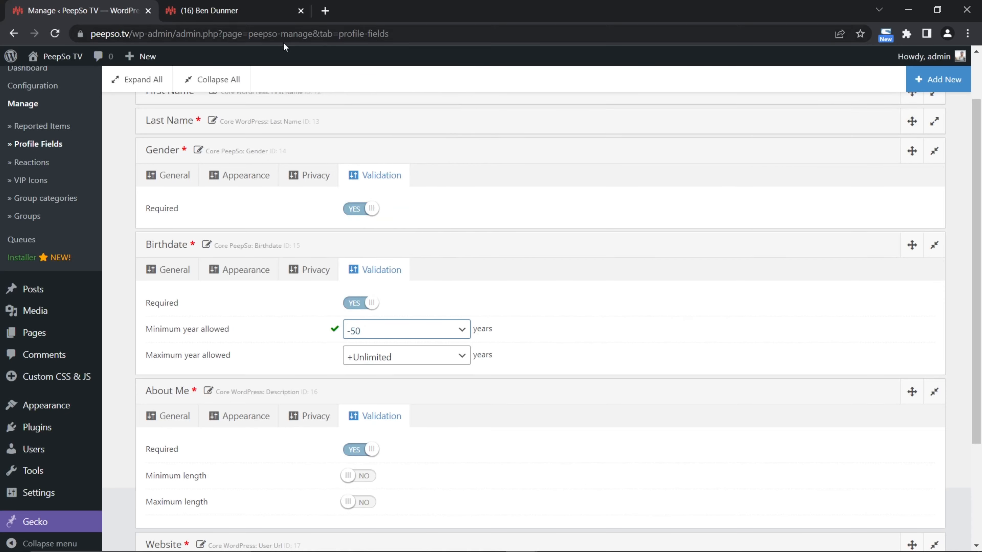
Reload the profile page and examine the selectable years in the Birthdate field's date picker.
{"action": "left_click", "coordinate": [237, 11]}
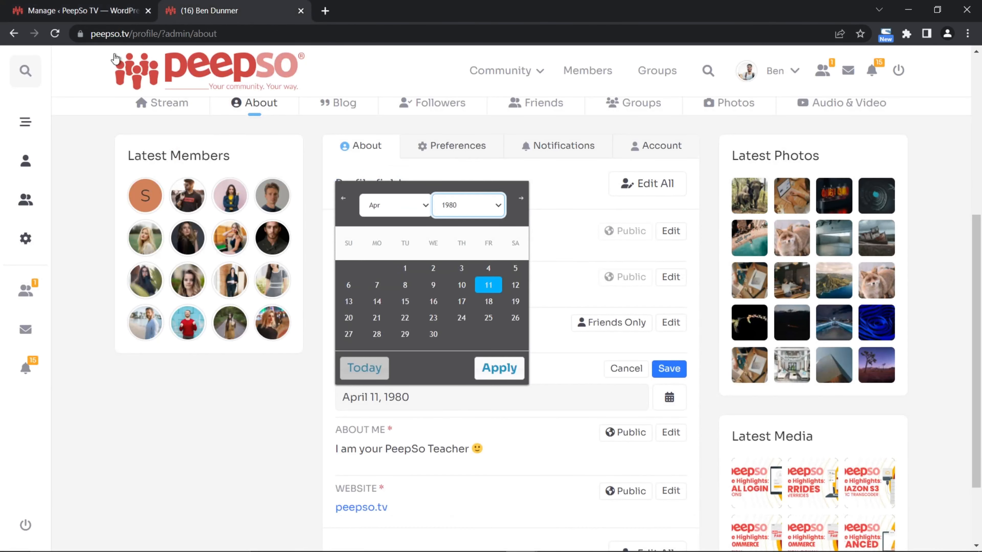
{"action": "left_click", "coordinate": [55, 34]}
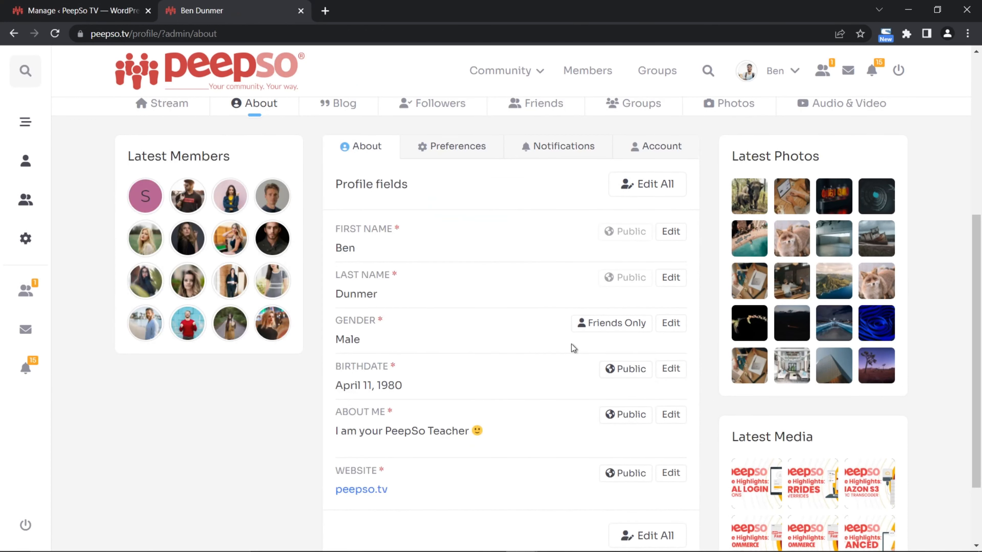
{"action": "left_click", "coordinate": [670, 371]}
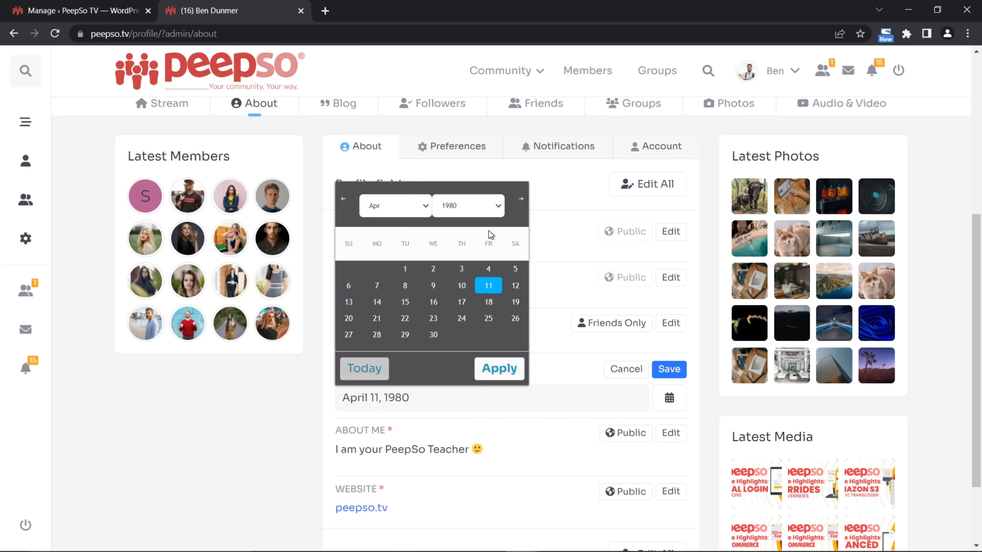
{"action": "left_click", "coordinate": [498, 205]}
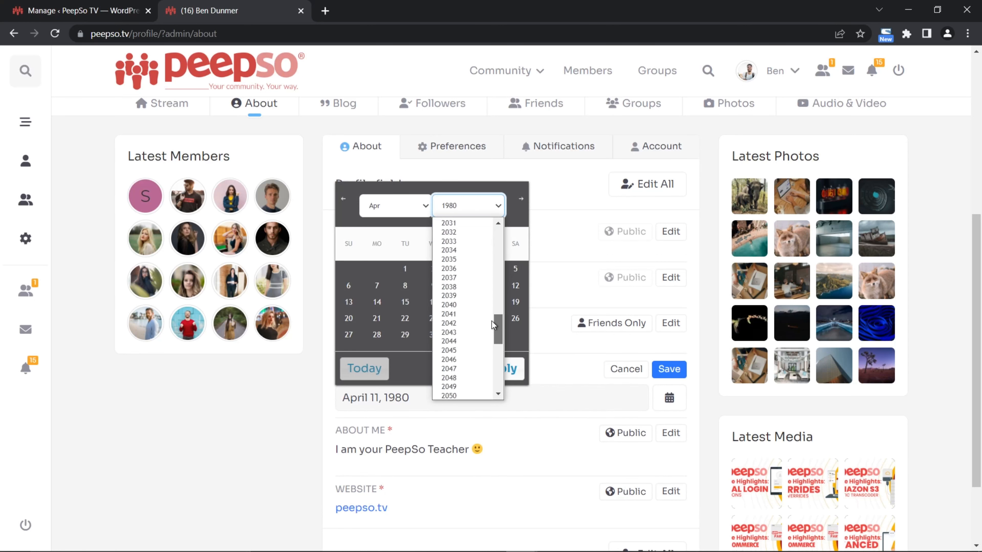
In the profile field settings, set the Birthdate field's Minimum year allowed to -100 years and change it to -Unlimited.
{"action": "left_click", "coordinate": [65, 14]}
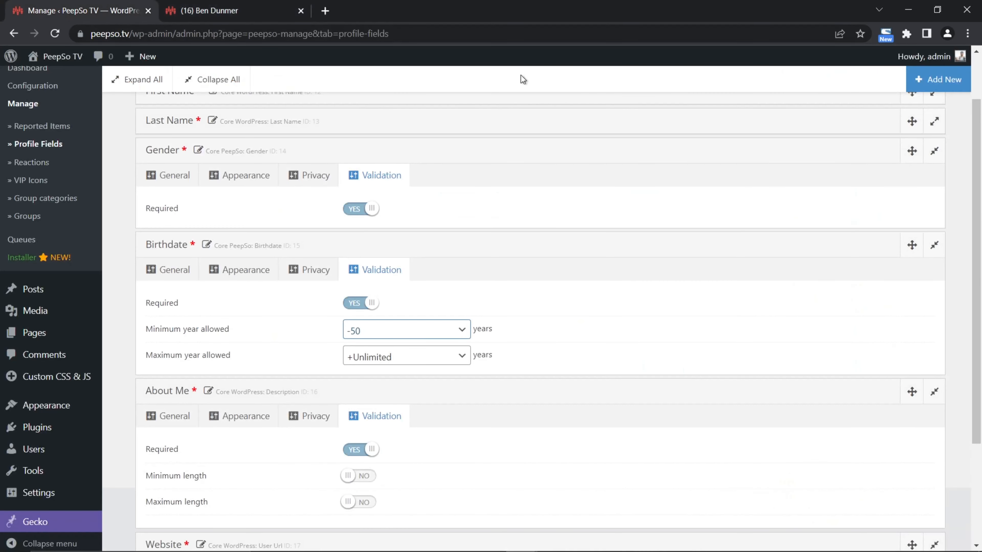
{"action": "left_click", "coordinate": [462, 329]}
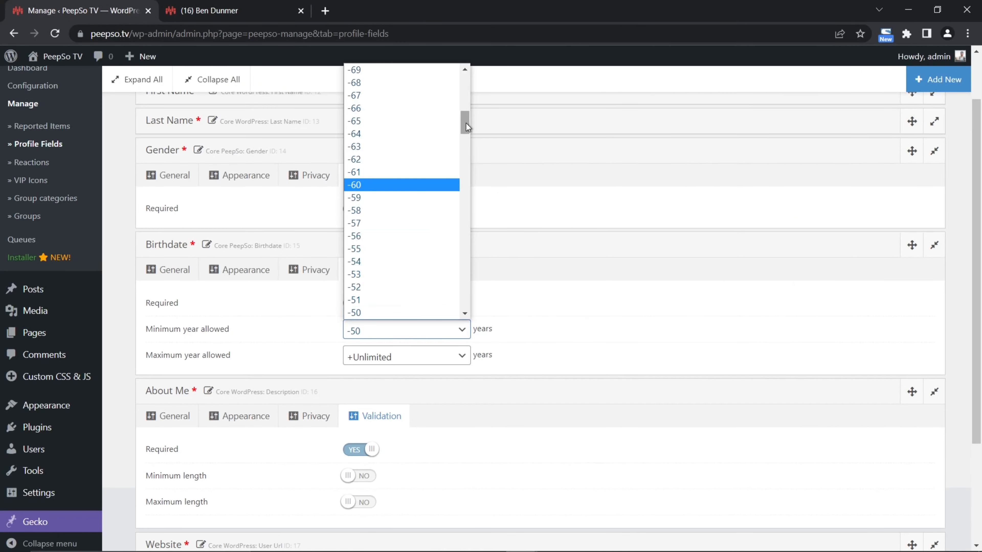
{"action": "left_click_drag", "start_coordinate": [466, 123], "coordinate": [468, 96]}
{"action": "left_click", "coordinate": [374, 83]}
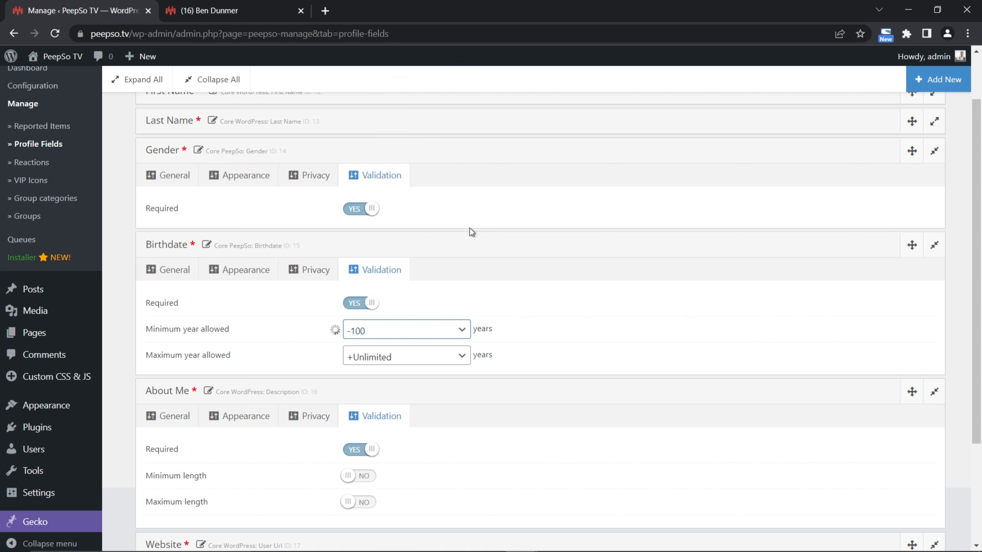
{"action": "left_click", "coordinate": [461, 329]}
{"action": "scroll", "coordinate": [401, 159], "scroll_direction": "down", "scroll_amount": 1}
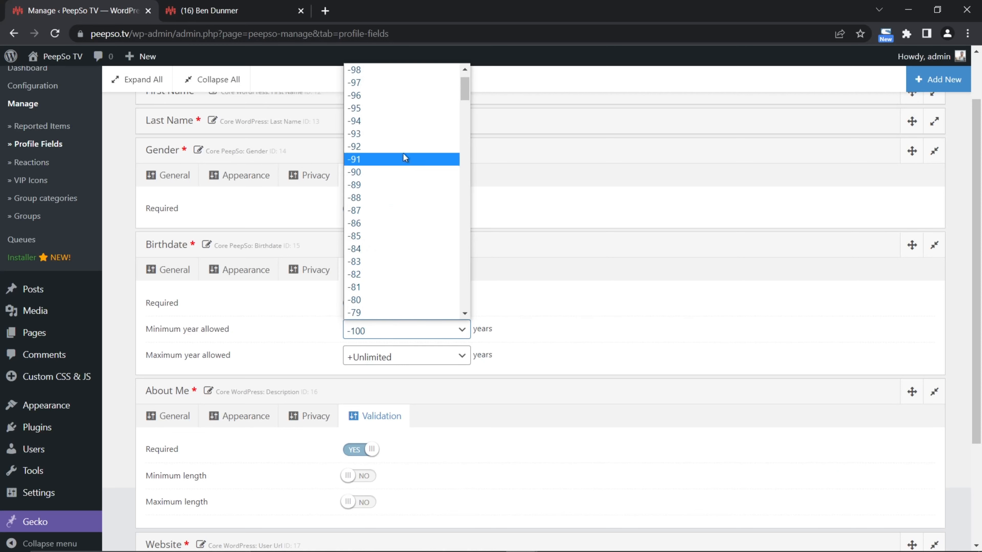
{"action": "scroll", "coordinate": [388, 168], "scroll_direction": "up", "scroll_amount": 1}
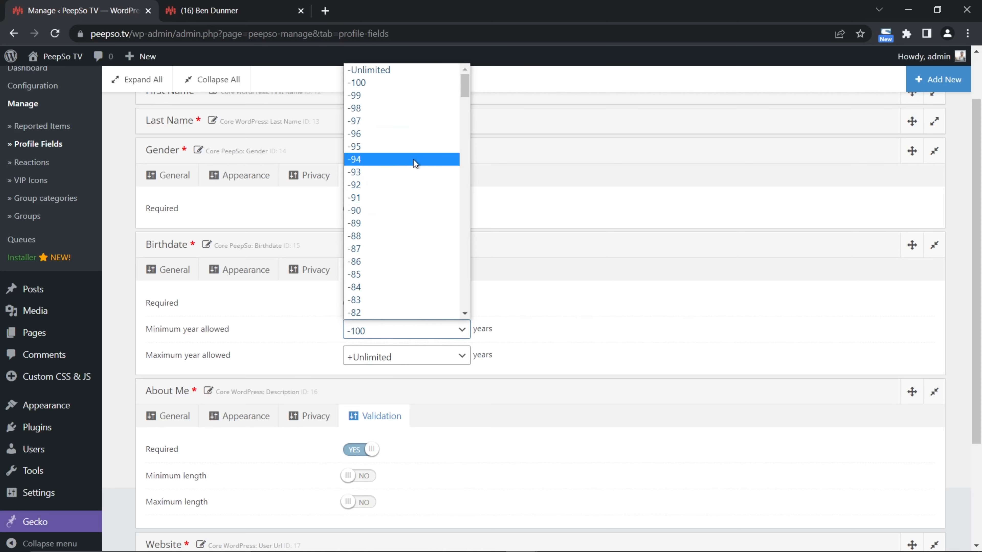
{"action": "left_click", "coordinate": [390, 70]}
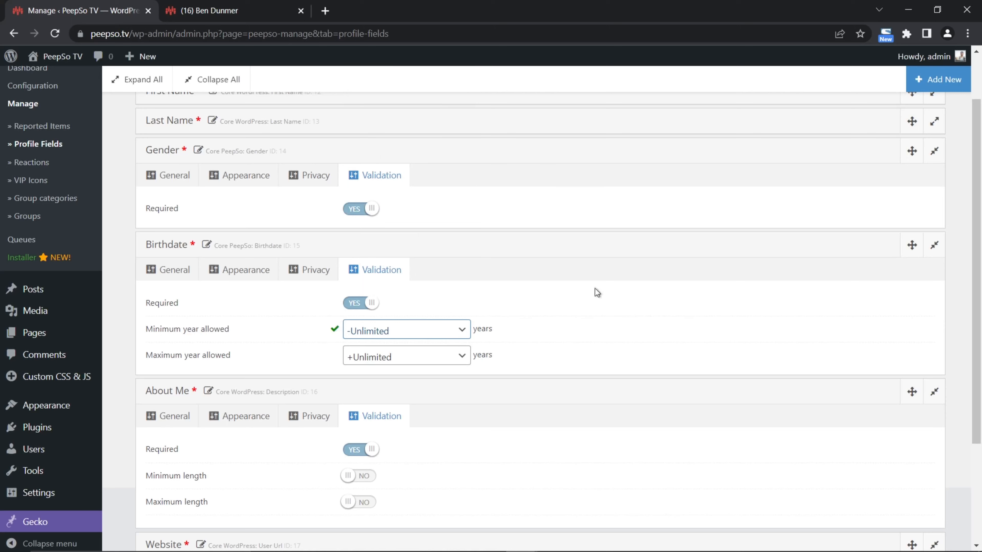
Reload the profile page and examine the earliest year offered by the Birthdate field's date picker.
{"action": "left_click", "coordinate": [208, 12]}
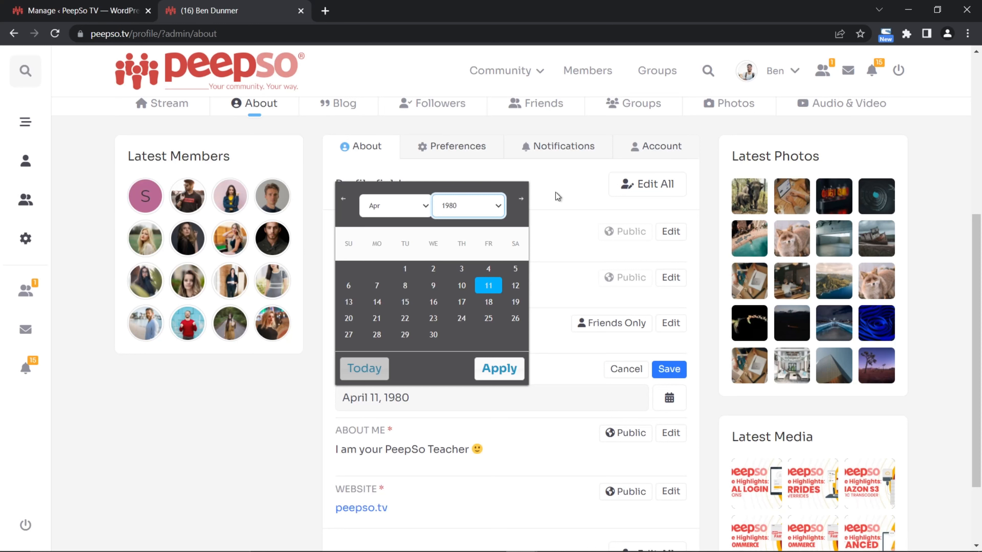
{"action": "left_click", "coordinate": [228, 427]}
{"action": "left_click", "coordinate": [55, 34]}
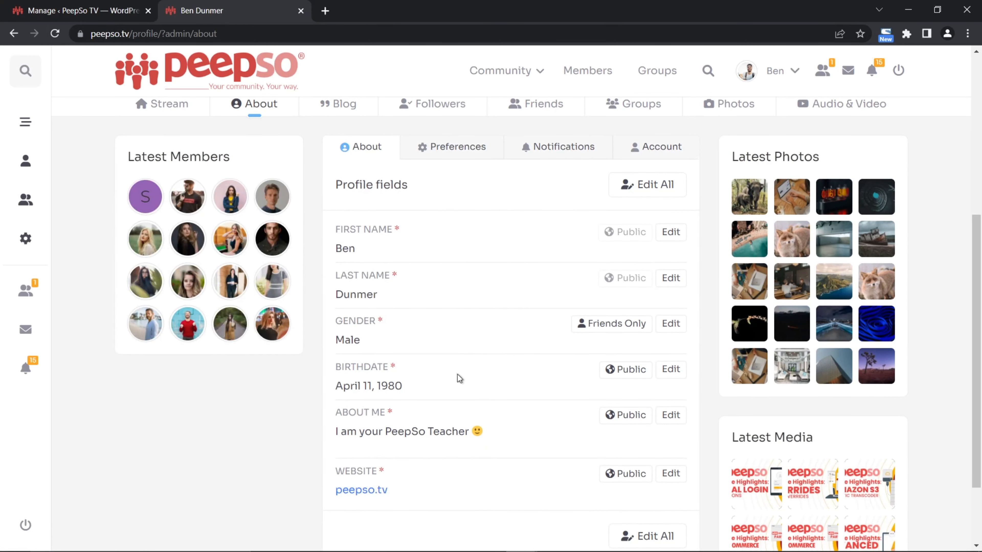
{"action": "left_click", "coordinate": [670, 369]}
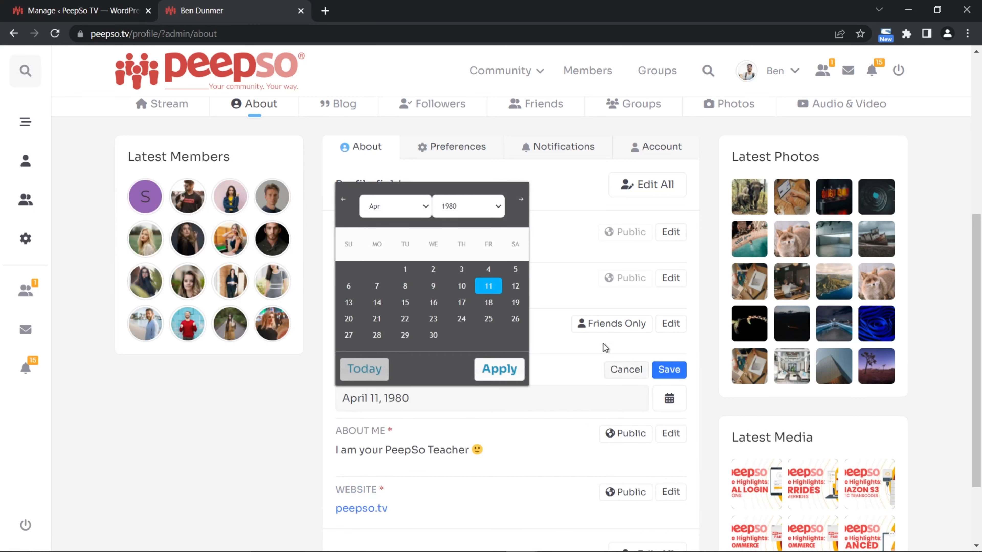
{"action": "left_click", "coordinate": [498, 206]}
{"action": "left_click_drag", "start_coordinate": [498, 332], "coordinate": [498, 231]}
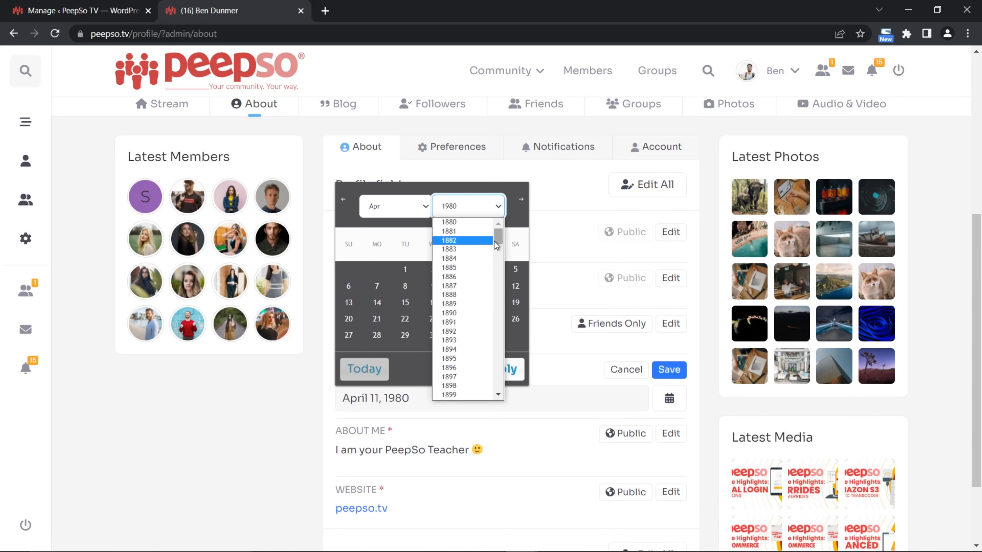
{"action": "left_click", "coordinate": [241, 401]}
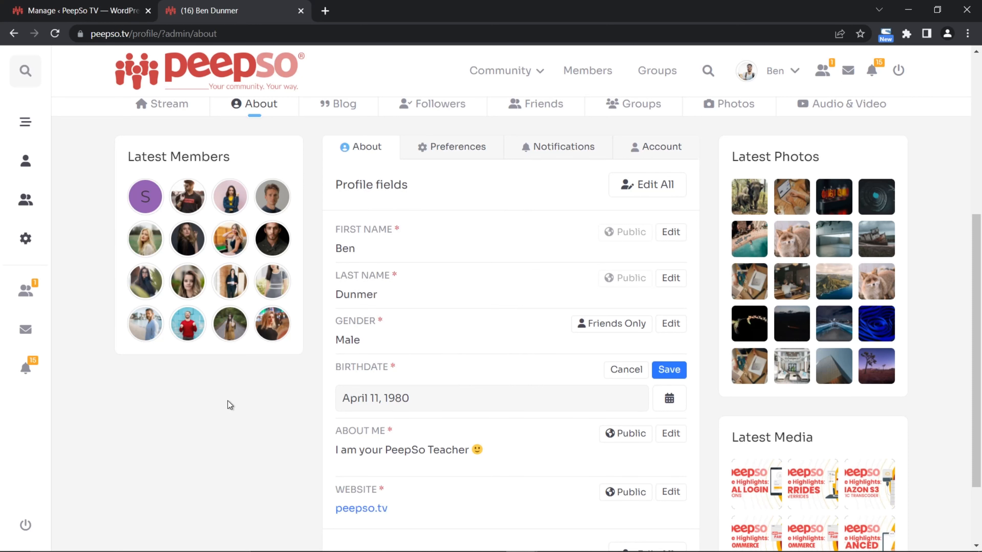
Set the Birthdate field's Minimum year allowed to -100 years in the profile field settings.
{"action": "left_click", "coordinate": [66, 15]}
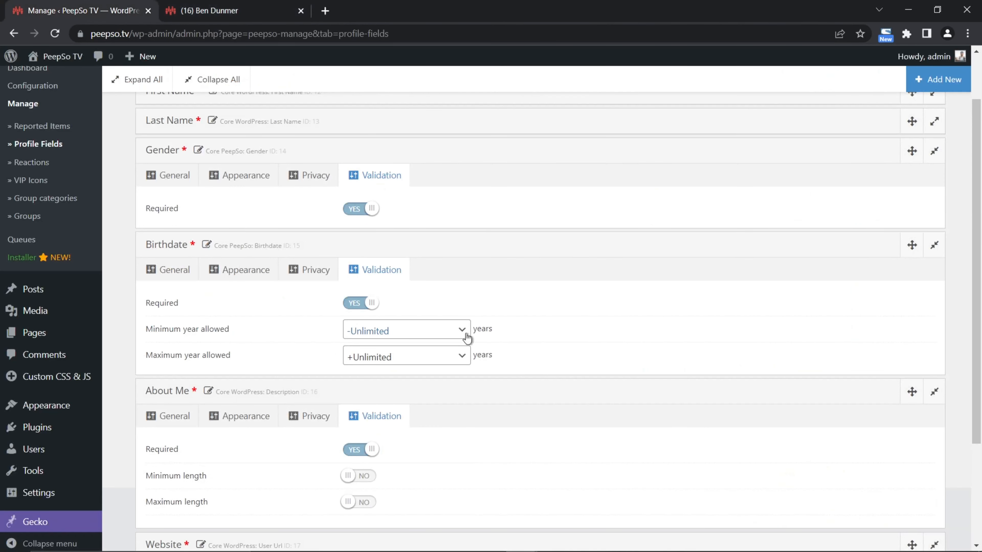
{"action": "left_click", "coordinate": [459, 330]}
{"action": "scroll", "coordinate": [415, 224], "scroll_direction": "up", "scroll_amount": 1}
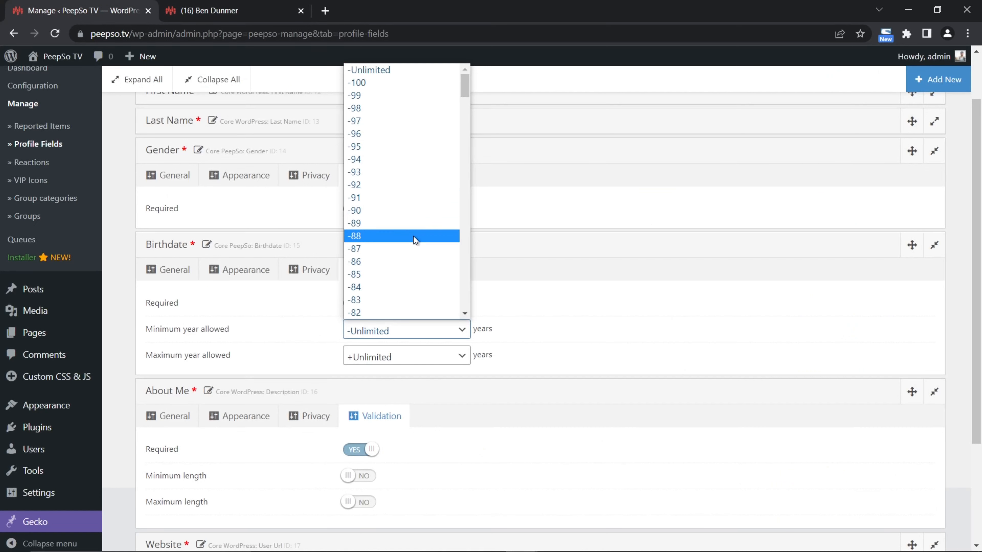
{"action": "left_click", "coordinate": [357, 85]}
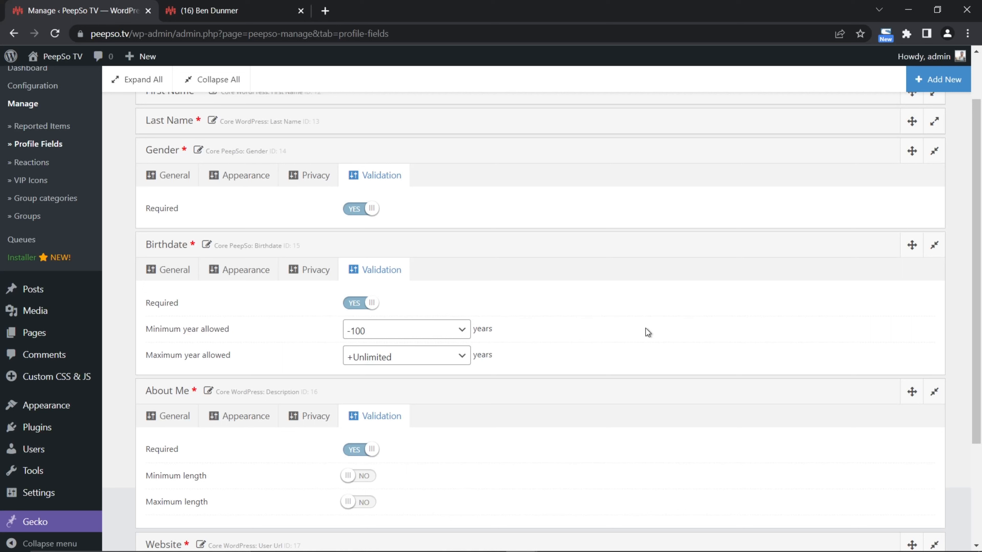
Set the Birthdate field's Maximum year allowed to -18 years.
{"action": "left_click", "coordinate": [461, 358]}
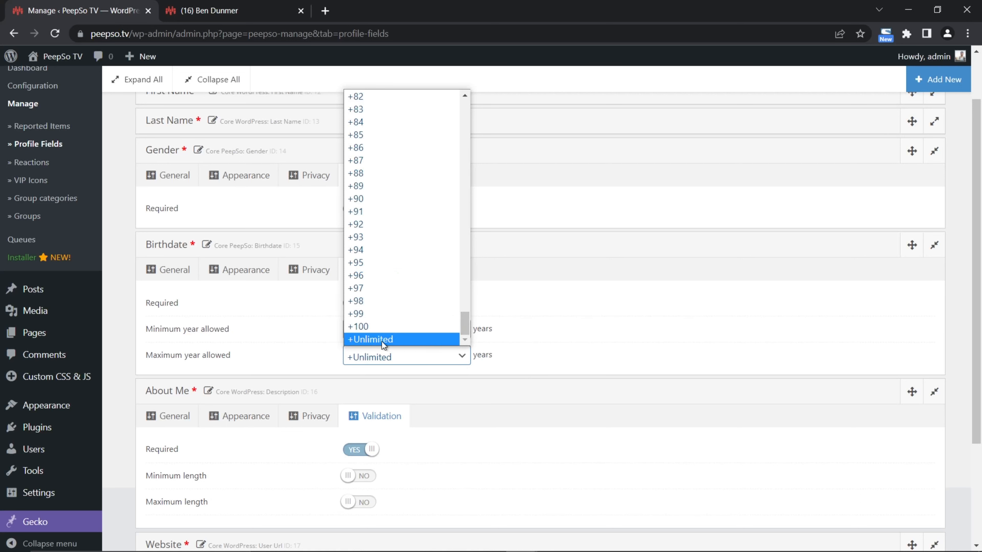
{"action": "left_click_drag", "start_coordinate": [466, 327], "coordinate": [462, 194]}
{"action": "left_click", "coordinate": [362, 252]}
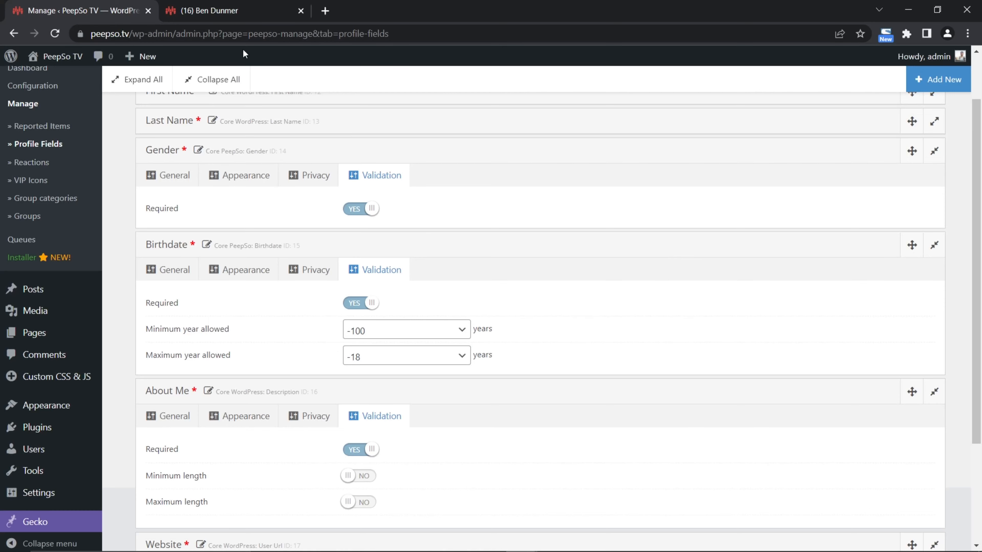
Reload the profile page and examine the latest year selectable in the Birthdate field's date picker.
{"action": "left_click", "coordinate": [208, 14]}
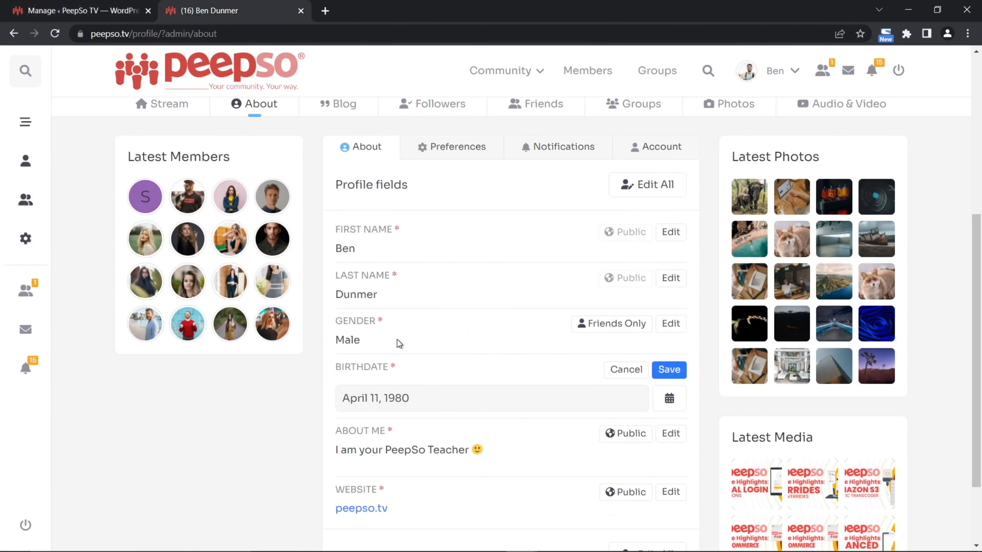
{"action": "left_click", "coordinate": [679, 322]}
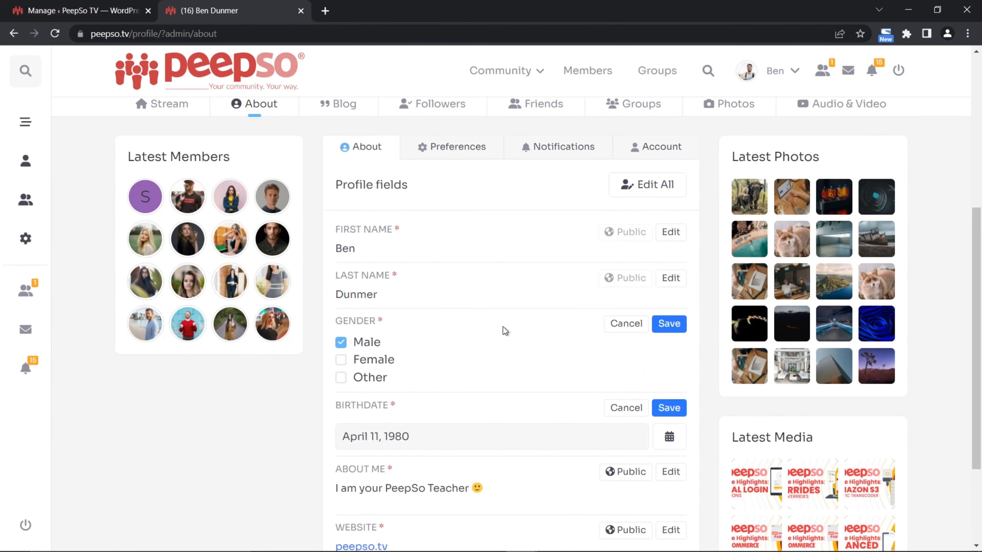
{"action": "left_click", "coordinate": [625, 324]}
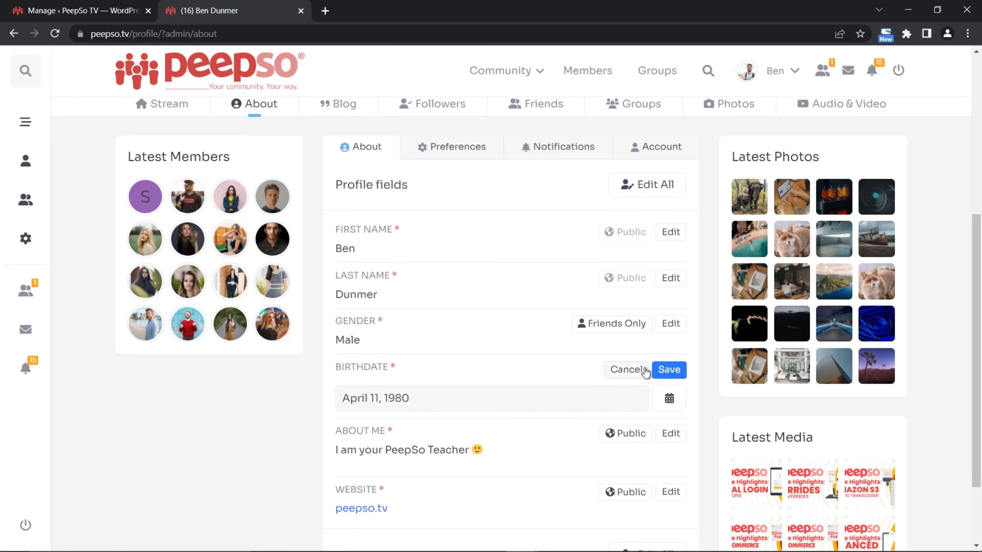
{"action": "left_click", "coordinate": [577, 405]}
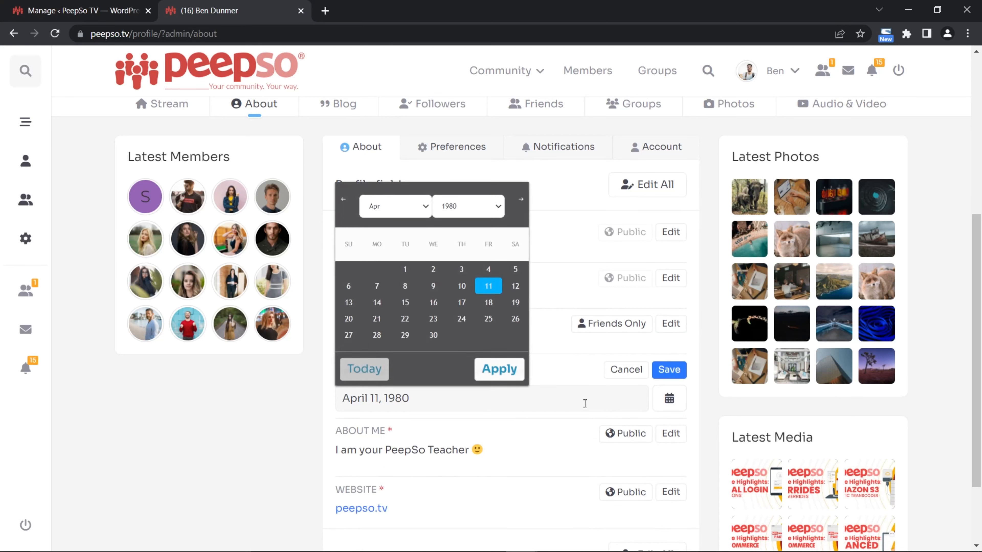
{"action": "left_click", "coordinate": [499, 208]}
{"action": "left_click", "coordinate": [233, 443]}
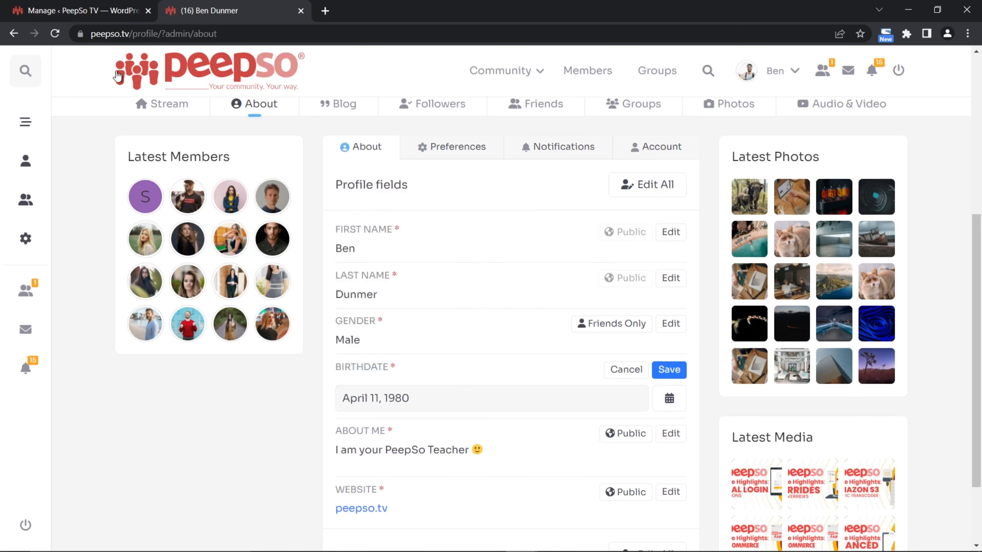
{"action": "left_click", "coordinate": [55, 34]}
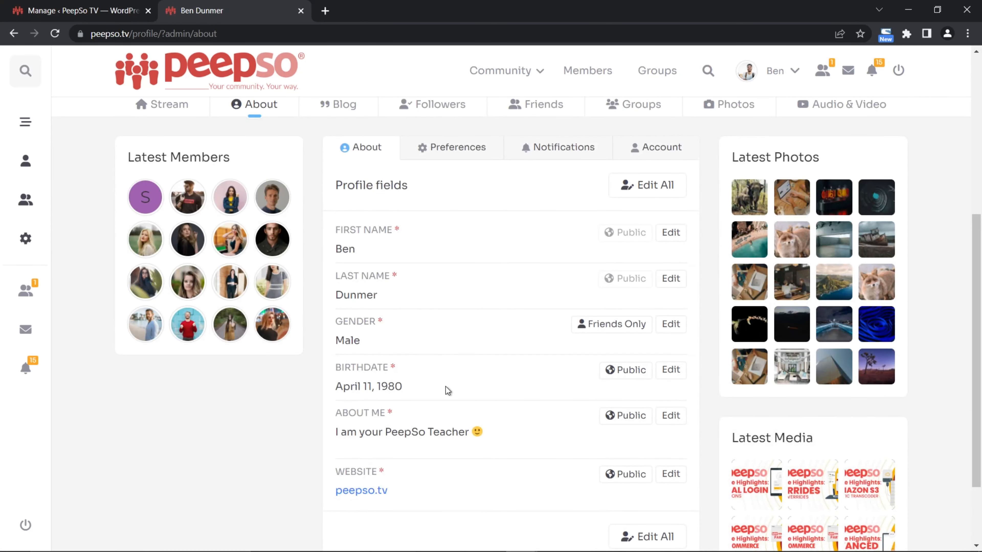
{"action": "left_click", "coordinate": [670, 369]}
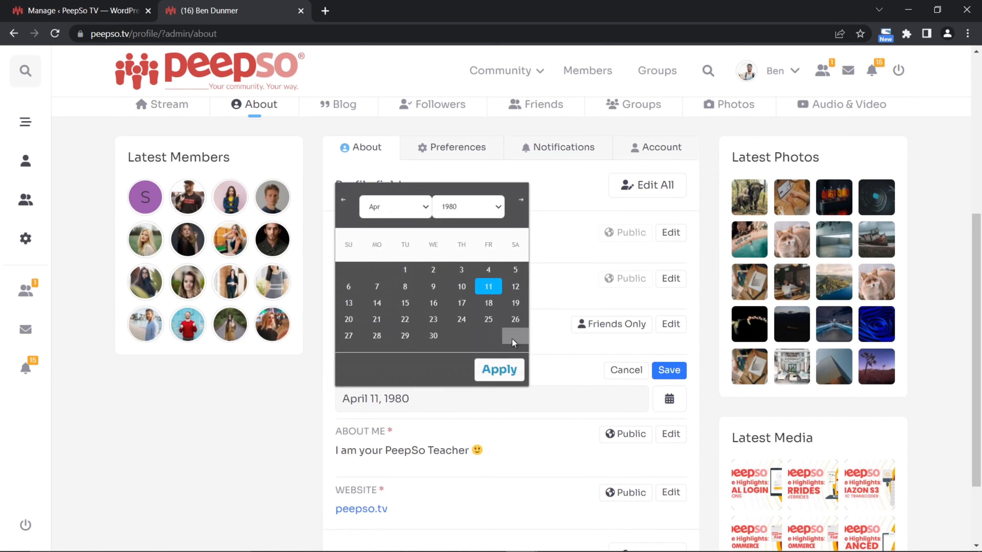
{"action": "left_click", "coordinate": [499, 207]}
{"action": "scroll", "coordinate": [501, 328], "scroll_direction": "down", "scroll_amount": 1}
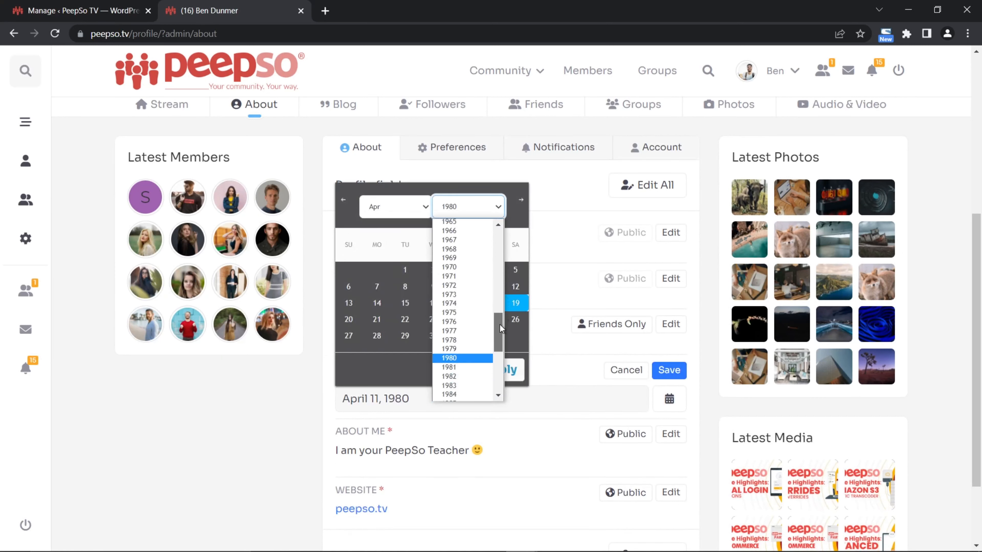
{"action": "left_click_drag", "start_coordinate": [501, 327], "coordinate": [499, 367]}
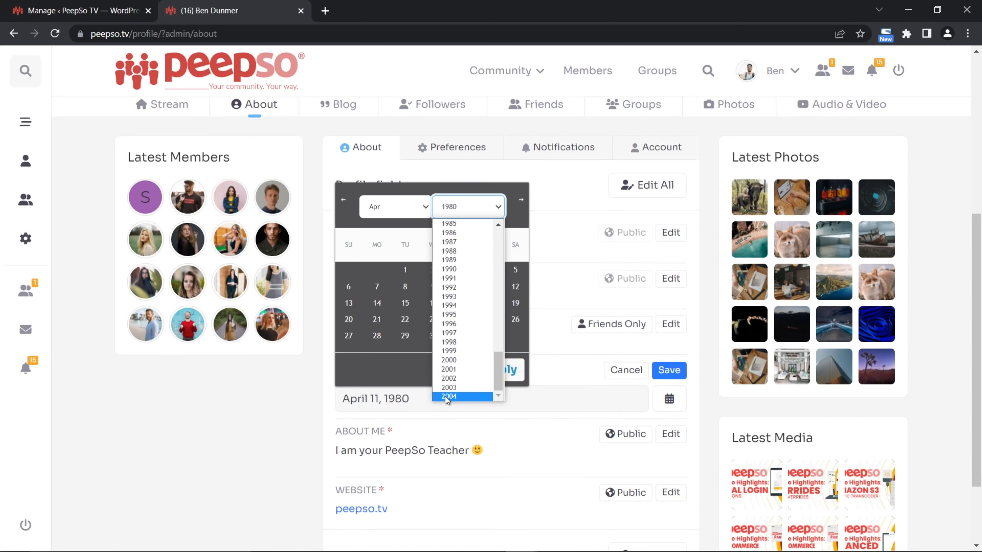
Return to the profile field settings and collapse the Birthdate, About Me, Website and Gender fields.
{"action": "left_click", "coordinate": [75, 10]}
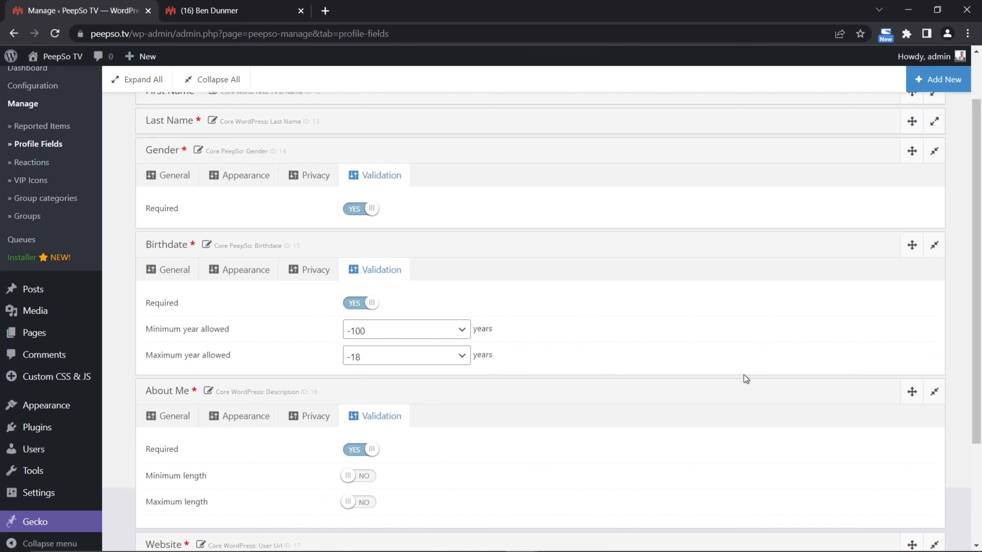
{"action": "left_click", "coordinate": [699, 244]}
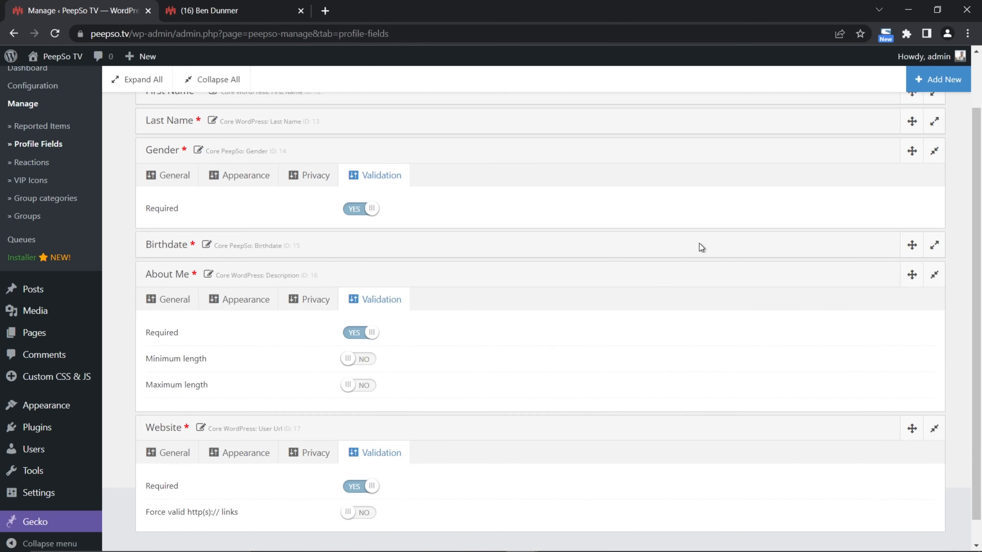
{"action": "left_click", "coordinate": [632, 275]}
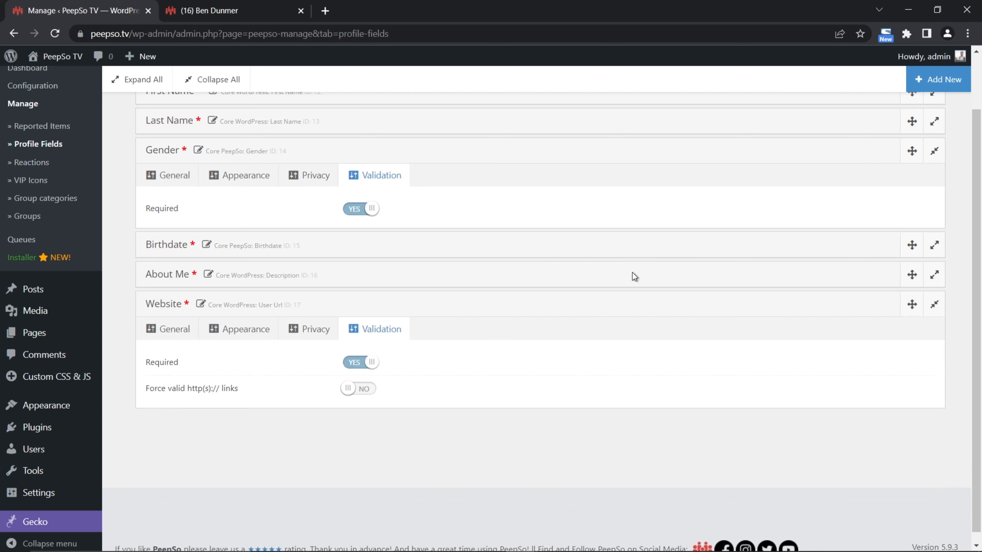
{"action": "left_click", "coordinate": [585, 308]}
{"action": "left_click", "coordinate": [647, 157]}
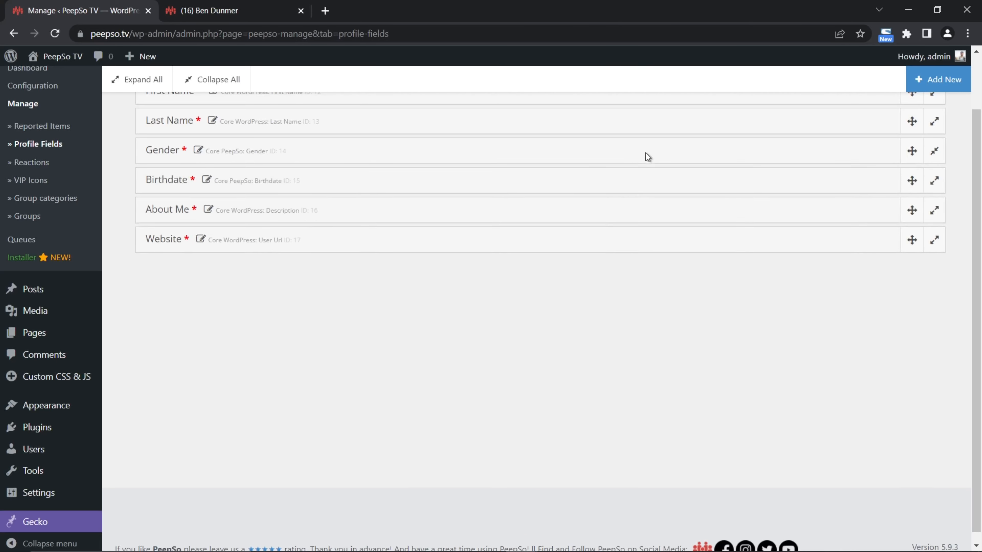
{"action": "scroll", "coordinate": [510, 341], "scroll_direction": "up", "scroll_amount": 3}
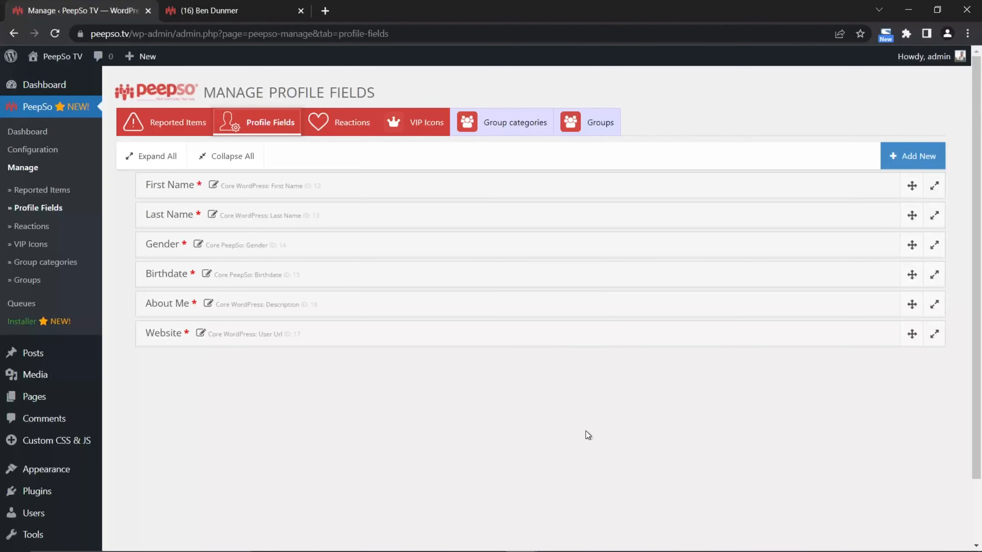
Add a Select - Single profile field and title it "What is your ocuppation?".
{"action": "left_click", "coordinate": [914, 156]}
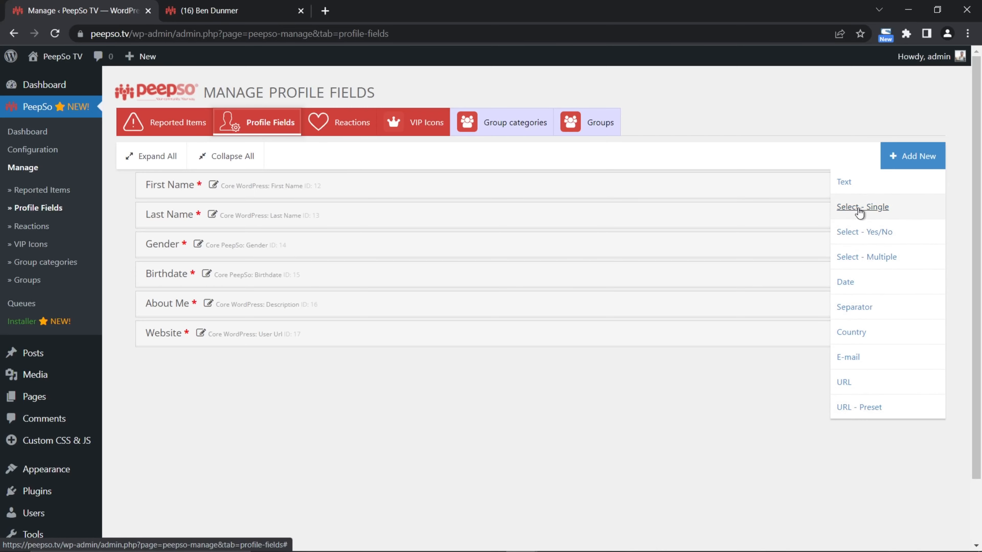
{"action": "left_click", "coordinate": [864, 212]}
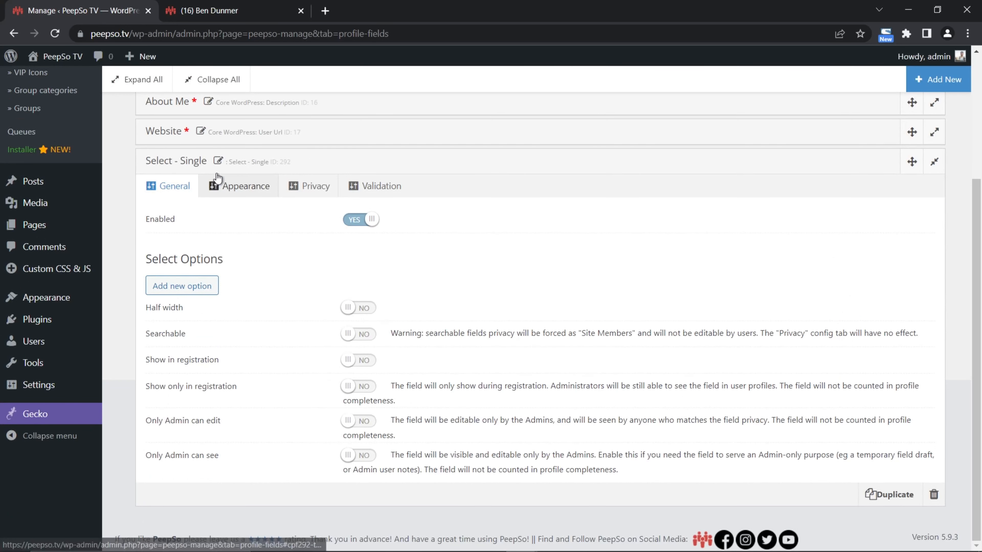
{"action": "left_click", "coordinate": [218, 161]}
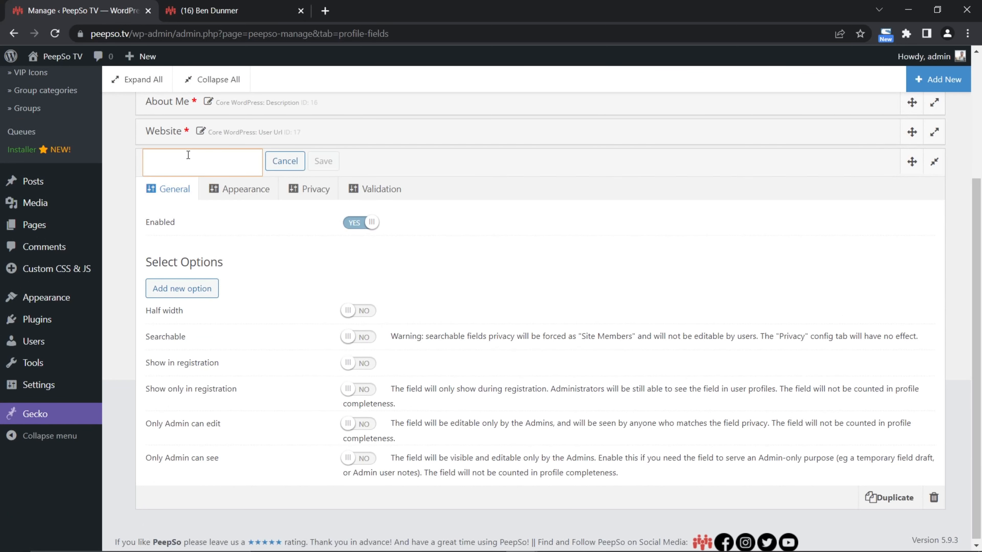
{"action": "type", "text": "PeepS"}
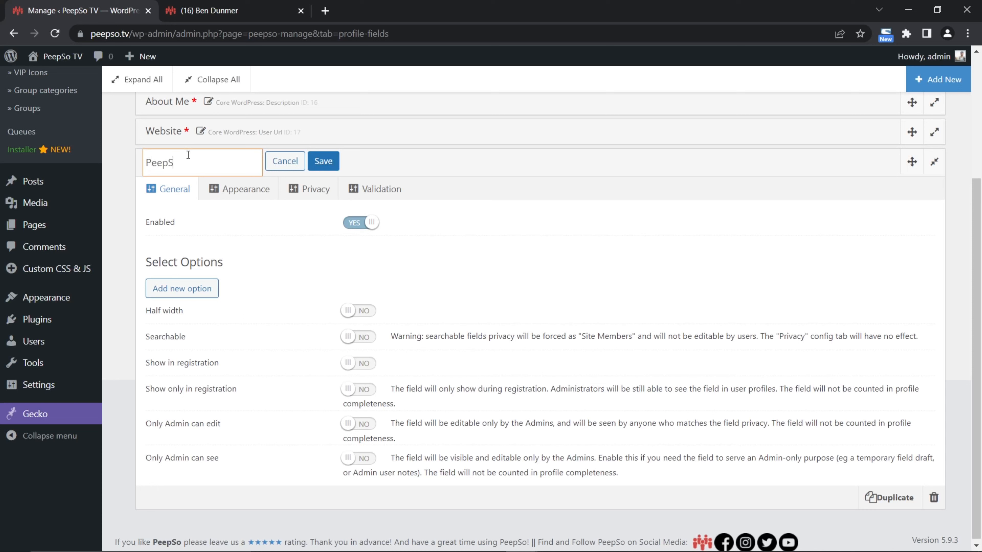
{"action": "type", "text": "o"}
{"action": "key", "text": "BackSpace"}
{"action": "key", "text": "BackSpace"}
{"action": "key", "text": "BackSpace"}
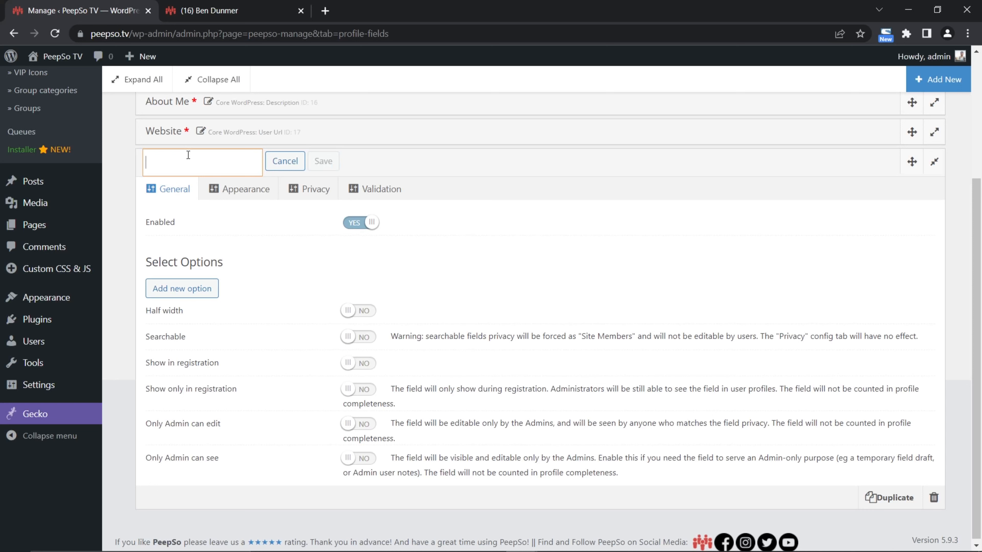
{"action": "type", "text": "What"}
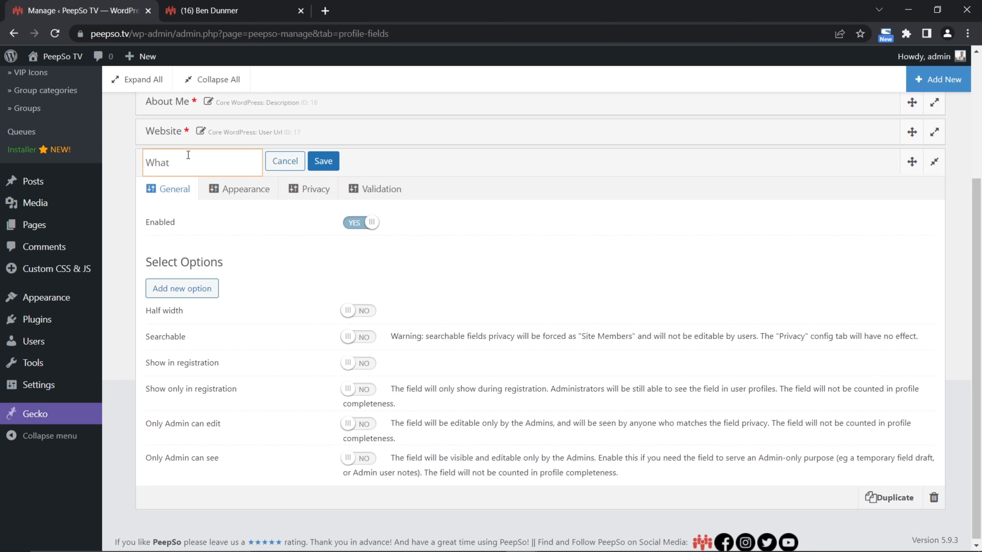
{"action": "type", "text": "is you"}
{"action": "type", "text": "r preference"}
{"action": "key", "text": "BackSpace"}
{"action": "key", "text": "BackSpace"}
{"action": "key", "text": "BackSpace"}
{"action": "key", "text": "BackSpace"}
{"action": "key", "text": "BackSpace"}
{"action": "key", "text": "BackSpace"}
{"action": "key", "text": "BackSpace"}
{"action": "key", "text": "BackSpace"}
{"action": "type", "text": "ocuppation?"}
{"action": "left_click", "coordinate": [321, 161]}
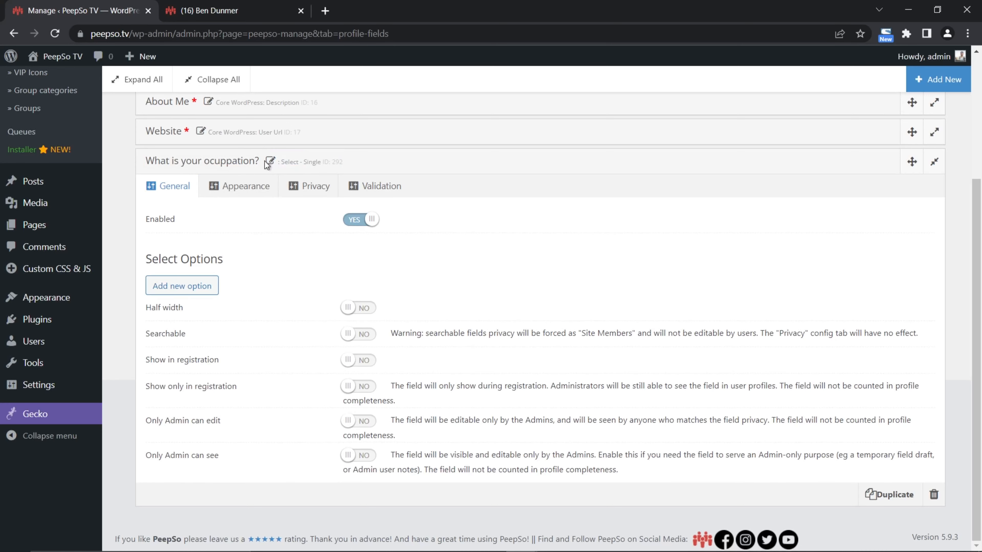
Correct the spelling in the new field's title to "What is your occupation?".
{"action": "left_click", "coordinate": [269, 162]}
{"action": "left_click", "coordinate": [227, 164]}
{"action": "right_click", "coordinate": [234, 163]}
{"action": "left_click", "coordinate": [293, 168]}
{"action": "left_click", "coordinate": [323, 160]}
Add Teacher and Student as select options of the occupation field, saving each one.
{"action": "left_click", "coordinate": [182, 285]}
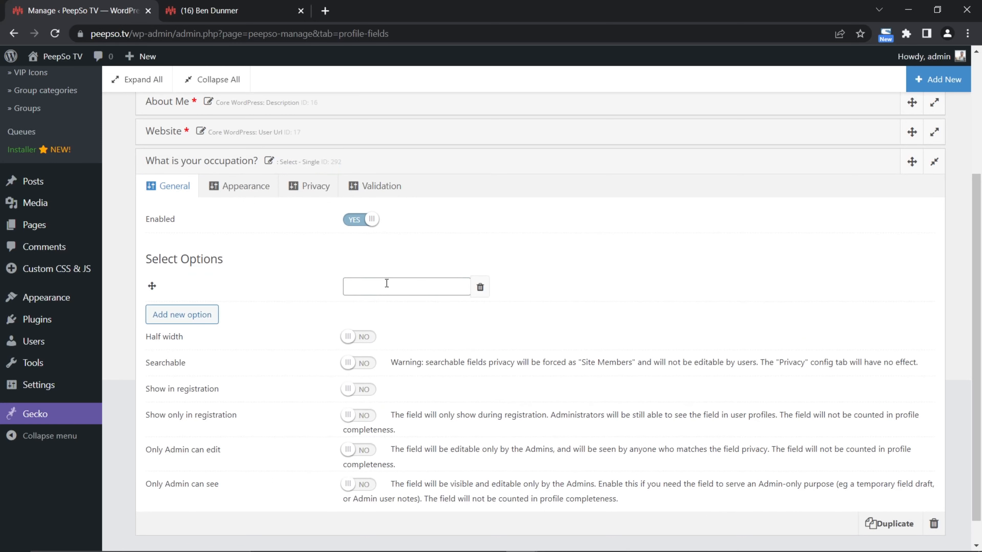
{"action": "left_click", "coordinate": [395, 287]}
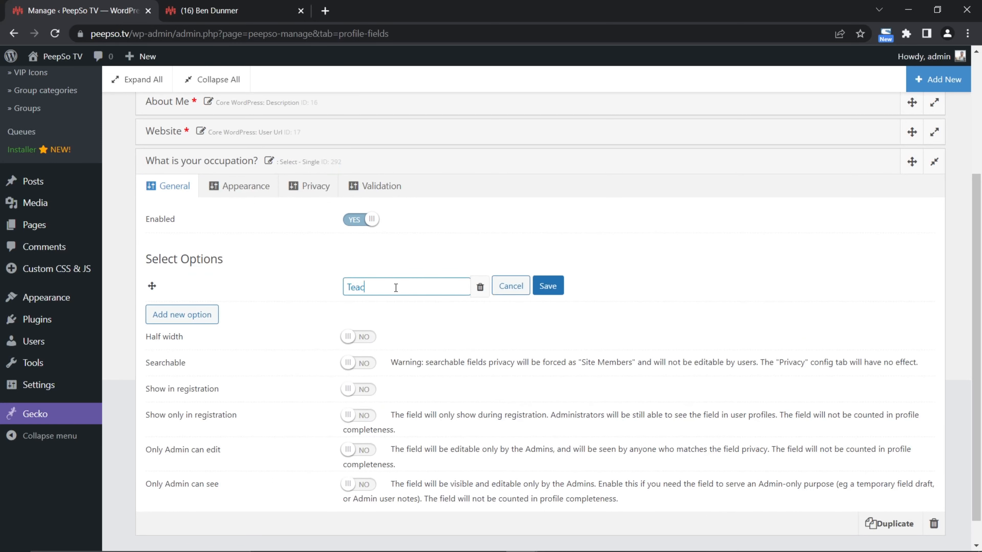
{"action": "left_click", "coordinate": [553, 287]}
{"action": "left_click", "coordinate": [212, 318]}
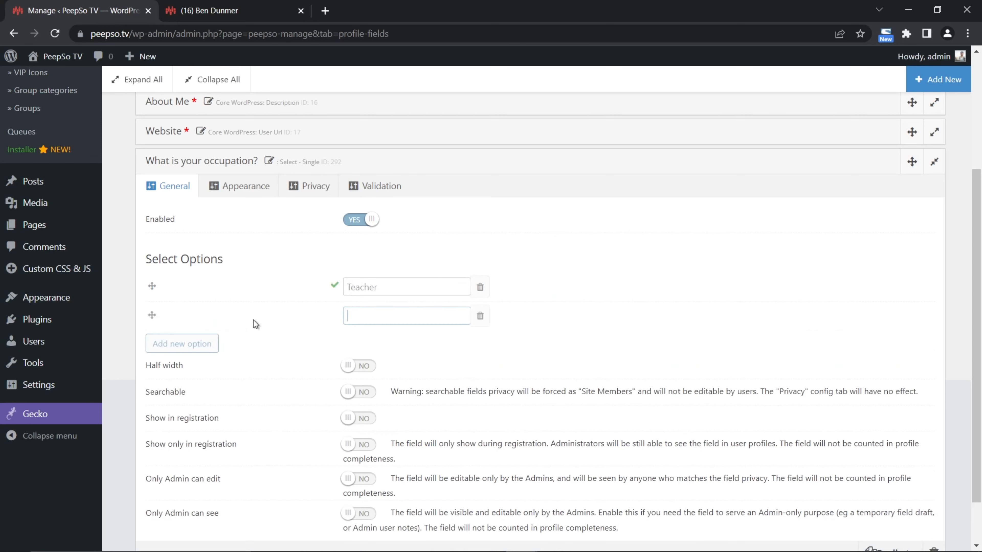
{"action": "left_click", "coordinate": [367, 314]}
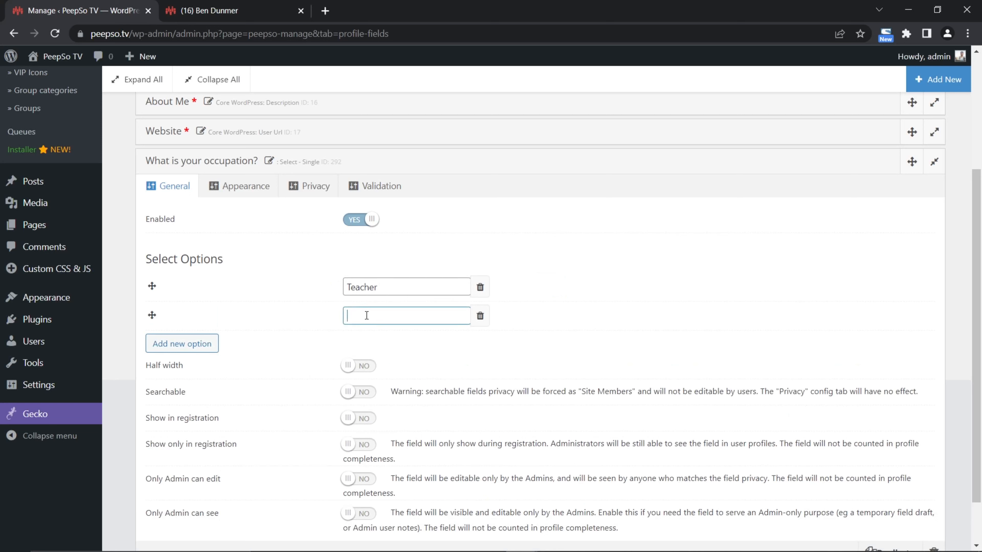
{"action": "type", "text": "Student"}
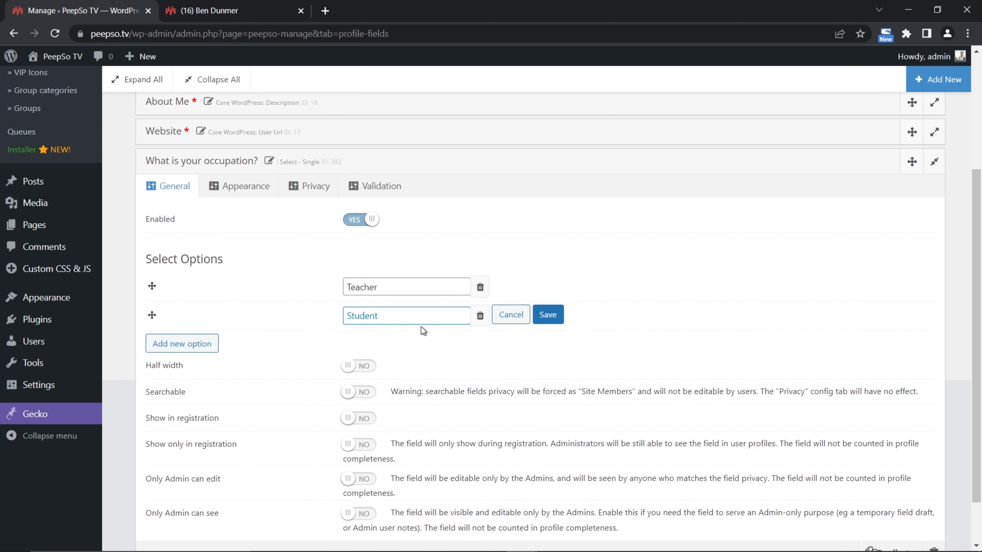
{"action": "left_click", "coordinate": [548, 314]}
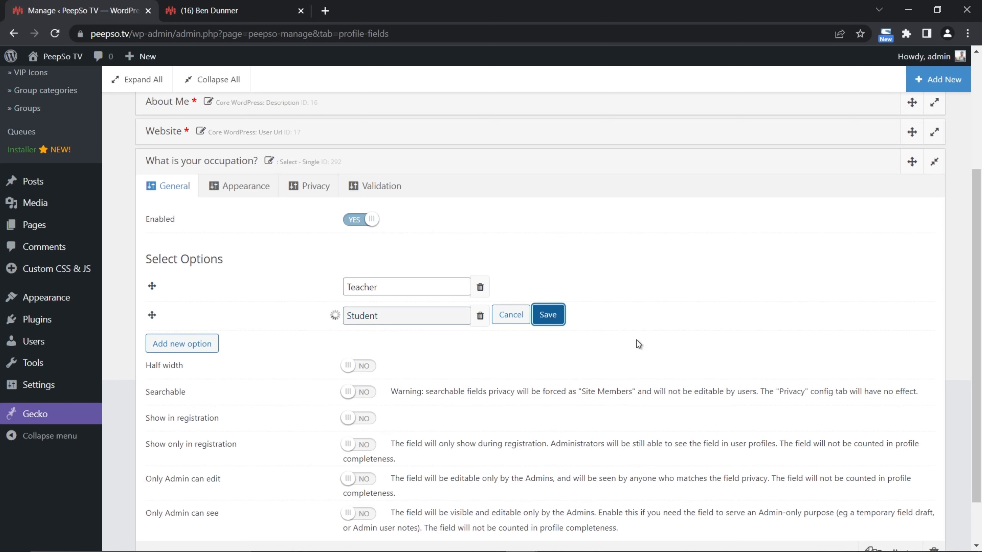
Examine the occupation field's display, edit method, privacy and required settings, and return to its general settings.
{"action": "left_click", "coordinate": [237, 196]}
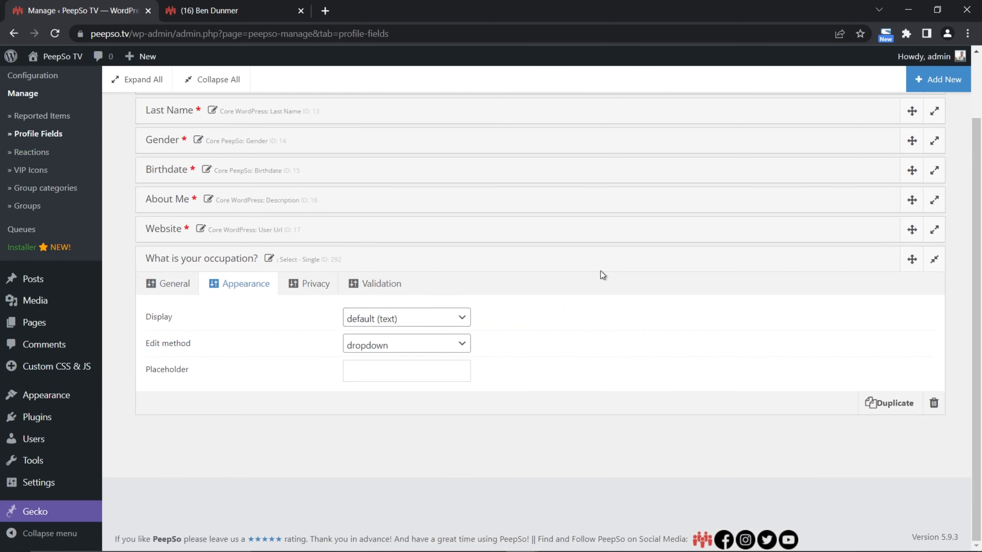
{"action": "left_click", "coordinate": [466, 319]}
{"action": "left_click", "coordinate": [467, 319]}
{"action": "left_click", "coordinate": [462, 344]}
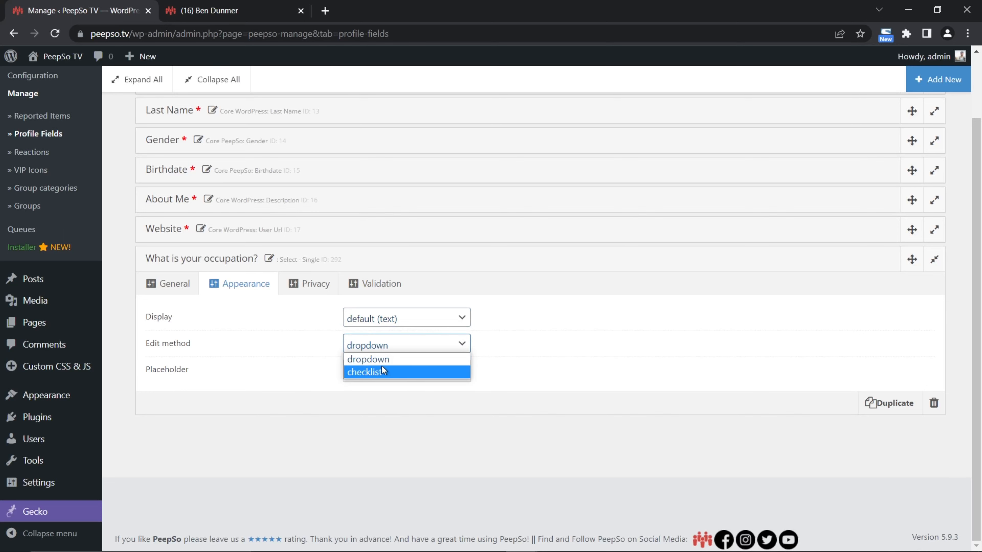
{"action": "left_click", "coordinate": [435, 357]}
{"action": "left_click", "coordinate": [329, 295]}
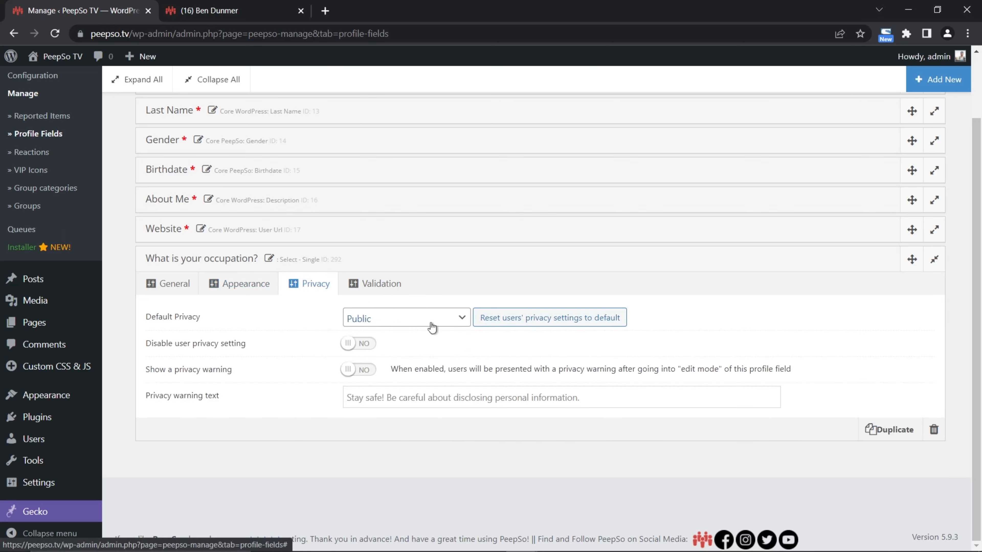
{"action": "left_click", "coordinate": [379, 285]}
{"action": "left_click", "coordinate": [371, 319]}
{"action": "left_click", "coordinate": [357, 320]}
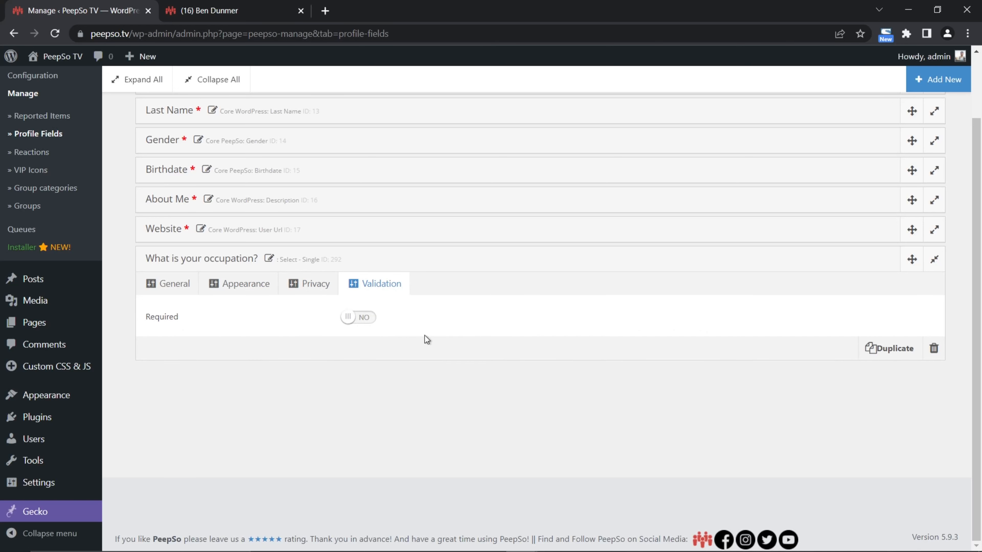
{"action": "left_click", "coordinate": [173, 288]}
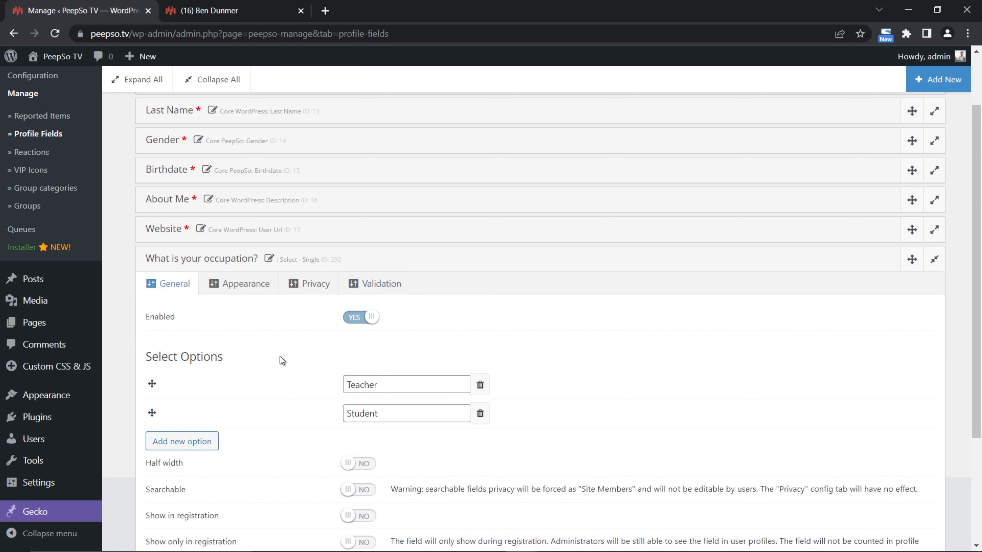
Reload the profile page and check the placeholder text shown under the new occupation field.
{"action": "left_click", "coordinate": [208, 11]}
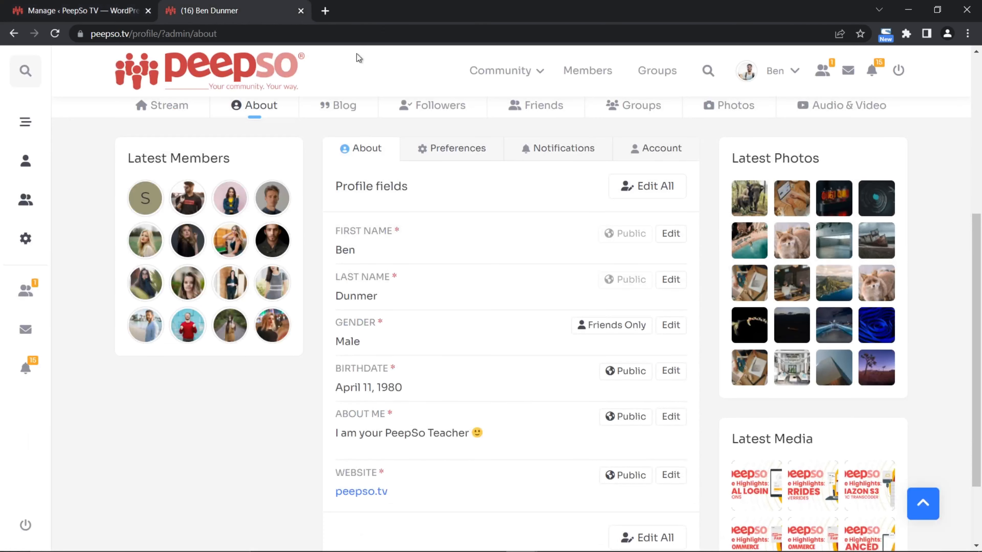
{"action": "left_click", "coordinate": [55, 34]}
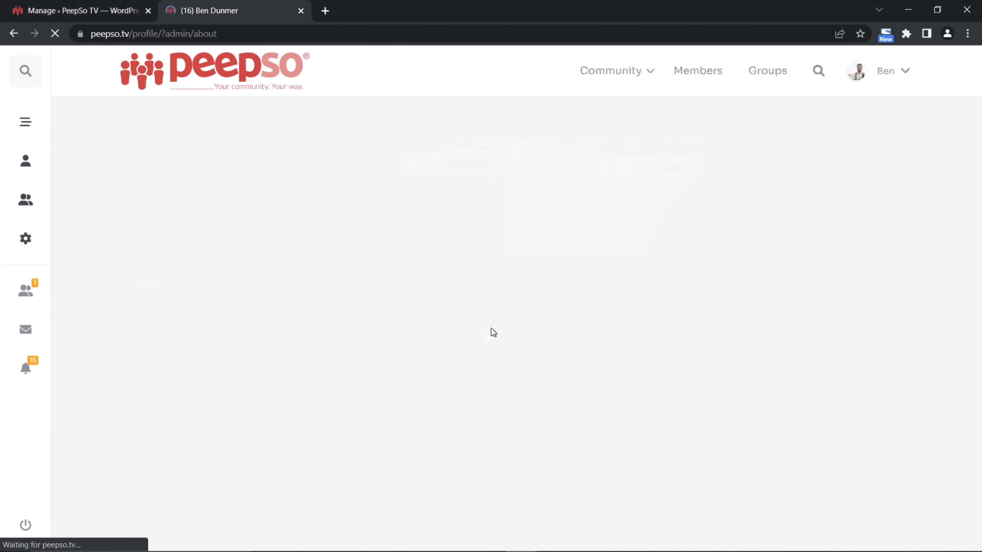
{"action": "scroll", "coordinate": [483, 323], "scroll_direction": "down", "scroll_amount": 3}
{"action": "scroll", "coordinate": [495, 323], "scroll_direction": "down", "scroll_amount": 2}
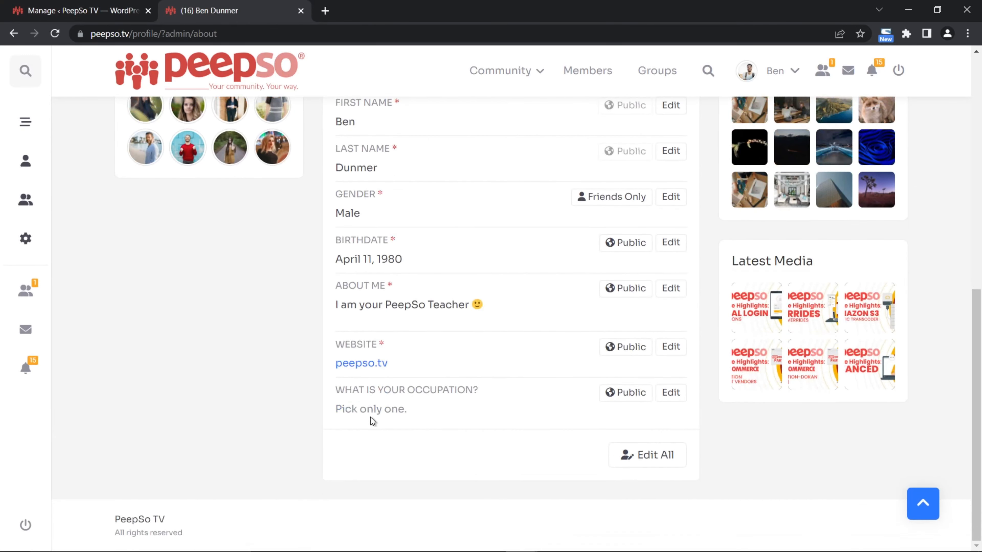
{"action": "left_click_drag", "start_coordinate": [423, 418], "coordinate": [335, 412]}
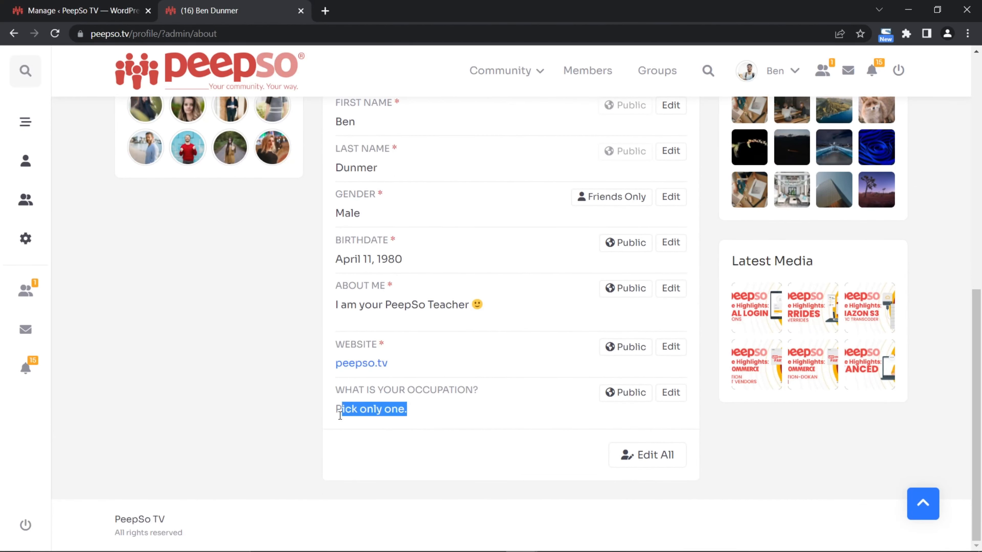
Return to the profile field settings and set the occupation field's placeholder to "Select one".
{"action": "left_click", "coordinate": [84, 15]}
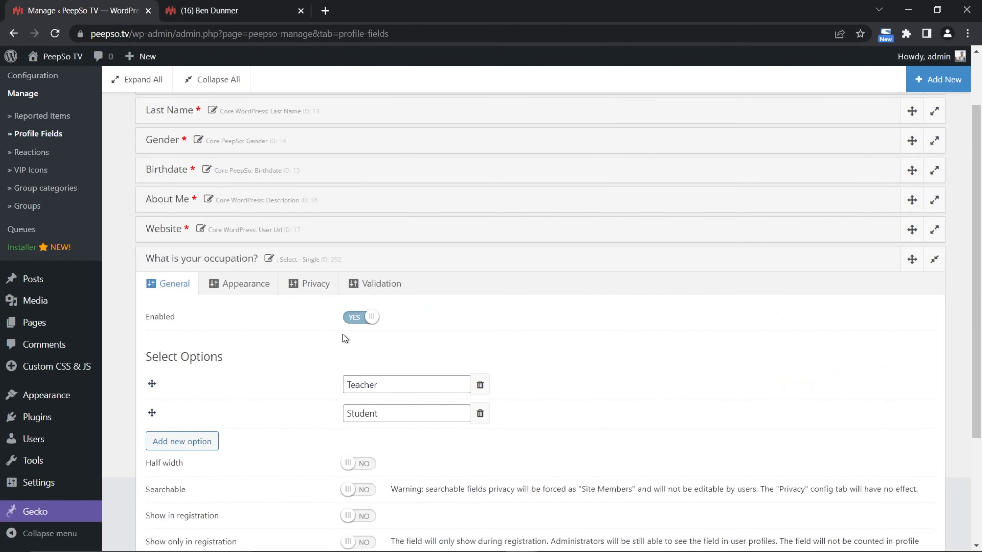
{"action": "scroll", "coordinate": [455, 361], "scroll_direction": "down", "scroll_amount": 5}
{"action": "scroll", "coordinate": [441, 355], "scroll_direction": "up", "scroll_amount": 3}
{"action": "scroll", "coordinate": [233, 182], "scroll_direction": "down", "scroll_amount": 1}
{"action": "left_click", "coordinate": [232, 179]}
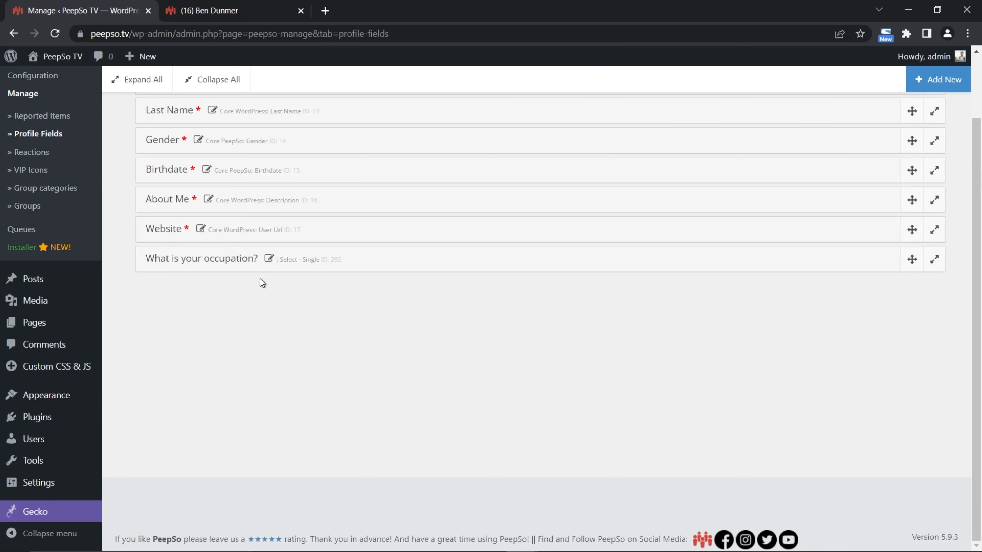
{"action": "left_click", "coordinate": [271, 263]}
{"action": "left_click", "coordinate": [242, 283]}
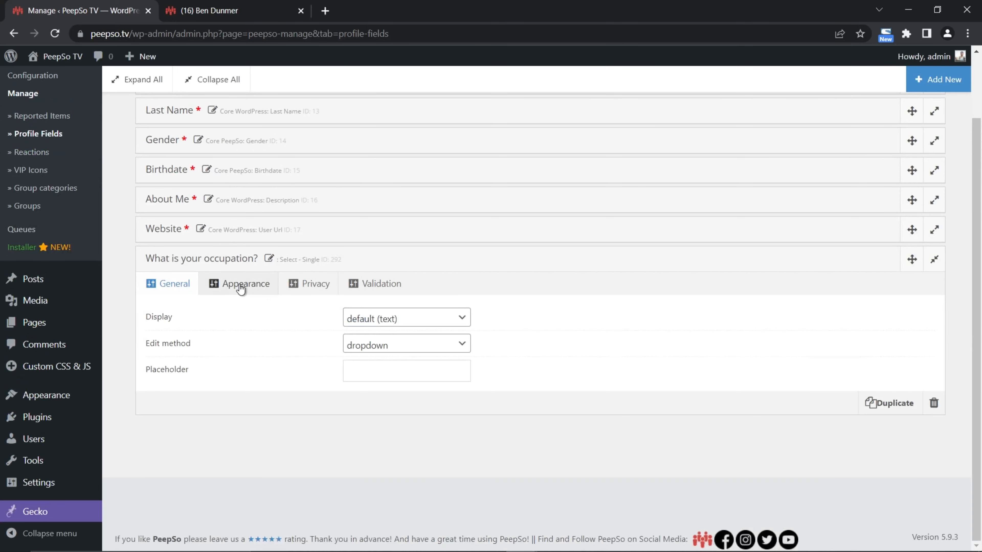
{"action": "left_click", "coordinate": [358, 374]}
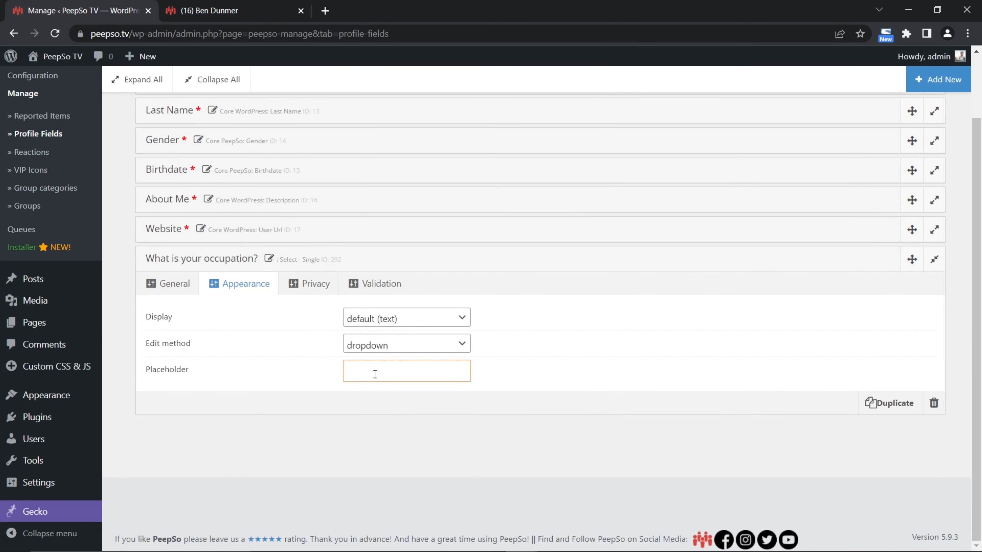
{"action": "type", "text": "Select one"}
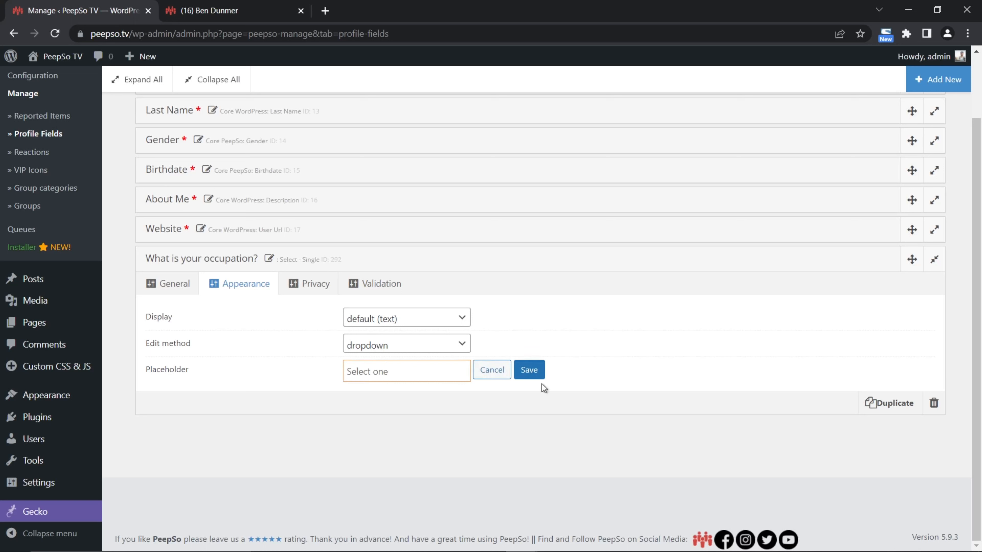
{"action": "left_click", "coordinate": [538, 375]}
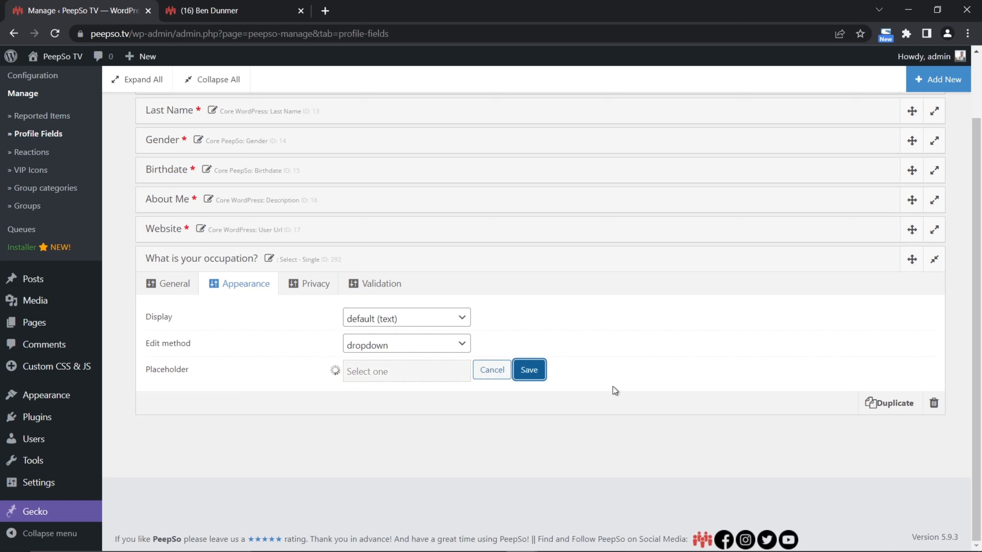
Reload the profile page and verify the occupation field's updated placeholder text.
{"action": "left_click", "coordinate": [203, 11]}
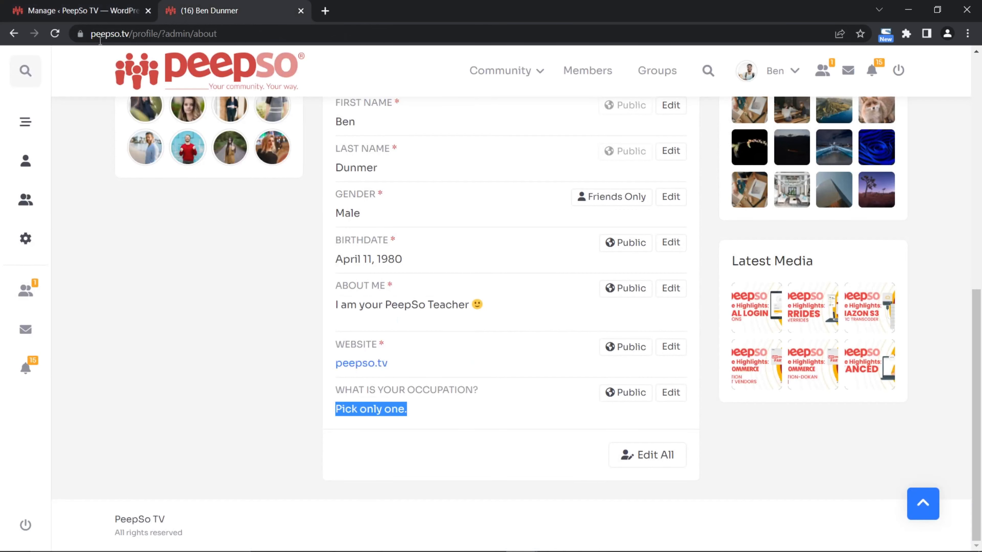
{"action": "left_click", "coordinate": [55, 33]}
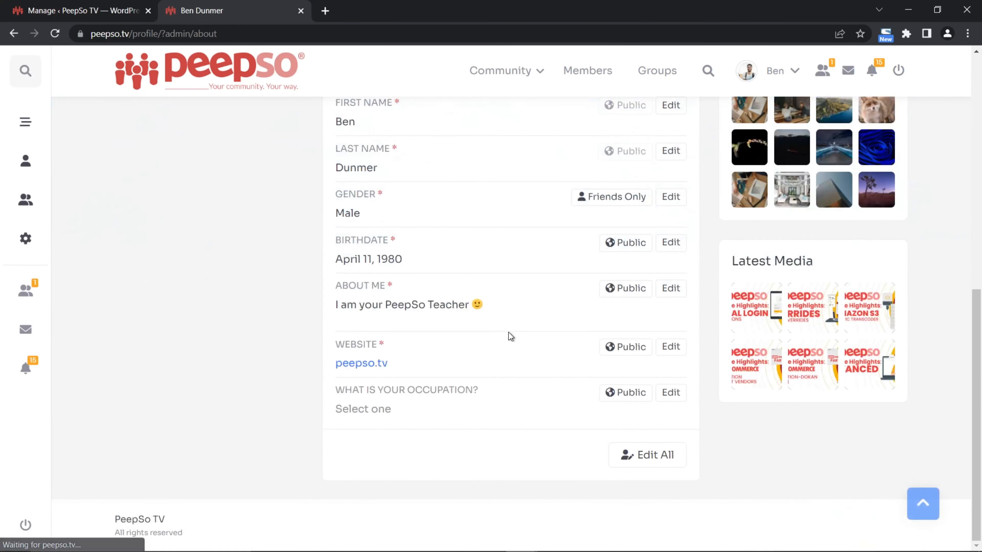
{"action": "left_click_drag", "start_coordinate": [411, 411], "coordinate": [330, 408]}
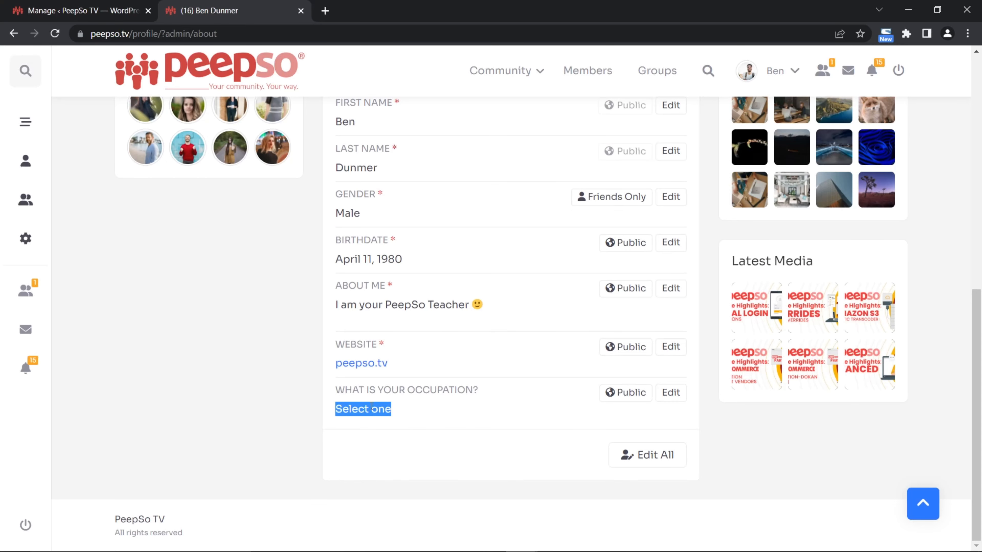
Return to the profile field settings and move the occupation field above First Name in the field order.
{"action": "left_click", "coordinate": [89, 10]}
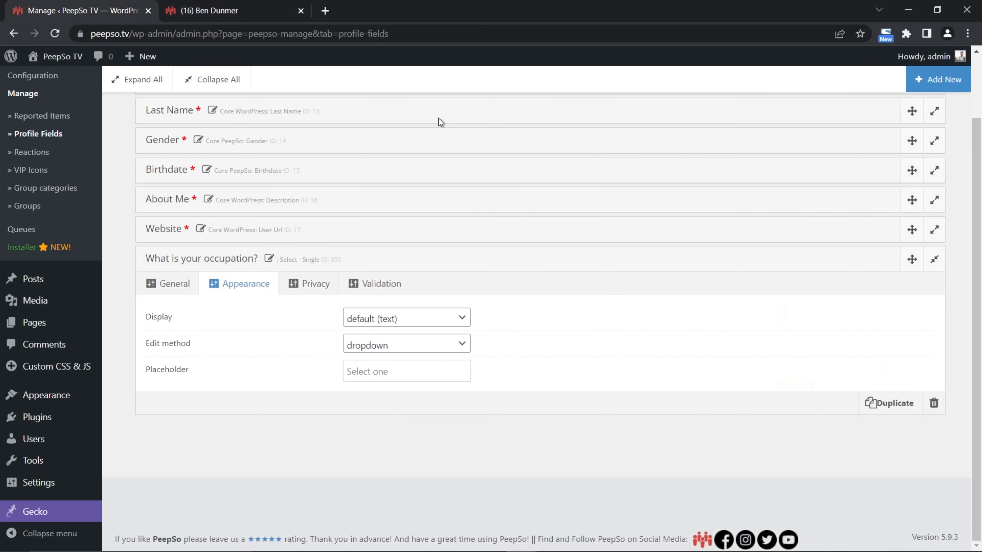
{"action": "scroll", "coordinate": [762, 376], "scroll_direction": "up", "scroll_amount": 3}
{"action": "left_click_drag", "start_coordinate": [596, 365], "coordinate": [588, 180]}
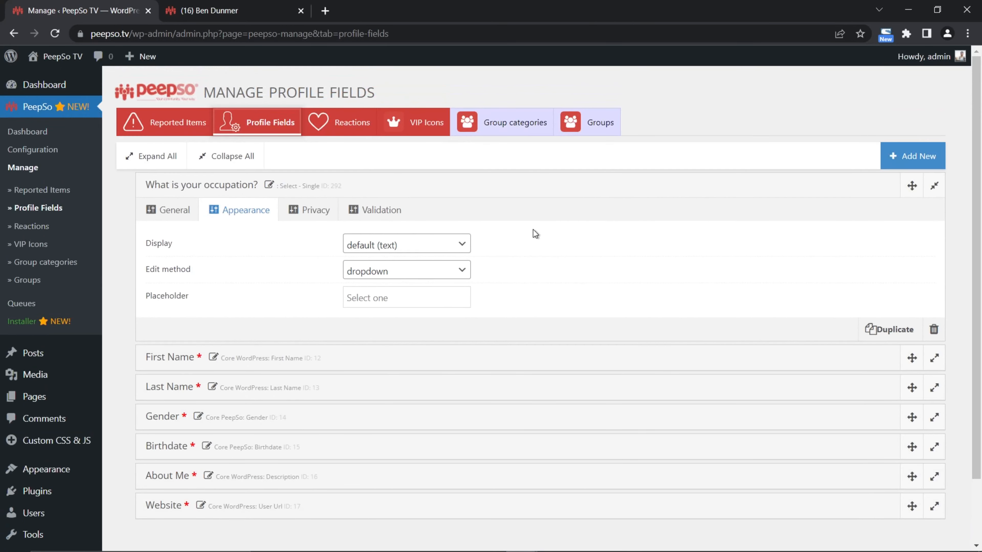
Review the occupation field's privacy, validation and general settings.
{"action": "left_click", "coordinate": [298, 215]}
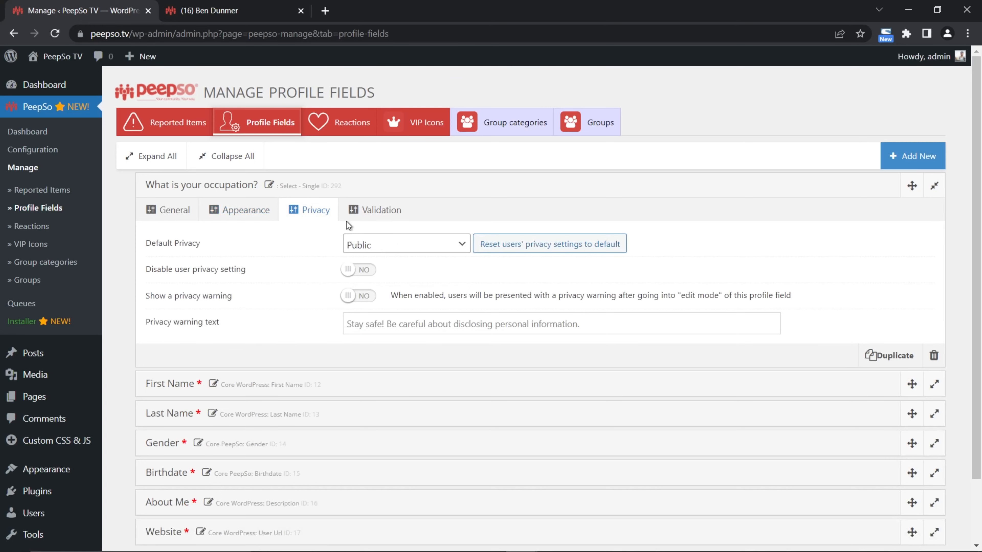
{"action": "left_click", "coordinate": [405, 213]}
{"action": "left_click", "coordinate": [174, 214]}
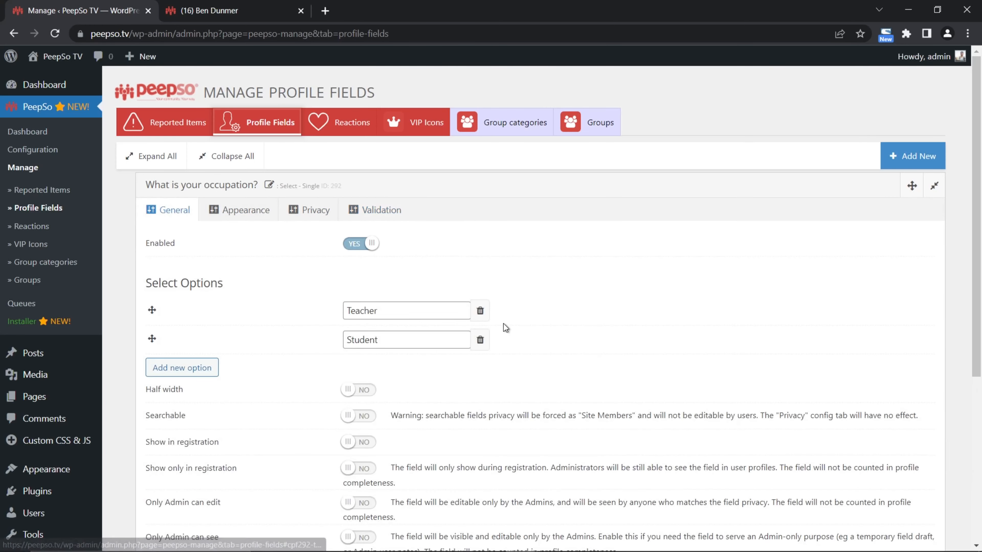
Make the occupation field searchable in its general settings.
{"action": "scroll", "coordinate": [515, 319], "scroll_direction": "down", "scroll_amount": 4}
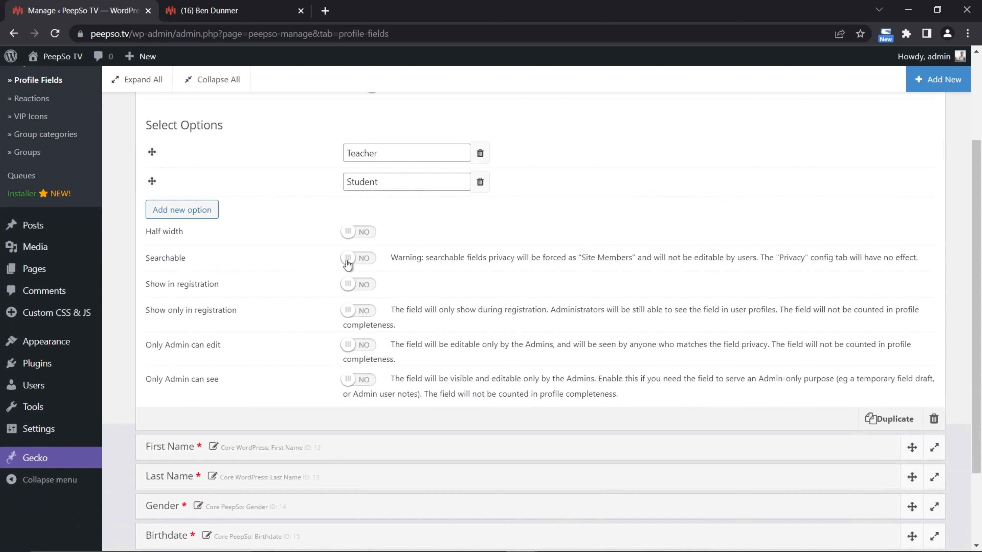
{"action": "scroll", "coordinate": [289, 342], "scroll_direction": "up", "scroll_amount": 2}
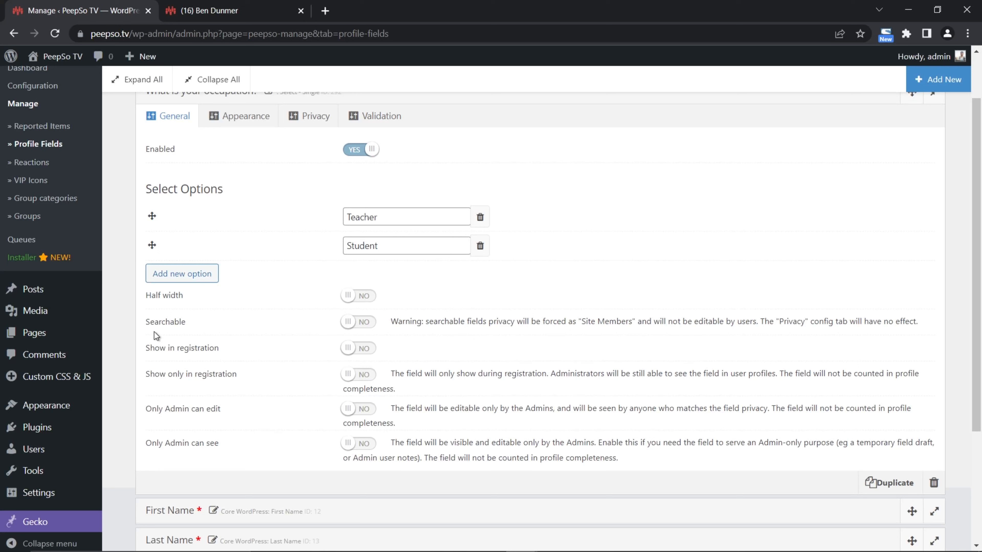
{"action": "left_click", "coordinate": [357, 322]}
Switch to the community site's members page and filter the members by the occupation "Student".
{"action": "left_click", "coordinate": [209, 10]}
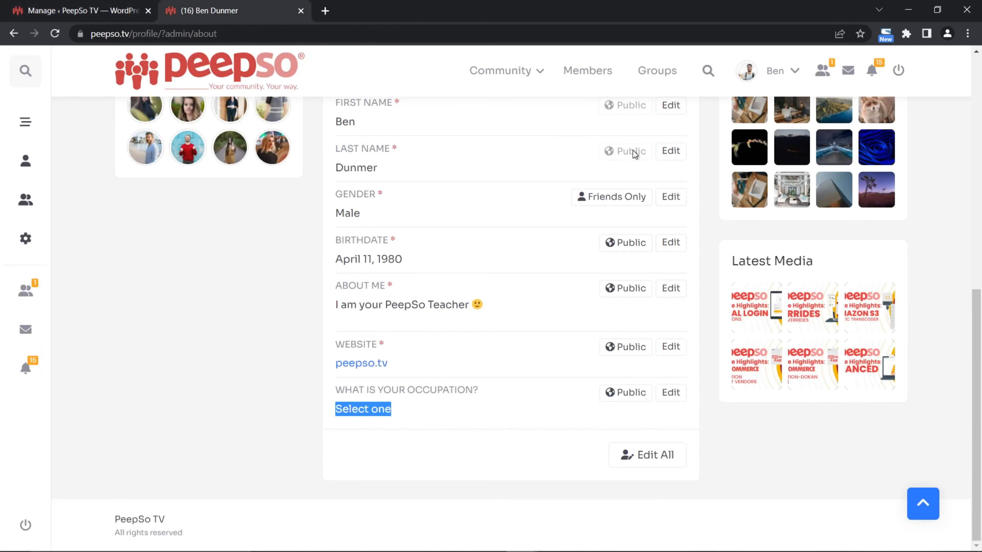
{"action": "scroll", "coordinate": [537, 340], "scroll_direction": "up", "scroll_amount": 6}
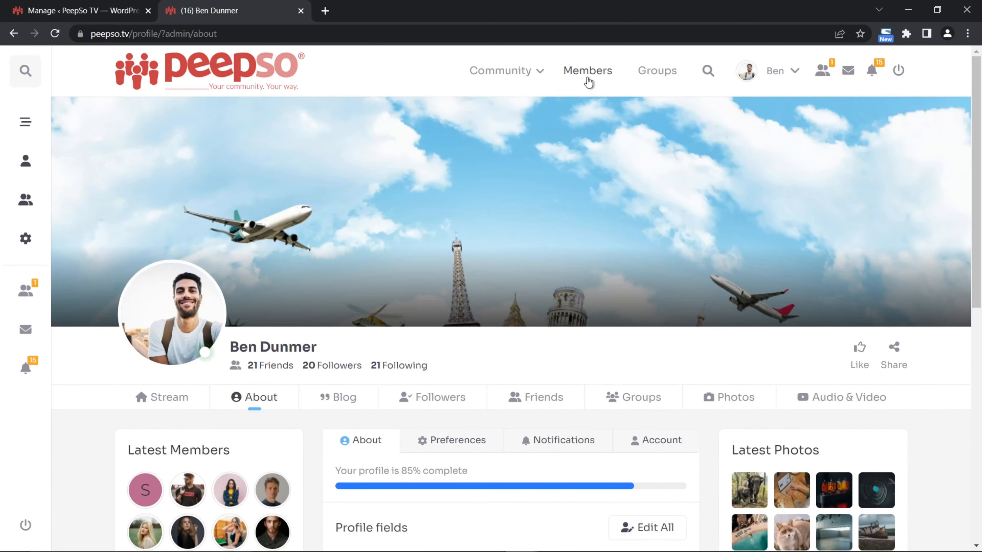
{"action": "left_click", "coordinate": [587, 73]}
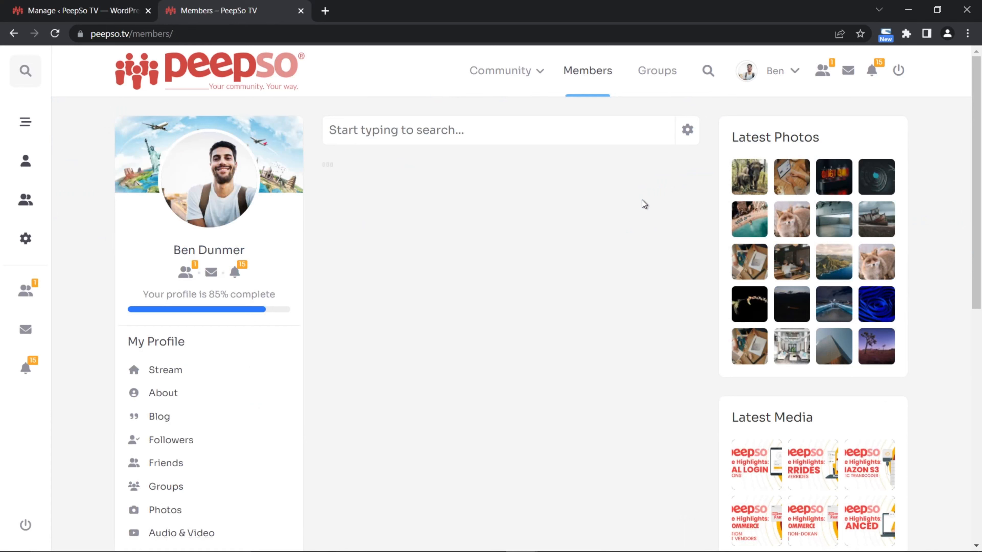
{"action": "left_click", "coordinate": [687, 129]}
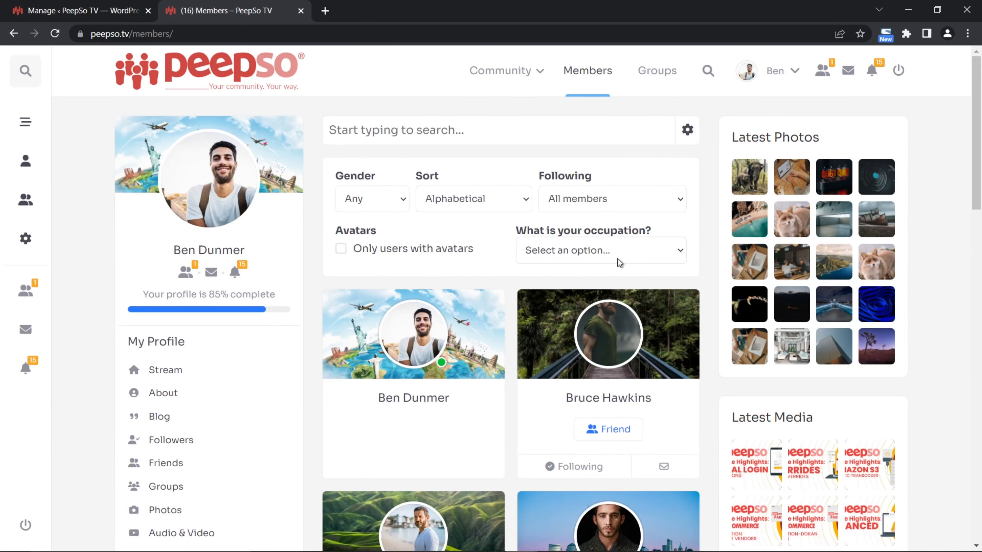
{"action": "left_click", "coordinate": [668, 252]}
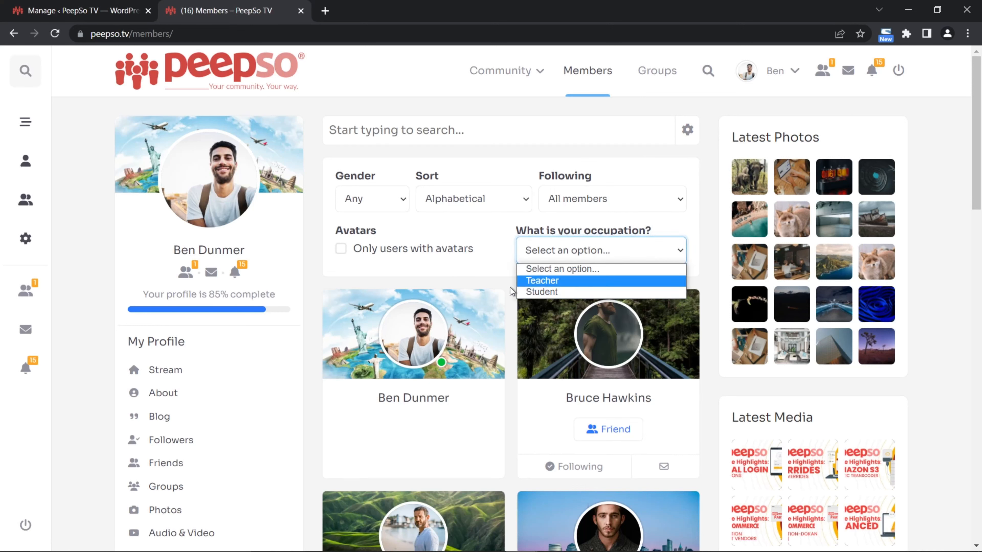
{"action": "left_click", "coordinate": [538, 293]}
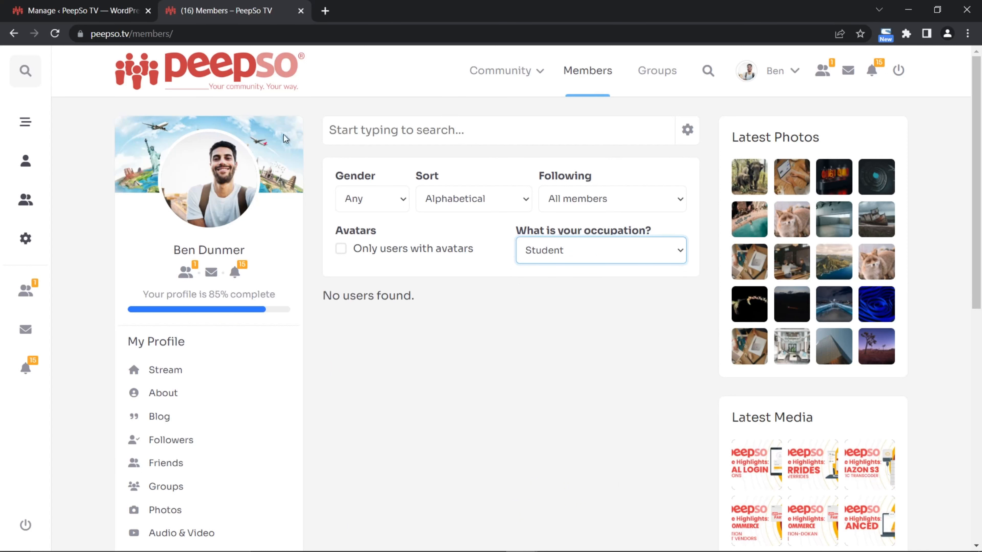
Set the occupation to "Student" in the profile's About section and save it.
{"action": "left_click", "coordinate": [169, 172]}
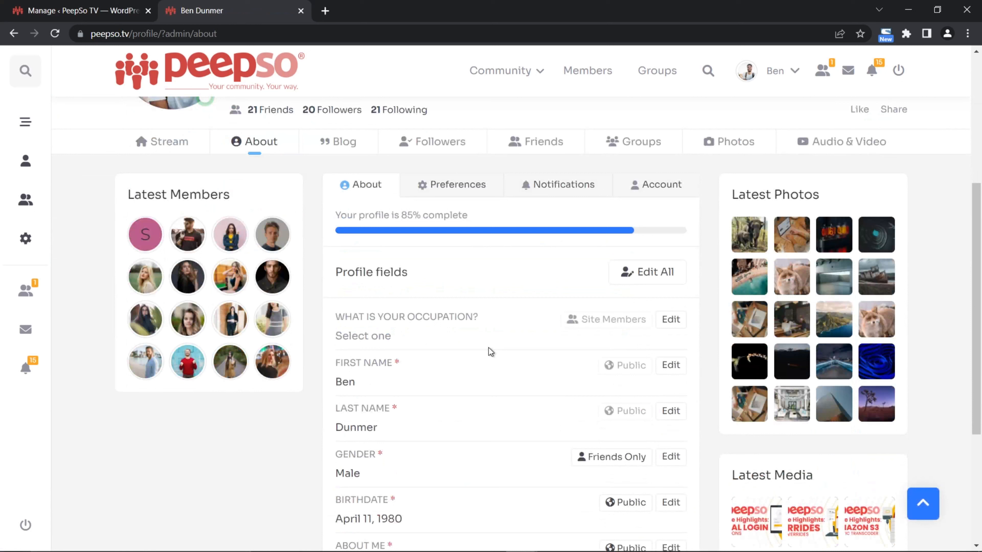
{"action": "left_click", "coordinate": [670, 319]}
{"action": "left_click", "coordinate": [479, 345]}
{"action": "left_click", "coordinate": [580, 396]}
{"action": "left_click", "coordinate": [669, 320]}
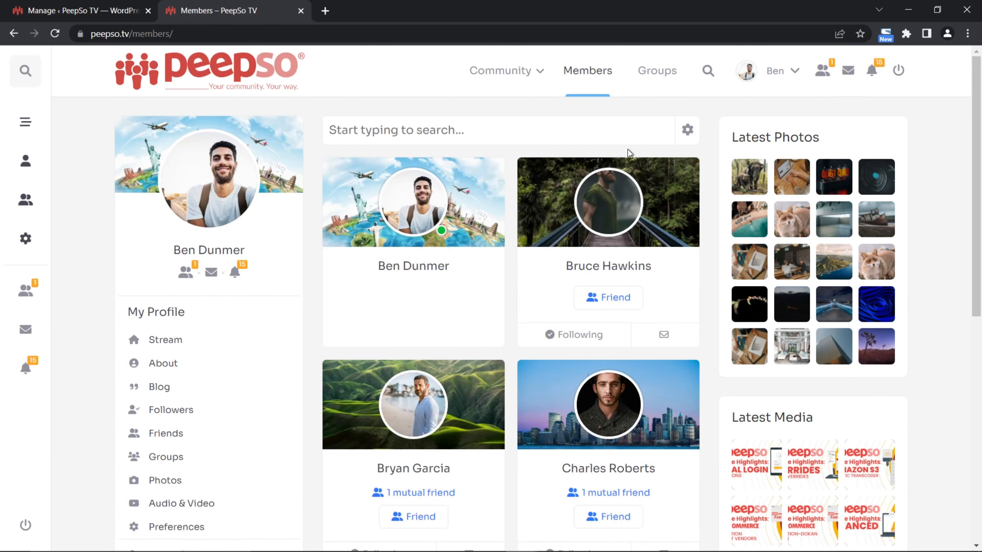
Filter the members list by the occupation "Student" again to check the saved profile value.
{"action": "left_click", "coordinate": [687, 130]}
{"action": "left_click", "coordinate": [609, 252]}
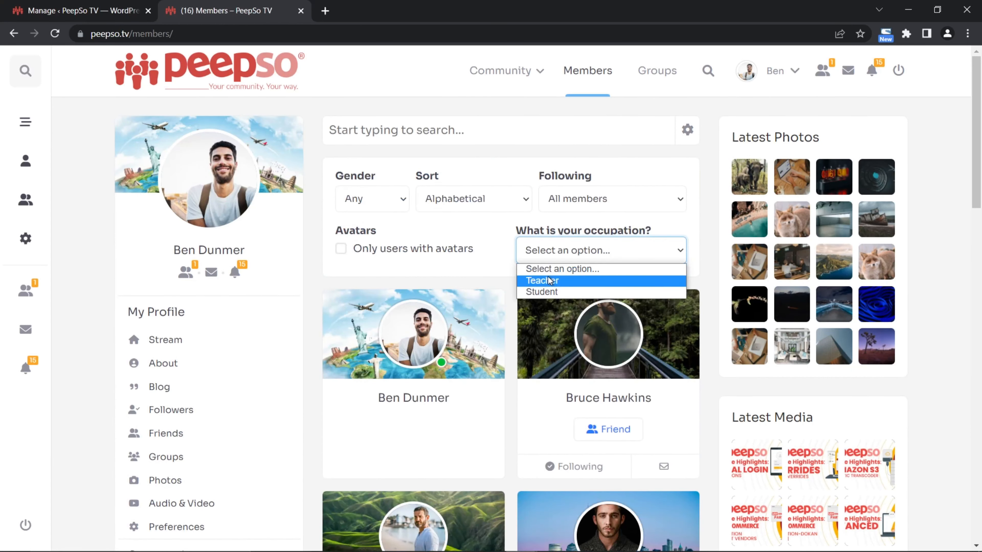
{"action": "left_click", "coordinate": [546, 291]}
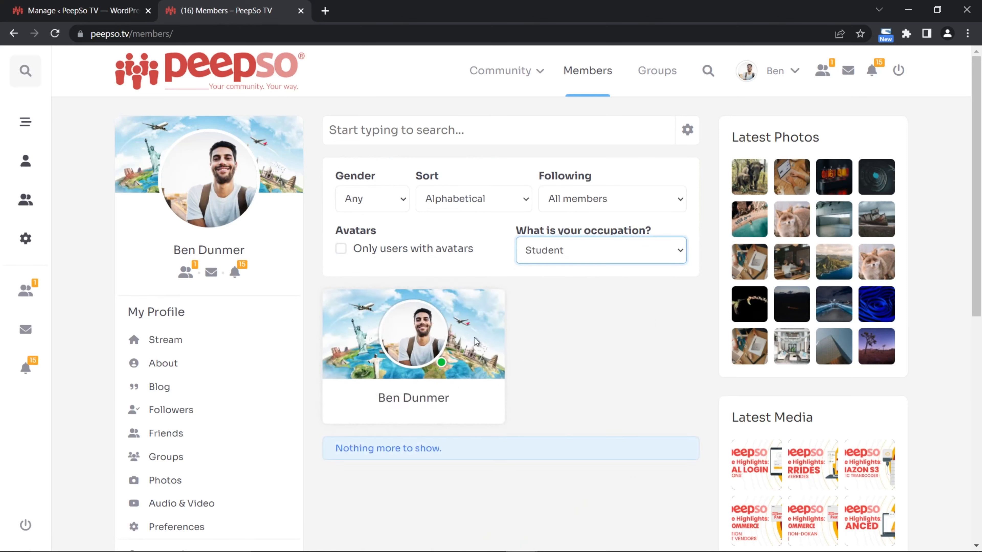
Review the field types available for new profile fields and the occupation filter's choices on the members page.
{"action": "left_click", "coordinate": [82, 13]}
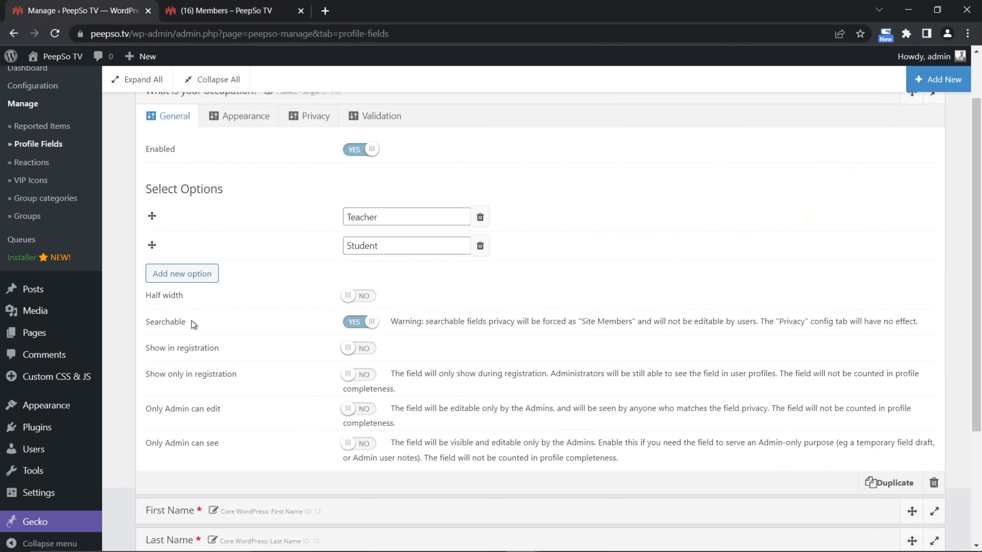
{"action": "scroll", "coordinate": [704, 347], "scroll_direction": "up", "scroll_amount": 3}
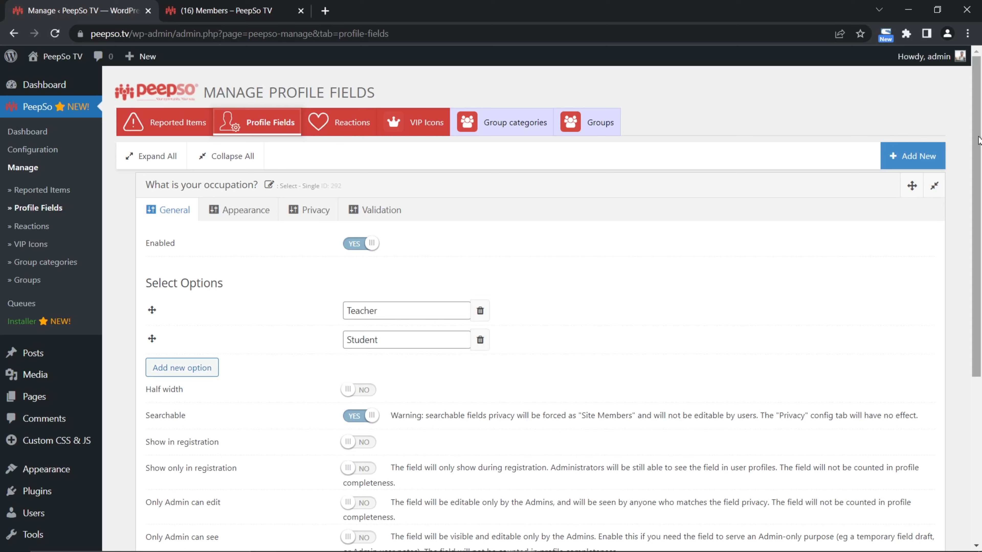
{"action": "left_click", "coordinate": [924, 156]}
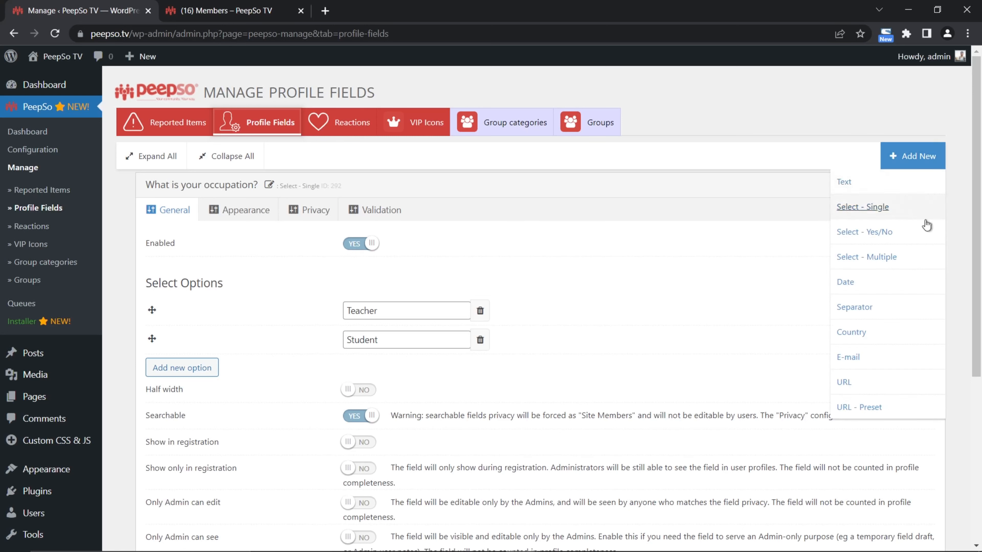
{"action": "left_click", "coordinate": [230, 14]}
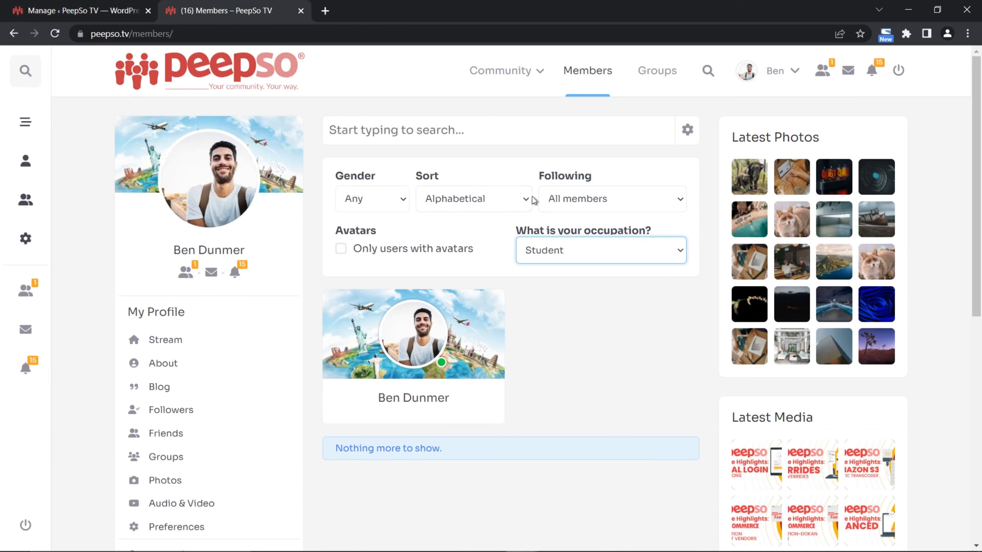
{"action": "left_click", "coordinate": [683, 253]}
{"action": "left_click", "coordinate": [684, 253]}
Add a new Text profile field and review its appearance and general settings.
{"action": "left_click", "coordinate": [148, 8]}
{"action": "left_click", "coordinate": [864, 189]}
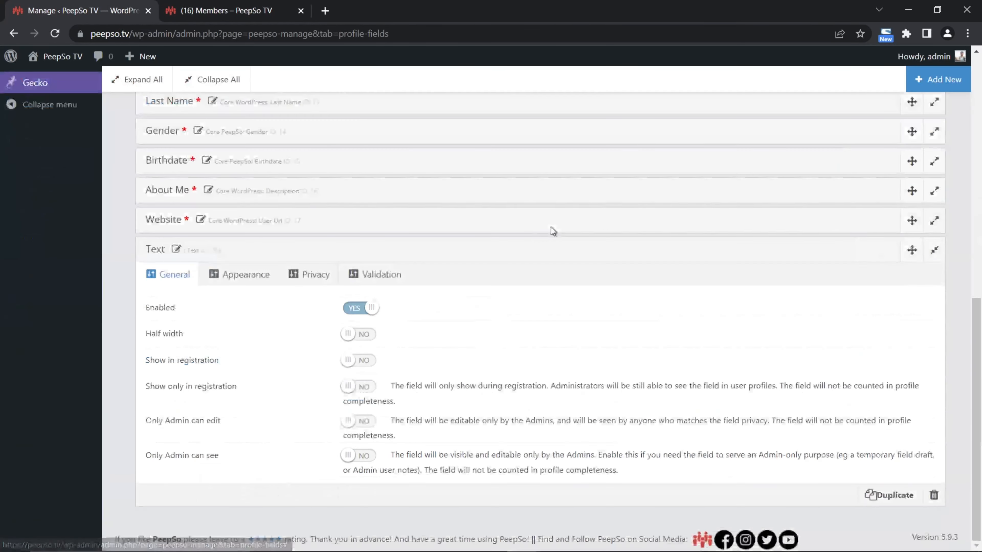
{"action": "left_click", "coordinate": [240, 275]}
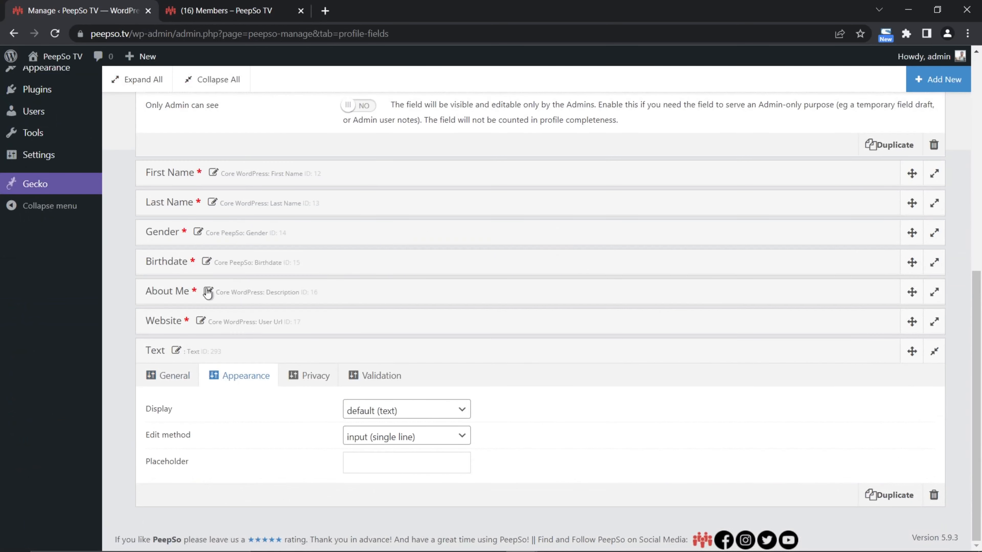
{"action": "left_click", "coordinate": [157, 375]}
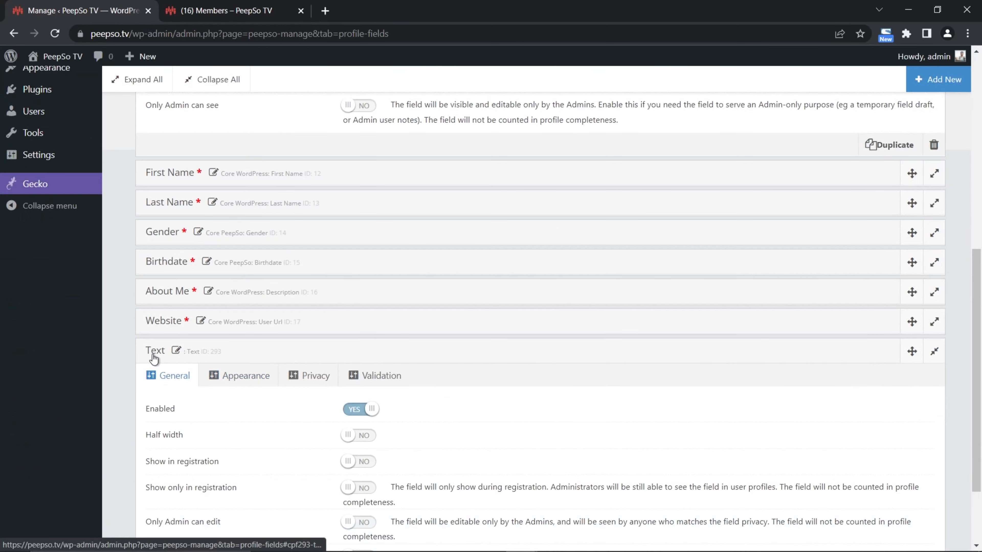
Fill in the profile's new Text field with "whatever free text i want" and save it.
{"action": "left_click", "coordinate": [234, 8]}
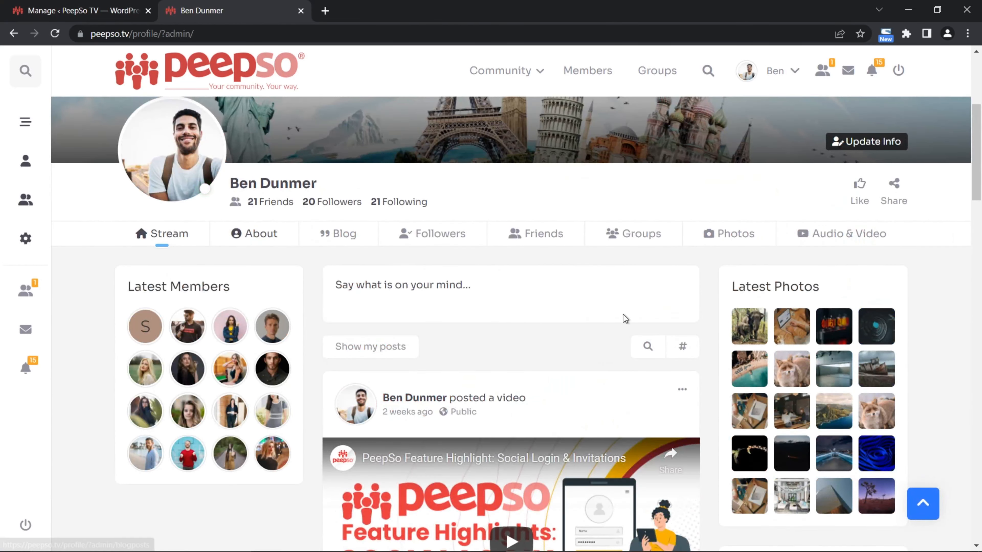
{"action": "scroll", "coordinate": [602, 324], "scroll_direction": "down", "scroll_amount": 6}
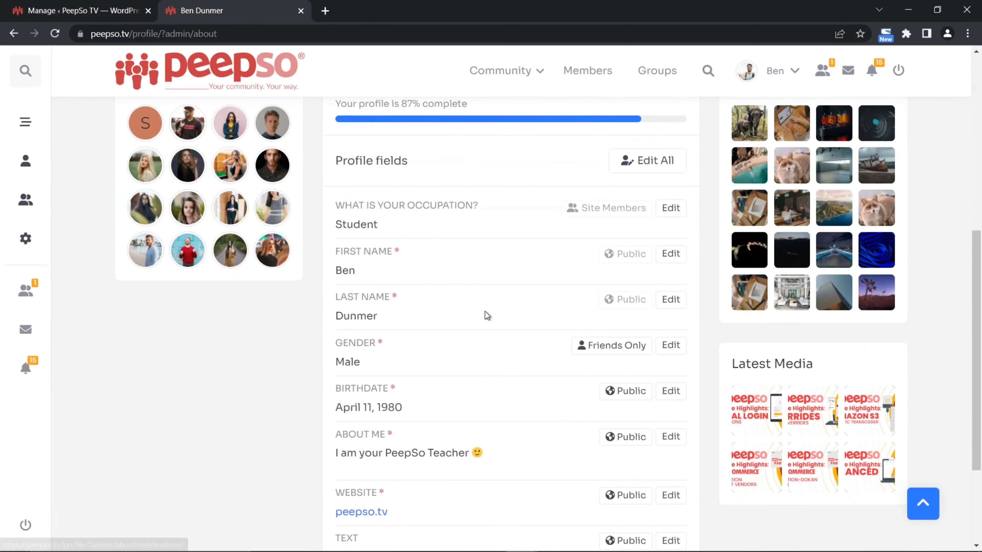
{"action": "scroll", "coordinate": [485, 312], "scroll_direction": "down", "scroll_amount": 3}
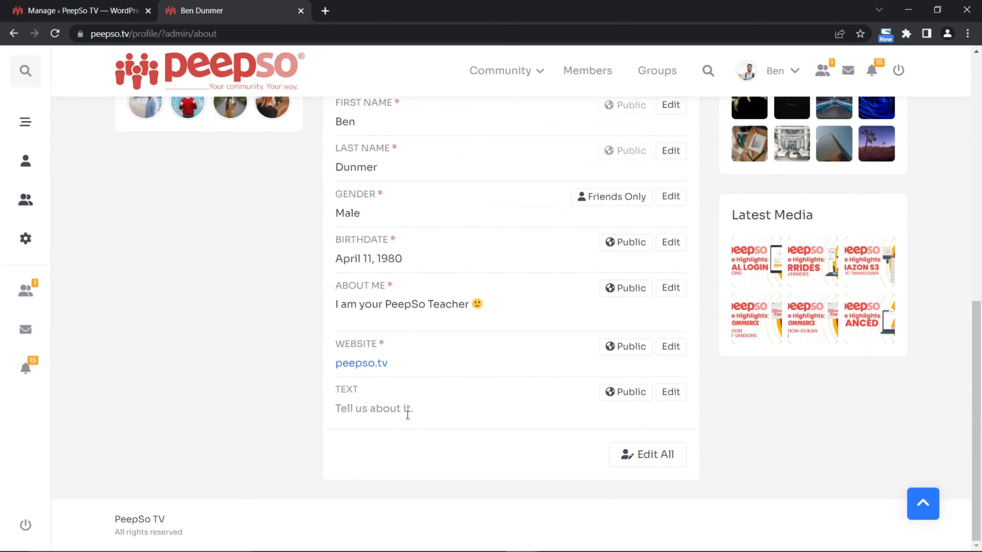
{"action": "left_click", "coordinate": [671, 394]}
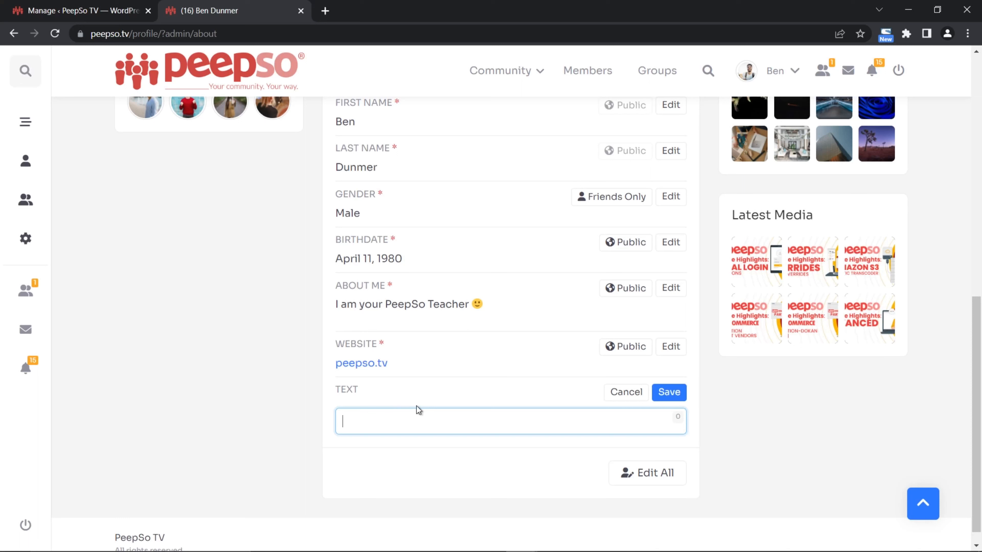
{"action": "type", "text": "whatever free text i want"}
{"action": "left_click", "coordinate": [677, 392]}
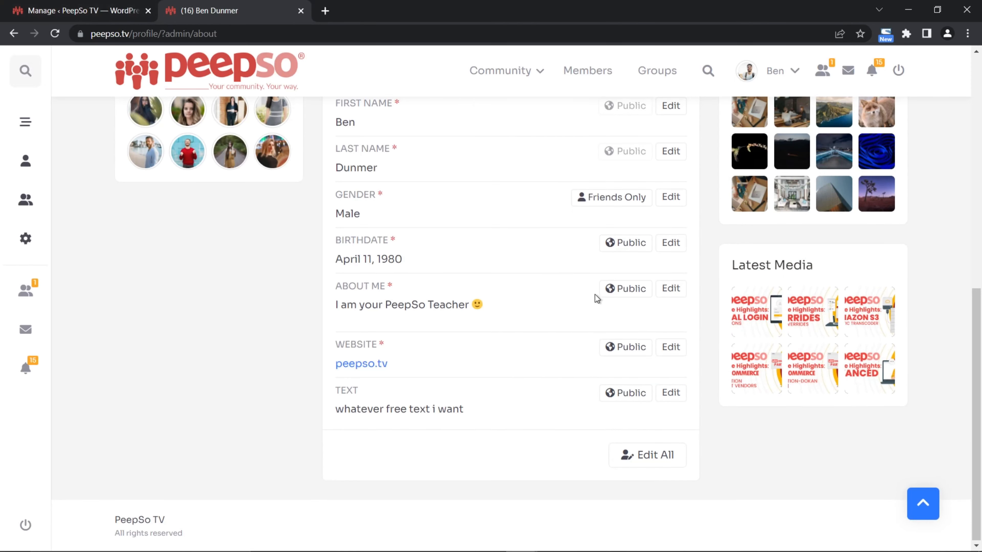
Open the members page's advanced search filters and check which profile fields they offer.
{"action": "scroll", "coordinate": [594, 295], "scroll_direction": "up", "scroll_amount": 5}
{"action": "left_click", "coordinate": [587, 71]}
{"action": "mouse_move", "coordinate": [540, 72]}
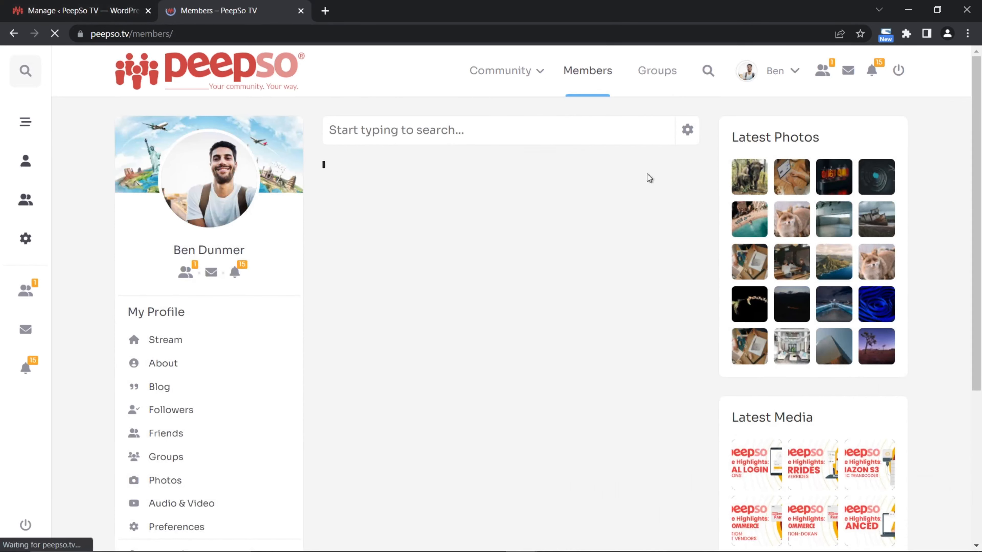
{"action": "left_click", "coordinate": [687, 131]}
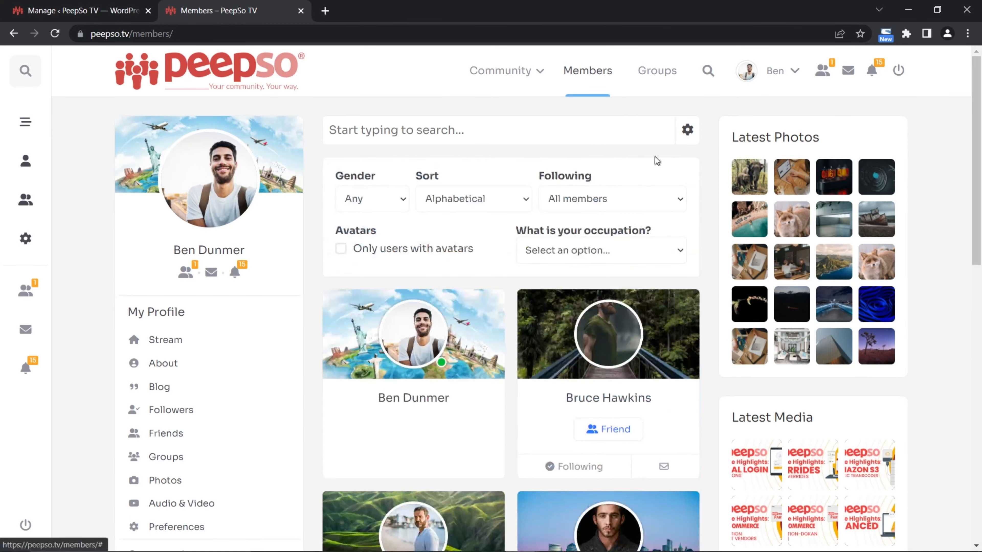
Return to the profile field settings, check the Text field's general settings for a search option and delete the field.
{"action": "left_click", "coordinate": [139, 14]}
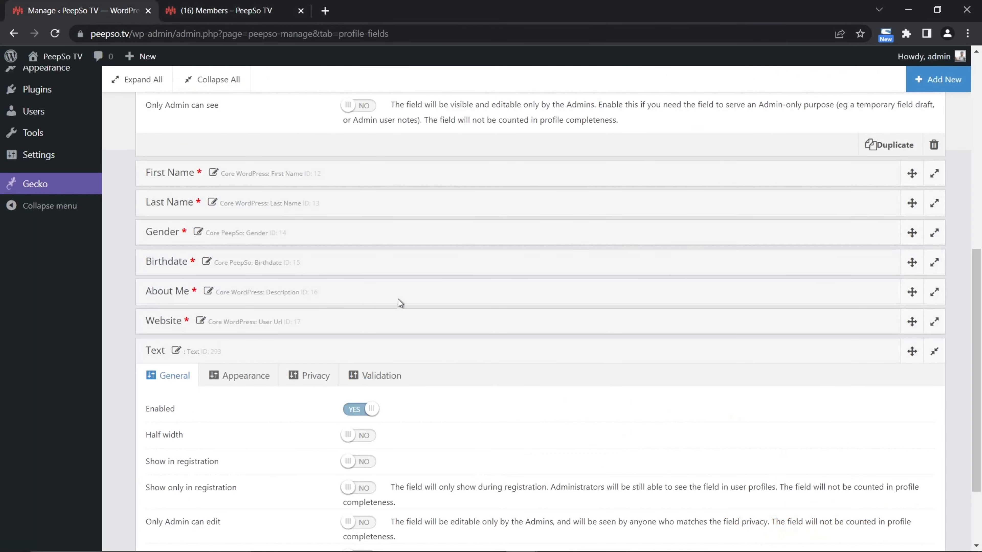
{"action": "scroll", "coordinate": [337, 354], "scroll_direction": "down", "scroll_amount": 3}
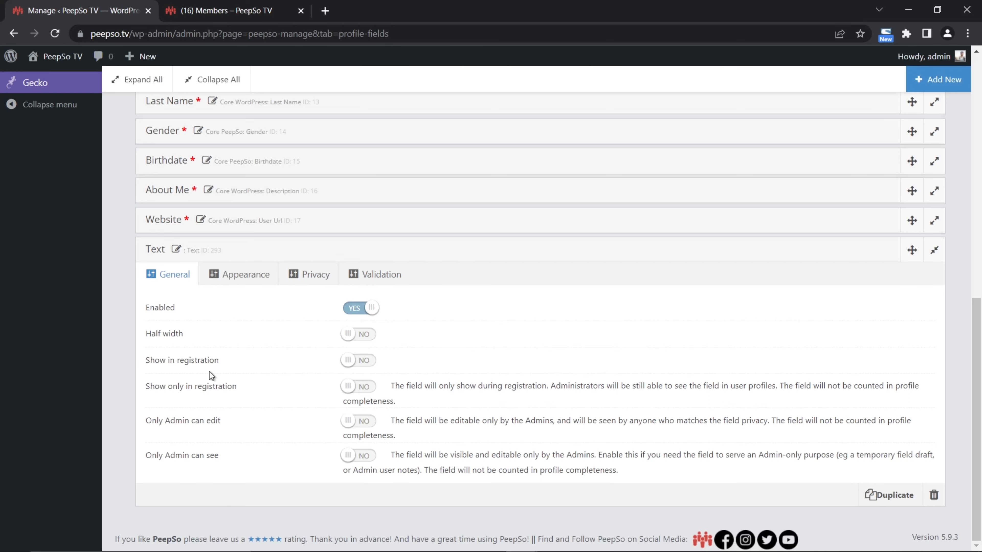
{"action": "scroll", "coordinate": [231, 334], "scroll_direction": "up", "scroll_amount": 2}
{"action": "scroll", "coordinate": [736, 357], "scroll_direction": "down", "scroll_amount": 1}
{"action": "scroll", "coordinate": [737, 360], "scroll_direction": "down", "scroll_amount": 1}
{"action": "left_click", "coordinate": [933, 495]}
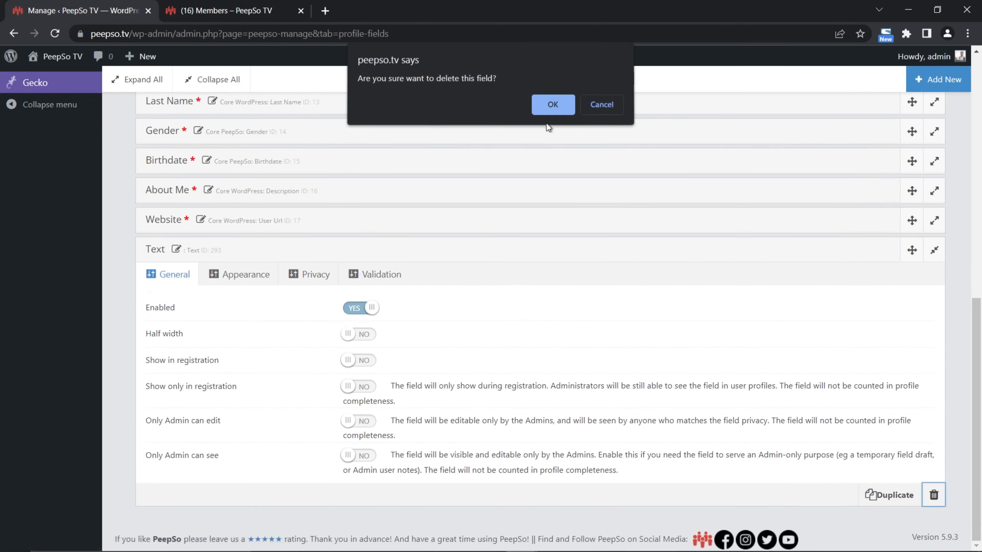
{"action": "left_click", "coordinate": [553, 105]}
Review the occupation field's select options and filter the members page by "Student".
{"action": "scroll", "coordinate": [333, 320], "scroll_direction": "up", "scroll_amount": 8}
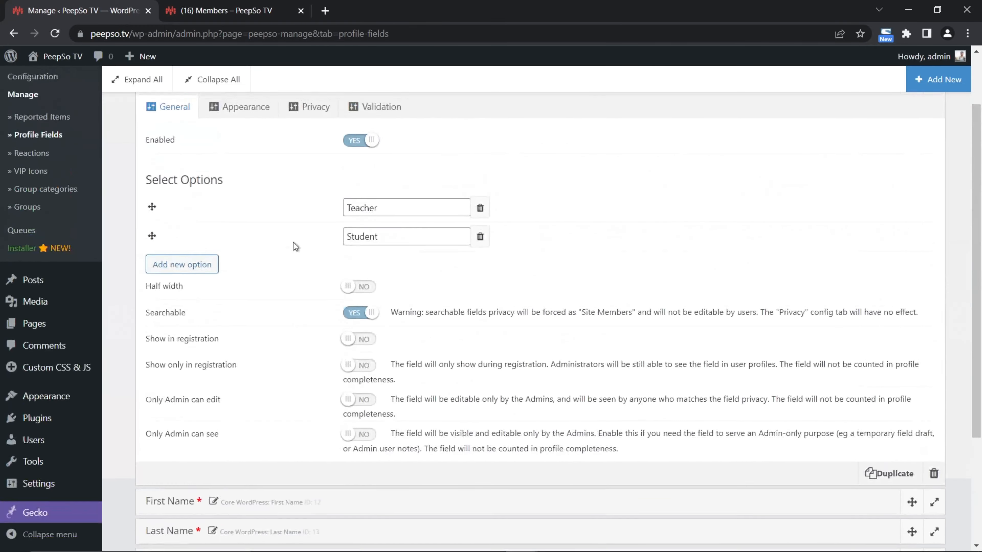
{"action": "scroll", "coordinate": [295, 247], "scroll_direction": "up", "scroll_amount": 5}
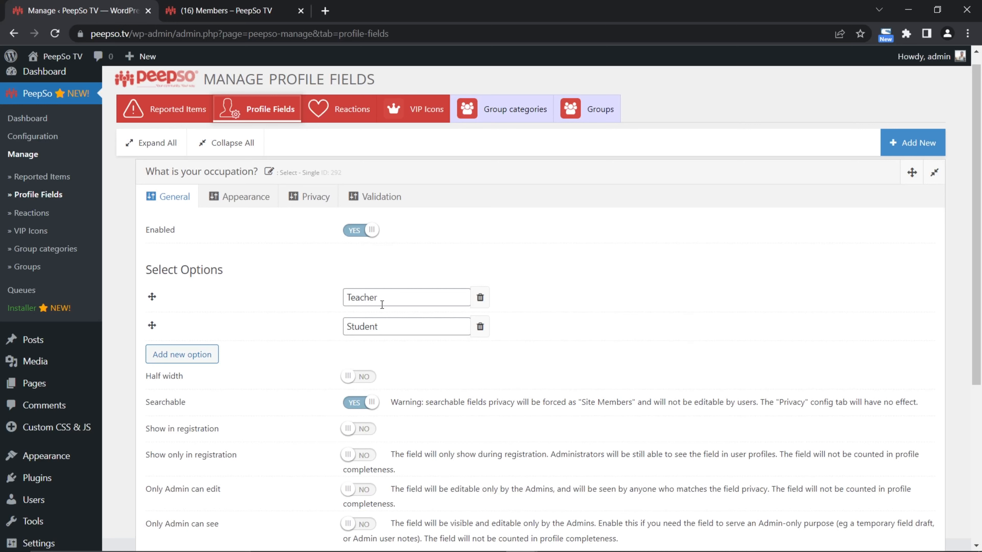
{"action": "left_click", "coordinate": [177, 12]}
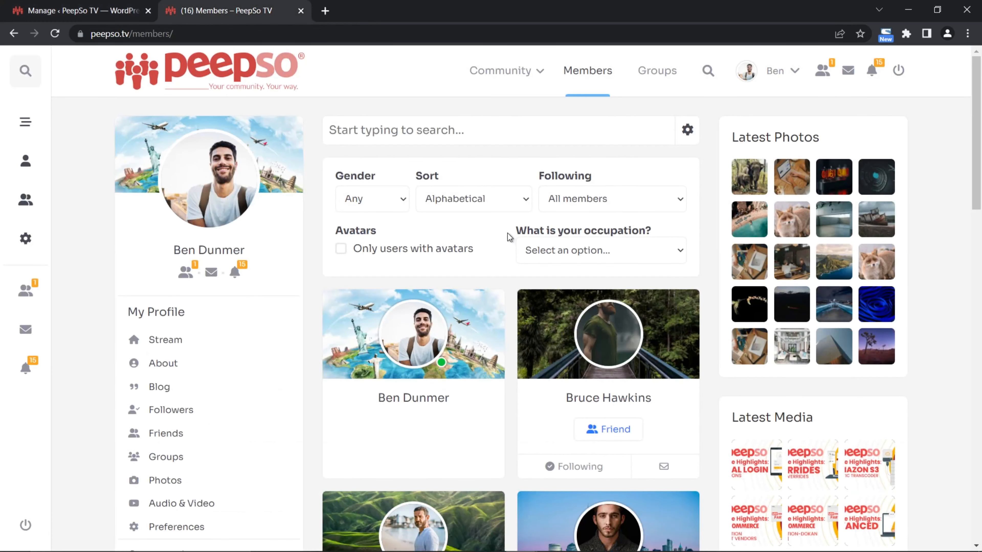
{"action": "left_click", "coordinate": [679, 251]}
{"action": "left_click", "coordinate": [560, 290]}
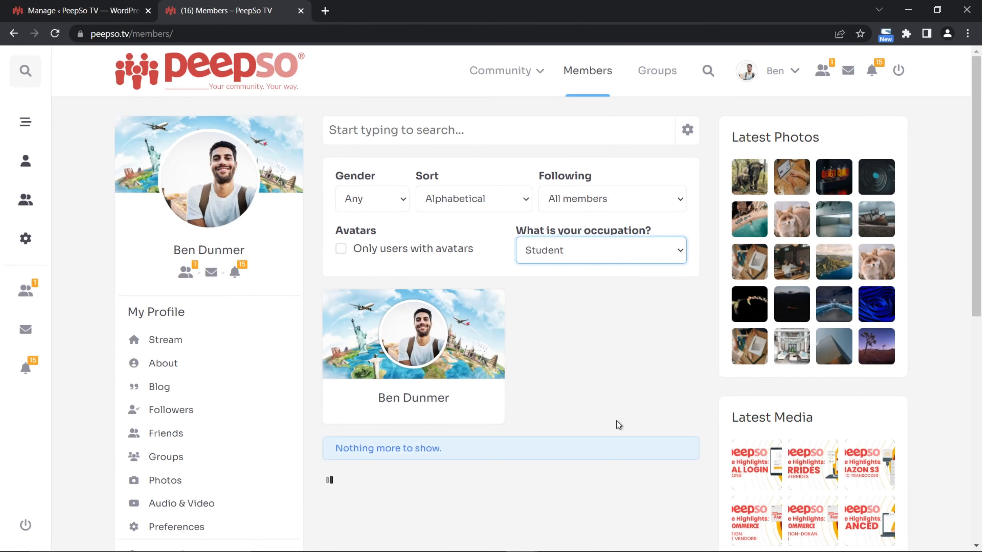
Return to the profile field settings and restrict the occupation field so that only admins can edit and see it.
{"action": "left_click", "coordinate": [90, 11]}
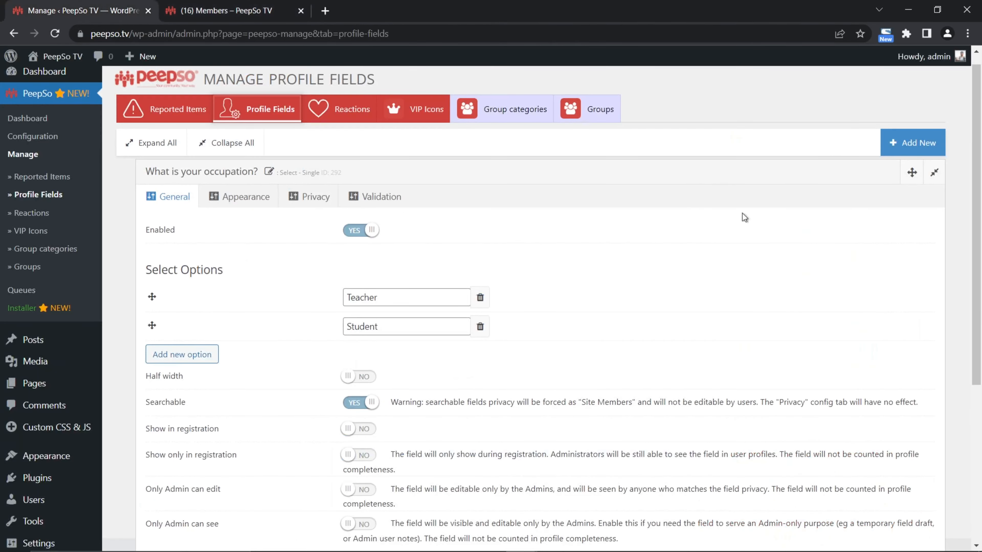
{"action": "scroll", "coordinate": [613, 285], "scroll_direction": "down", "scroll_amount": 5}
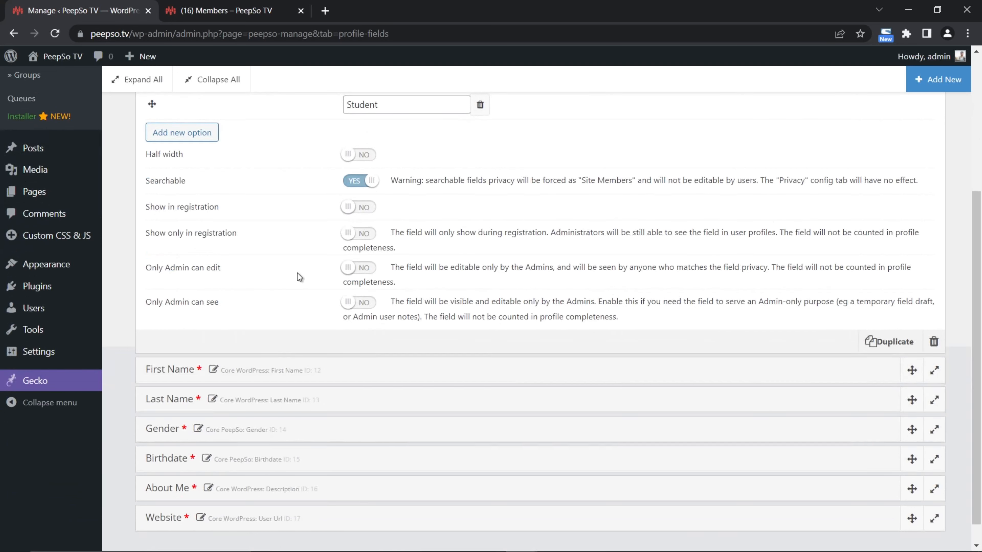
{"action": "left_click", "coordinate": [352, 268]}
{"action": "left_click", "coordinate": [353, 302]}
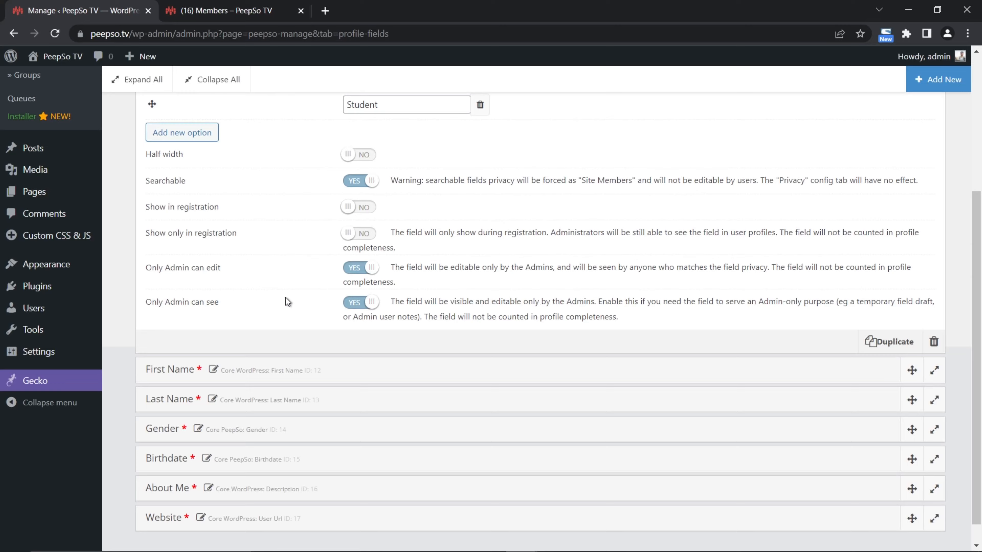
Rename the occupation field as "How did you find our website?" and save the new title.
{"action": "scroll", "coordinate": [271, 286], "scroll_direction": "up", "scroll_amount": 6}
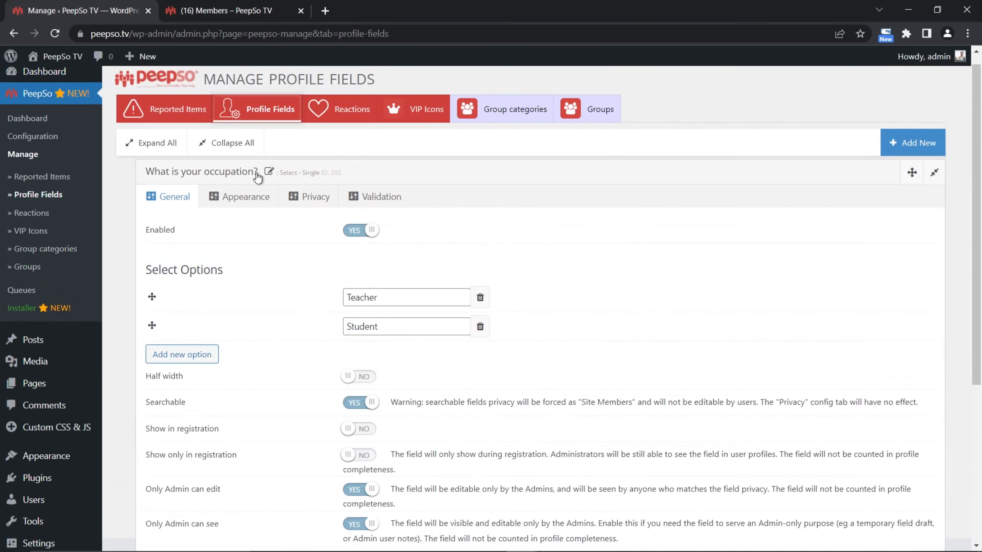
{"action": "left_click", "coordinate": [268, 171]}
{"action": "left_click_drag", "start_coordinate": [251, 173], "coordinate": [146, 175]}
{"action": "type", "text": "H"}
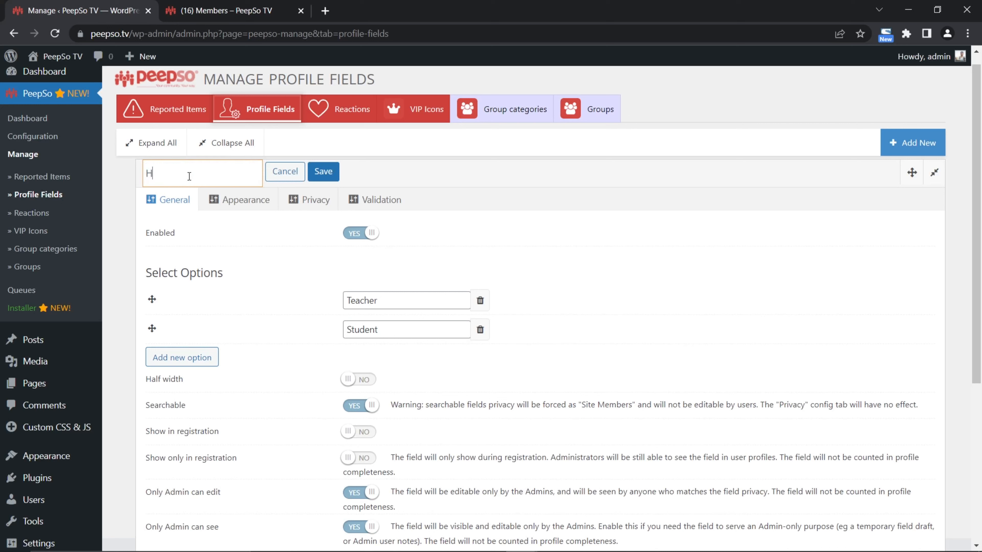
{"action": "type", "text": "ow did you find our website"}
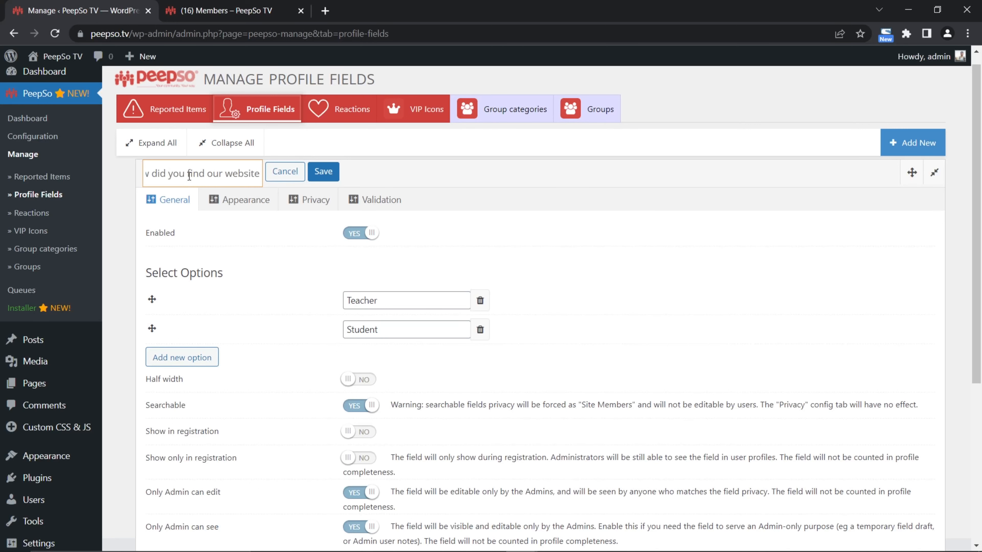
{"action": "type", "text": "?"}
{"action": "left_click", "coordinate": [323, 172]}
Replace the field's select options with "Google" and "Social Media", add a third option "Other", and save all three.
{"action": "double_click", "coordinate": [377, 297]}
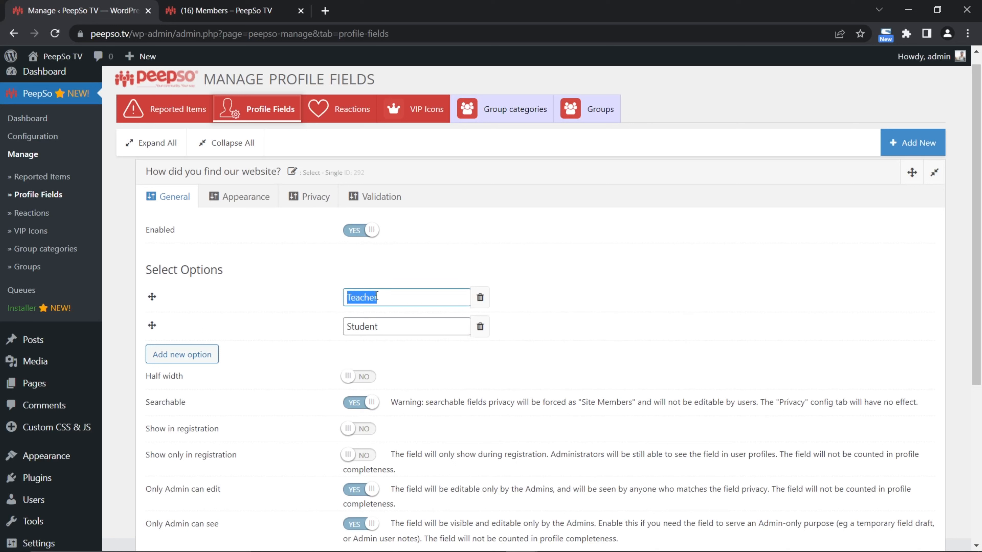
{"action": "type", "text": "Google"}
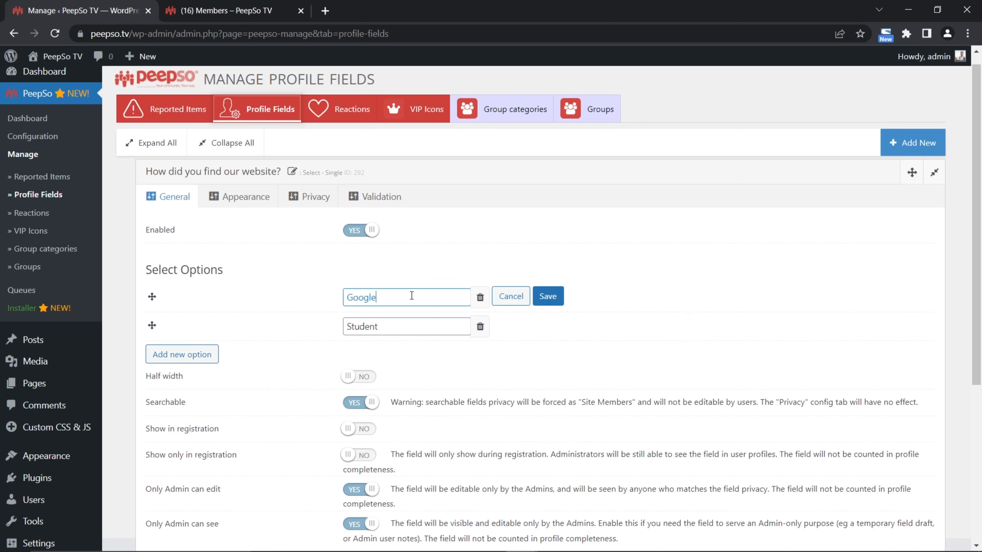
{"action": "left_click_drag", "start_coordinate": [383, 327], "coordinate": [335, 330]}
{"action": "type", "text": "S"}
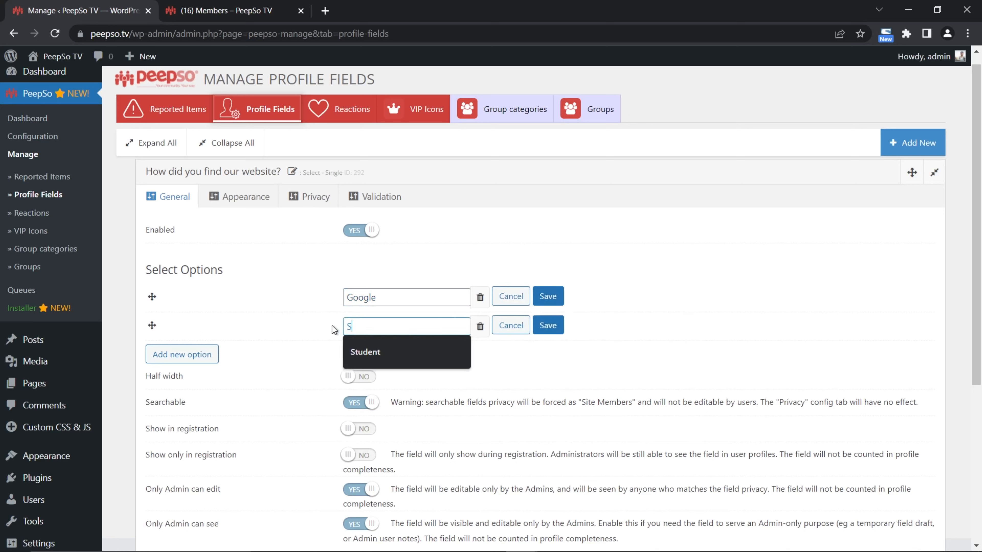
{"action": "type", "text": "ocial Media"}
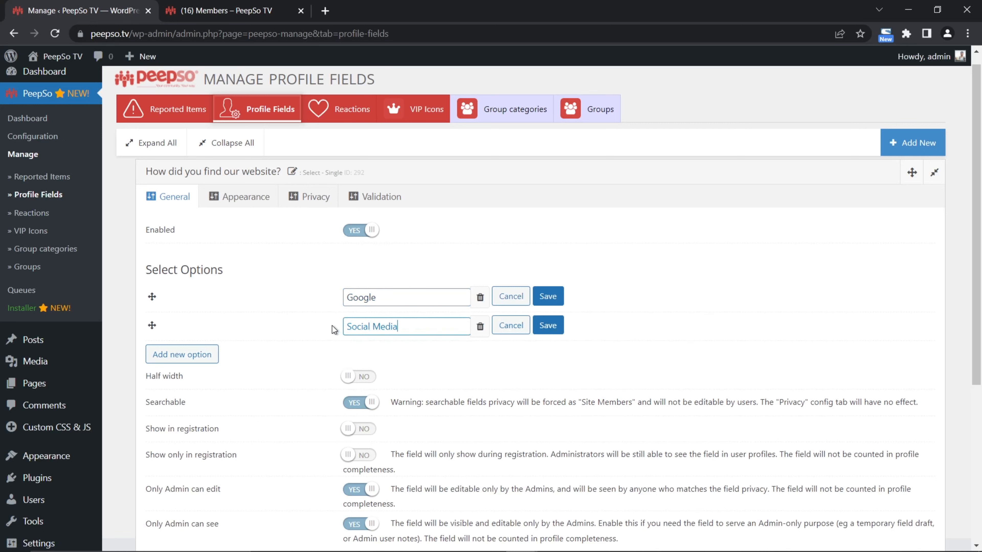
{"action": "left_click", "coordinate": [201, 354]}
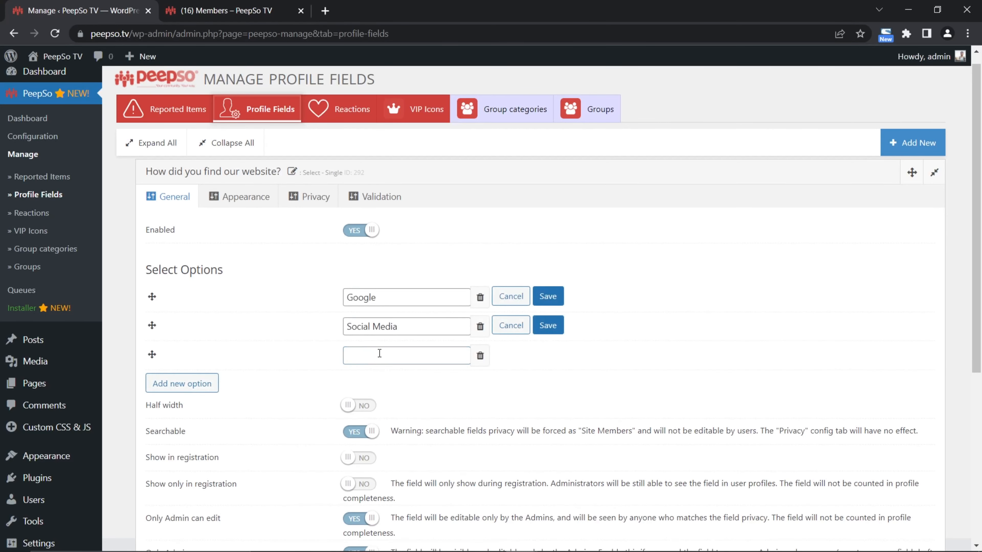
{"action": "left_click", "coordinate": [548, 296]}
{"action": "left_click", "coordinate": [548, 325]}
{"action": "left_click", "coordinate": [377, 355]}
{"action": "type", "text": "Other"}
{"action": "left_click", "coordinate": [548, 355]}
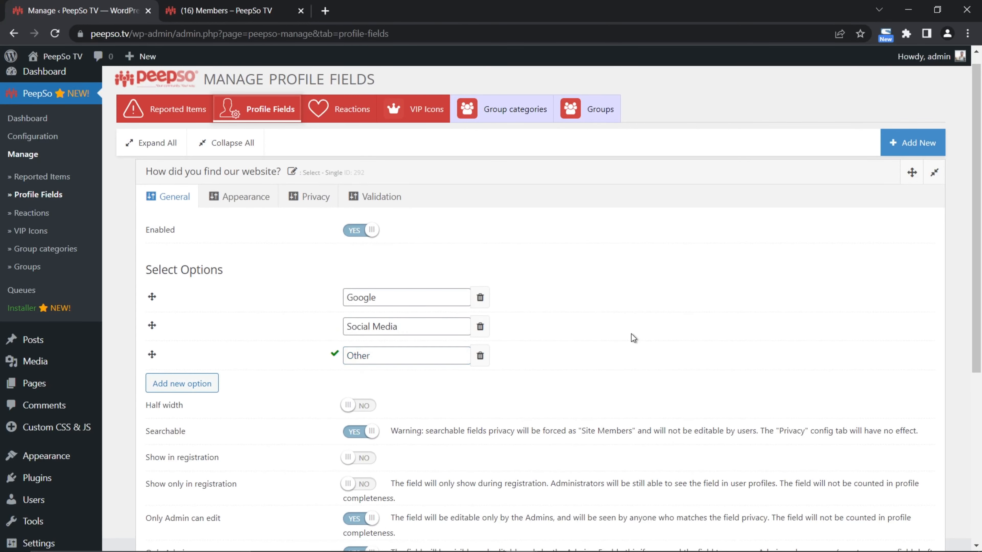
Turn off the searchable setting of the "How did you find our website?" field.
{"action": "scroll", "coordinate": [633, 338], "scroll_direction": "down", "scroll_amount": 3}
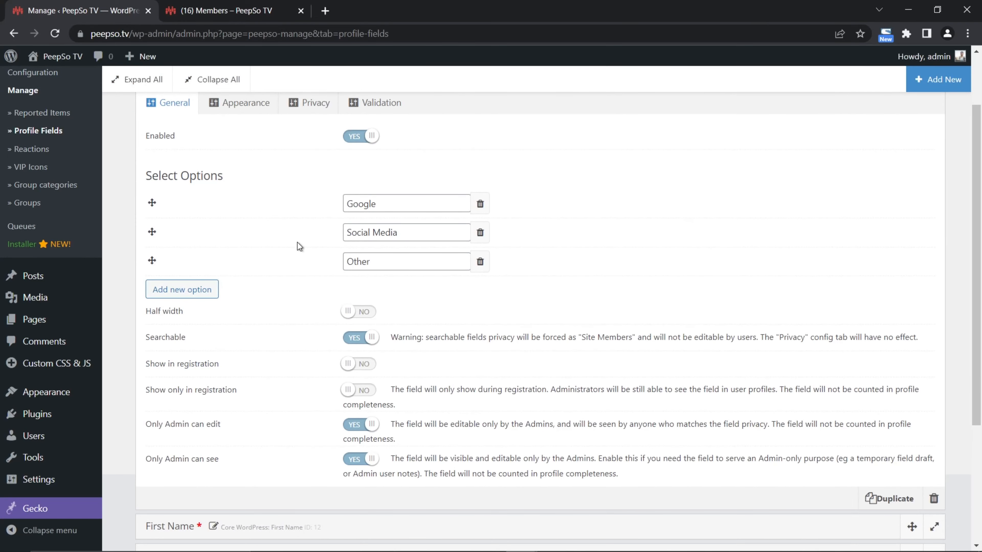
{"action": "left_click", "coordinate": [353, 339]}
{"action": "left_click", "coordinate": [352, 425]}
{"action": "scroll", "coordinate": [608, 285], "scroll_direction": "up", "scroll_amount": 3}
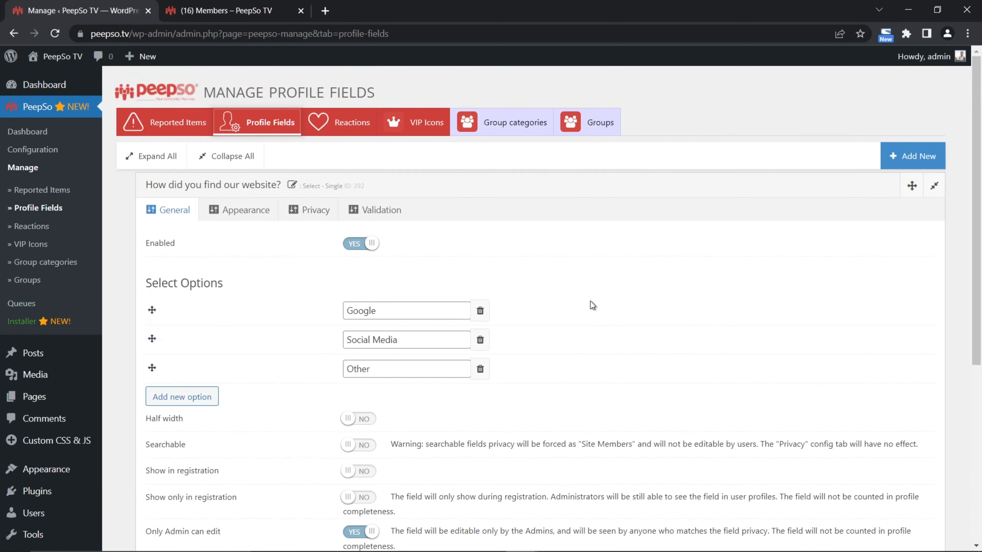
Make the website question field searchable again and turn off its admin-only editing and visibility restrictions.
{"action": "scroll", "coordinate": [590, 302], "scroll_direction": "down", "scroll_amount": 3}
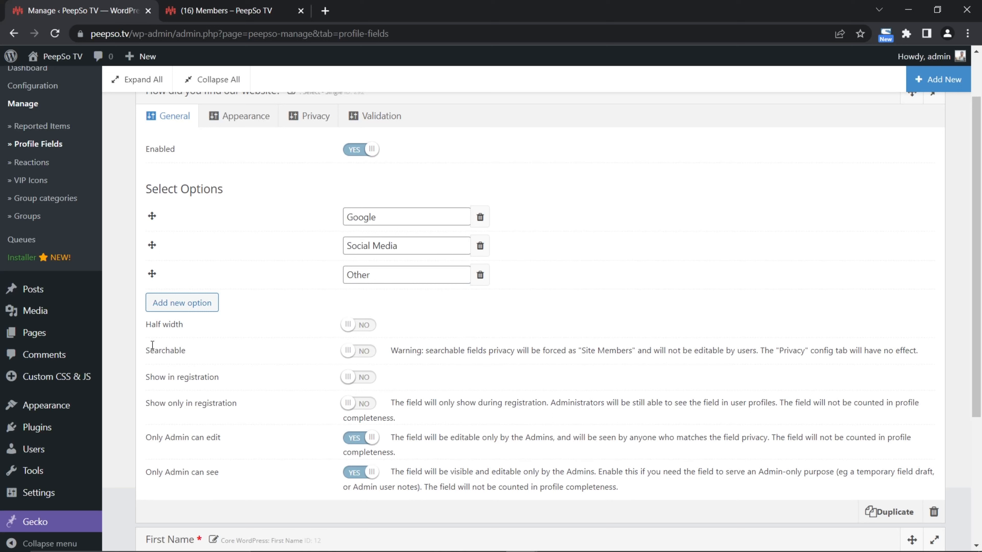
{"action": "left_click", "coordinate": [351, 352]}
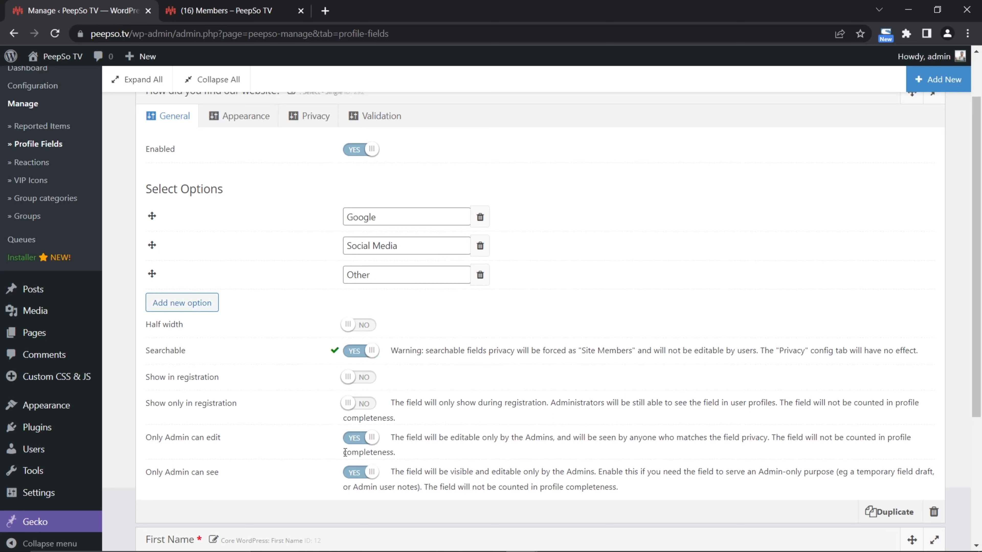
{"action": "left_click", "coordinate": [354, 439]}
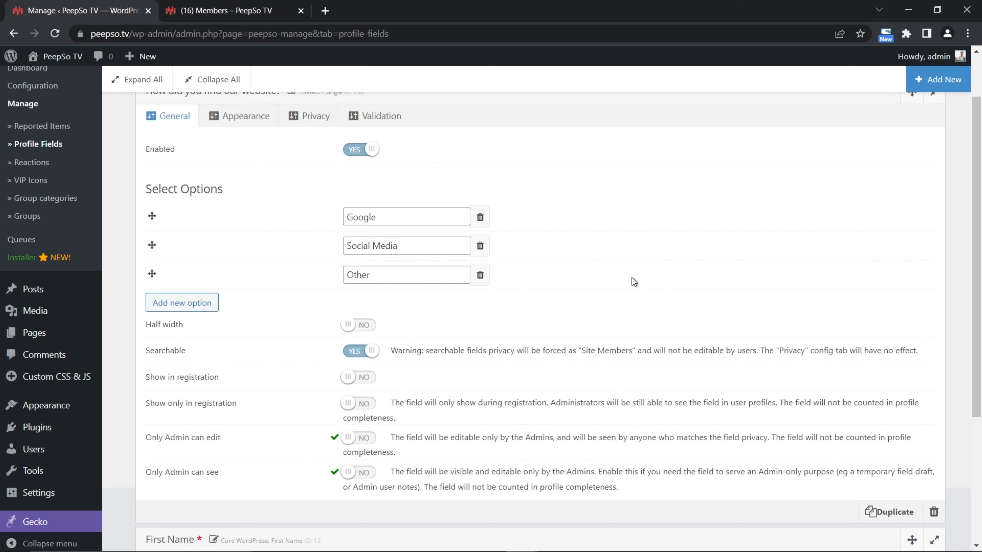
Add a new profile field of type Country and make it searchable.
{"action": "scroll", "coordinate": [619, 290], "scroll_direction": "up", "scroll_amount": 3}
{"action": "left_click", "coordinate": [907, 156]}
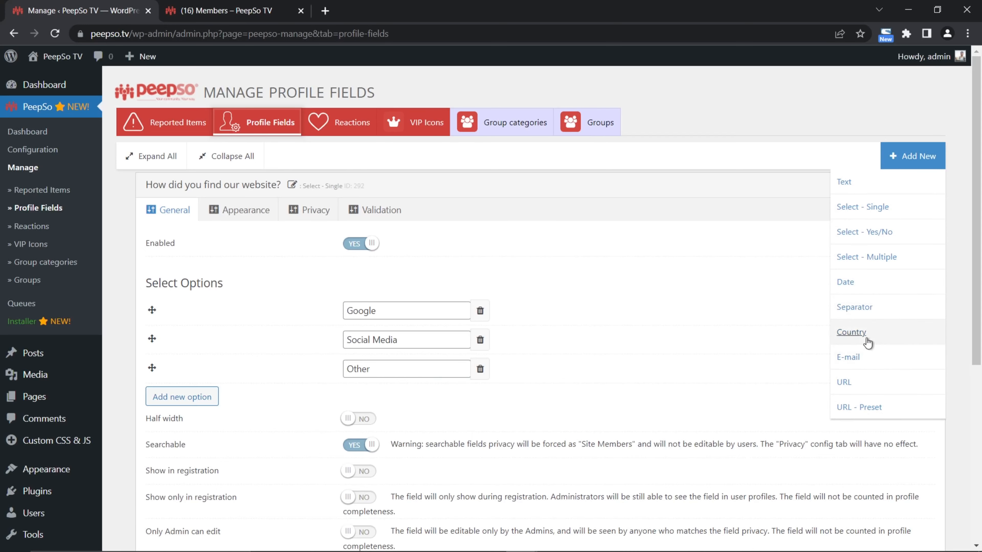
{"action": "left_click", "coordinate": [881, 341]}
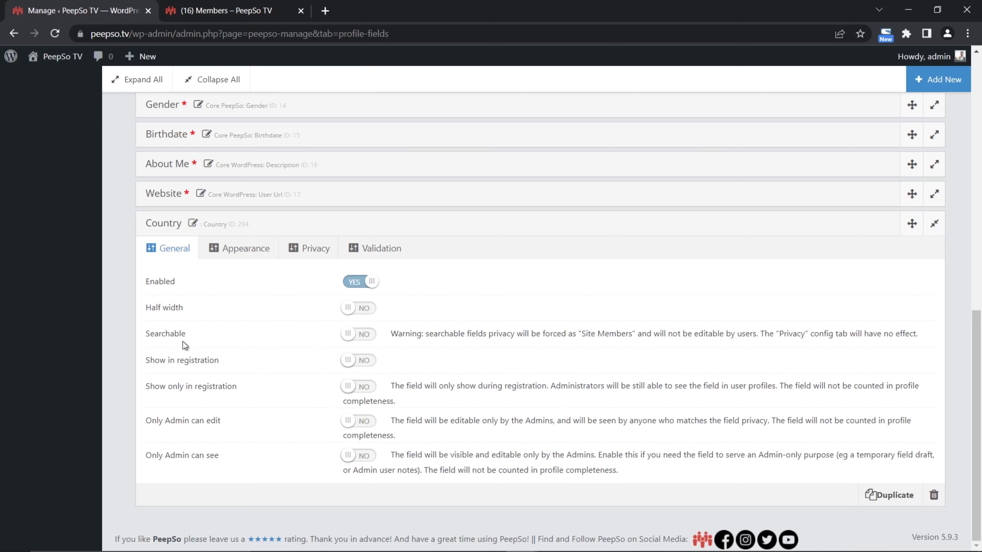
{"action": "left_click", "coordinate": [350, 334]}
Check the Country field's appearance settings for the available display and edit method choices.
{"action": "left_click", "coordinate": [243, 249]}
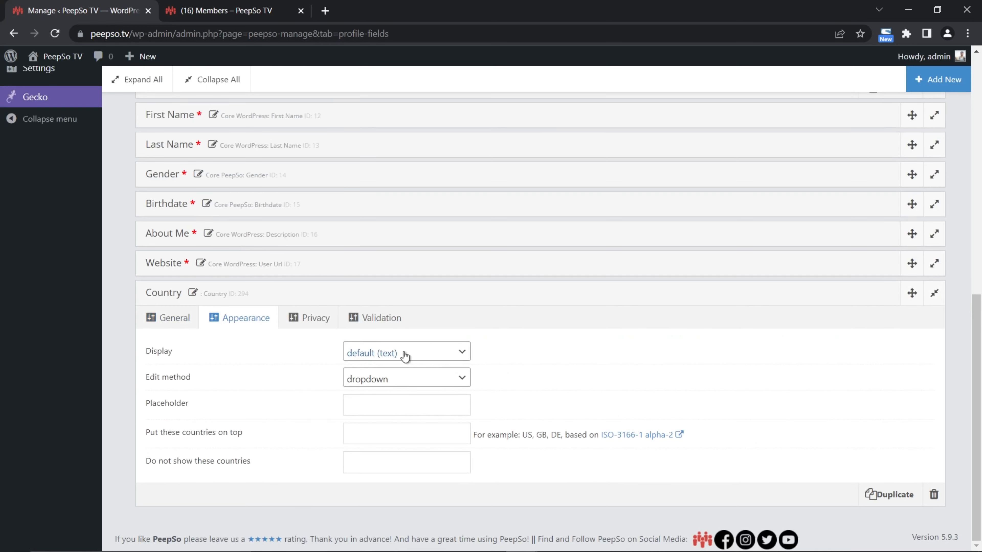
{"action": "left_click", "coordinate": [462, 353]}
{"action": "left_click", "coordinate": [515, 363]}
{"action": "left_click", "coordinate": [466, 378]}
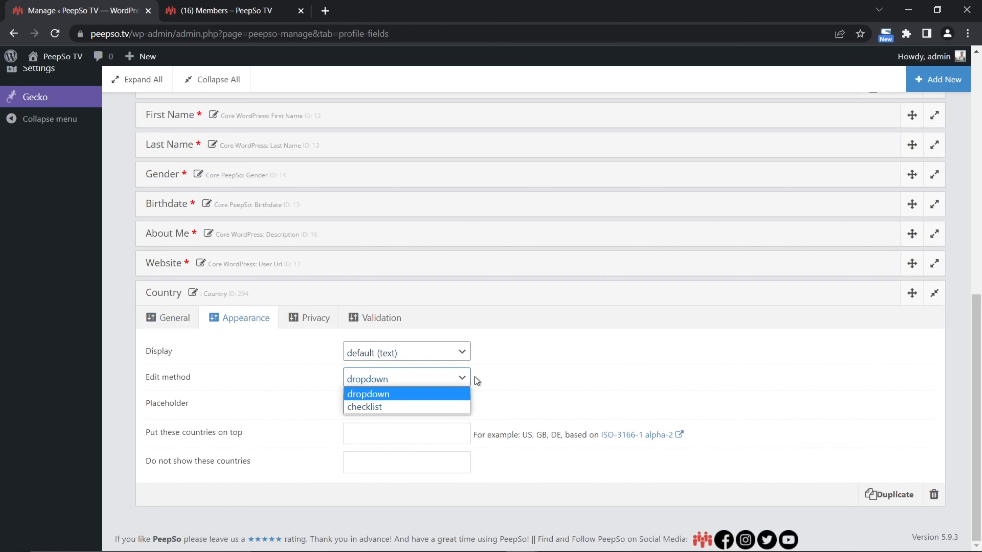
{"action": "left_click", "coordinate": [462, 378]}
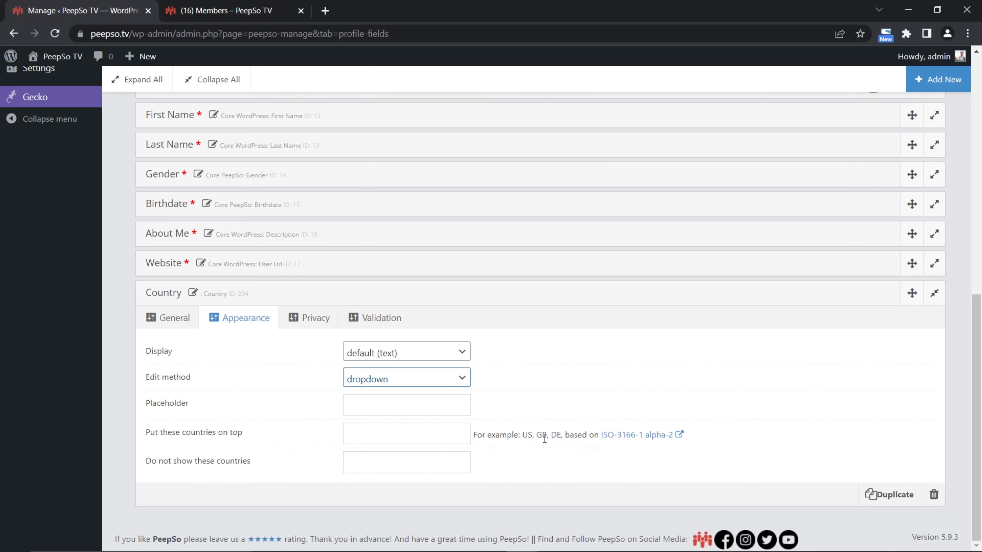
Look up the ISO 3166-1 alpha-2 country codes in the linked Wikipedia table, sort them by code in descending order, and return to the field settings.
{"action": "left_click", "coordinate": [638, 436]}
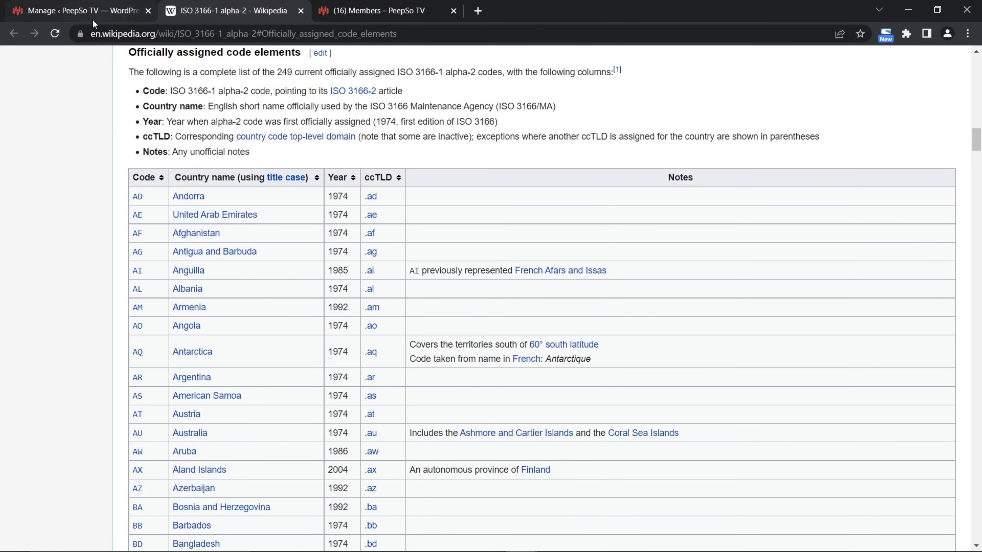
{"action": "left_click", "coordinate": [130, 11]}
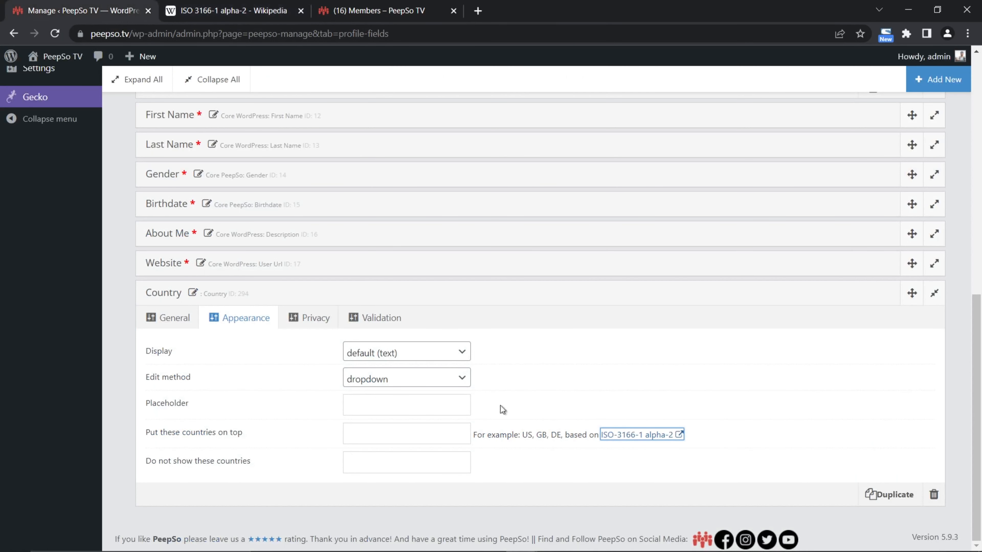
{"action": "left_click", "coordinate": [233, 12]}
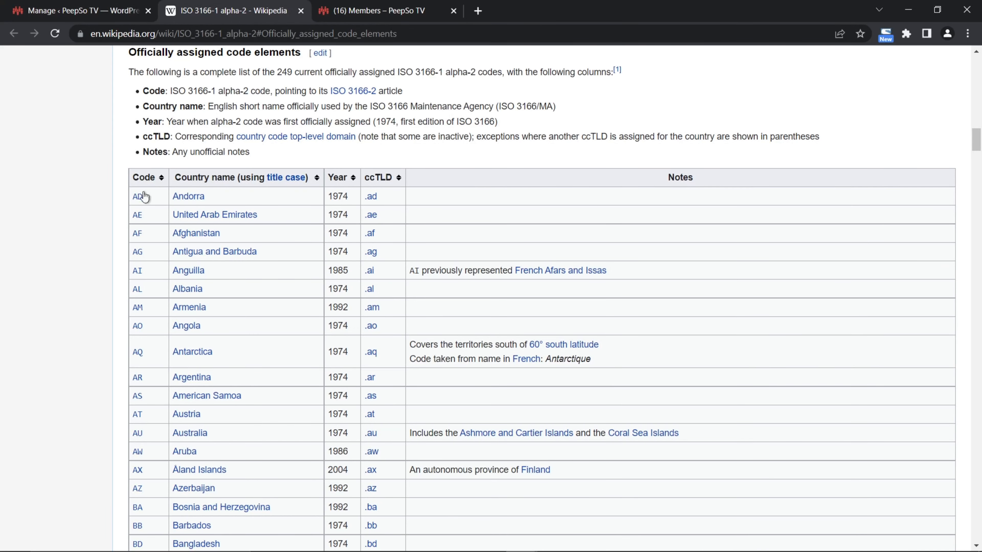
{"action": "left_click", "coordinate": [146, 177]}
{"action": "left_click", "coordinate": [146, 177]}
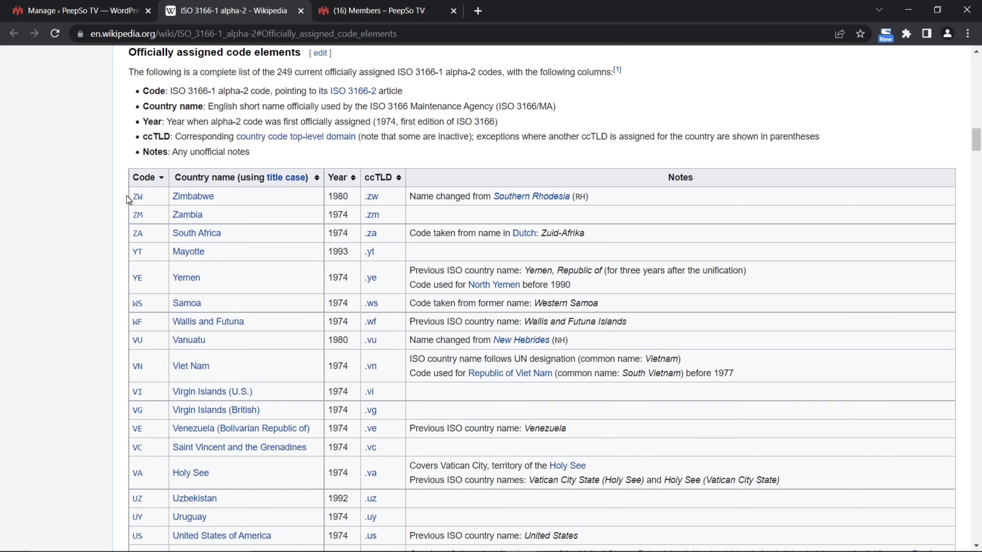
{"action": "left_click_drag", "start_coordinate": [129, 199], "coordinate": [149, 298]}
{"action": "left_click", "coordinate": [154, 286]}
{"action": "left_click", "coordinate": [92, 15]}
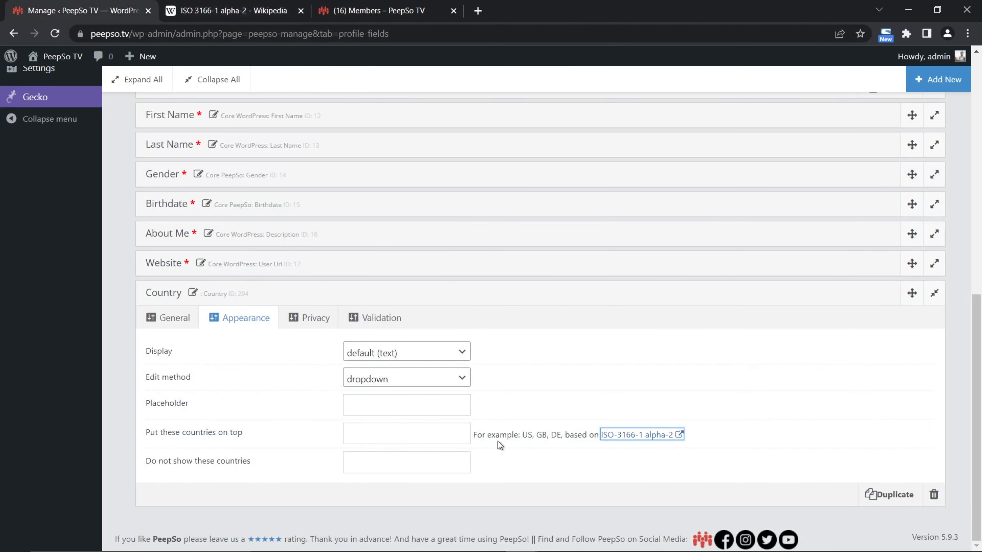
Copy the example country codes "US, GB, DE," and paste them as the countries the Country field does not show.
{"action": "left_click_drag", "start_coordinate": [563, 435], "coordinate": [523, 435]}
{"action": "right_click", "coordinate": [543, 435]}
{"action": "left_click", "coordinate": [553, 443]}
{"action": "left_click", "coordinate": [361, 432]}
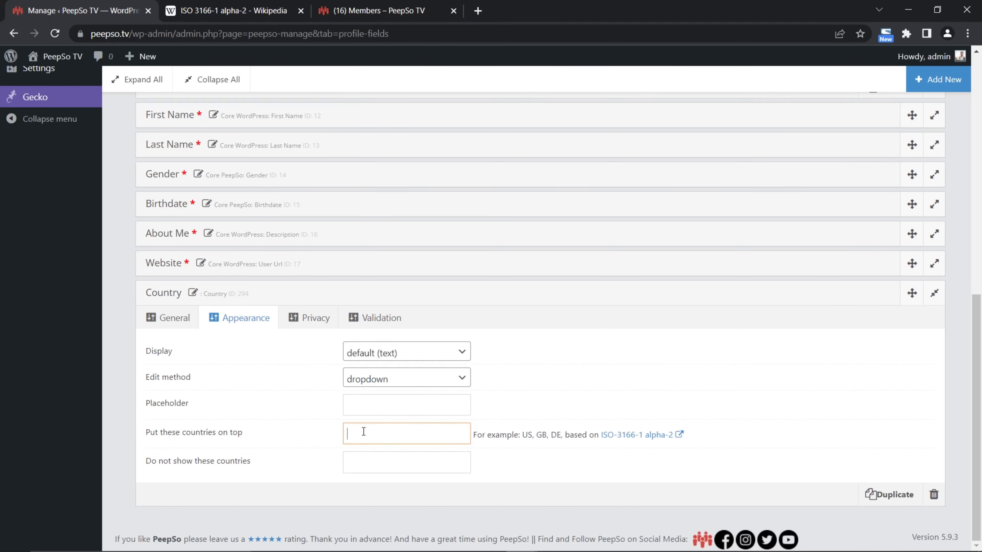
{"action": "right_click", "coordinate": [370, 438]}
{"action": "left_click", "coordinate": [370, 457]}
{"action": "right_click", "coordinate": [371, 458]}
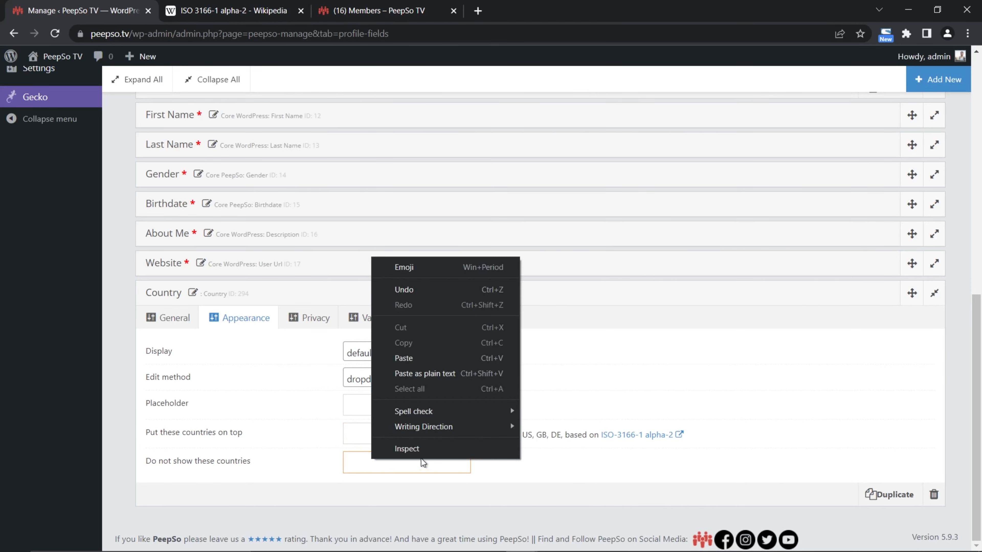
{"action": "left_click", "coordinate": [408, 359]}
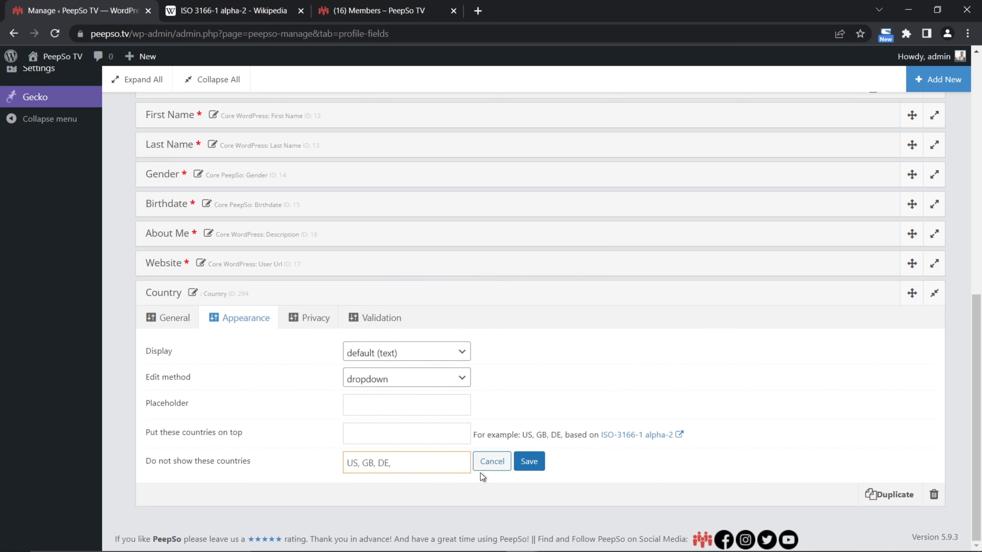
Move the codes "US, GB, DE" from the countries not shown to the countries put on top, and save both settings.
{"action": "triple_click", "coordinate": [371, 460]}
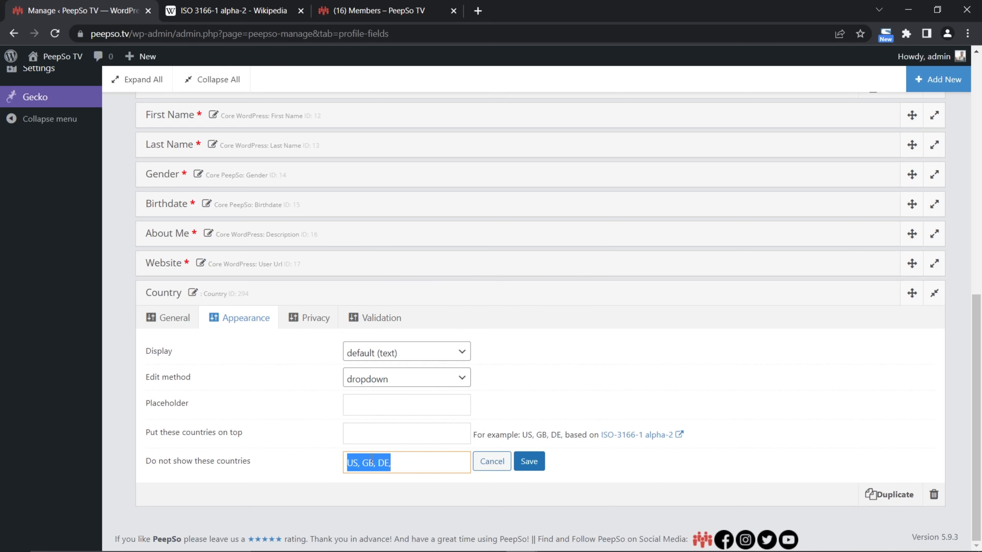
{"action": "key", "text": "ctrl+x"}
{"action": "left_click", "coordinate": [353, 432]}
{"action": "right_click", "coordinate": [353, 431]}
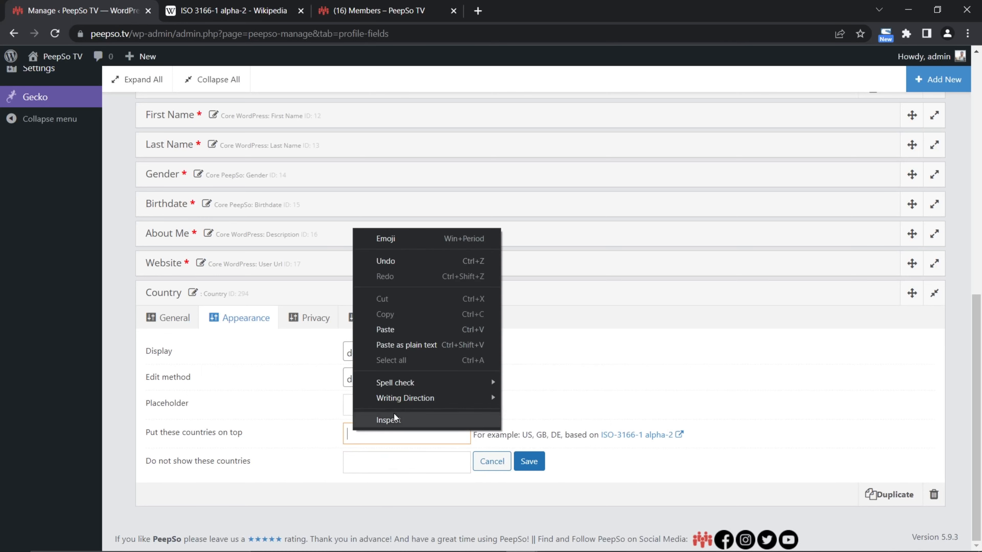
{"action": "left_click", "coordinate": [389, 329]}
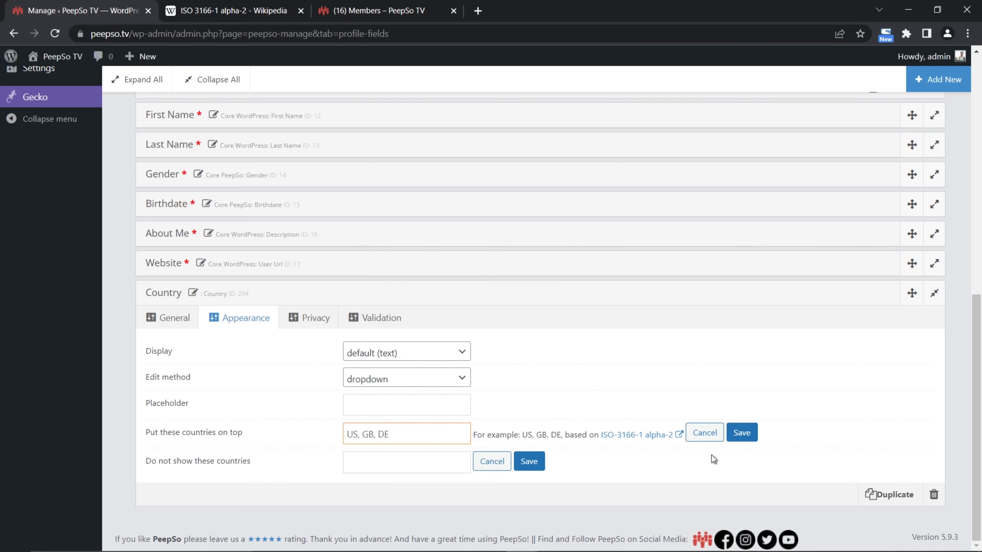
{"action": "left_click", "coordinate": [742, 433]}
{"action": "left_click", "coordinate": [529, 462]}
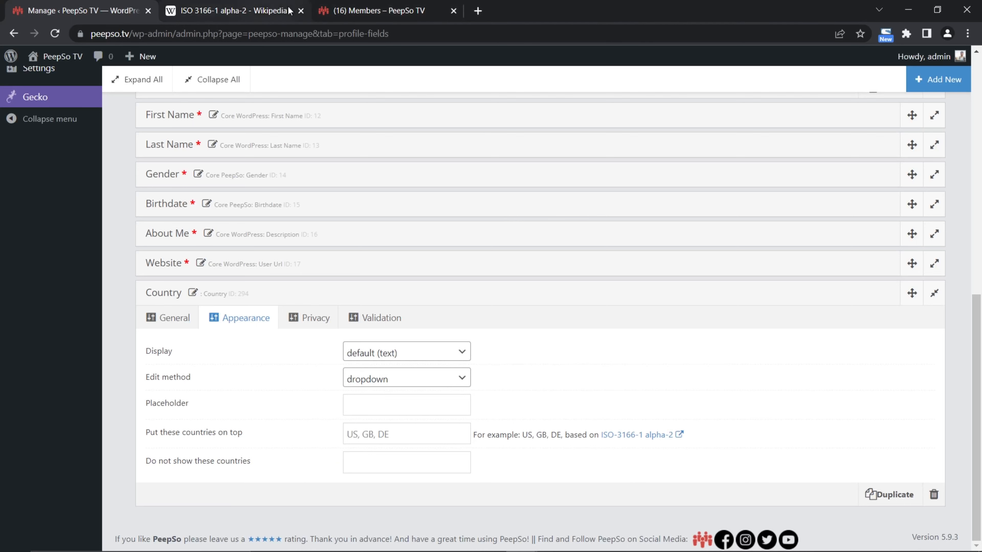
Open the community profile's About page and examine the order of countries offered when editing the Country field.
{"action": "left_click", "coordinate": [373, 10]}
{"action": "mouse_move", "coordinate": [502, 70]}
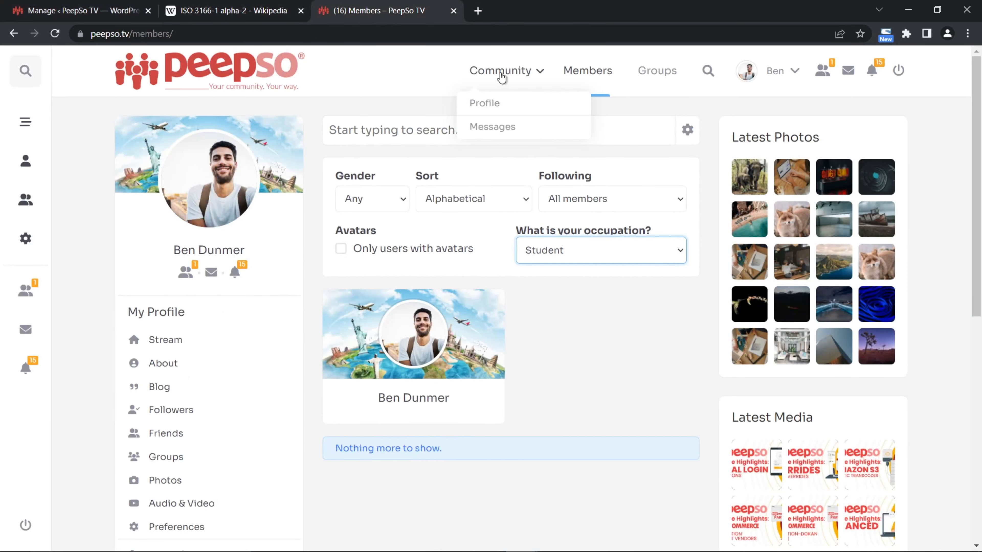
{"action": "left_click", "coordinate": [481, 101]}
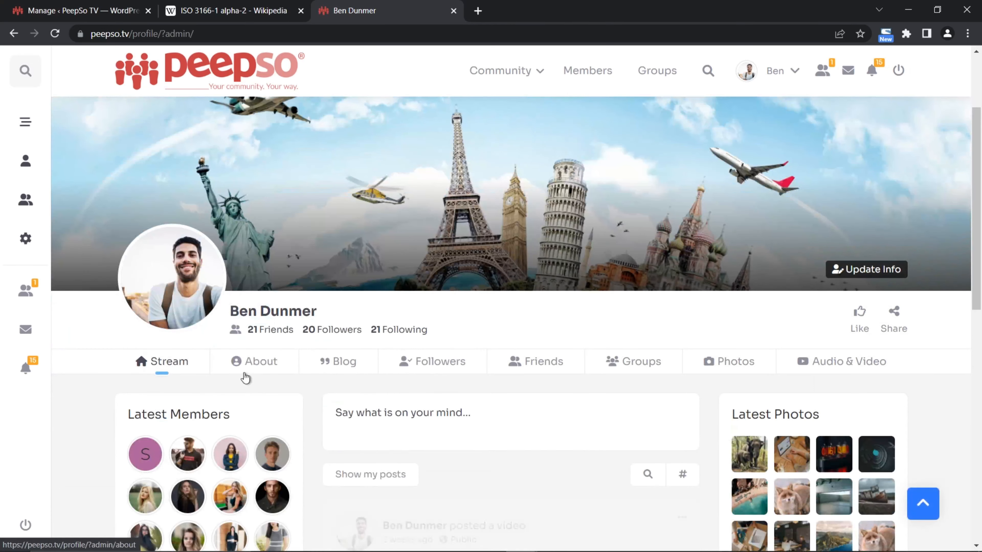
{"action": "left_click", "coordinate": [244, 368]}
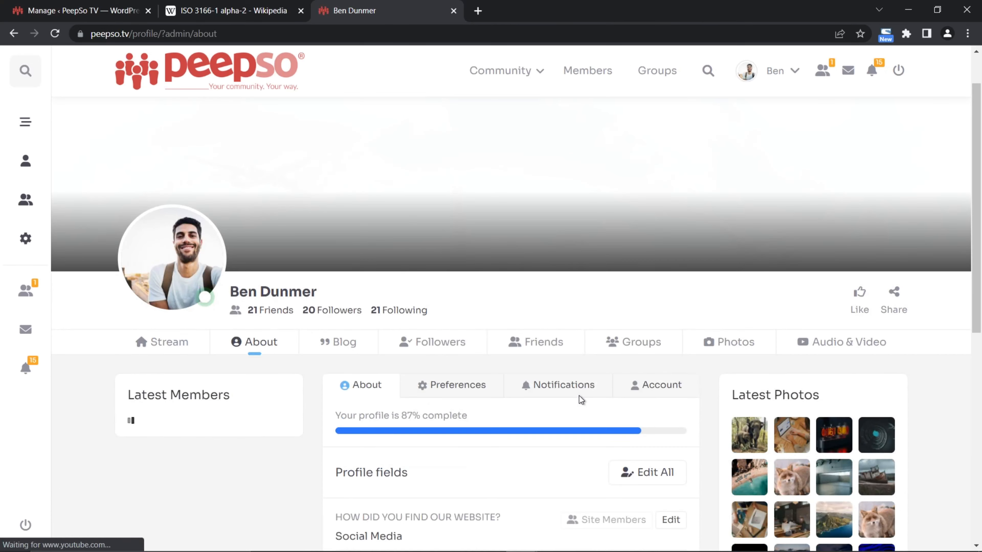
{"action": "scroll", "coordinate": [511, 371], "scroll_direction": "down", "scroll_amount": 10}
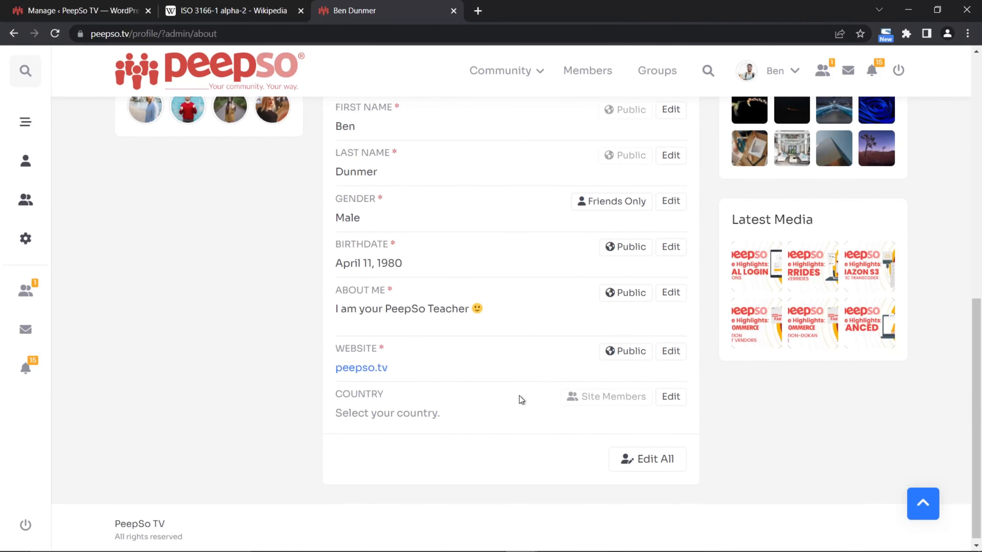
{"action": "left_click", "coordinate": [679, 402]}
{"action": "left_click", "coordinate": [524, 428]}
{"action": "scroll", "coordinate": [526, 237], "scroll_direction": "down", "scroll_amount": 1}
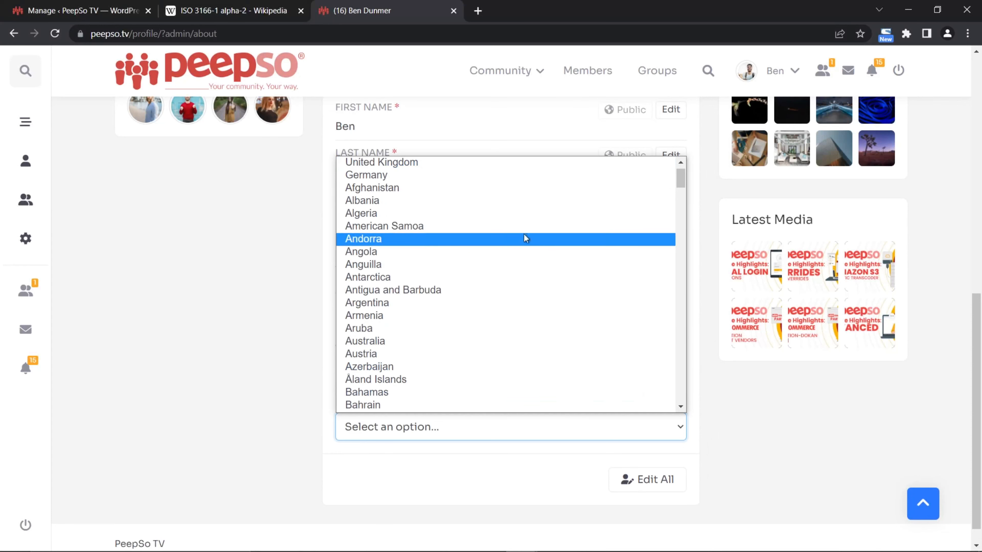
{"action": "scroll", "coordinate": [483, 250], "scroll_direction": "up", "scroll_amount": 1}
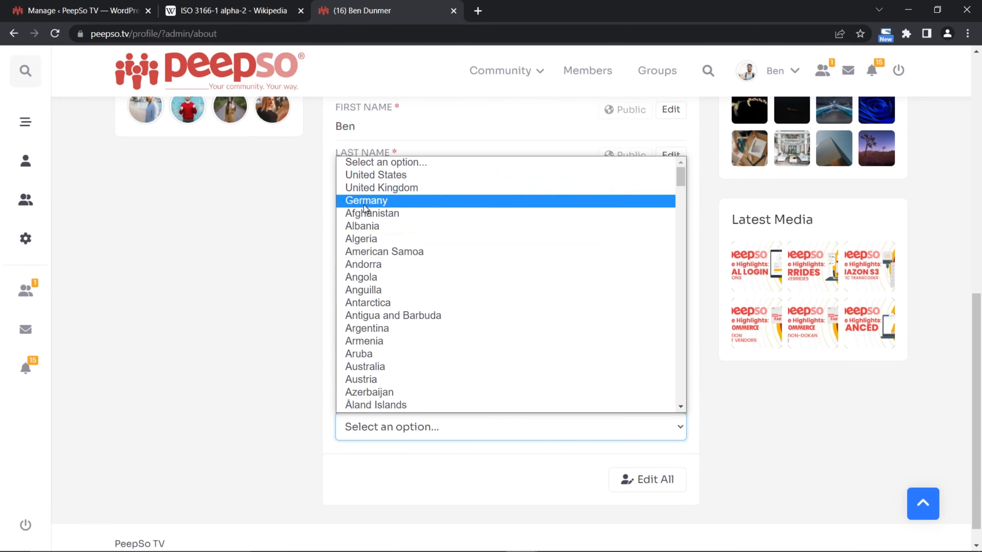
Compare with the country codes put on top in the Country field's settings, and return to the profile page.
{"action": "left_click", "coordinate": [124, 11]}
{"action": "triple_click", "coordinate": [378, 436]}
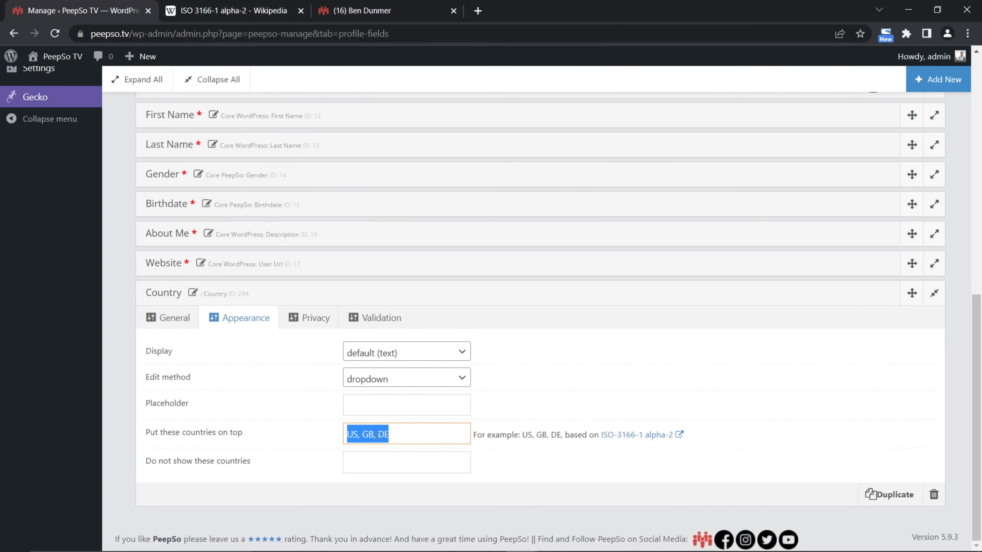
{"action": "left_click", "coordinate": [370, 10]}
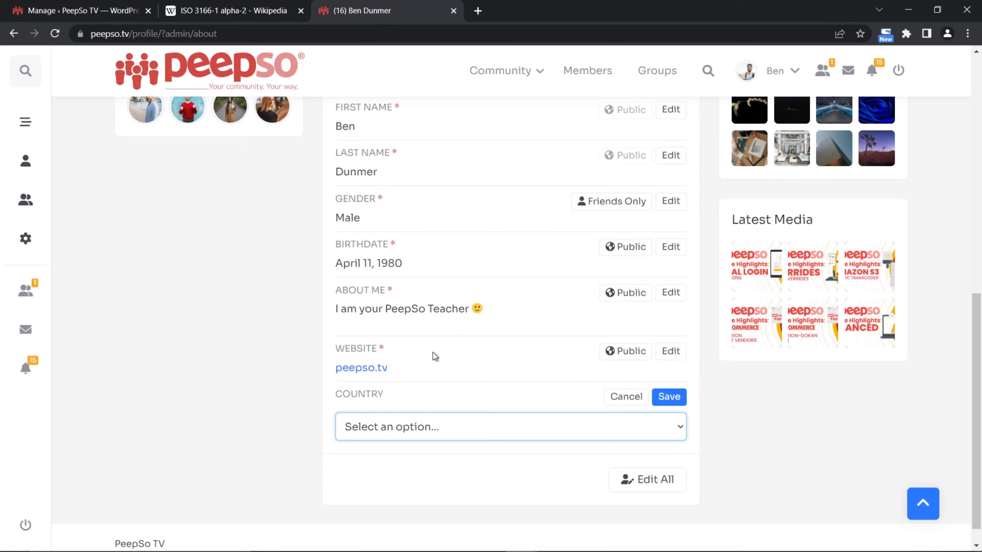
Choose United Arab Emirates as the profile's country and save it.
{"action": "left_click", "coordinate": [483, 436]}
{"action": "scroll", "coordinate": [486, 335], "scroll_direction": "down", "scroll_amount": 20}
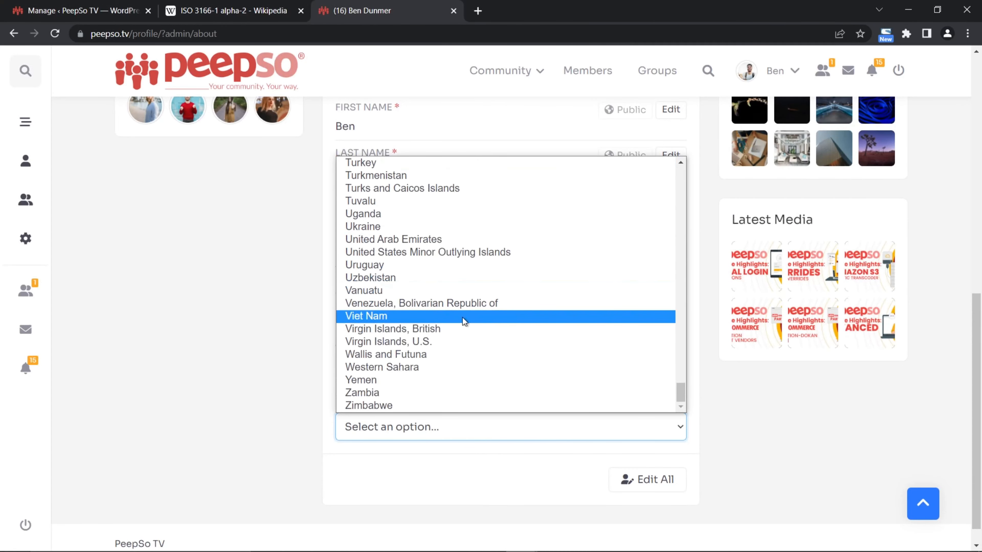
{"action": "left_click", "coordinate": [441, 239]}
{"action": "left_click", "coordinate": [667, 396]}
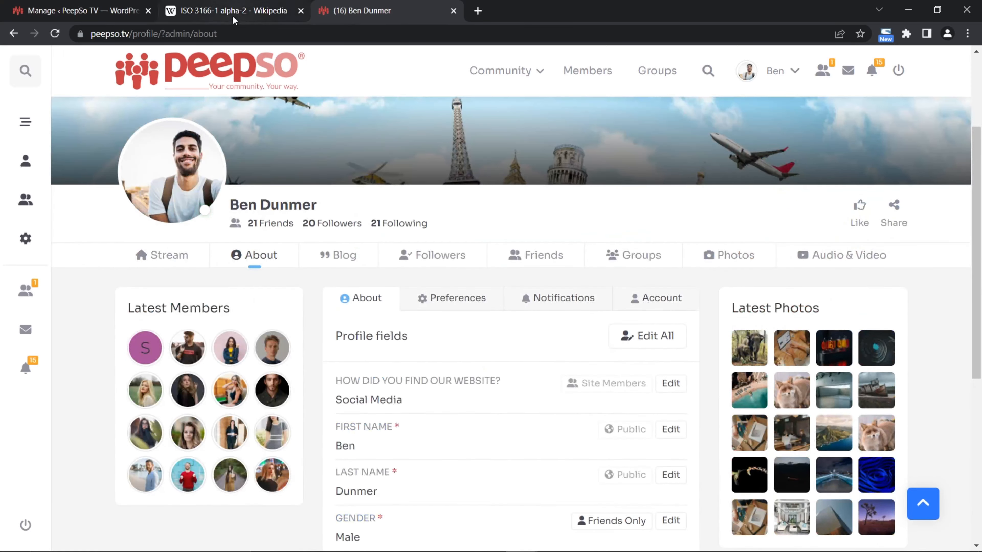
Close the Wikipedia country code page and return to the profile fields administration page.
{"action": "left_click", "coordinate": [294, 17]}
{"action": "left_click", "coordinate": [300, 10]}
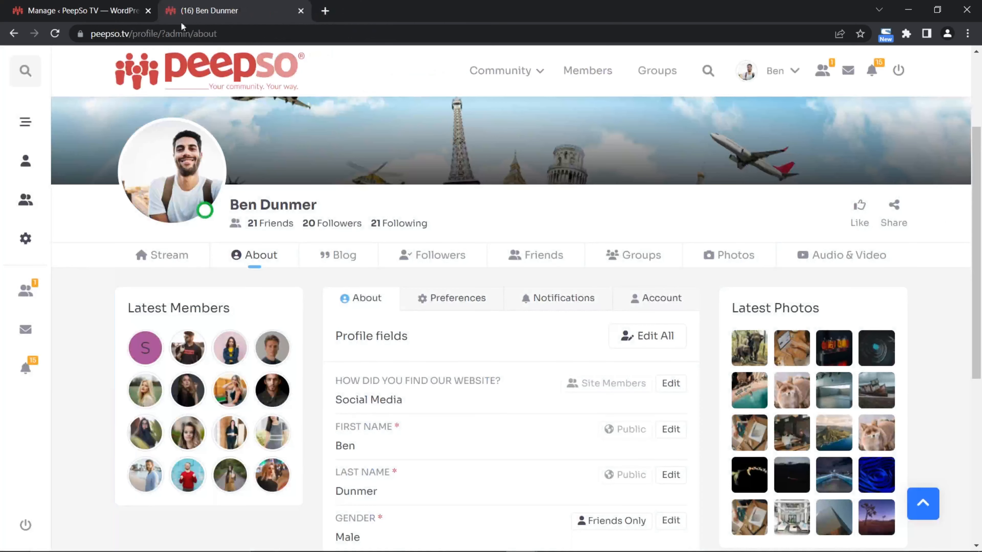
{"action": "left_click", "coordinate": [83, 10]}
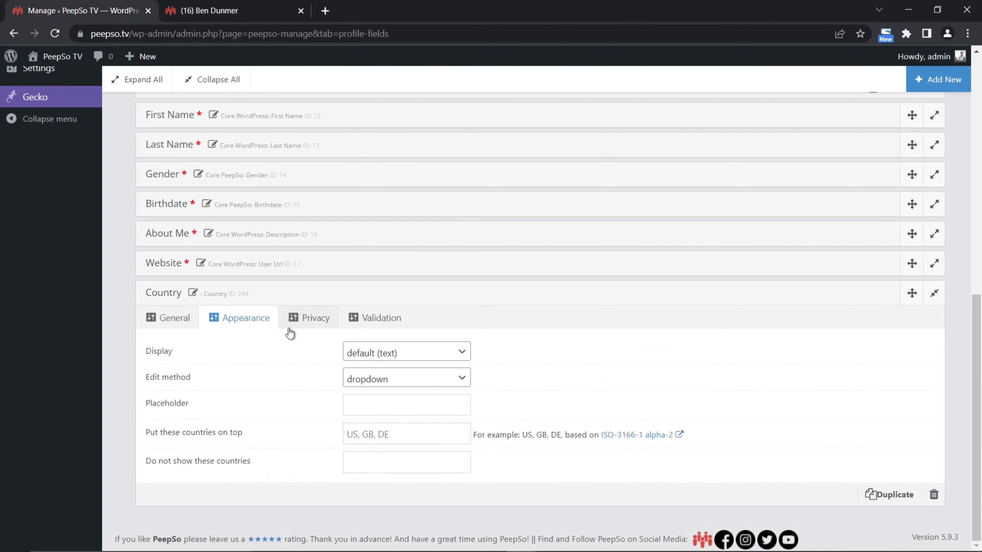
Collapse the Country field and the "How did you find our website?" field in the profile fields list.
{"action": "left_click", "coordinate": [934, 292]}
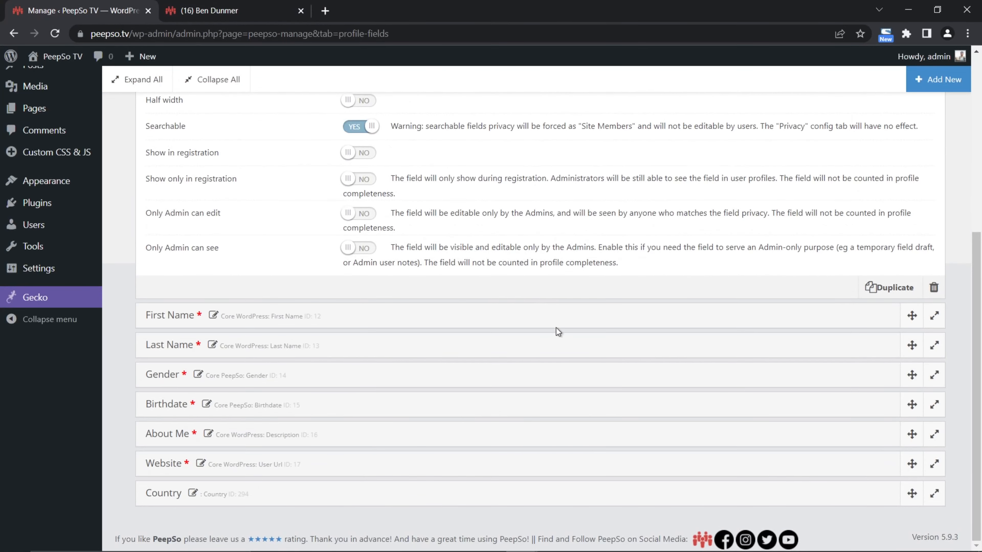
{"action": "scroll", "coordinate": [556, 328], "scroll_direction": "up", "scroll_amount": 5}
{"action": "left_click", "coordinate": [934, 124]}
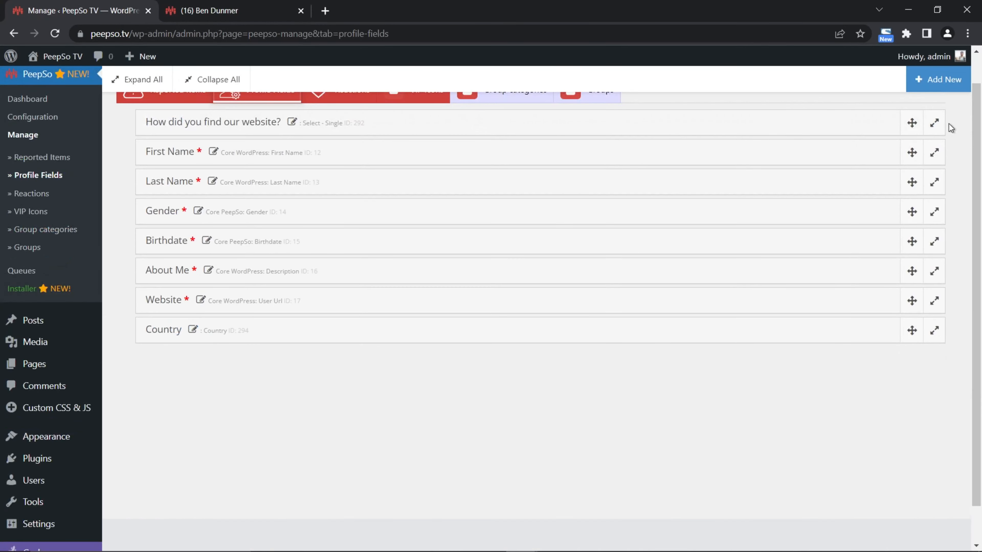
Look at the field types available for a new profile field and at the Birthdate field's validation settings.
{"action": "scroll", "coordinate": [520, 314], "scroll_direction": "up", "scroll_amount": 2}
{"action": "left_click", "coordinate": [910, 156]}
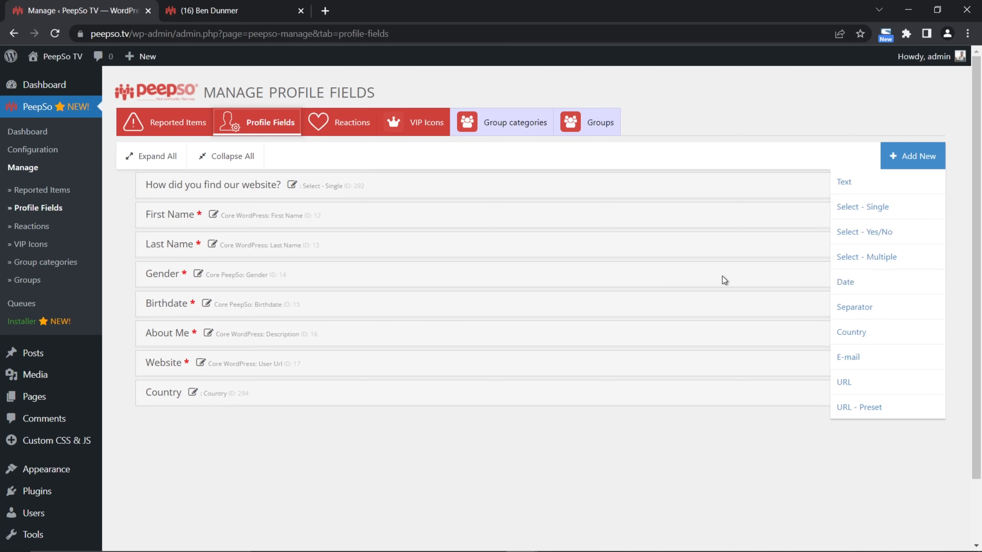
{"action": "left_click", "coordinate": [379, 305]}
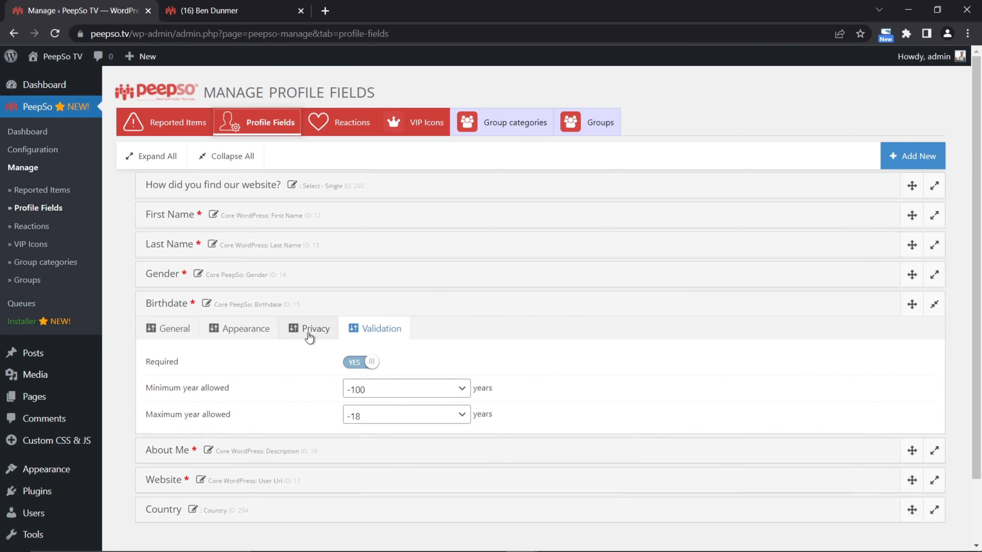
{"action": "left_click", "coordinate": [674, 309]}
Add a Date profile field, check its validation and general settings, and collapse it.
{"action": "left_click", "coordinate": [912, 157]}
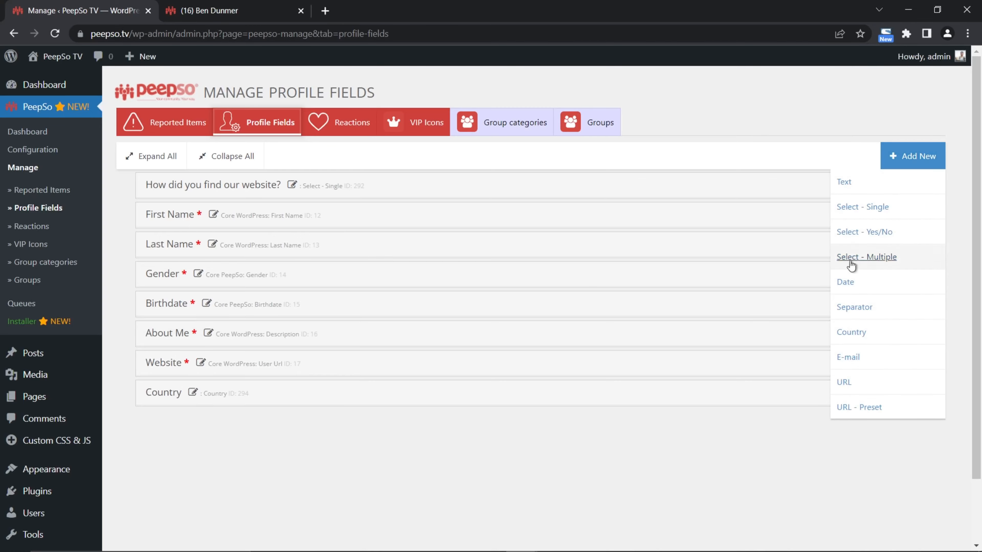
{"action": "left_click", "coordinate": [844, 280]}
{"action": "left_click", "coordinate": [377, 286]}
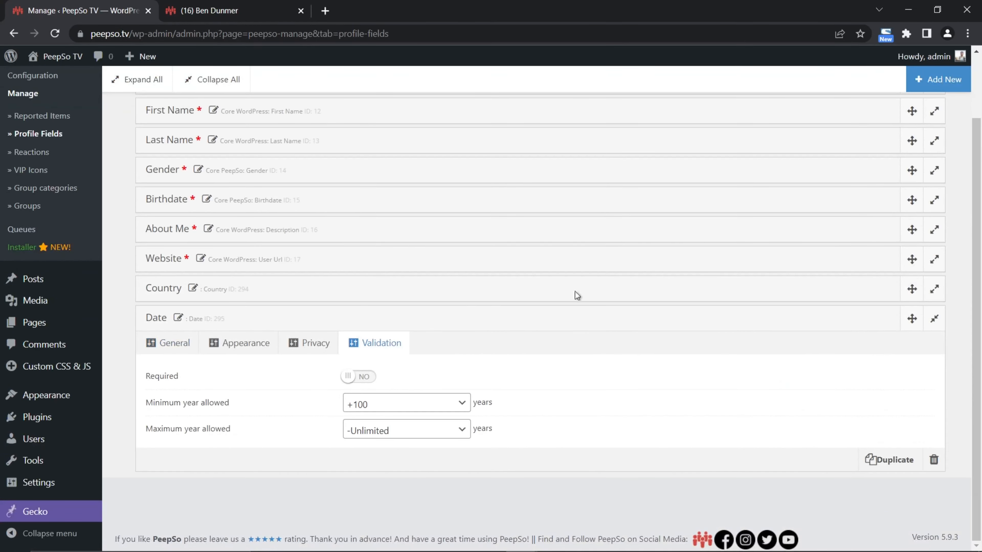
{"action": "left_click", "coordinate": [155, 348]}
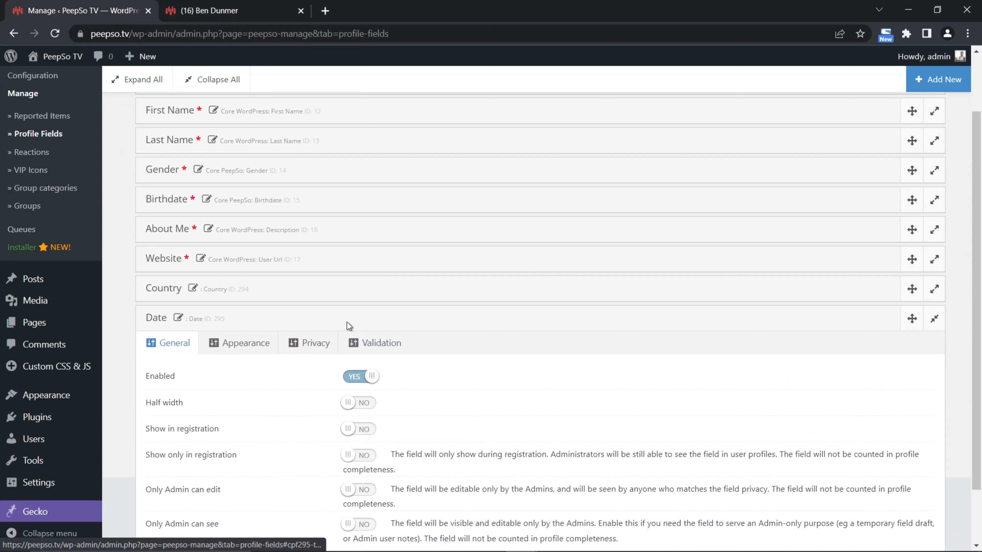
{"action": "left_click", "coordinate": [934, 319]}
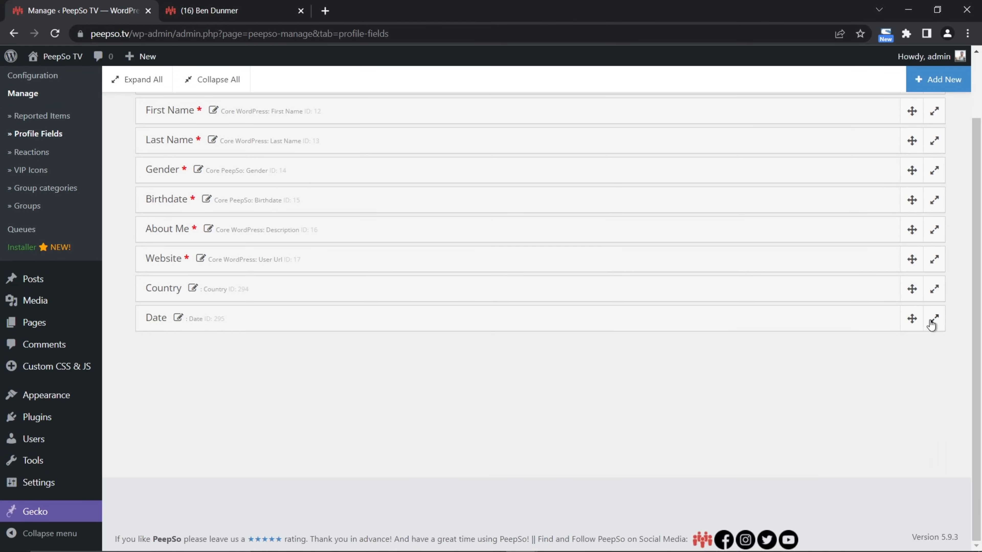
Delete the new Date profile field and confirm the deletion.
{"action": "left_click", "coordinate": [700, 326]}
{"action": "scroll", "coordinate": [888, 426], "scroll_direction": "down", "scroll_amount": 2}
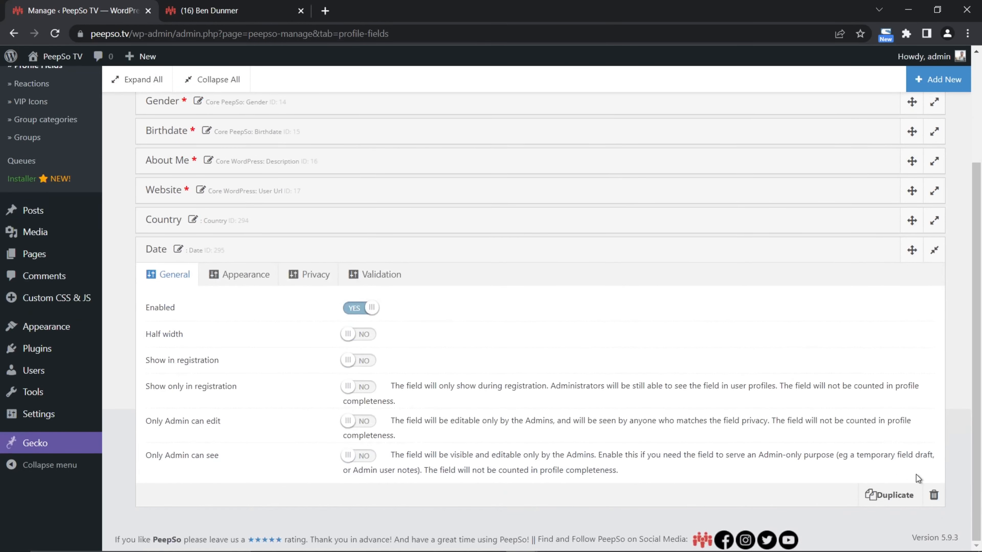
{"action": "left_click", "coordinate": [933, 495]}
{"action": "left_click", "coordinate": [552, 106]}
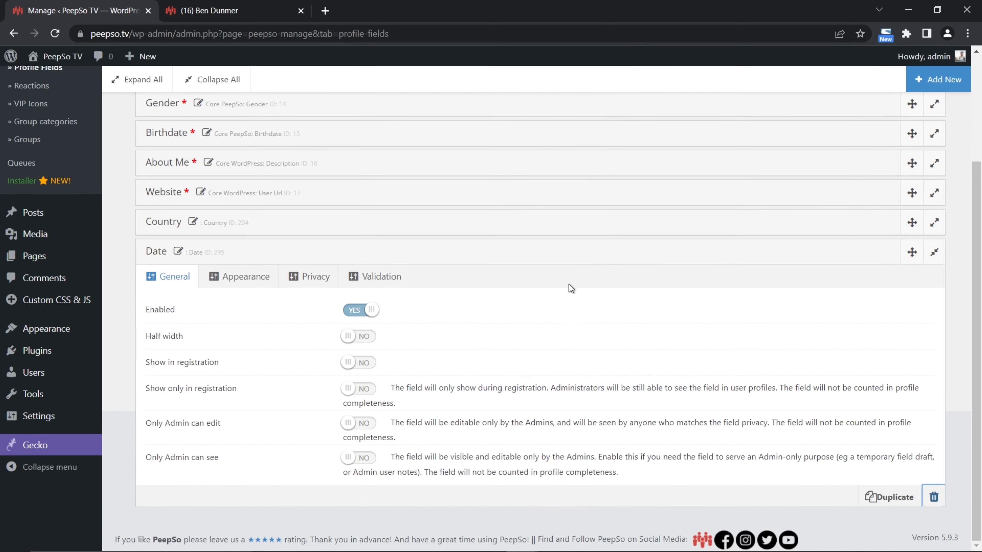
{"action": "scroll", "coordinate": [401, 371], "scroll_direction": "up", "scroll_amount": 3}
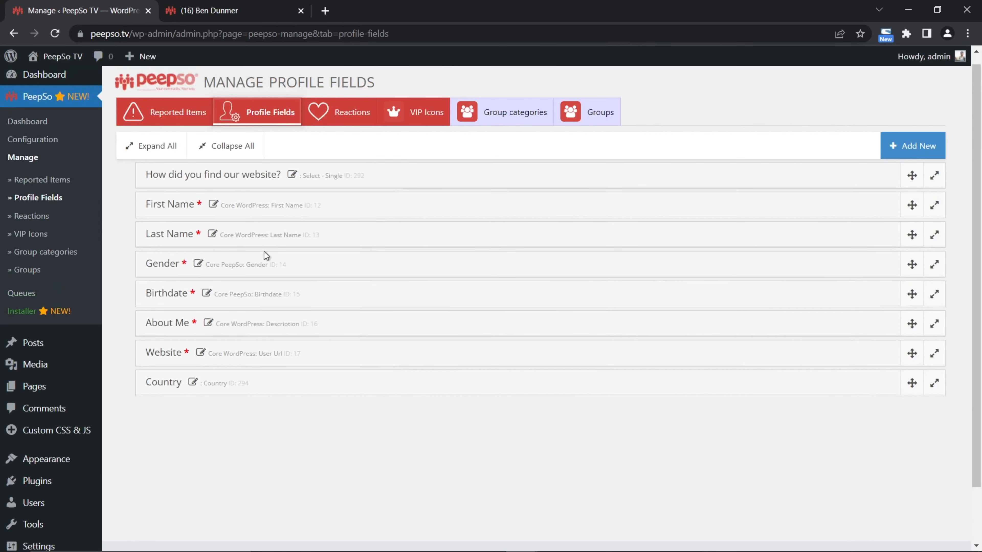